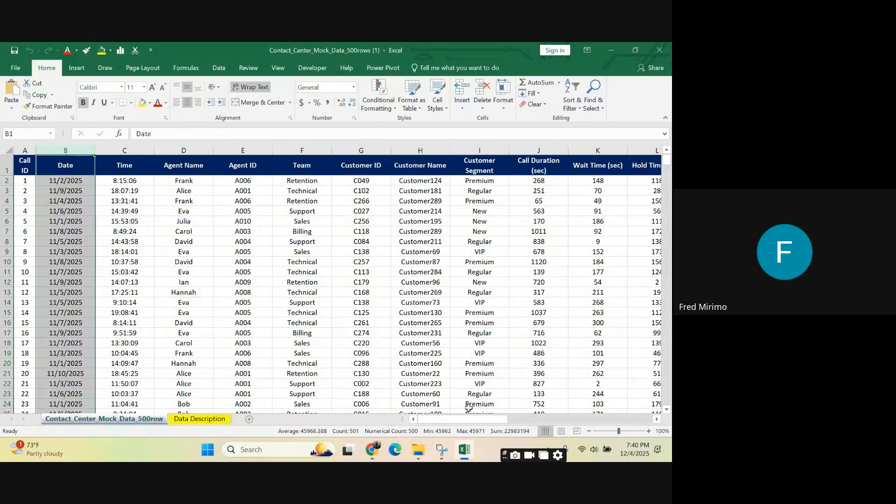
# Step: Narrow the Call ID column and delete it from the call data sheet
pyautogui.moveTo(472, 421); pyautogui.dragTo(466, 401)
pyautogui.click(325, 210)
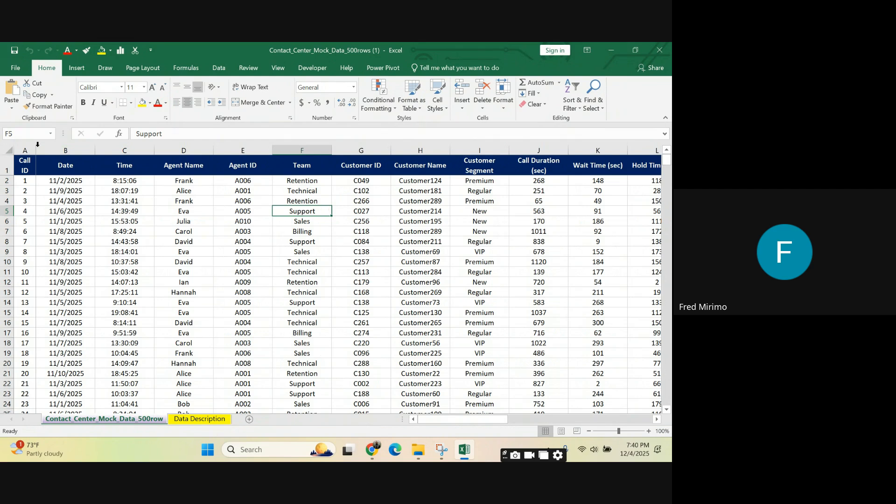
pyautogui.moveTo(36, 148); pyautogui.dragTo(30, 149)
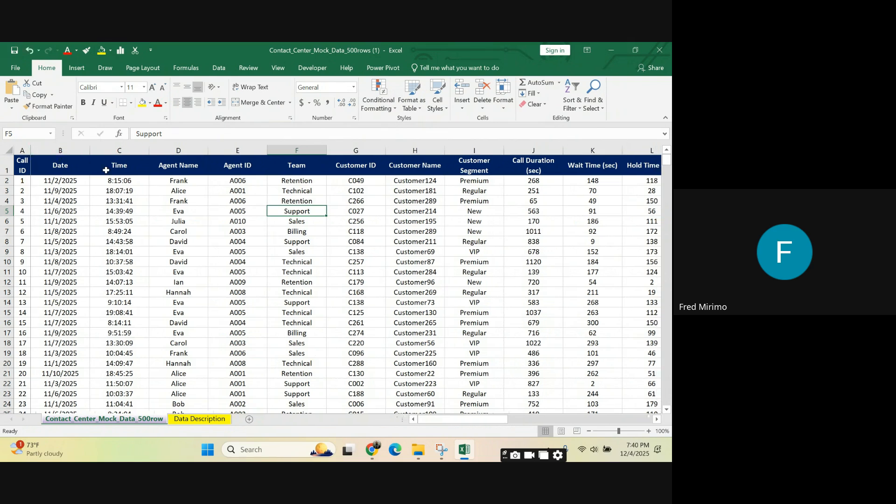
pyautogui.click(22, 149)
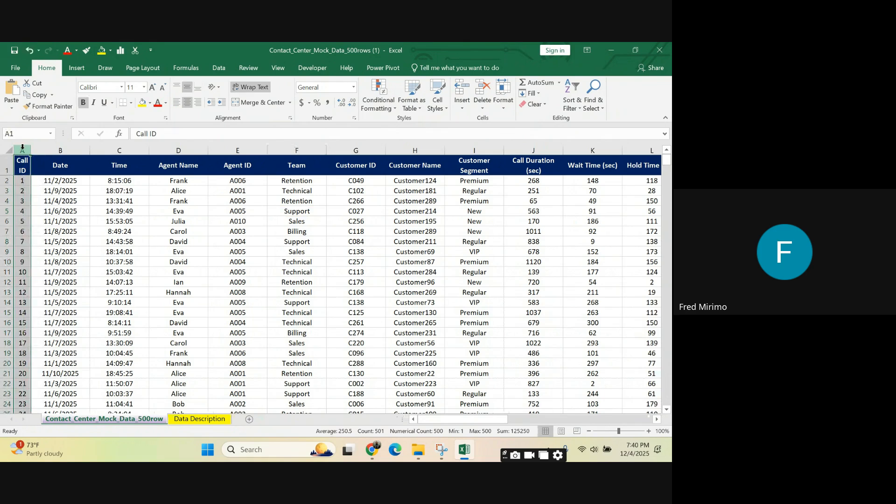
pyautogui.rightClick(22, 149)
pyautogui.click(50, 236)
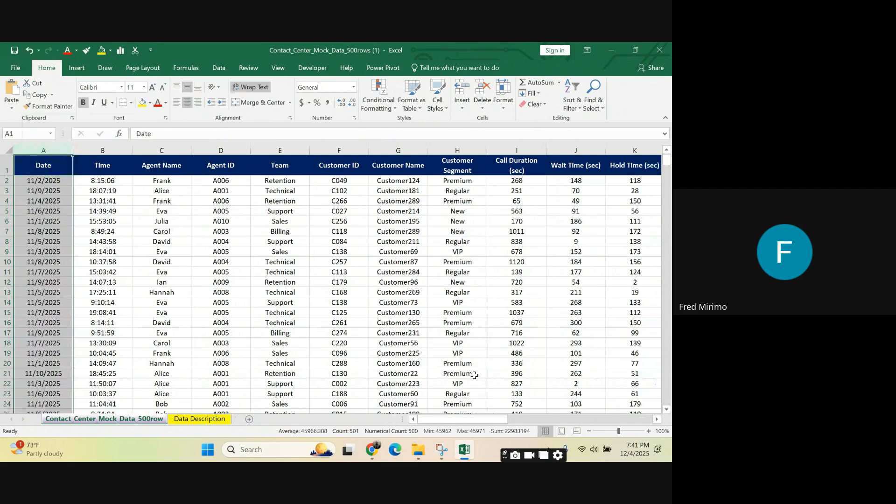
# Step: Review the data columns out to Channel, highlighting Time through Wait Time (sec) one by one
pyautogui.moveTo(466, 419); pyautogui.dragTo(608, 420)
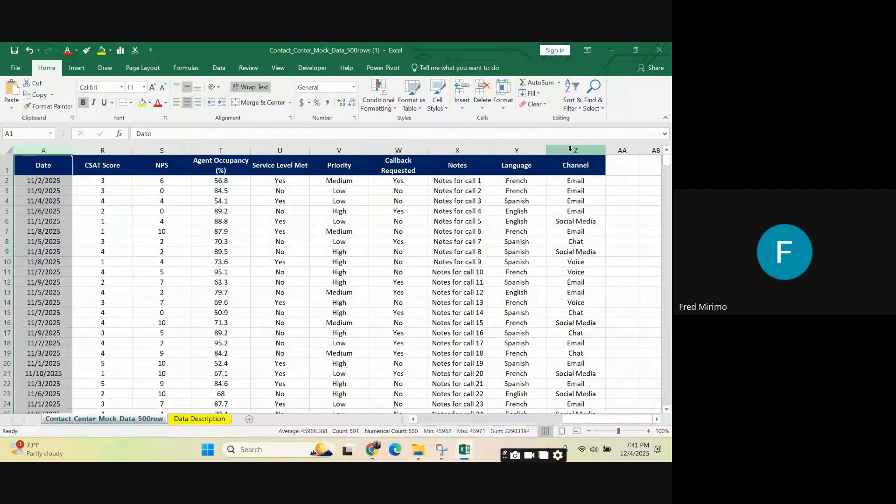
pyautogui.click(126, 181)
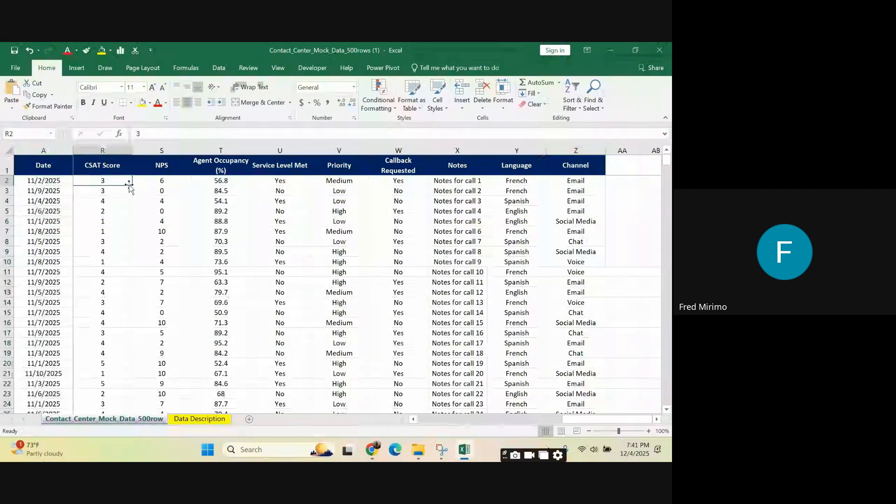
pyautogui.moveTo(573, 419); pyautogui.dragTo(414, 410)
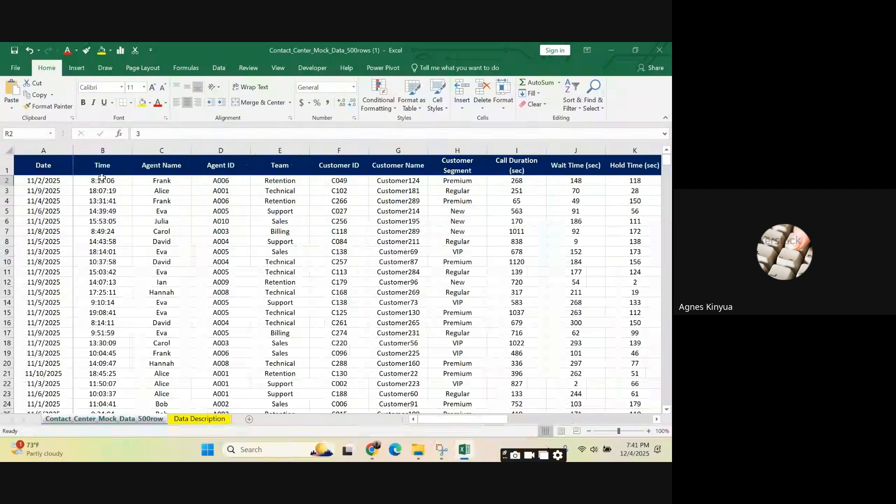
pyautogui.click(99, 147)
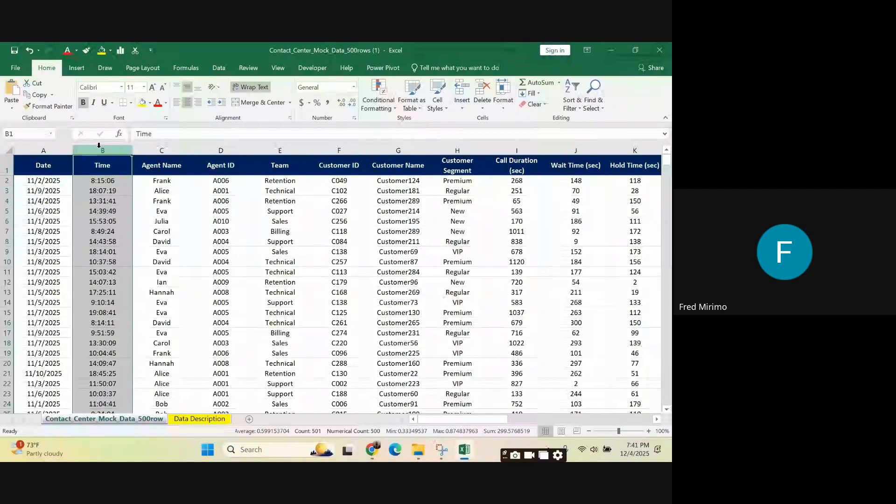
pyautogui.click(147, 146)
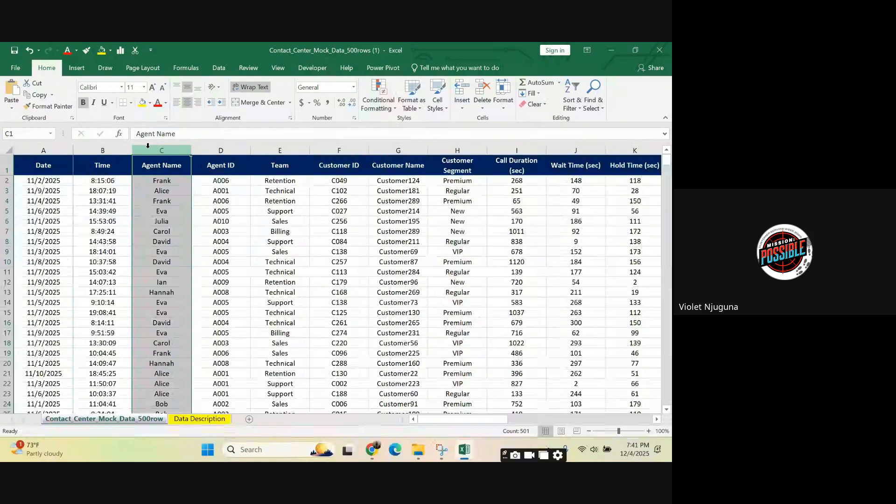
pyautogui.click(229, 146)
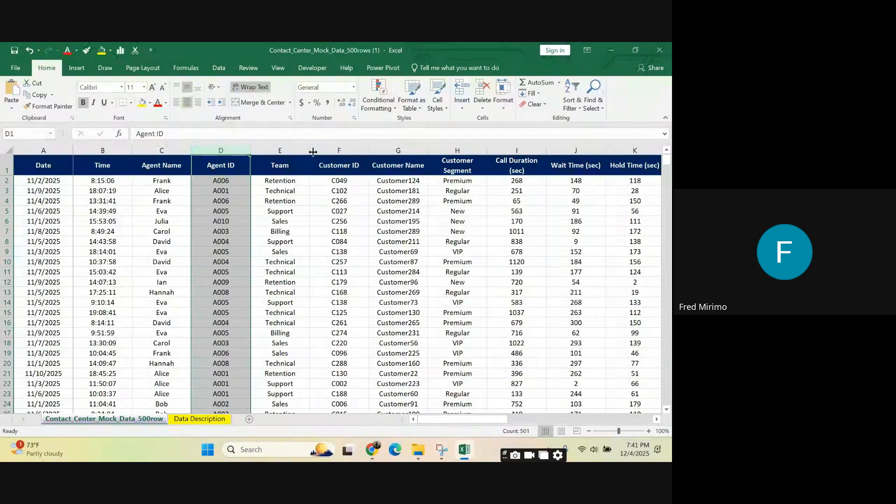
pyautogui.click(294, 149)
pyautogui.click(339, 150)
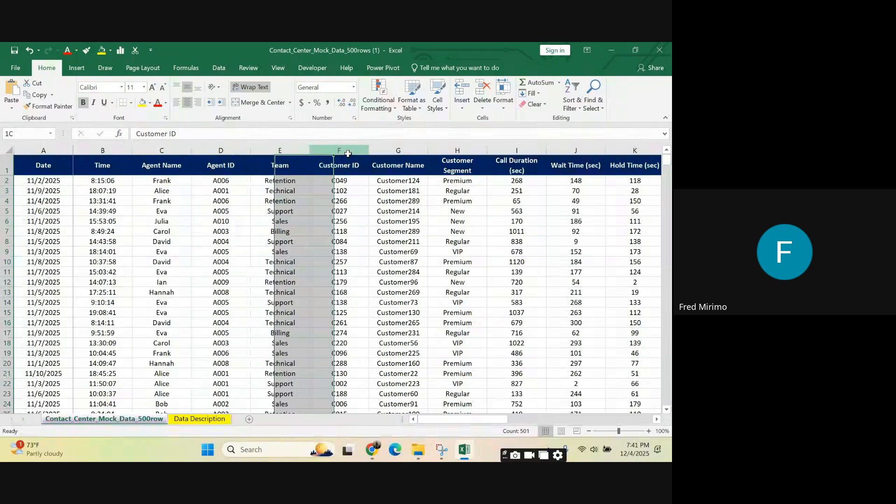
pyautogui.click(401, 149)
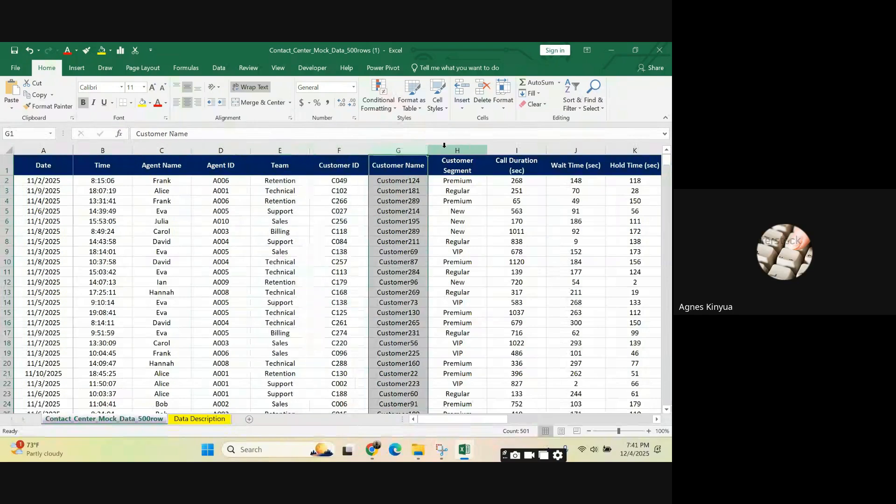
pyautogui.click(457, 150)
pyautogui.click(518, 149)
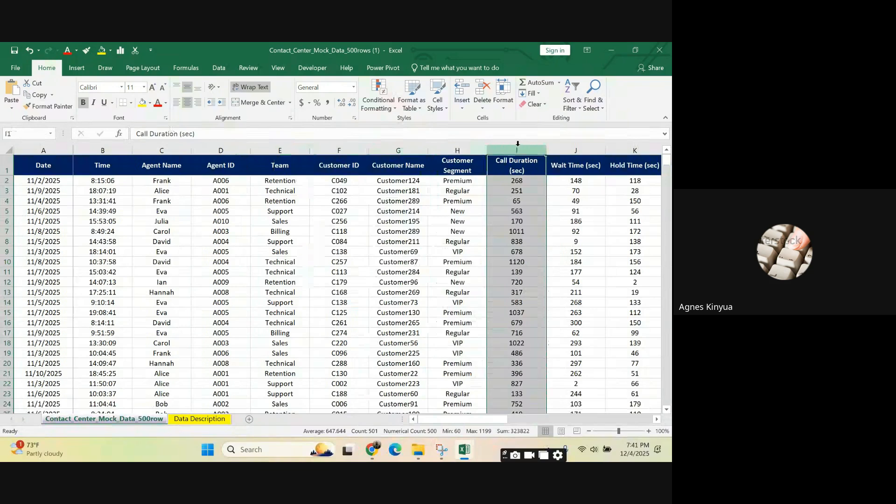
pyautogui.click(571, 149)
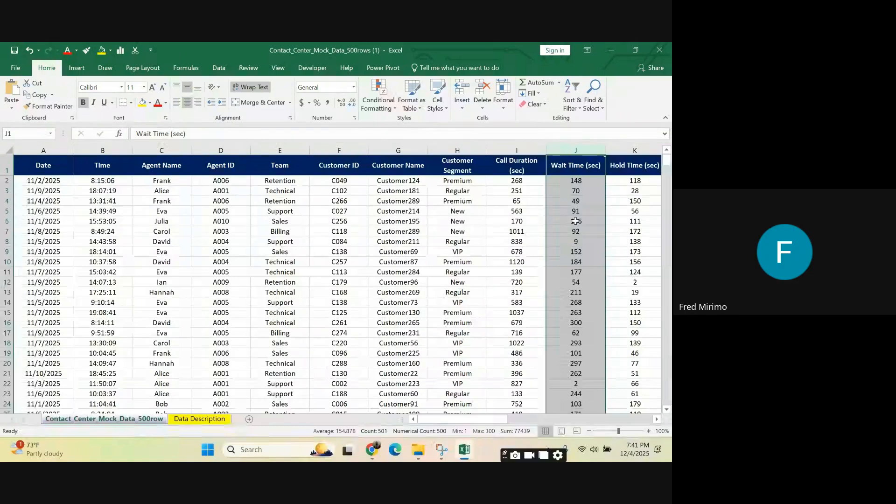
pyautogui.click(625, 201)
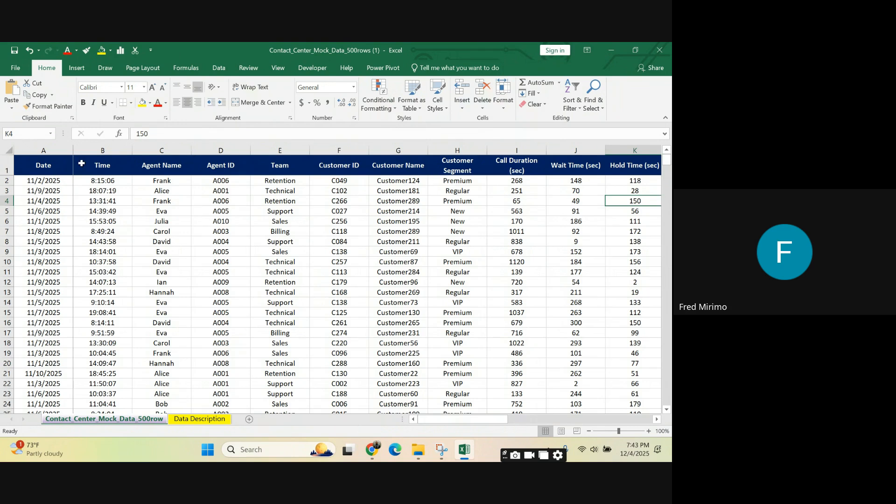
# Step: Narrow the Date column slightly, and check the table's extent across to the Channel column by selecting all the data
pyautogui.moveTo(72, 150); pyautogui.dragTo(66, 149)
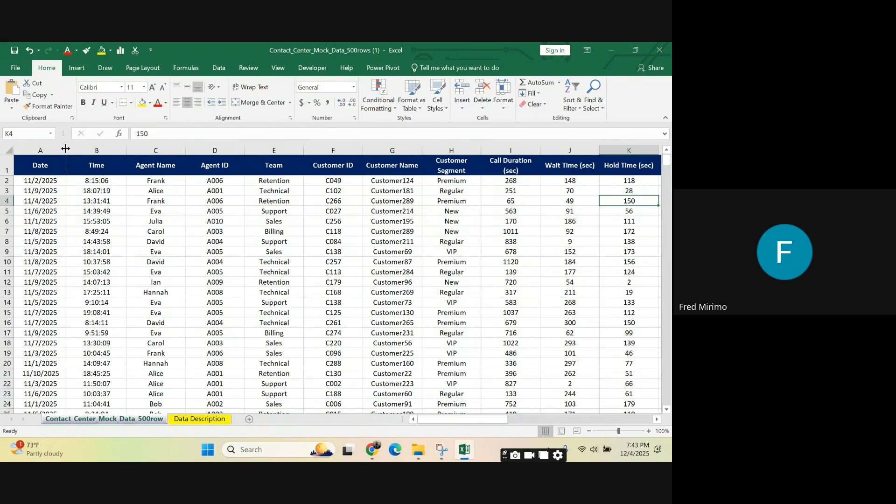
pyautogui.click(42, 145)
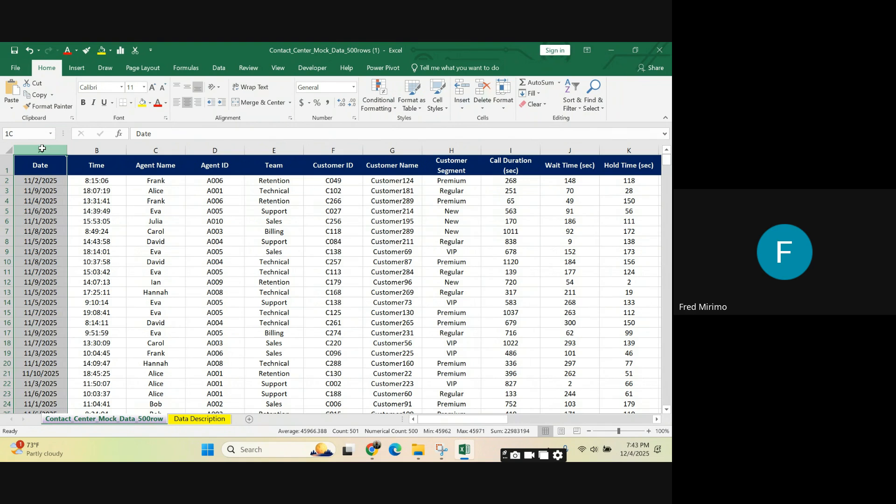
pyautogui.hscroll(6, 584, 271)
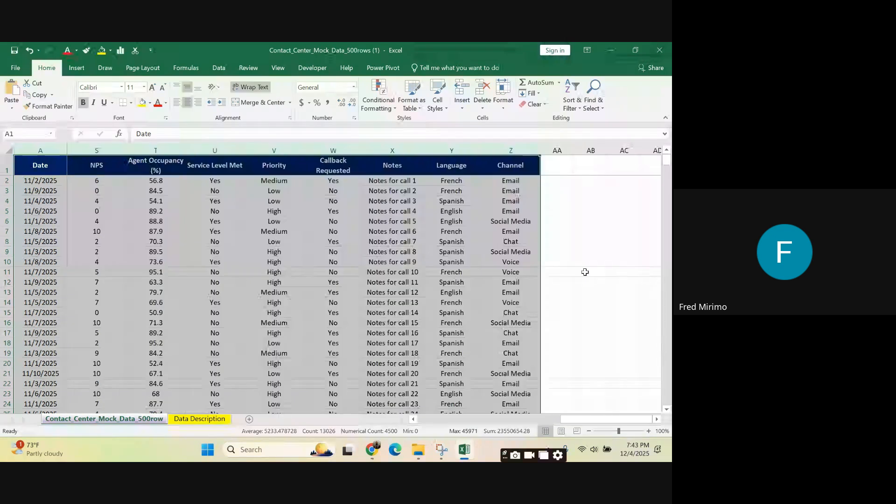
pyautogui.click(590, 231)
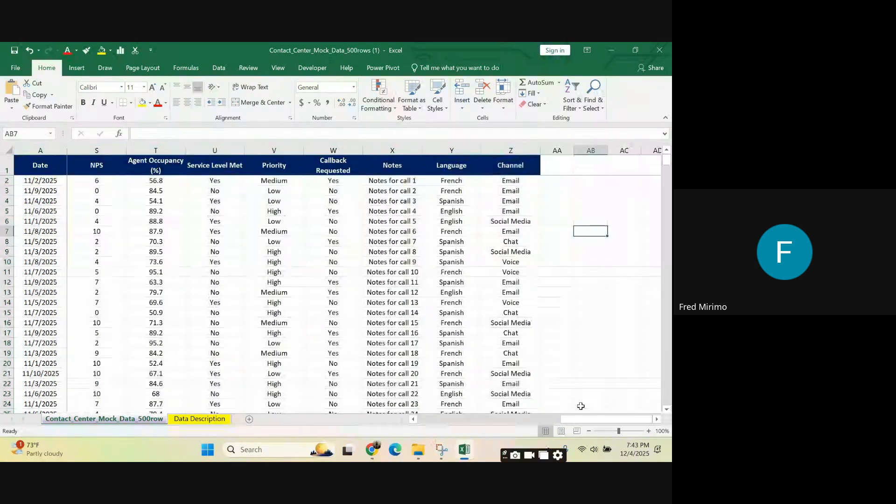
pyautogui.moveTo(553, 421); pyautogui.dragTo(427, 421)
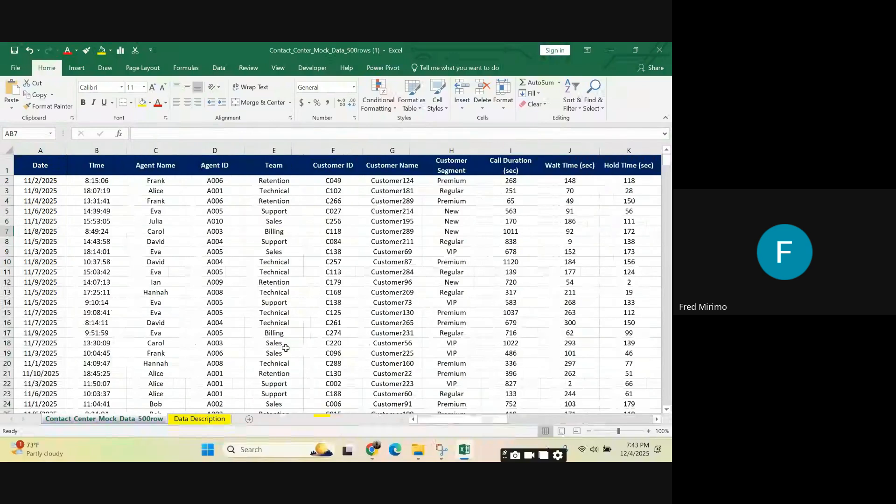
# Step: Select the dates from A2 down to the last record and examine the final rows across to the Channel column
pyautogui.click(40, 179)
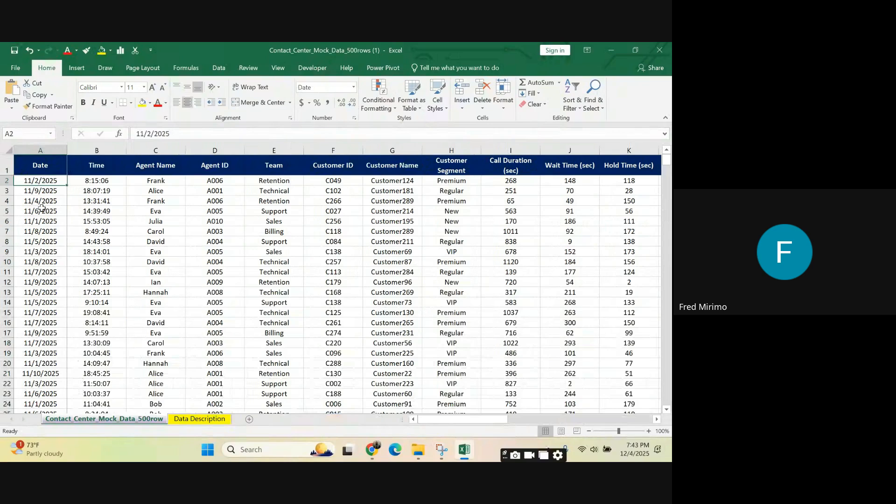
pyautogui.scroll(-1, 41, 180)
pyautogui.scroll(1, 44, 196)
pyautogui.hotkey('ctrl', 'shift', 'Down')
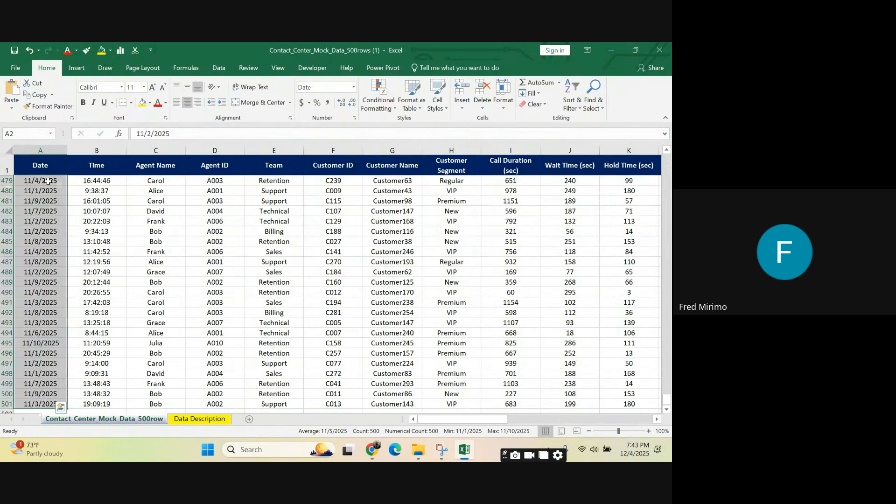
pyautogui.scroll(-5, 115, 211)
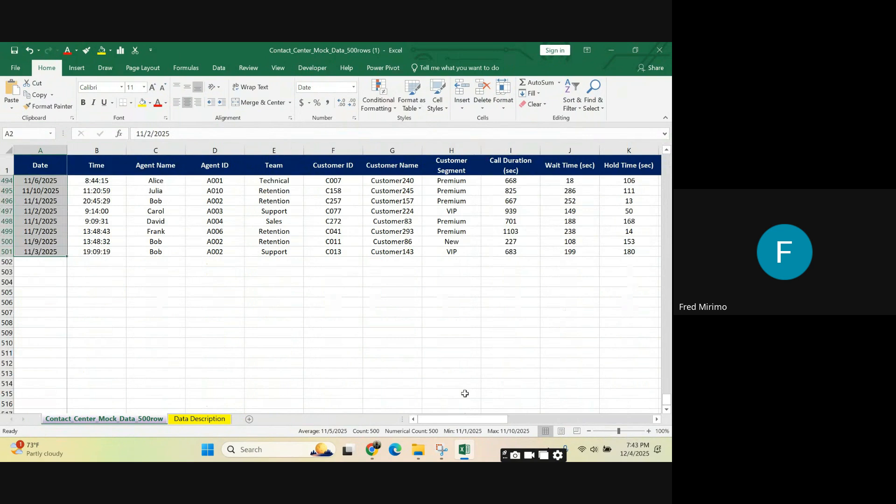
pyautogui.moveTo(446, 422); pyautogui.dragTo(612, 406)
pyautogui.scroll(4, 599, 360)
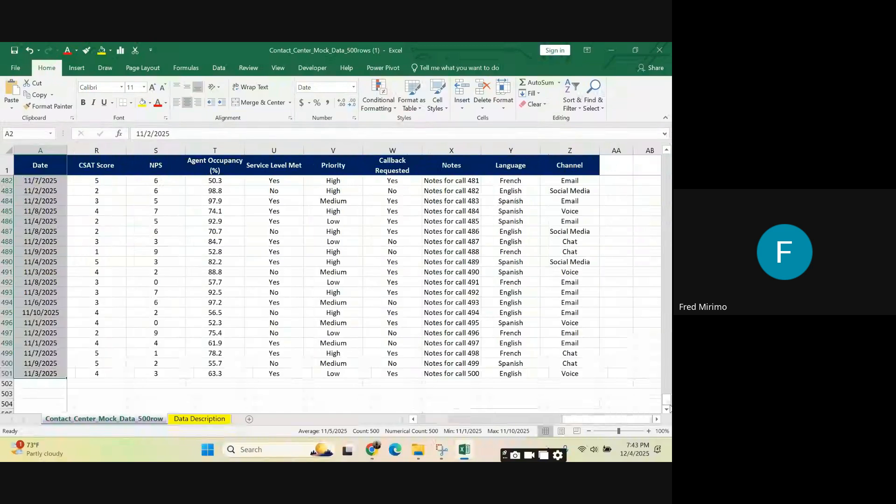
pyautogui.moveTo(668, 401); pyautogui.dragTo(671, 358)
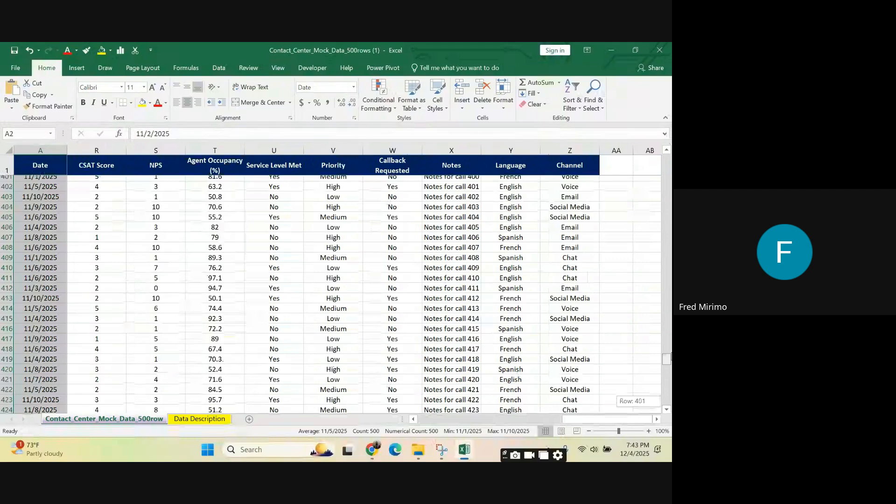
pyautogui.moveTo(670, 359); pyautogui.dragTo(670, 232)
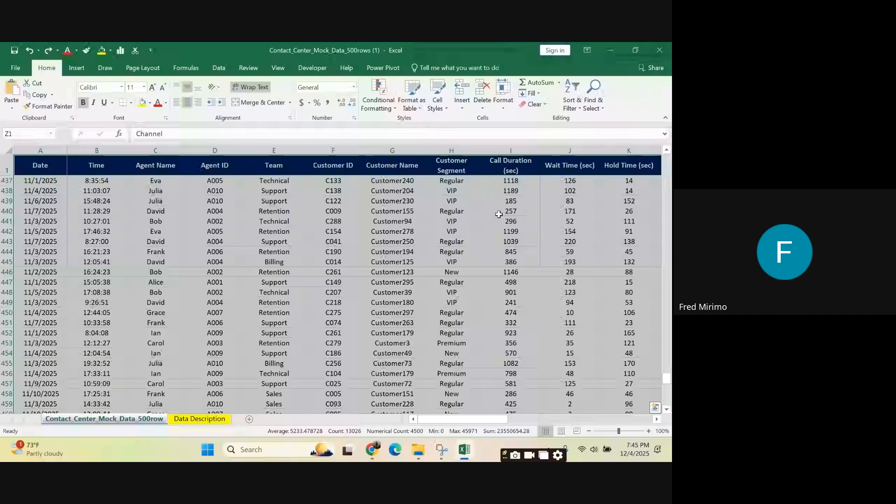
# Step: Select the columns from Date through Channel and then the whole table, clearing each selection
pyautogui.scroll(5, 499, 214)
pyautogui.click(563, 221)
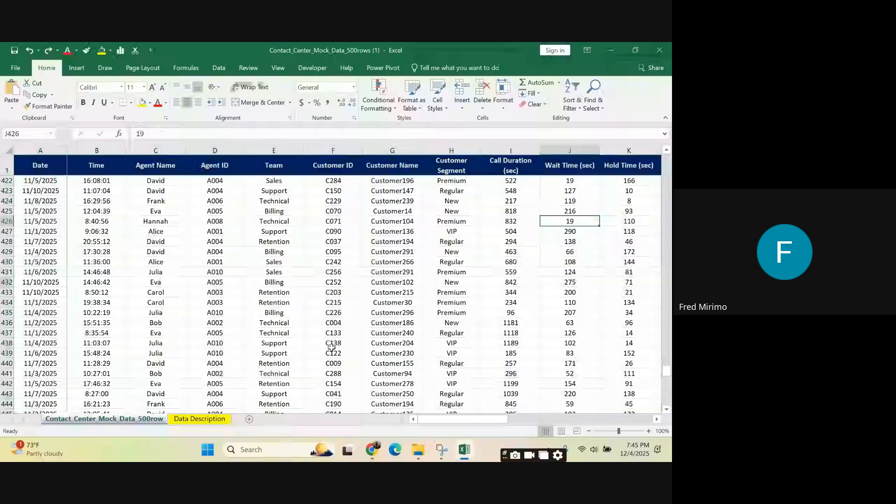
pyautogui.moveTo(40, 151); pyautogui.dragTo(670, 187)
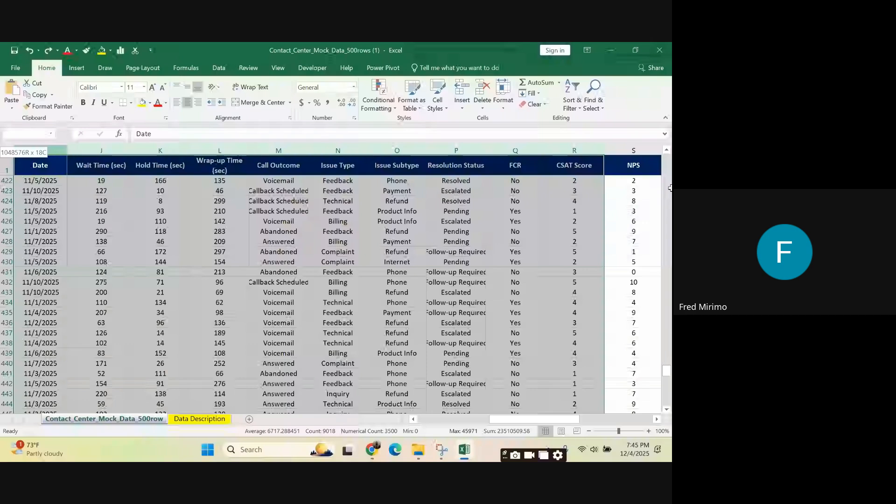
pyautogui.moveTo(670, 187); pyautogui.dragTo(670, 187)
pyautogui.click(200, 201)
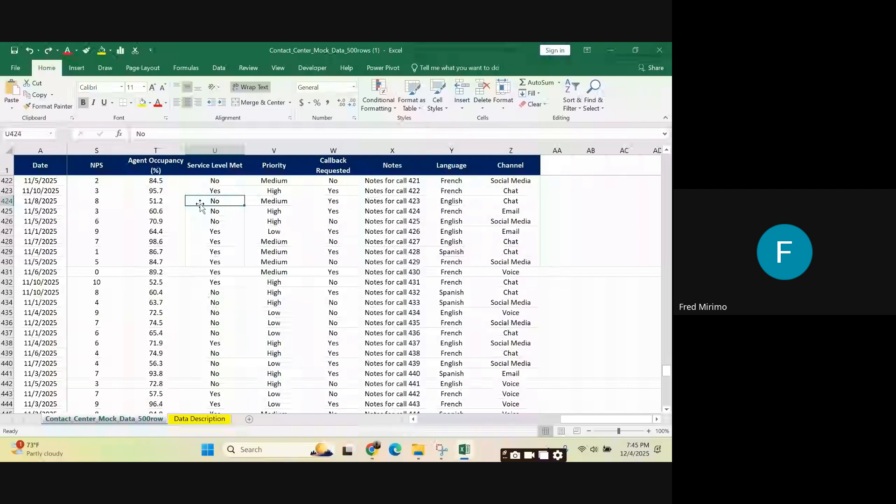
pyautogui.hotkey('ctrl', 'a')
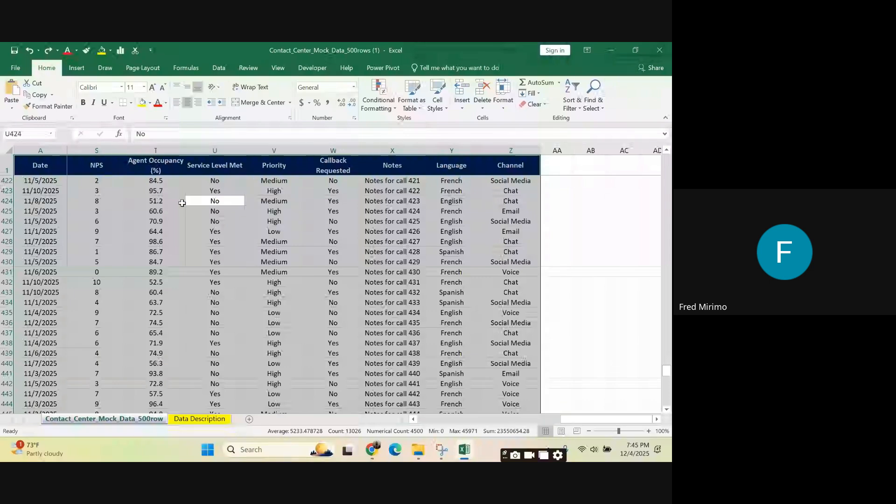
pyautogui.click(150, 220)
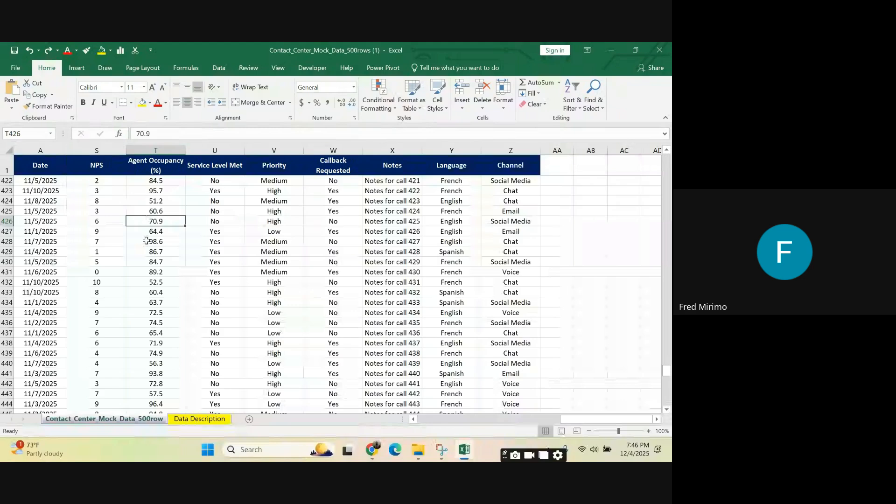
# Step: Select the whole data table and insert an empty PivotTable based on it on a new worksheet
pyautogui.hotkey('ctrl', 'a')
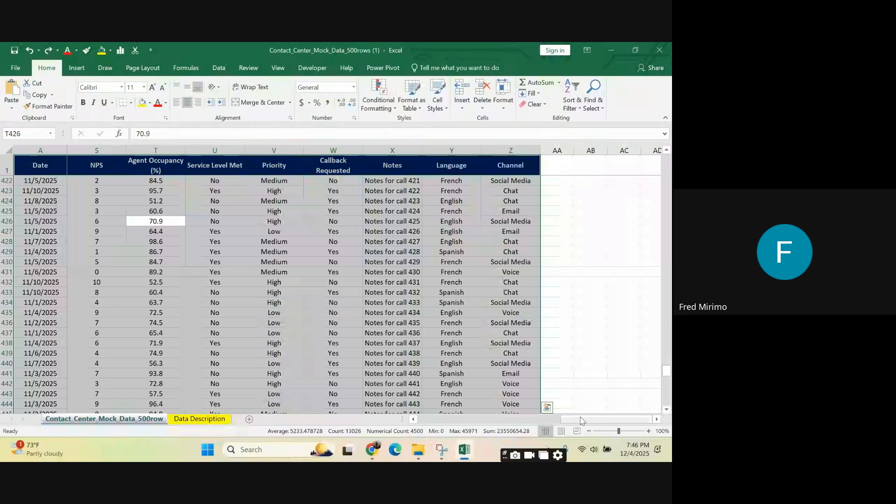
pyautogui.moveTo(581, 420); pyautogui.dragTo(438, 420)
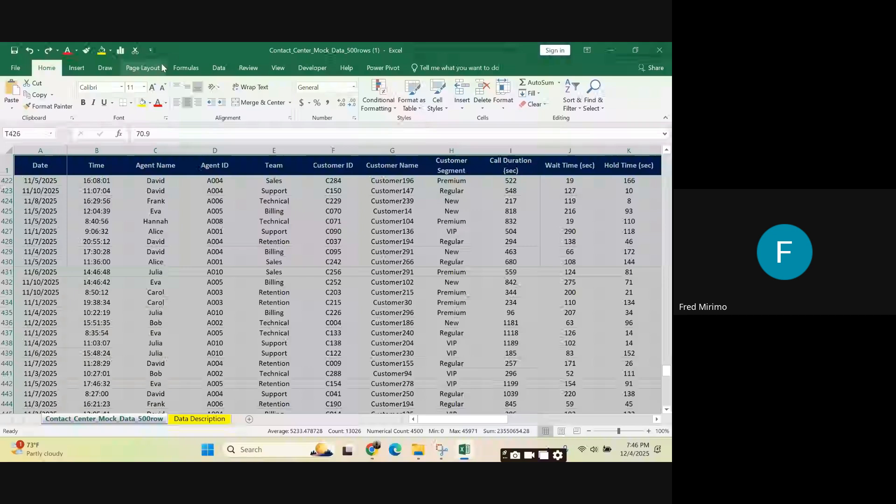
pyautogui.click(77, 69)
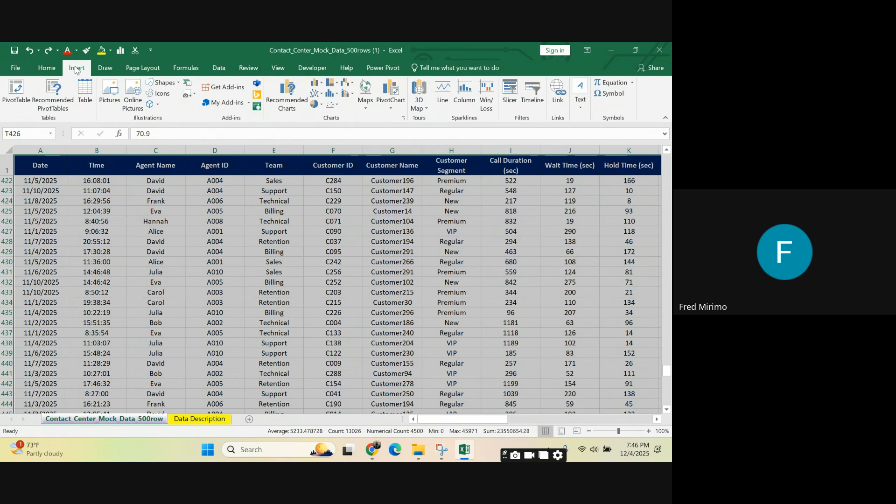
pyautogui.click(13, 90)
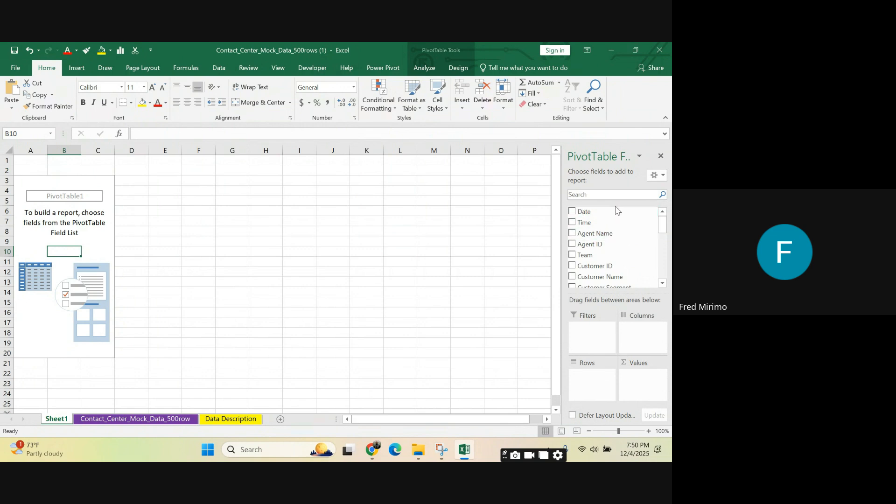
# Step: Add the Agent Name field to the PivotTable's rows and check the listed agents down to the Grand Total row
pyautogui.moveTo(614, 233); pyautogui.dragTo(593, 386)
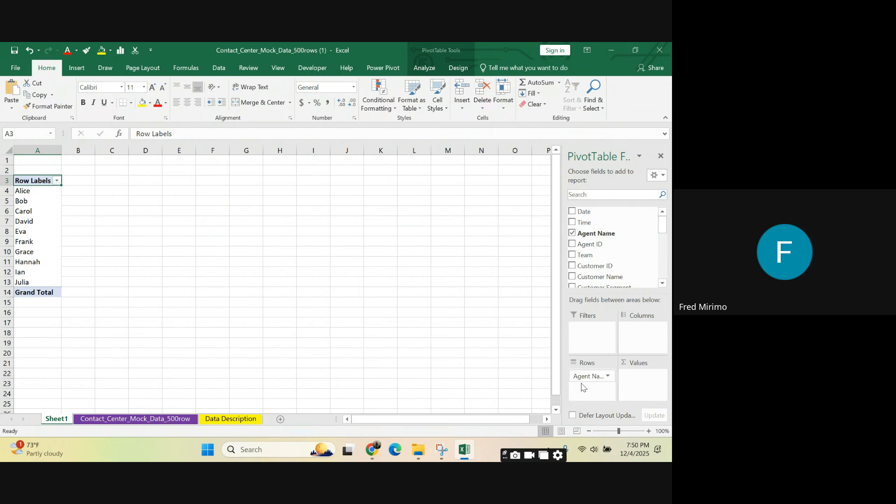
pyautogui.click(36, 150)
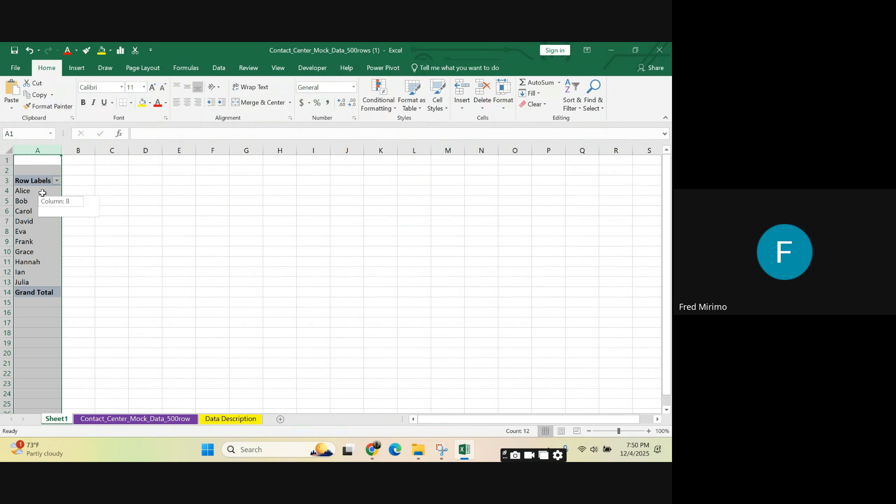
pyautogui.click(42, 193)
pyautogui.moveTo(42, 193); pyautogui.dragTo(41, 280)
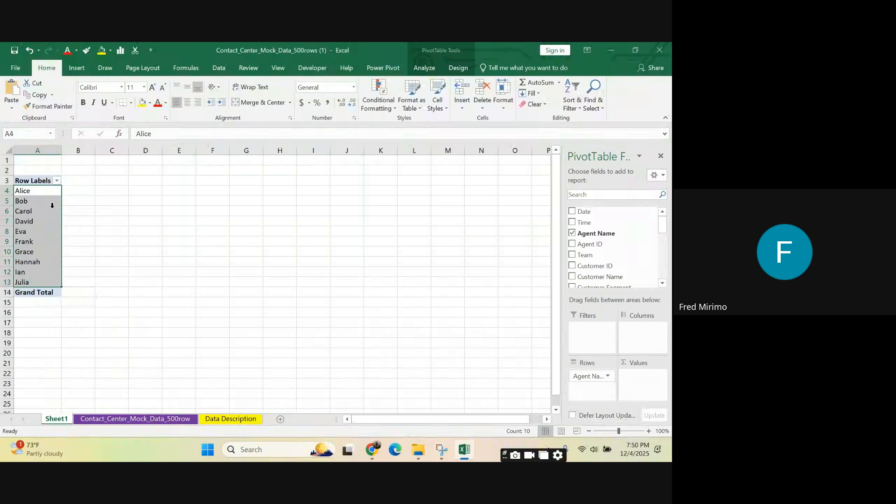
pyautogui.click(38, 147)
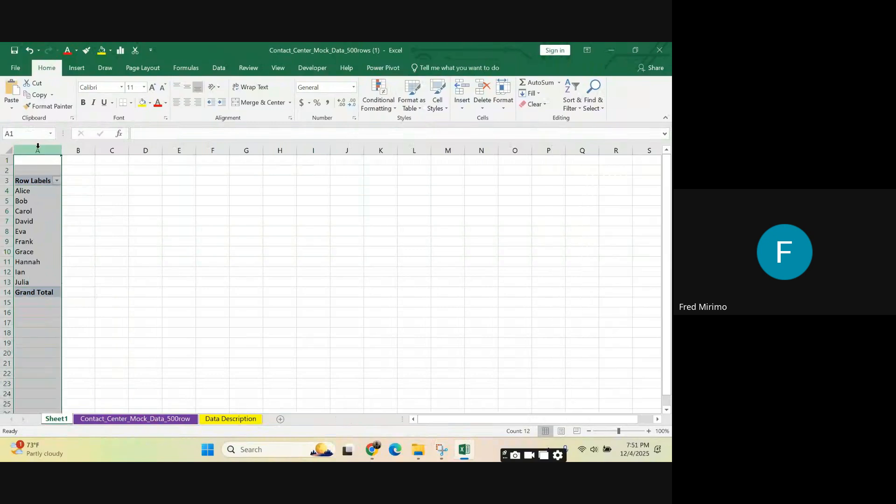
pyautogui.click(43, 292)
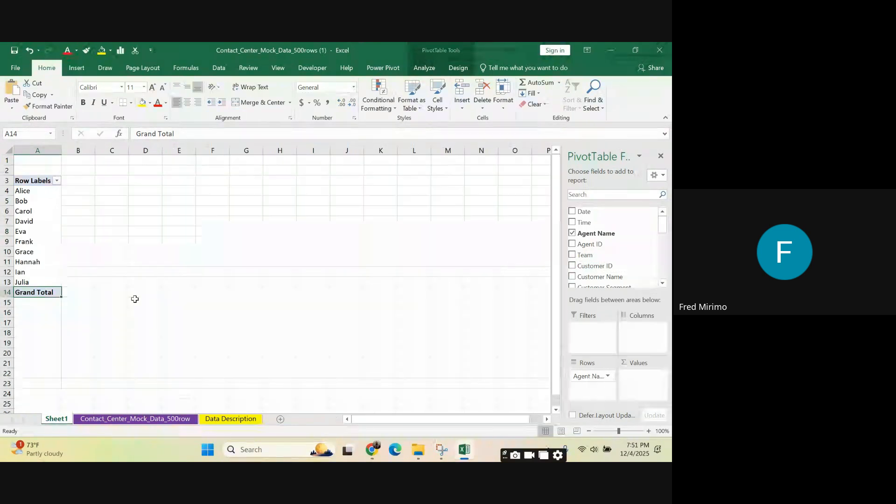
# Step: Return to the Contact_Center_Mock_Data_500row sheet and select the whole Date column to review it
pyautogui.click(133, 420)
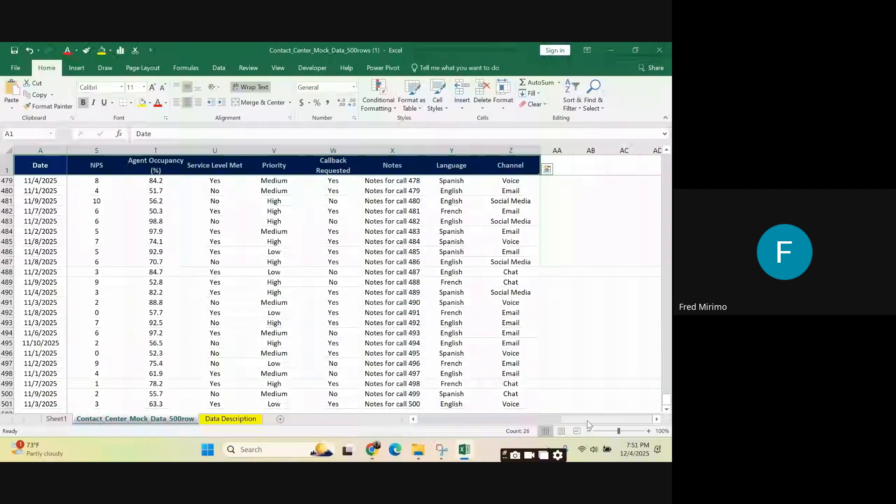
pyautogui.moveTo(588, 423); pyautogui.dragTo(464, 410)
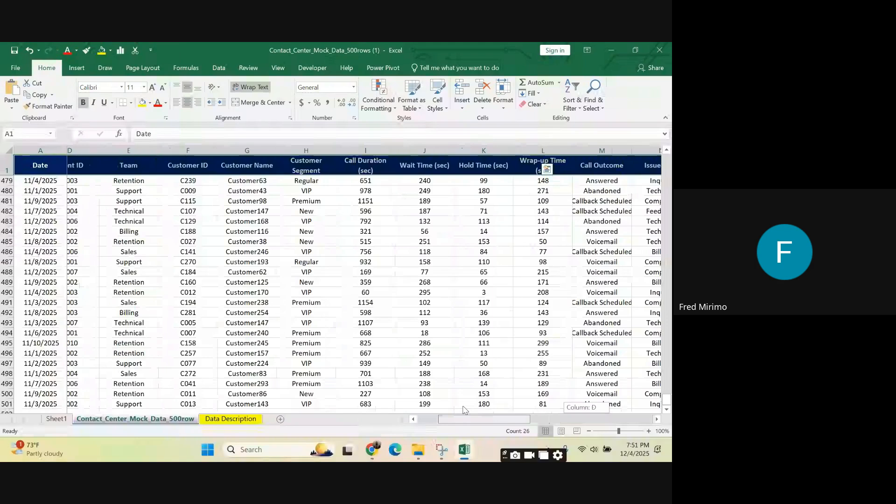
pyautogui.moveTo(464, 410); pyautogui.dragTo(441, 409)
pyautogui.scroll(7, 50, 174)
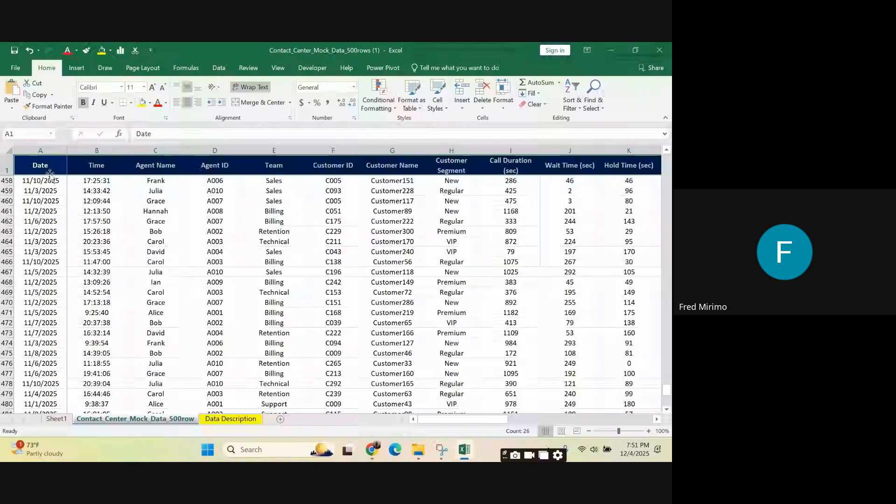
pyautogui.scroll(10, 49, 175)
pyautogui.click(49, 151)
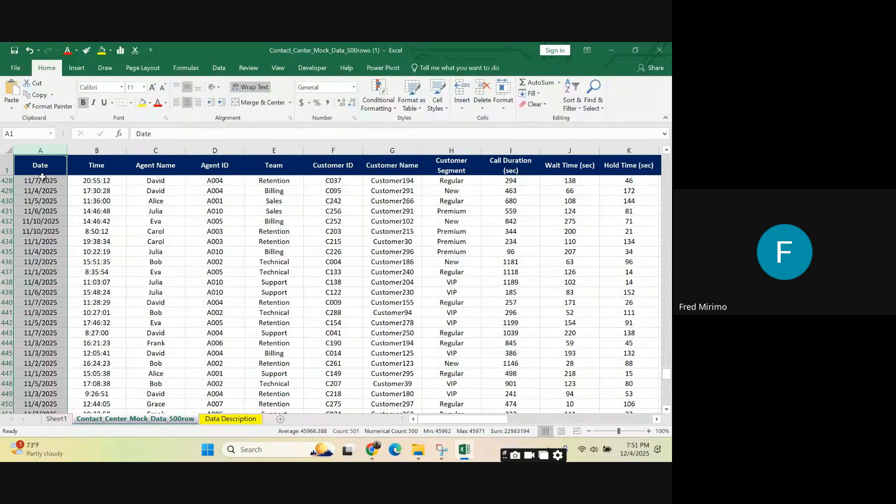
pyautogui.click(40, 150)
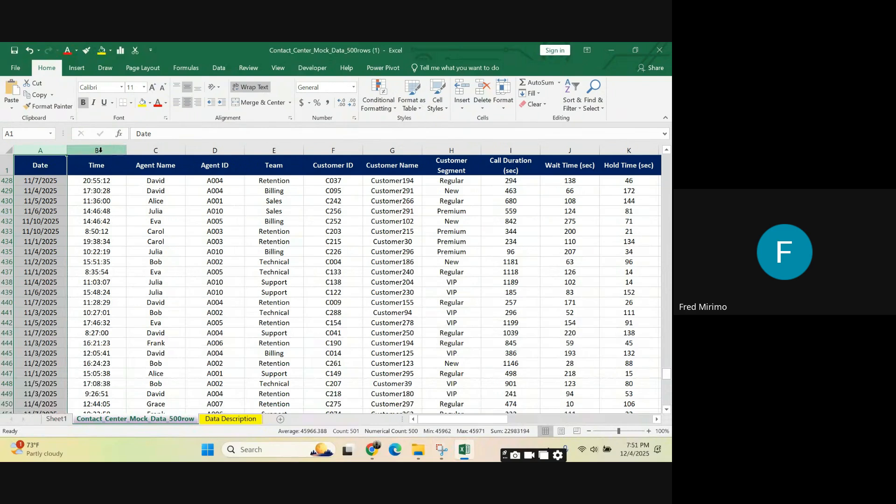
# Step: Review the Time, Agent Name and Agent ID columns by selecting each one in turn
pyautogui.click(99, 150)
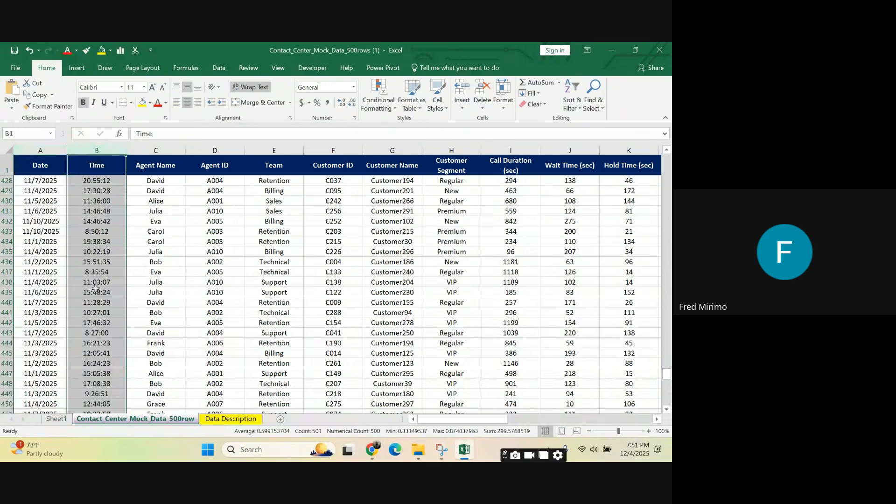
pyautogui.click(167, 143)
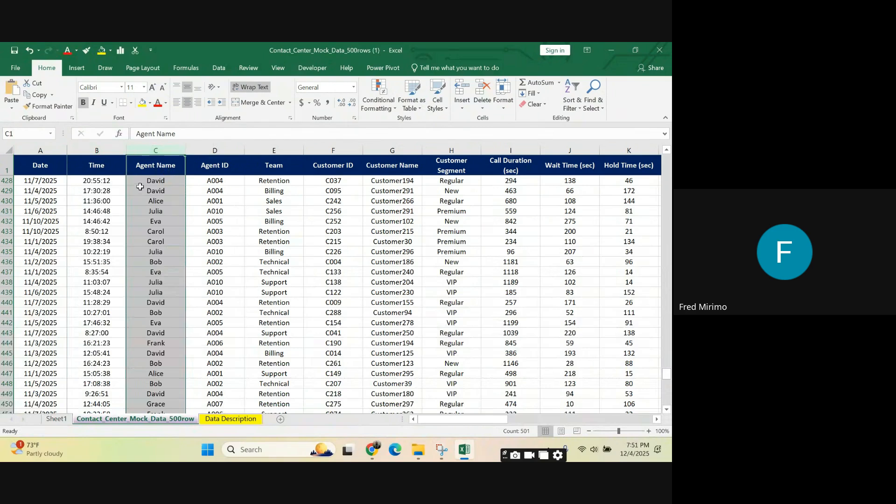
pyautogui.click(217, 145)
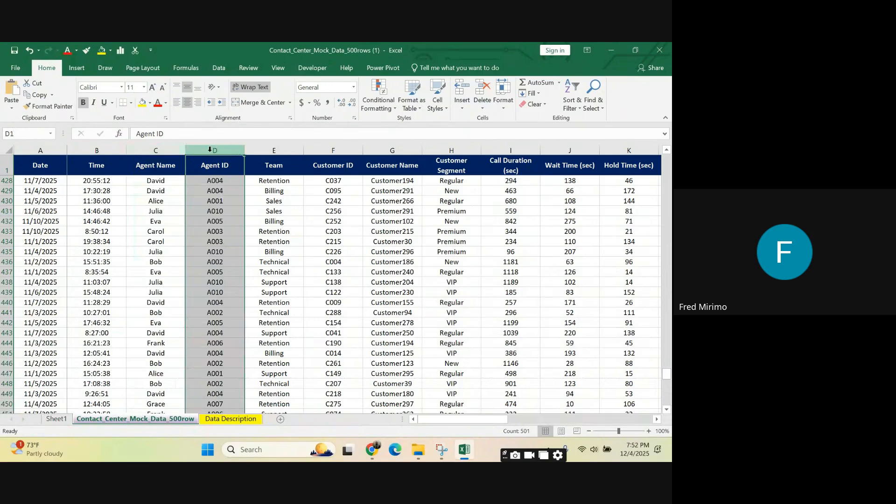
pyautogui.click(218, 166)
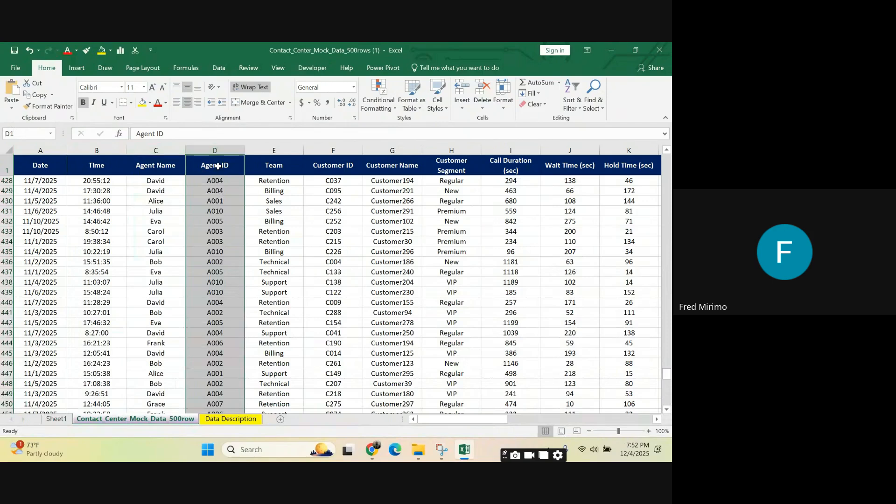
pyautogui.click(223, 181)
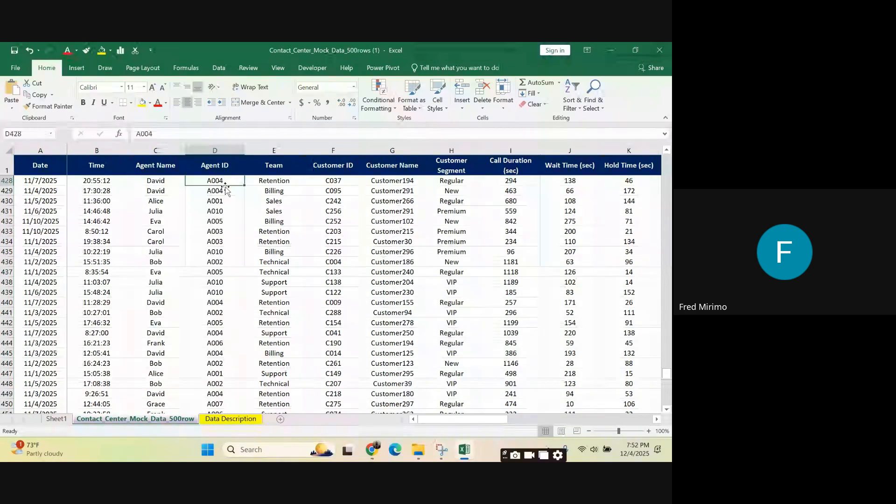
# Step: Review the Team, Customer Name and Customer Segment columns, ending on a Premium entry in the segment column
pyautogui.click(273, 164)
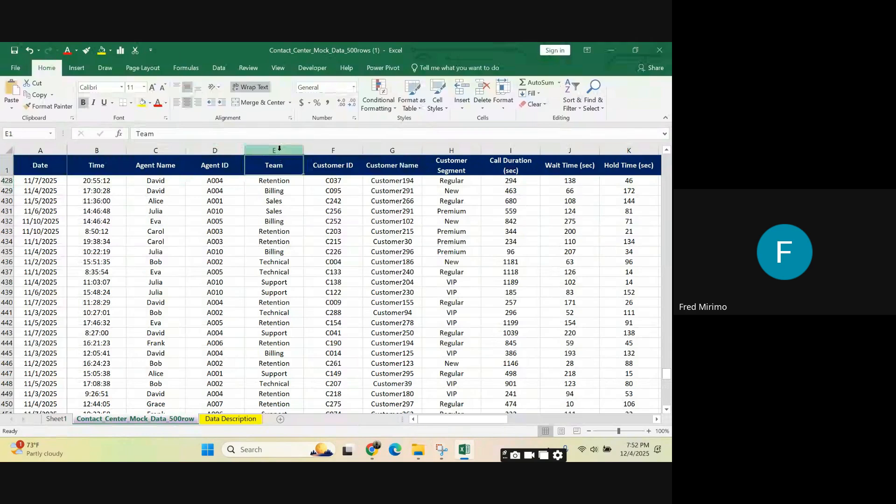
pyautogui.click(280, 148)
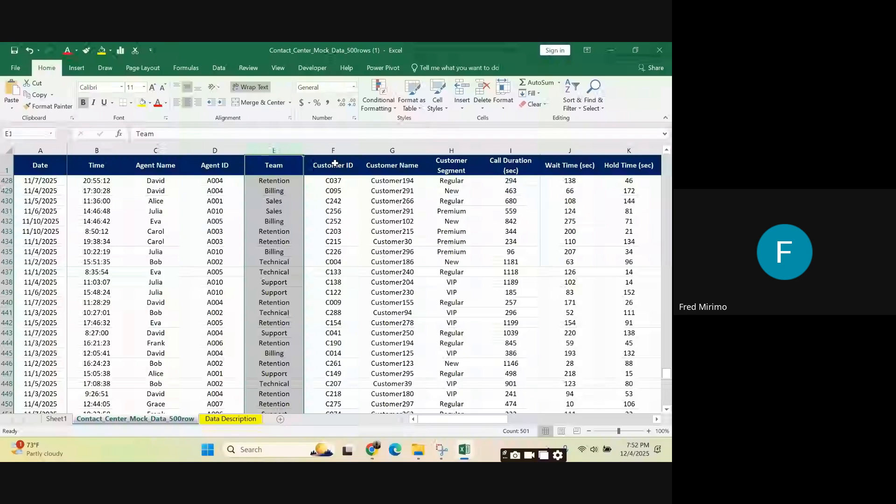
pyautogui.click(404, 149)
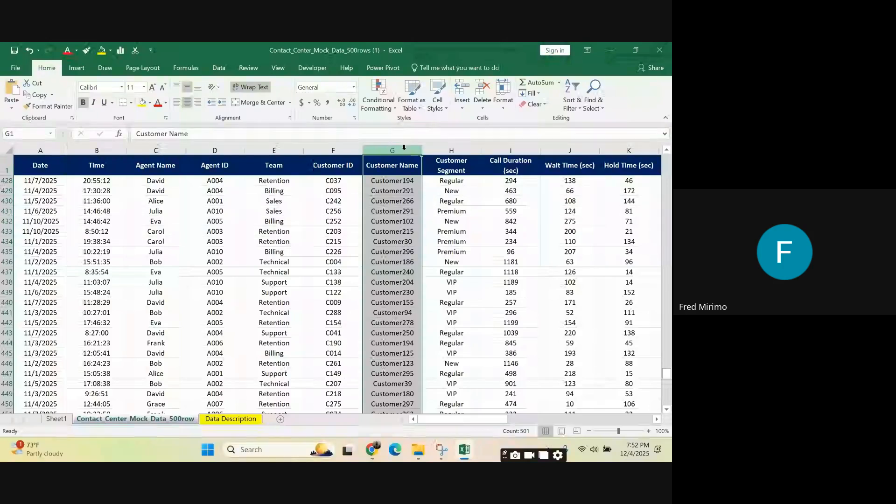
pyautogui.click(467, 162)
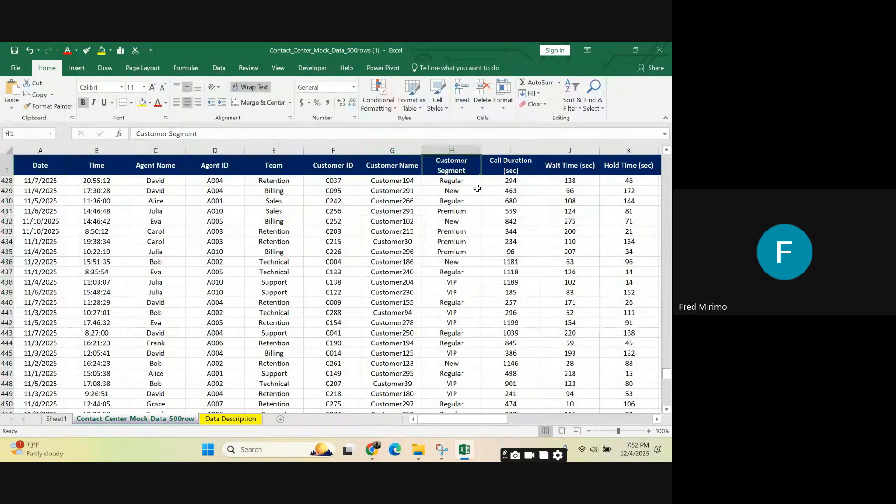
pyautogui.click(463, 209)
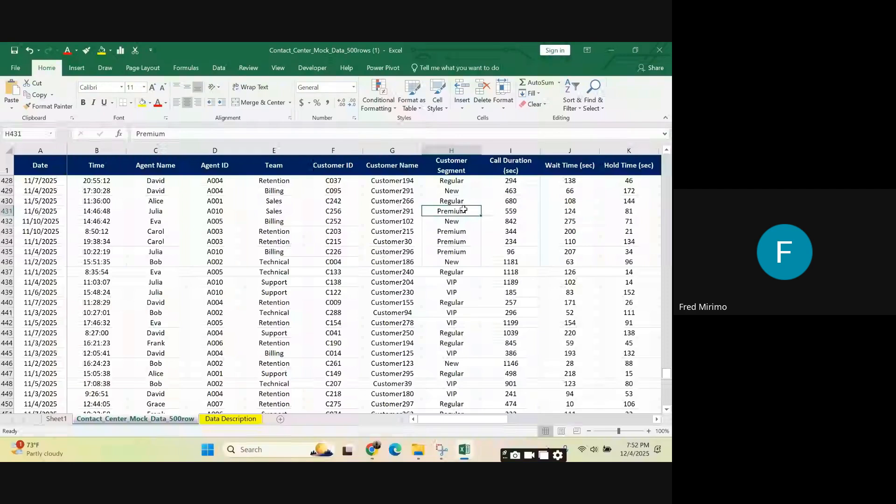
# Step: Examine the Call Duration and Wait Time columns by selecting each column and its value in row 428
pyautogui.click(515, 148)
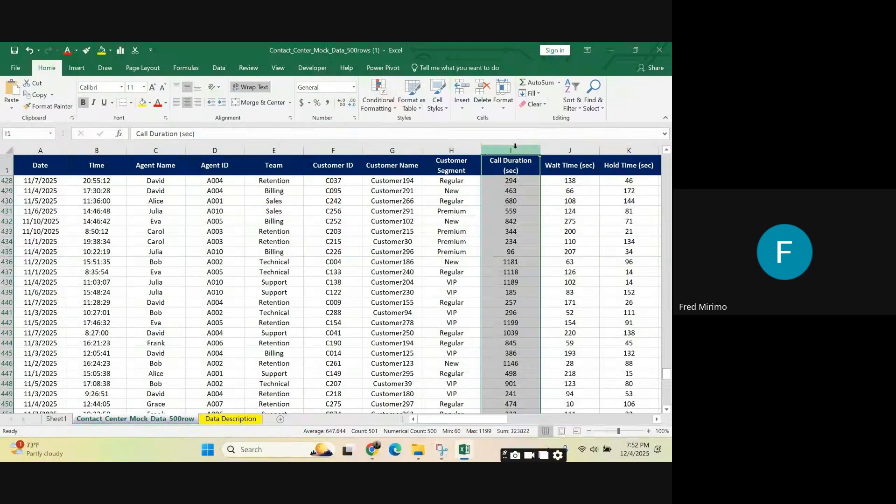
pyautogui.click(513, 178)
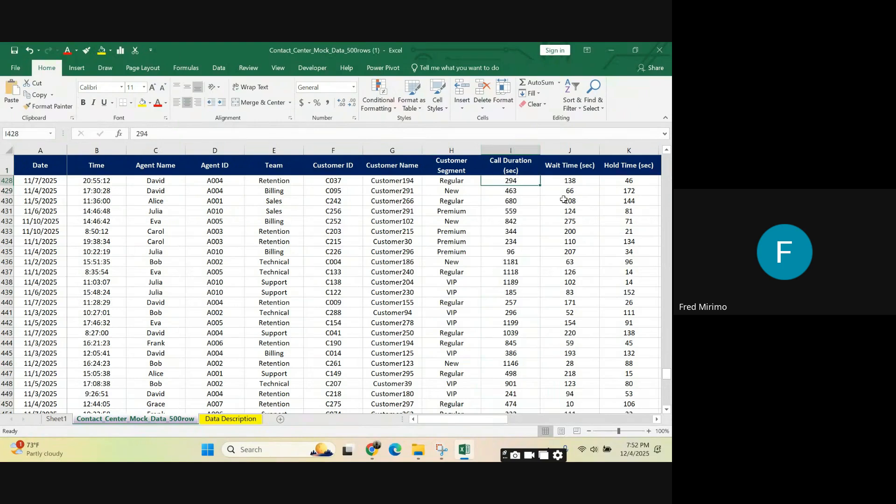
pyautogui.click(562, 183)
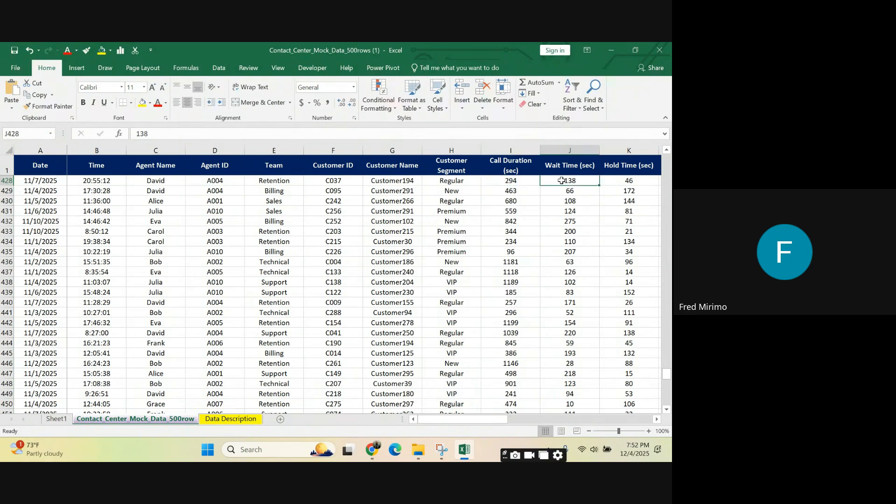
pyautogui.click(568, 150)
pyautogui.moveTo(490, 419); pyautogui.dragTo(529, 422)
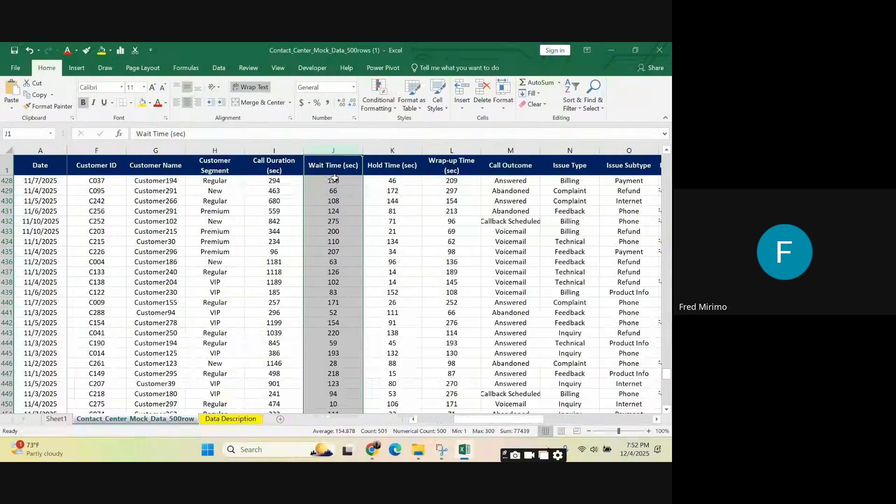
# Step: Compare the Hold Time and Wait Time entries in row 428, and examine the Wrap-up Time column
pyautogui.click(407, 177)
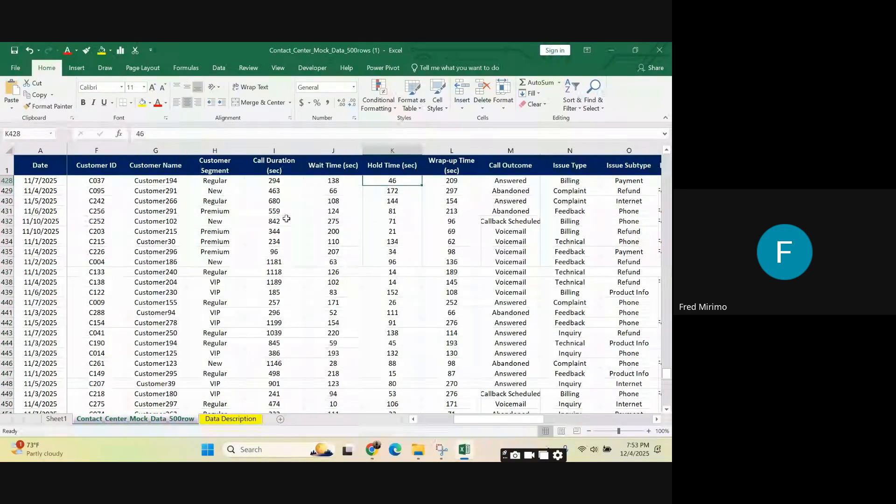
pyautogui.click(322, 146)
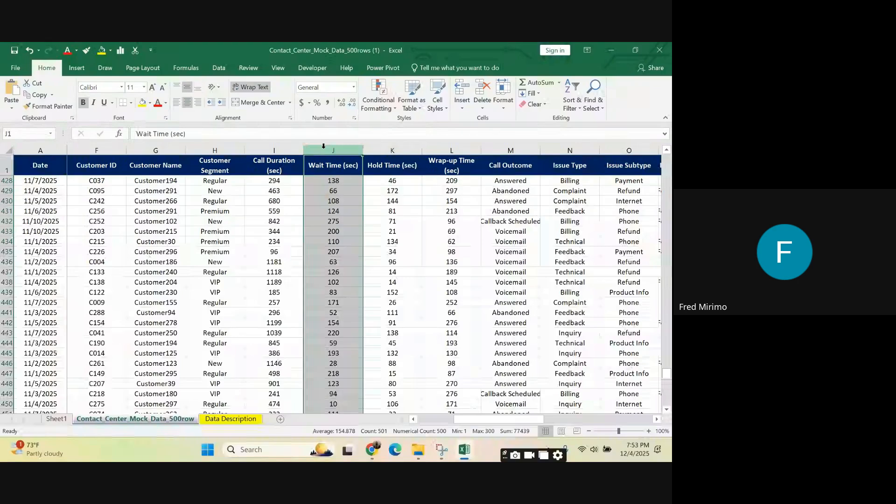
pyautogui.click(385, 180)
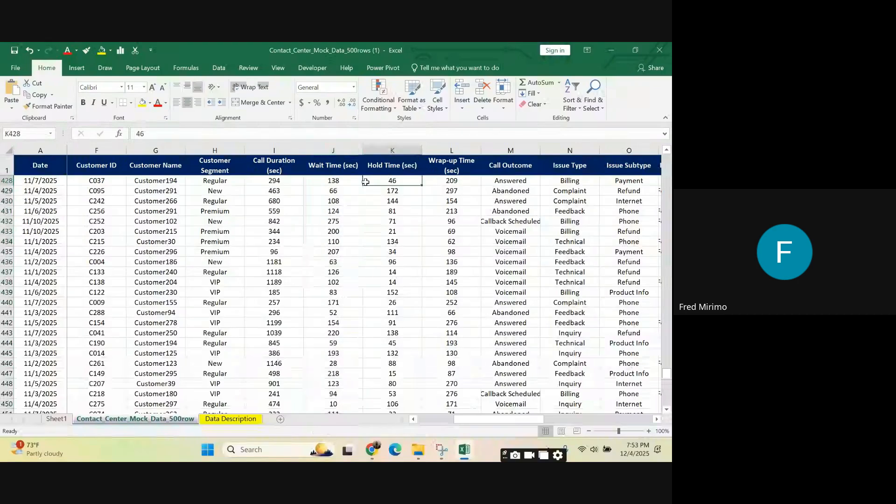
pyautogui.click(323, 180)
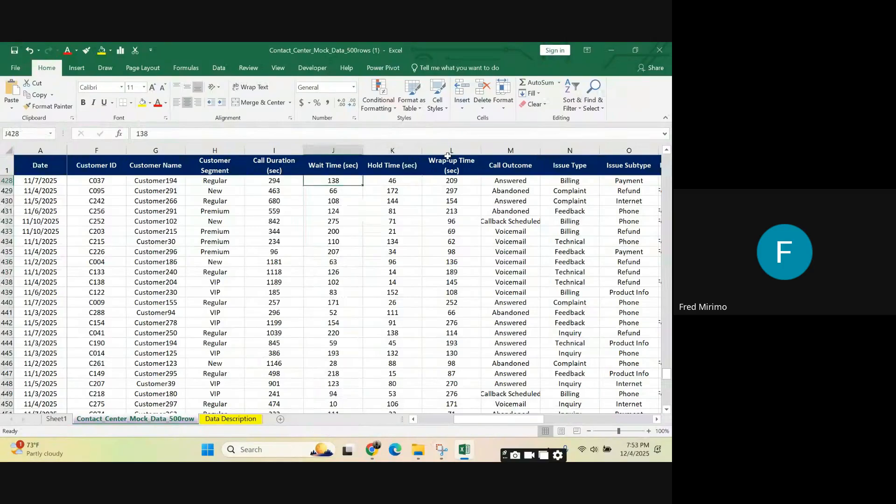
pyautogui.click(448, 146)
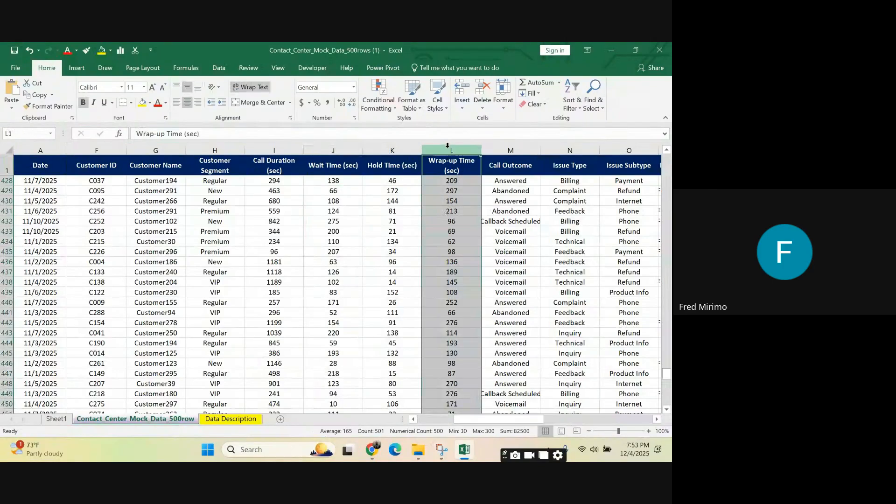
pyautogui.click(451, 180)
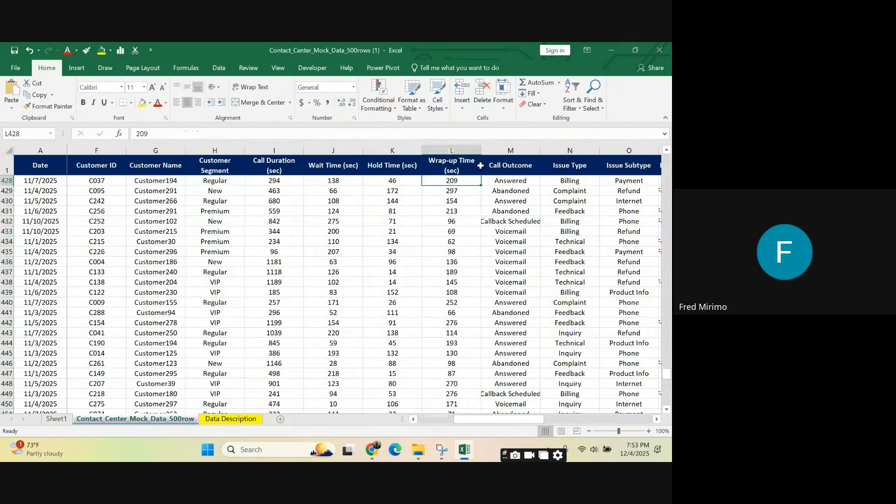
pyautogui.click(461, 148)
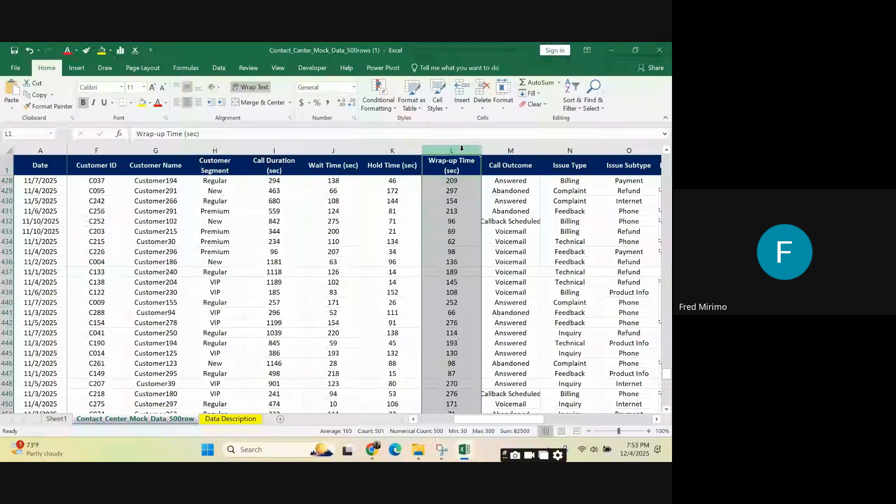
# Step: Examine the different entries in the Call Outcome column, such as Abandoned, Callback Scheduled and Voicemail
pyautogui.click(522, 238)
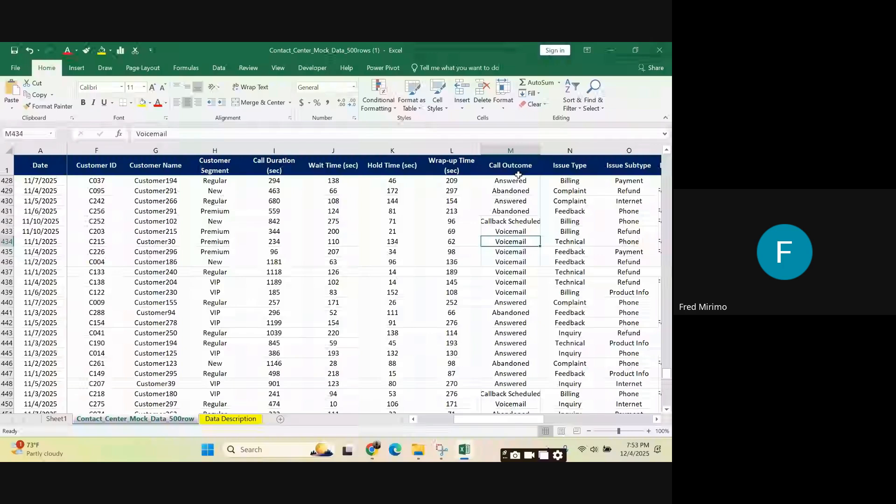
pyautogui.press('Up')
pyautogui.press('Up')
pyautogui.press('Up')
pyautogui.press('Up')
pyautogui.press('Up')
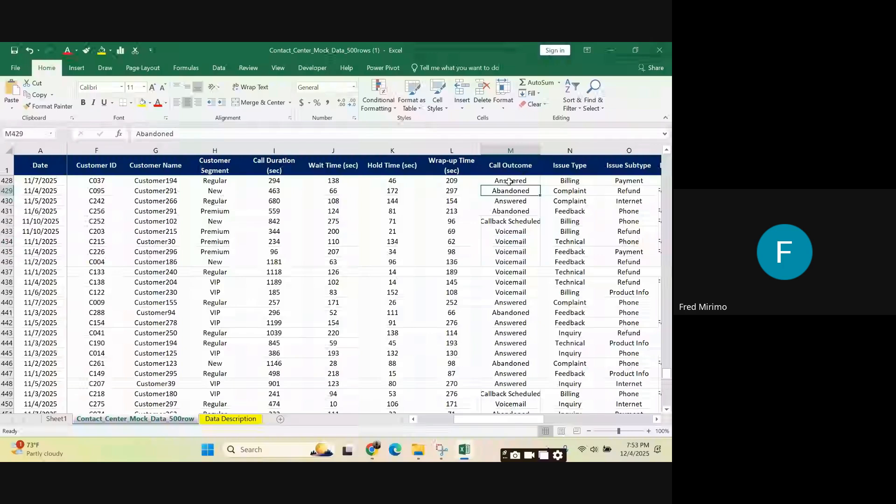
pyautogui.click(513, 220)
pyautogui.click(514, 241)
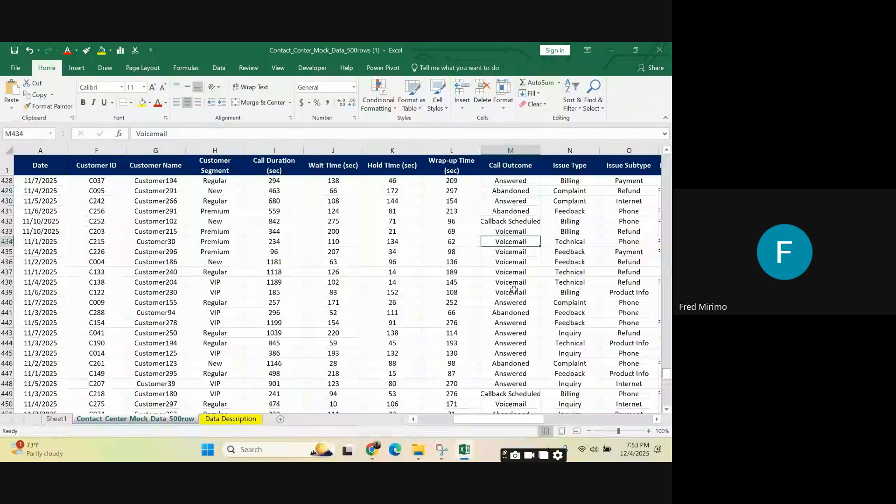
pyautogui.scroll(-1, 520, 280)
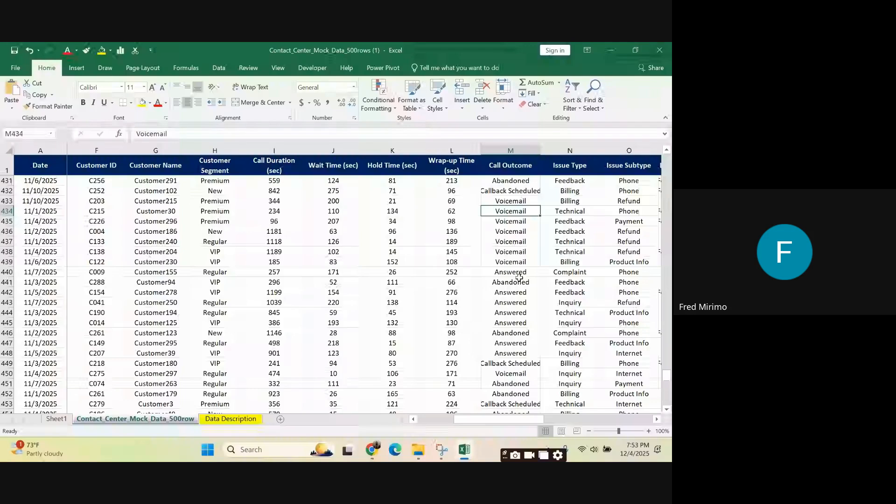
# Step: Examine the Issue Type column, checking entries such as Technical in rows 407 and 408 and Complaint in row 417
pyautogui.scroll(8, 519, 277)
pyautogui.click(577, 150)
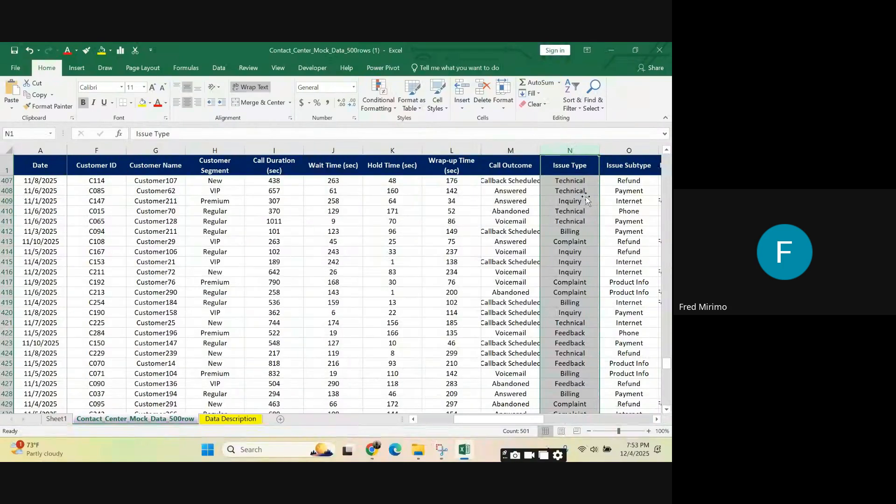
pyautogui.click(584, 182)
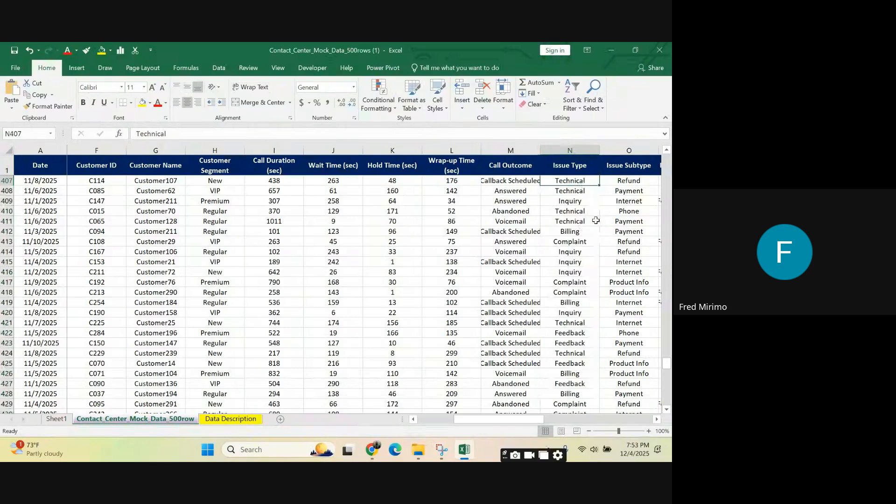
pyautogui.click(574, 192)
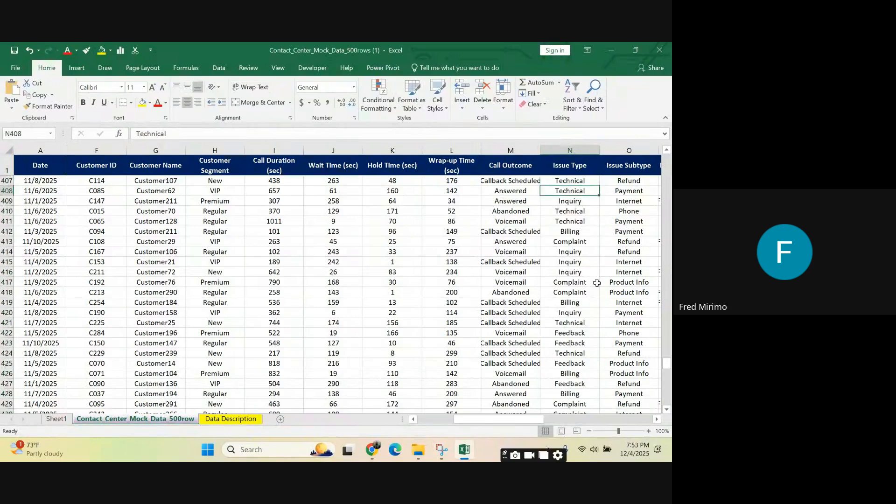
pyautogui.click(579, 282)
# Step: Examine the Issue Subtype column and its Refund, Payment and Internet entries in rows 407 to 409
pyautogui.moveTo(526, 420); pyautogui.dragTo(564, 422)
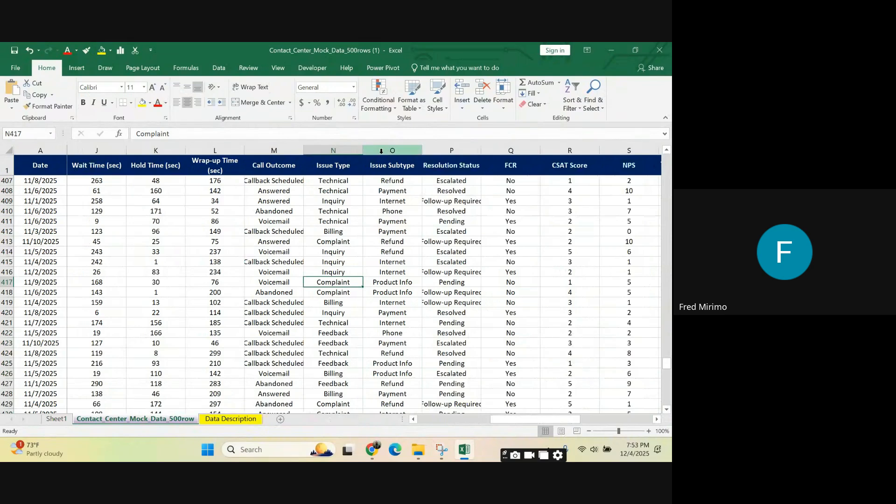
pyautogui.click(381, 150)
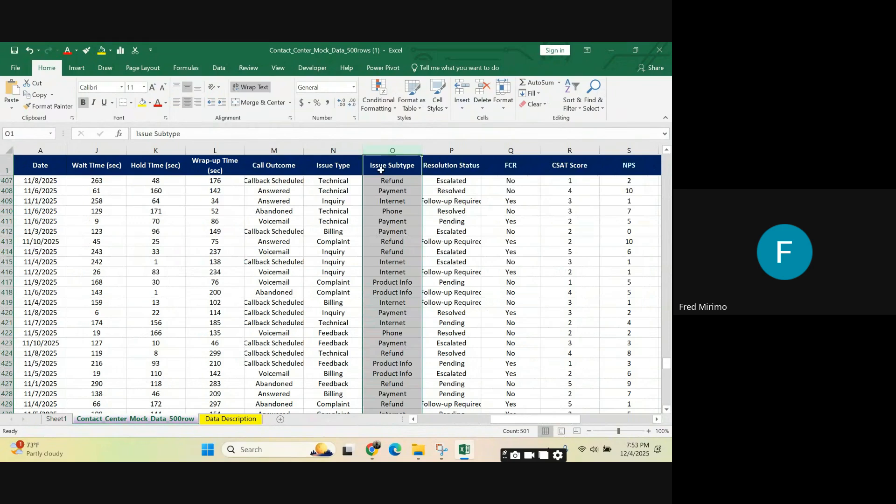
pyautogui.click(404, 182)
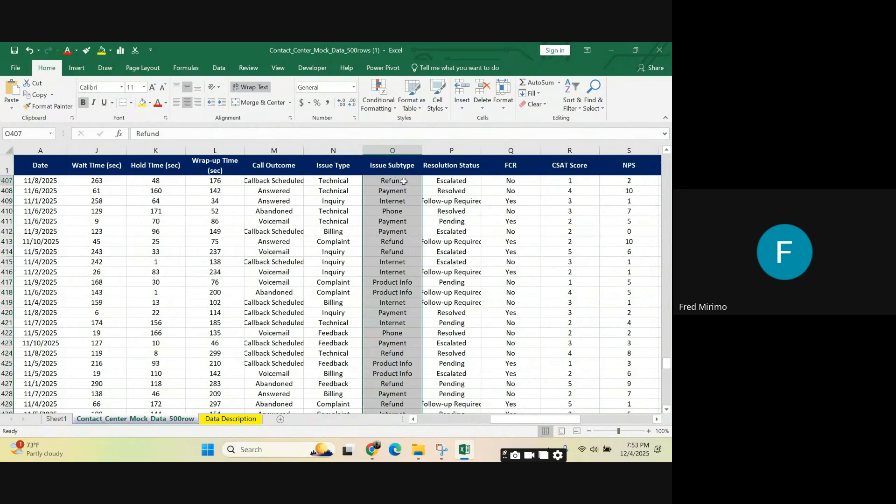
pyautogui.click(399, 194)
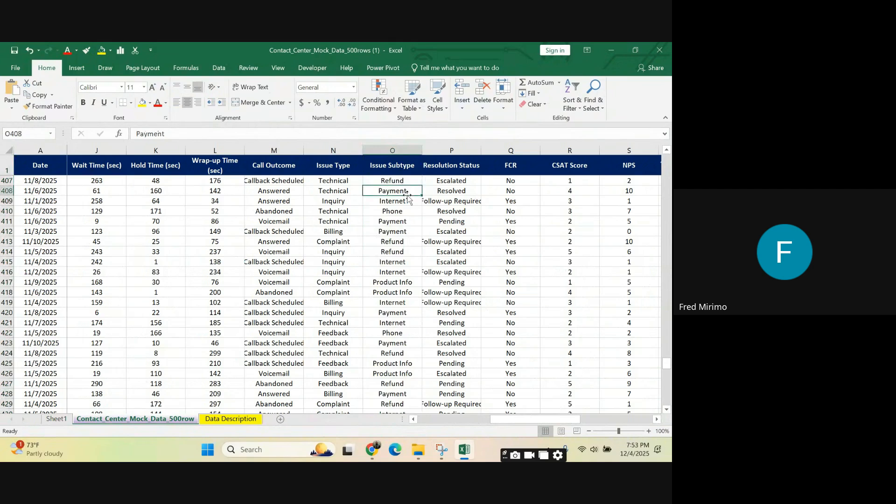
pyautogui.click(415, 205)
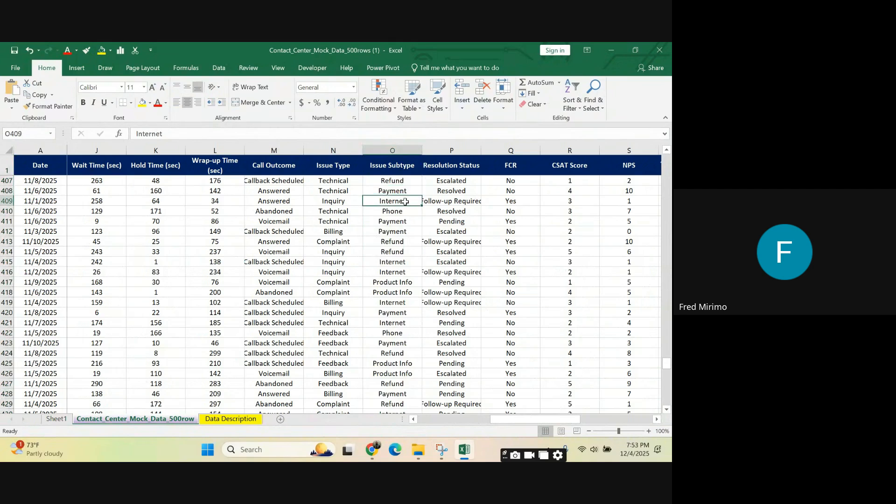
# Step: Examine the Resolution Status column, checking its Escalated, Resolved and Follow-up Required entries
pyautogui.click(450, 149)
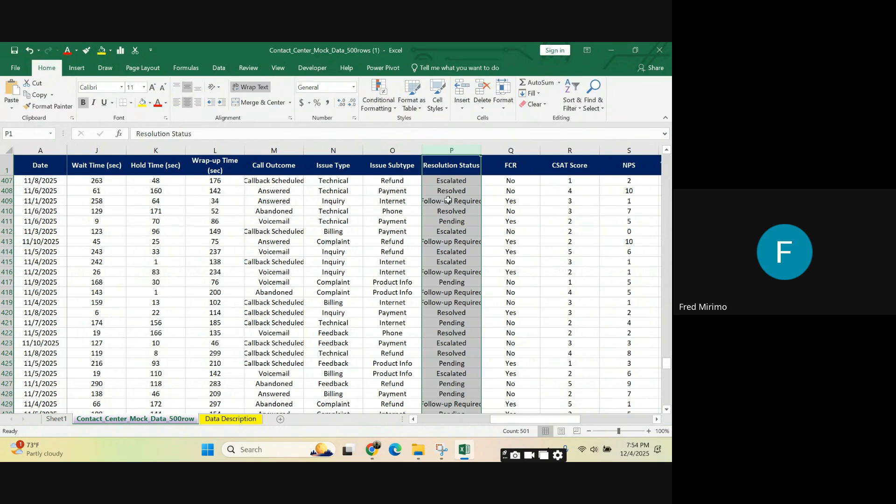
pyautogui.click(452, 180)
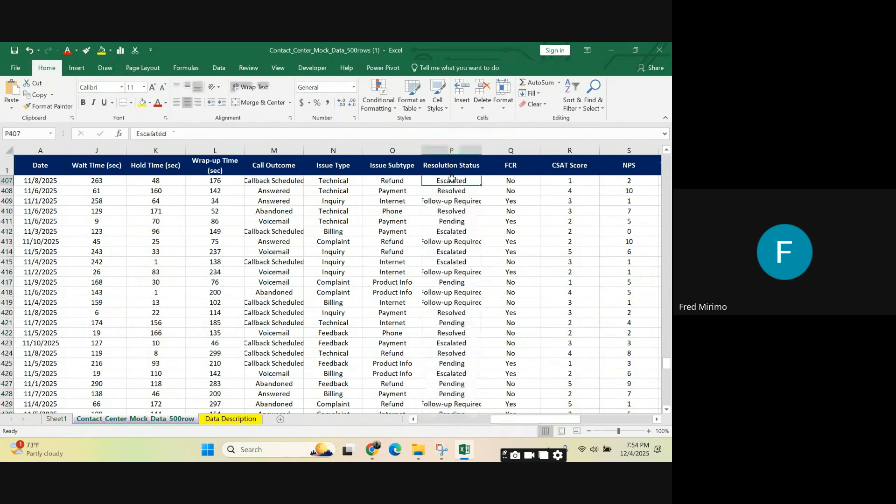
pyautogui.click(460, 192)
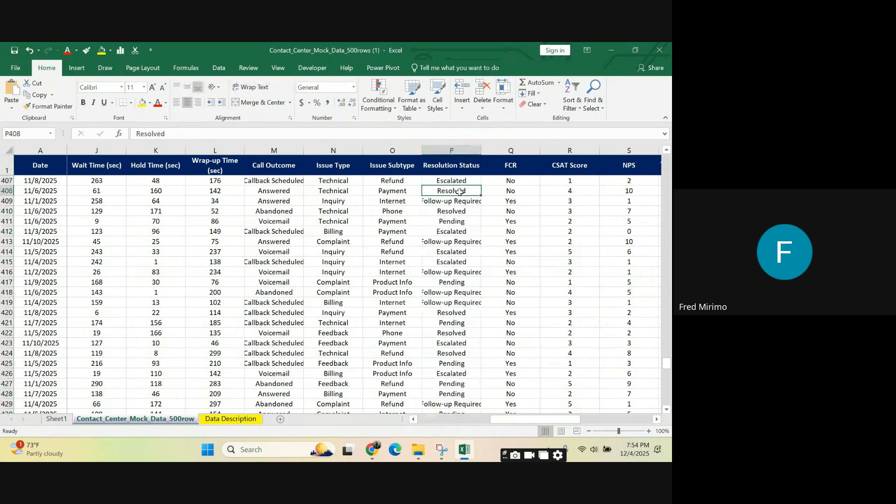
pyautogui.click(436, 181)
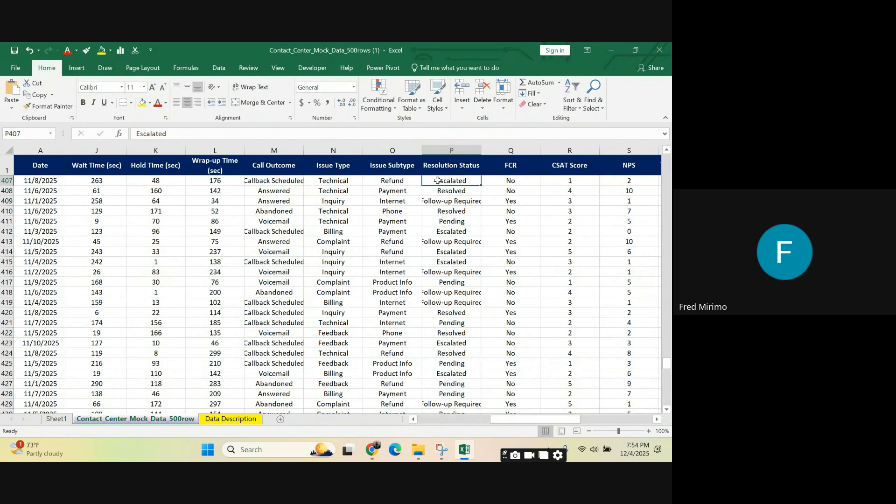
pyautogui.click(444, 240)
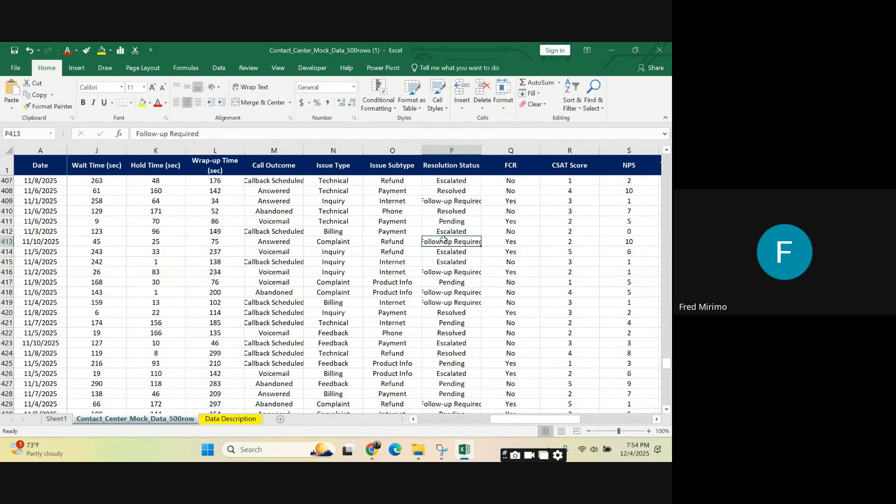
# Step: Examine the FCR column and compare its Yes and No entries in rows 407, 409 and 412
pyautogui.click(522, 182)
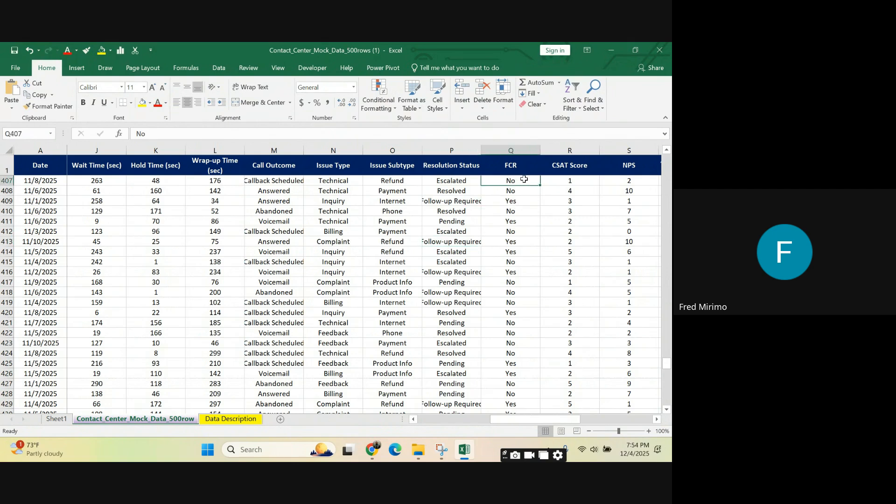
pyautogui.click(511, 150)
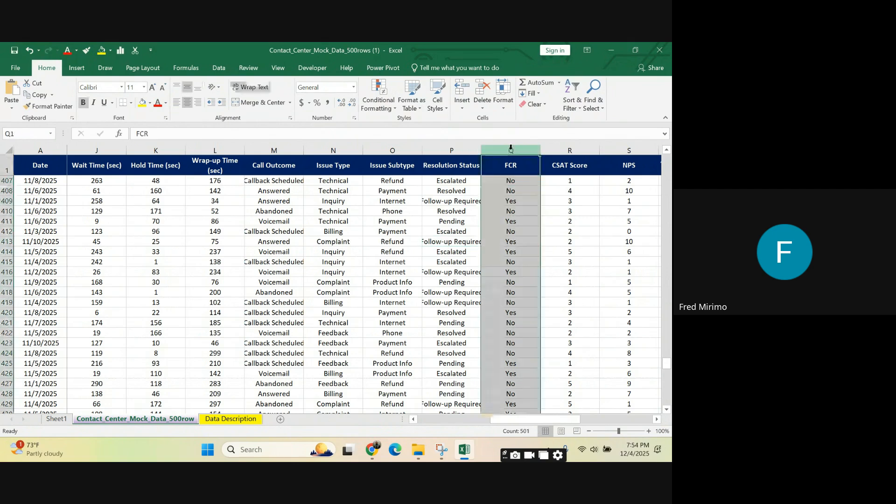
pyautogui.click(520, 201)
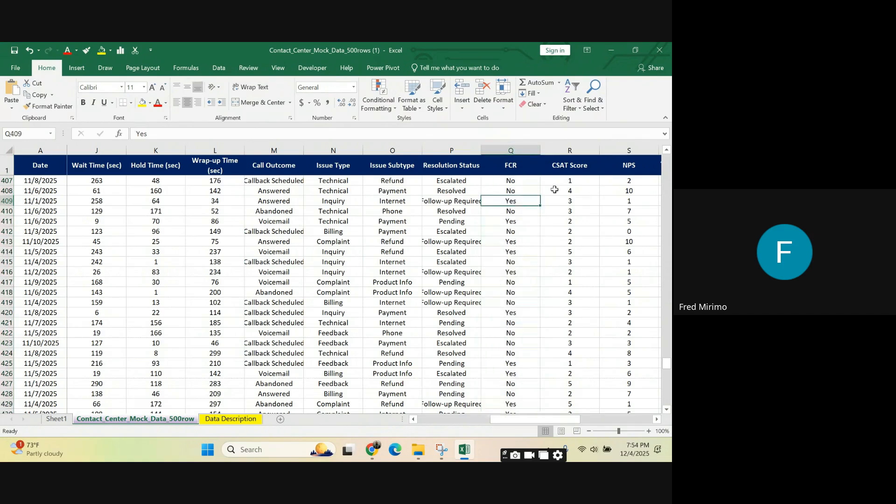
pyautogui.click(516, 180)
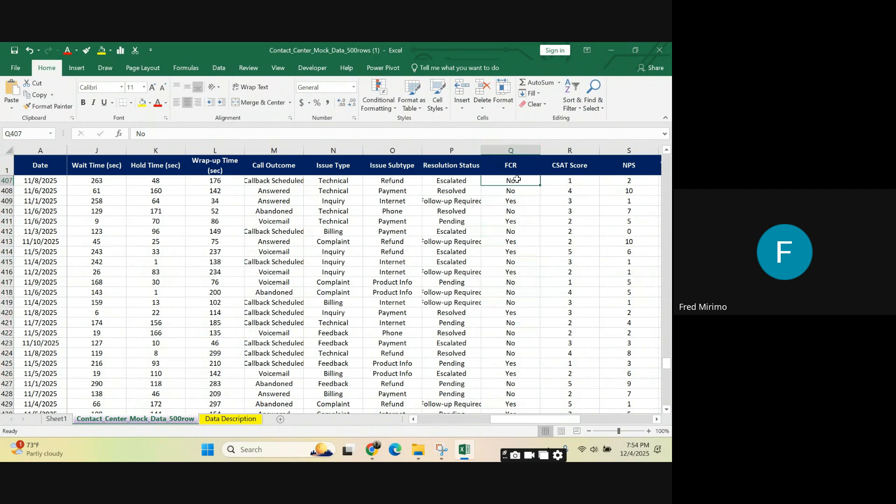
pyautogui.click(516, 231)
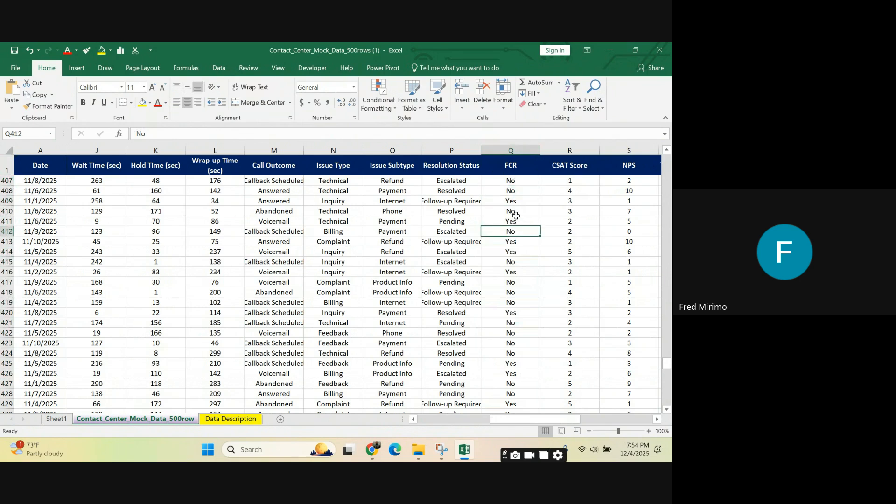
pyautogui.click(512, 148)
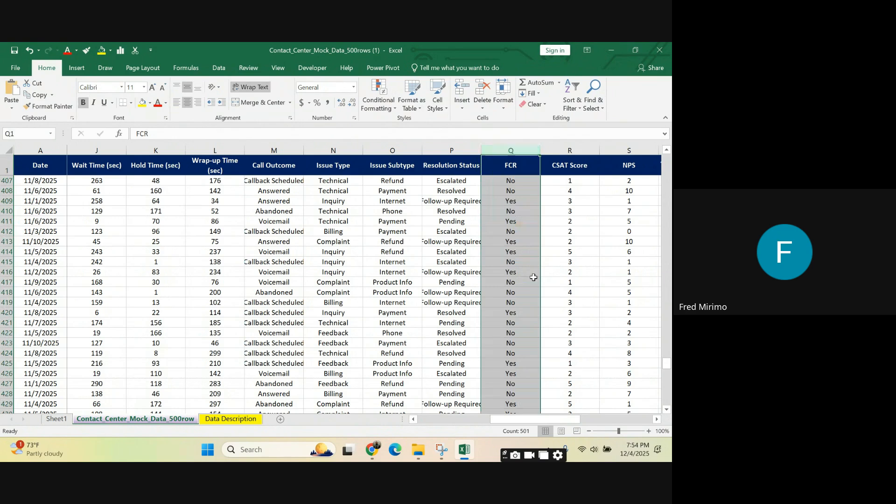
# Step: Examine the CSAT Score column, ending on its score in row 407
pyautogui.click(657, 419)
pyautogui.click(657, 419)
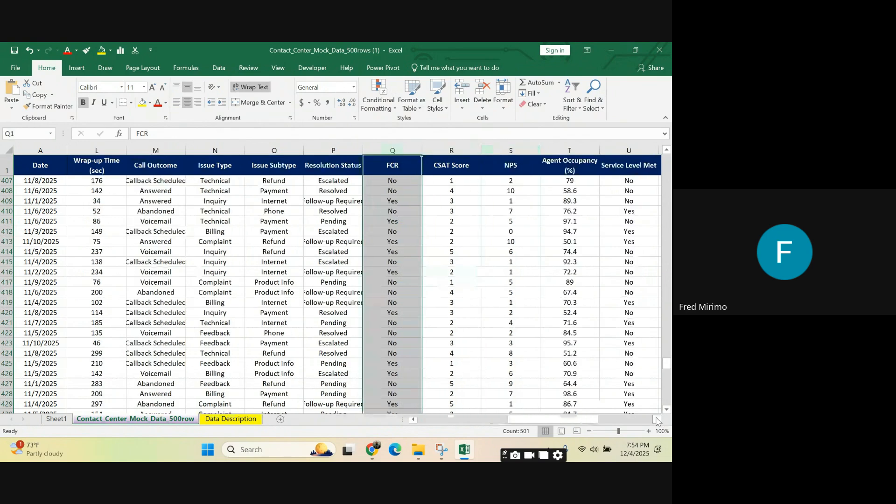
pyautogui.click(657, 419)
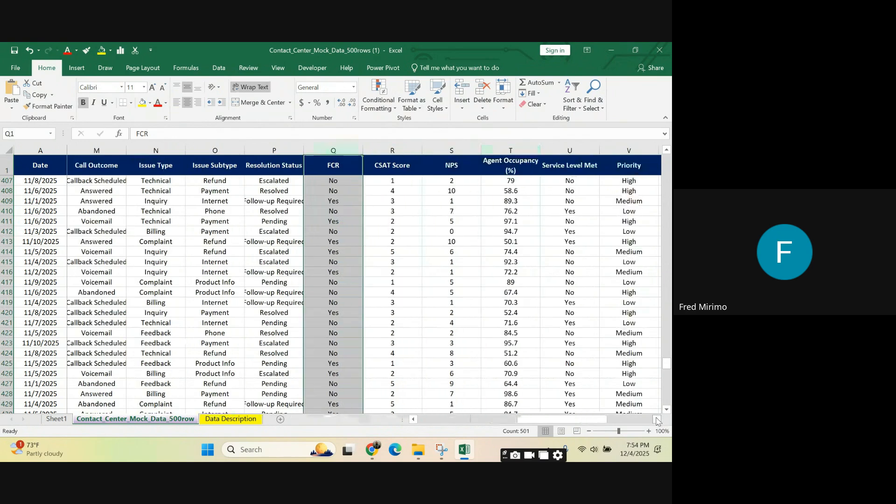
pyautogui.click(396, 187)
pyautogui.click(395, 179)
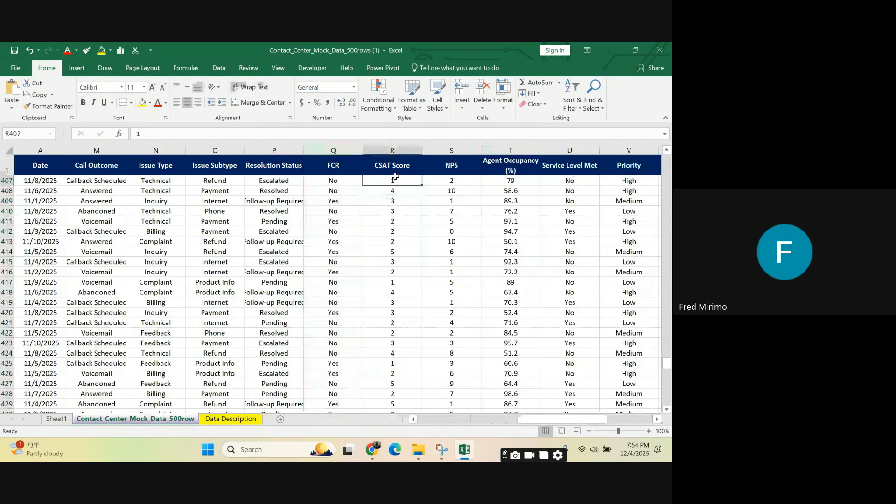
pyautogui.click(391, 149)
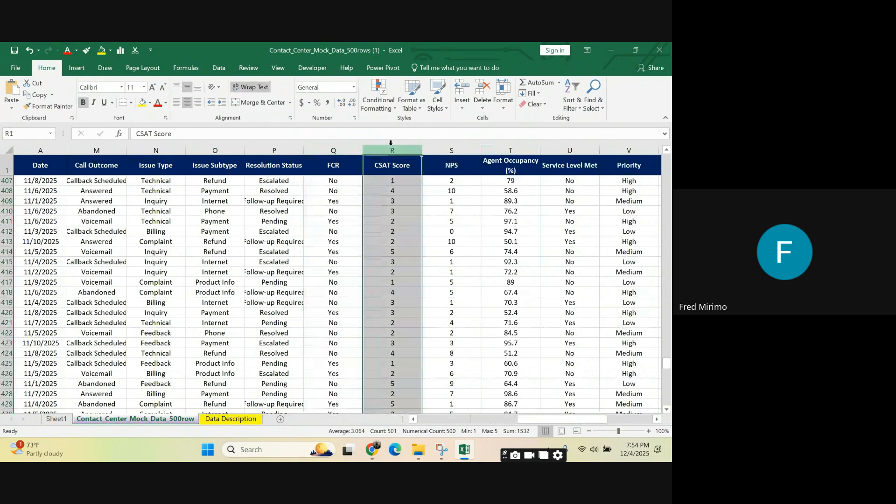
pyautogui.click(397, 182)
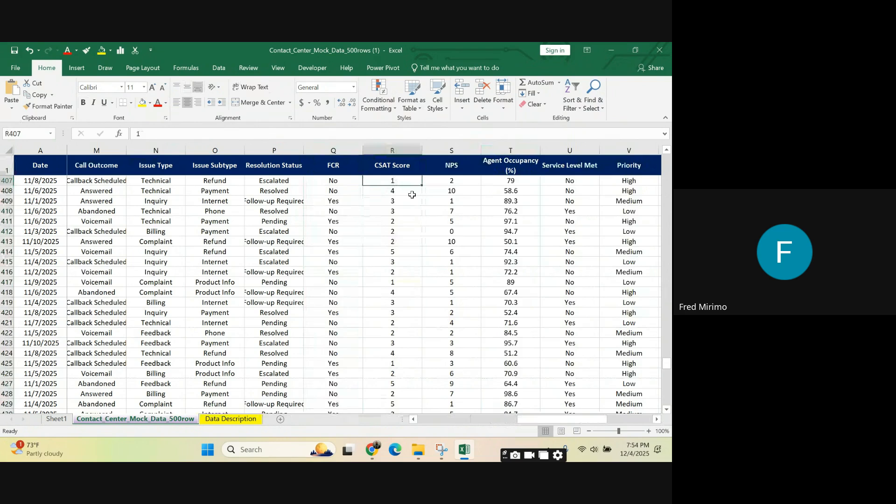
# Step: Review the NPS, Agent Occupancy (%) and Service Level Met columns by selecting each one
pyautogui.click(449, 149)
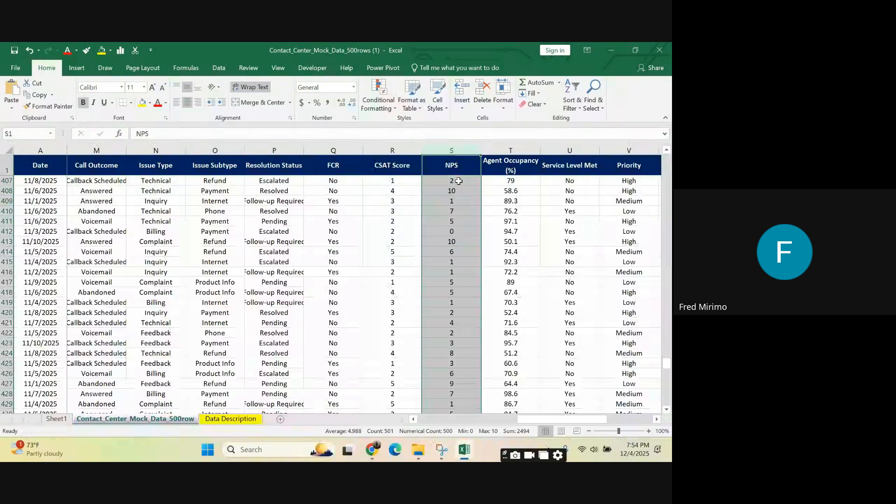
pyautogui.click(442, 165)
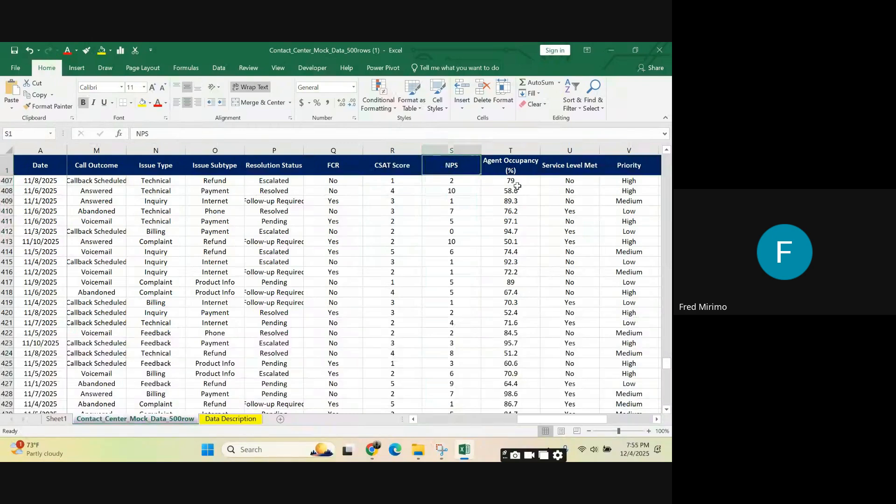
pyautogui.click(509, 191)
pyautogui.click(511, 148)
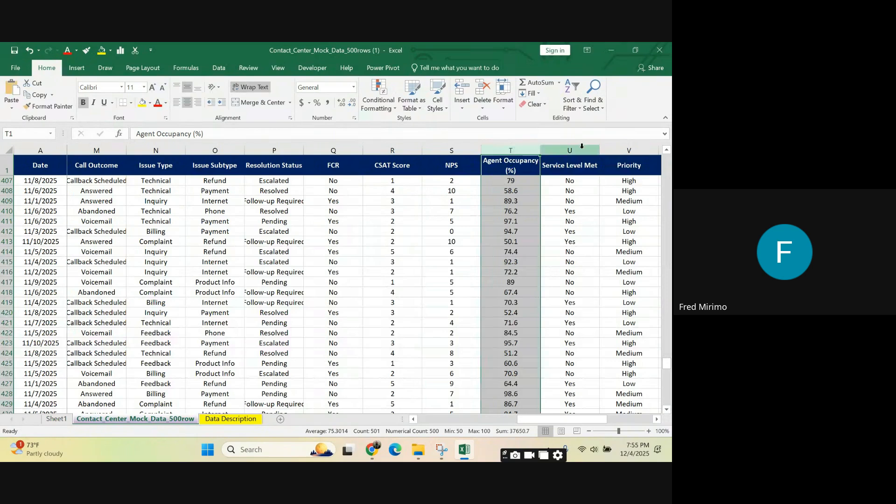
pyautogui.click(582, 149)
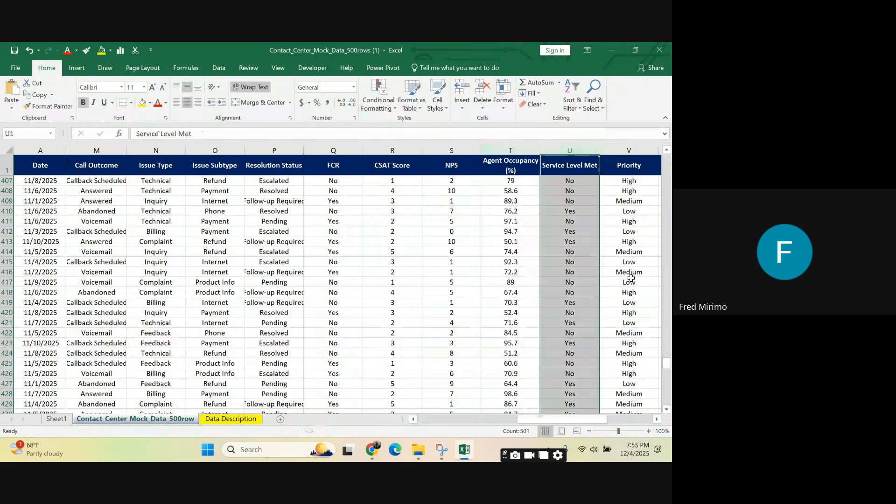
# Step: Review the Priority and Callback Requested columns by selecting each one
pyautogui.click(541, 424)
pyautogui.moveTo(540, 420); pyautogui.dragTo(582, 421)
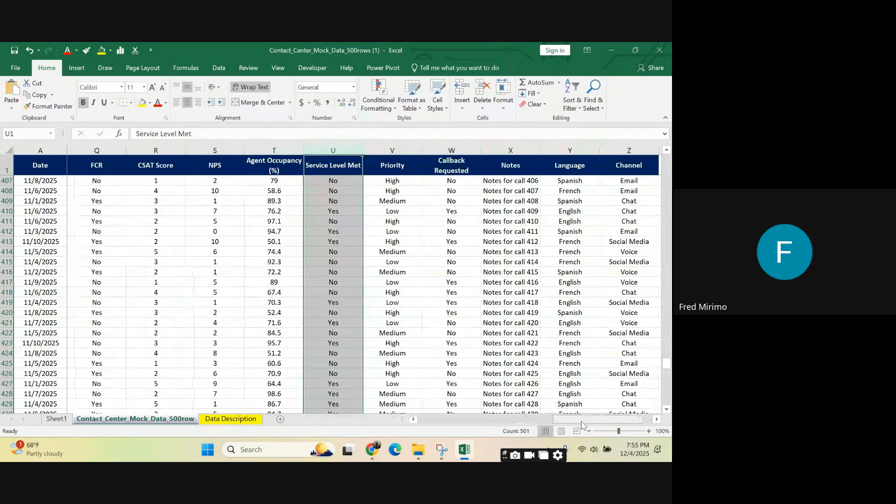
pyautogui.click(392, 149)
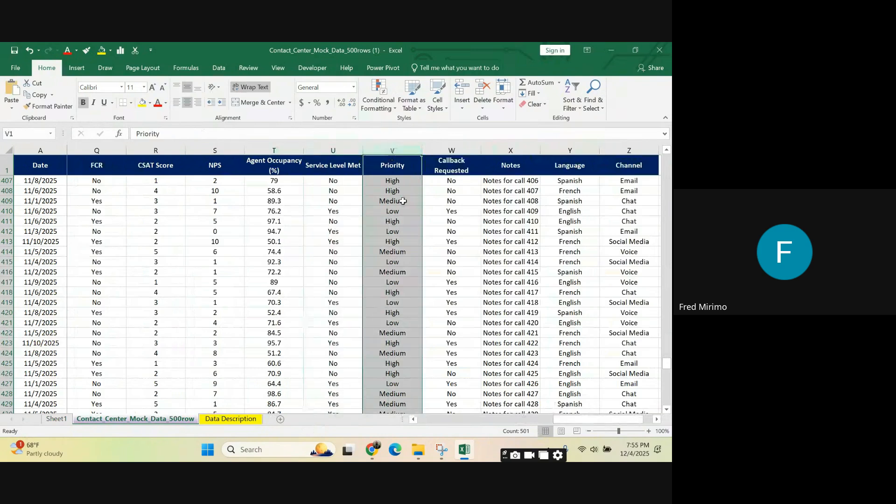
pyautogui.click(455, 148)
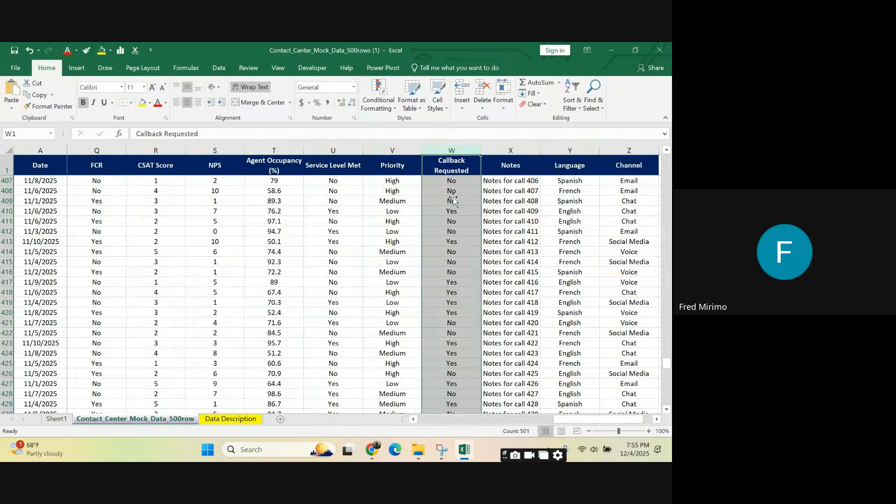
# Step: Examine the Notes entries in rows 407 and 413, and select the Language column for review
pyautogui.click(508, 184)
pyautogui.hotkey('ctrl', 'shift', 'Down')
pyautogui.click(509, 183)
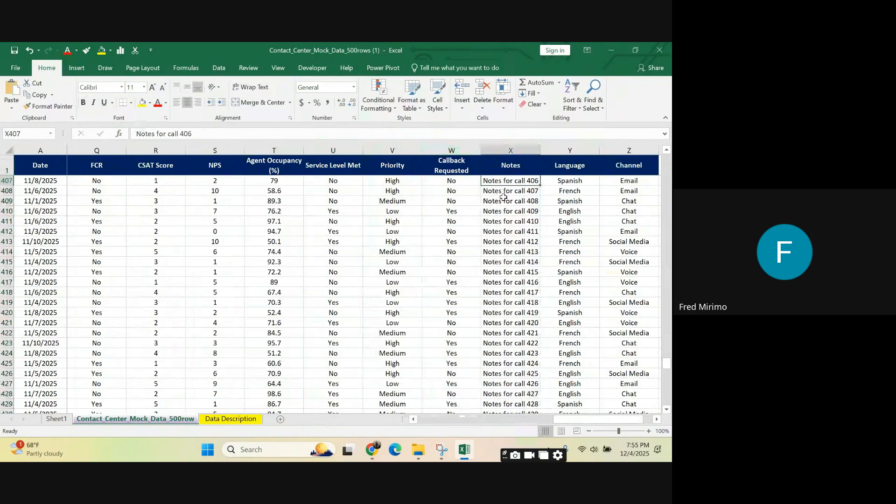
pyautogui.click(507, 241)
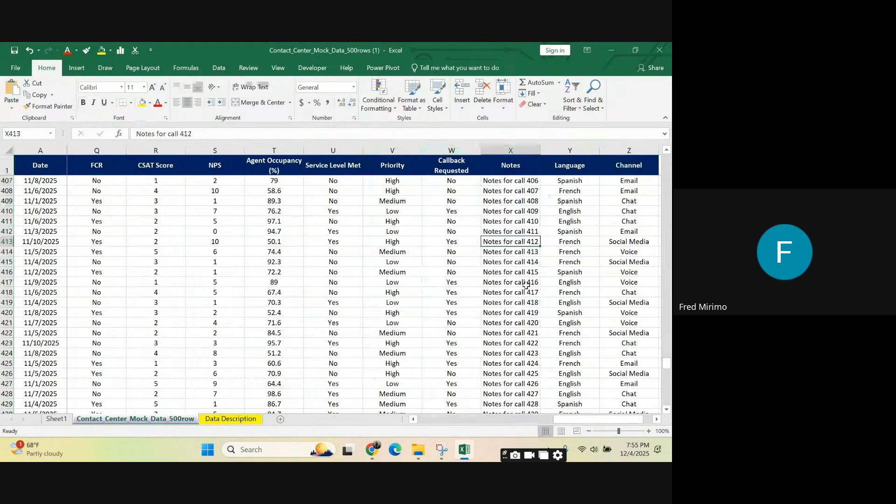
pyautogui.click(568, 147)
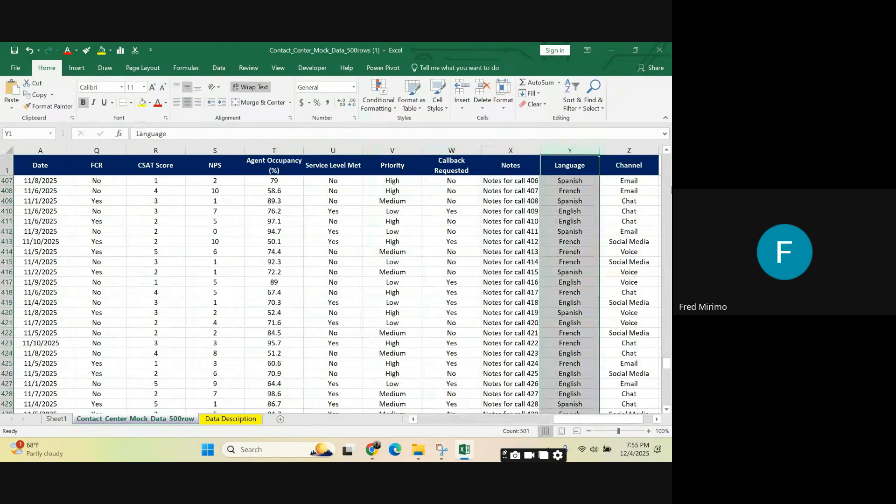
pyautogui.moveTo(583, 420); pyautogui.dragTo(596, 421)
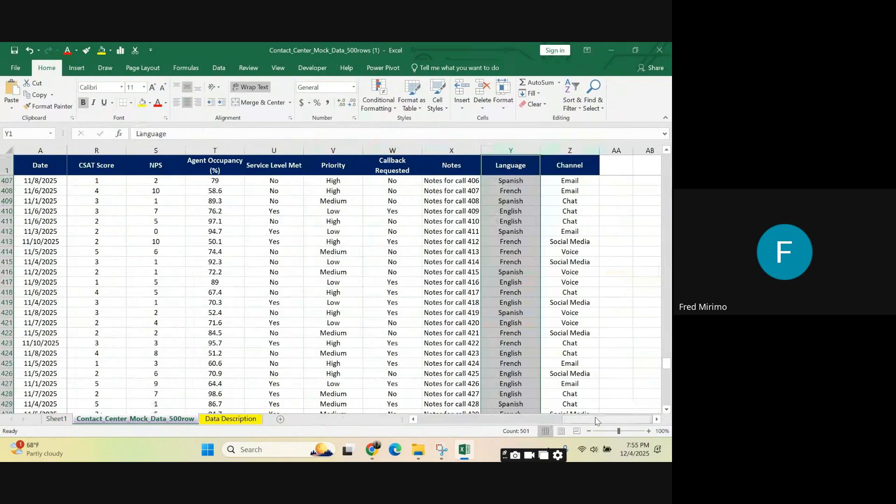
# Step: Review the Channel column by selecting the whole column and sample Email, Chat, Social Media and Voice entries
pyautogui.click(577, 201)
pyautogui.click(572, 231)
pyautogui.click(570, 181)
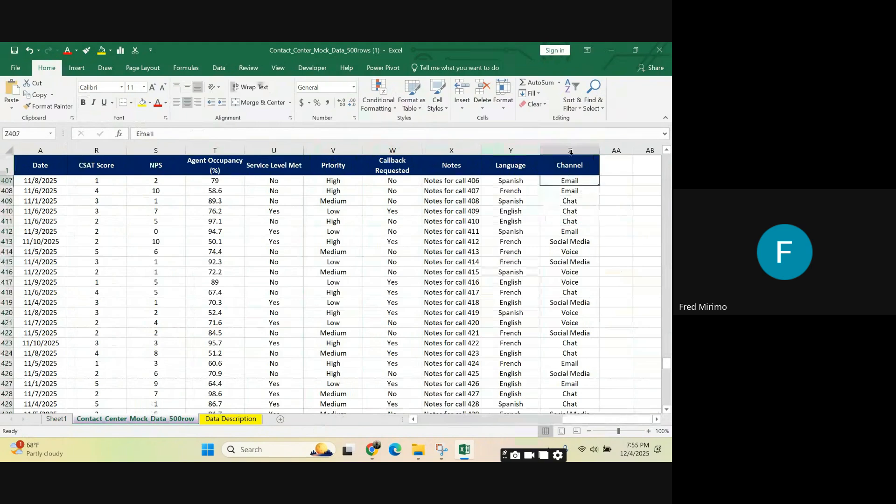
pyautogui.click(570, 148)
pyautogui.click(570, 262)
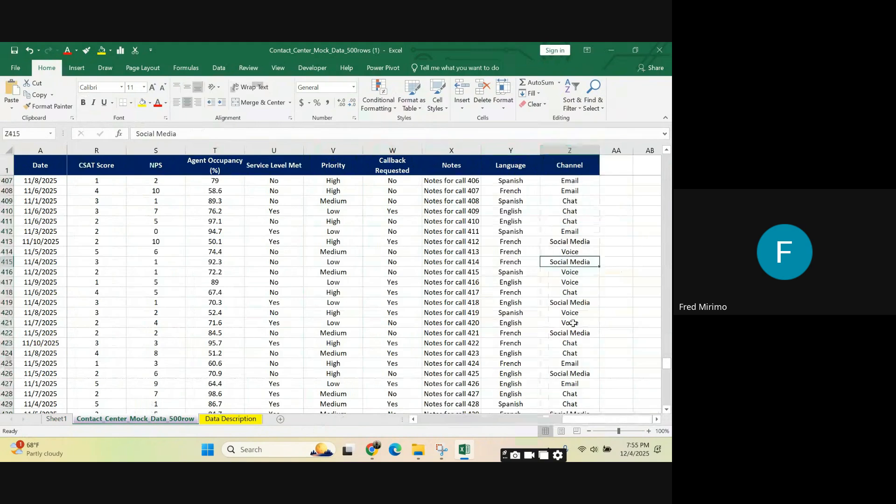
pyautogui.click(571, 317)
pyautogui.moveTo(571, 317); pyautogui.dragTo(571, 323)
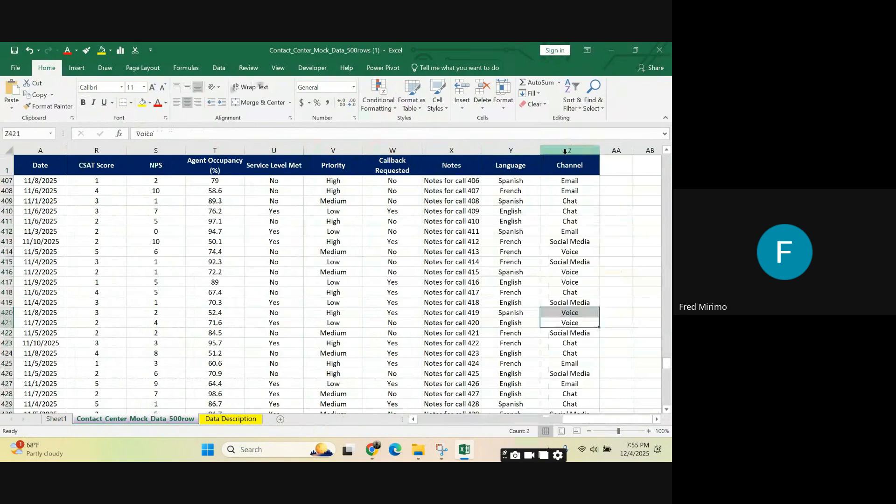
# Step: Select all data columns from Channel back to Date for an overview, ending on the Call Duration cell in row 412
pyautogui.click(564, 154)
pyautogui.moveTo(565, 153); pyautogui.dragTo(2, 197)
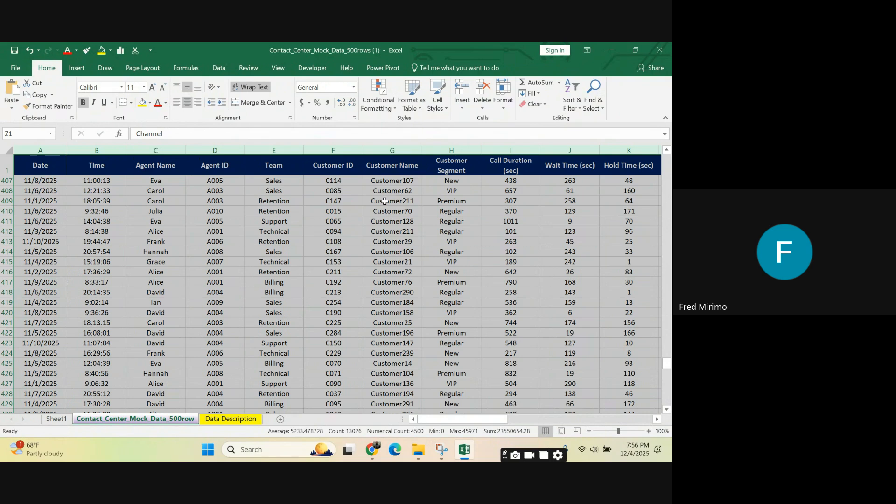
pyautogui.click(400, 198)
pyautogui.click(532, 231)
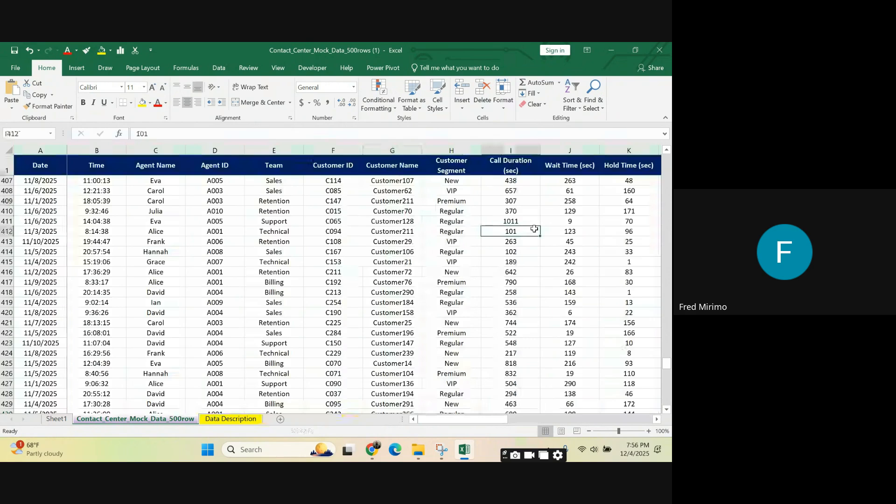
# Step: Switch to Sheet1 and review the PivotTable's agent name rows and its list of available fields
pyautogui.click(63, 422)
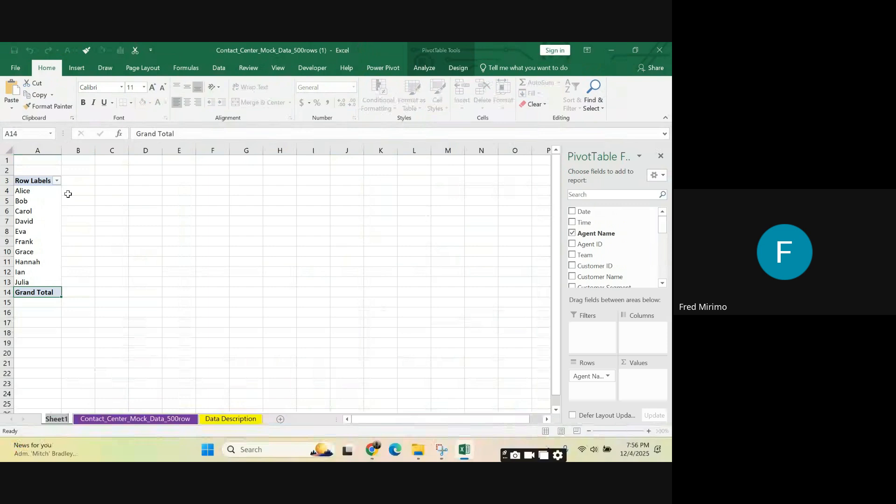
pyautogui.moveTo(41, 191); pyautogui.dragTo(41, 282)
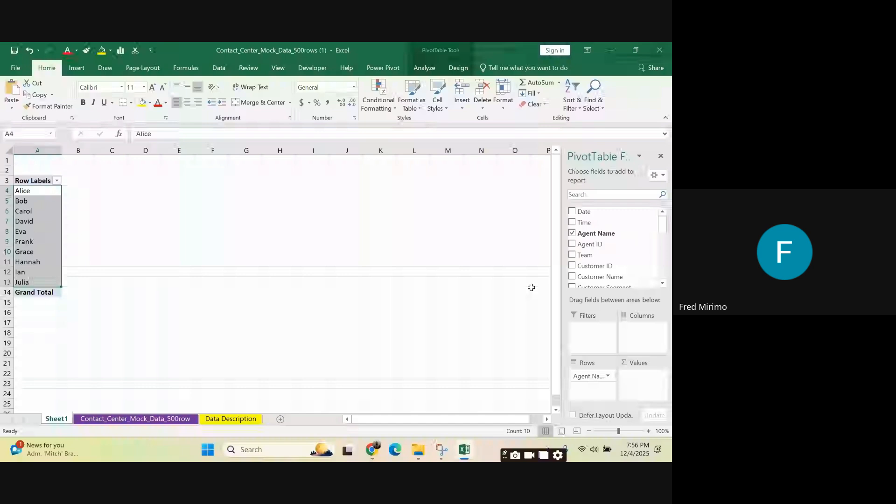
pyautogui.scroll(-1, 631, 275)
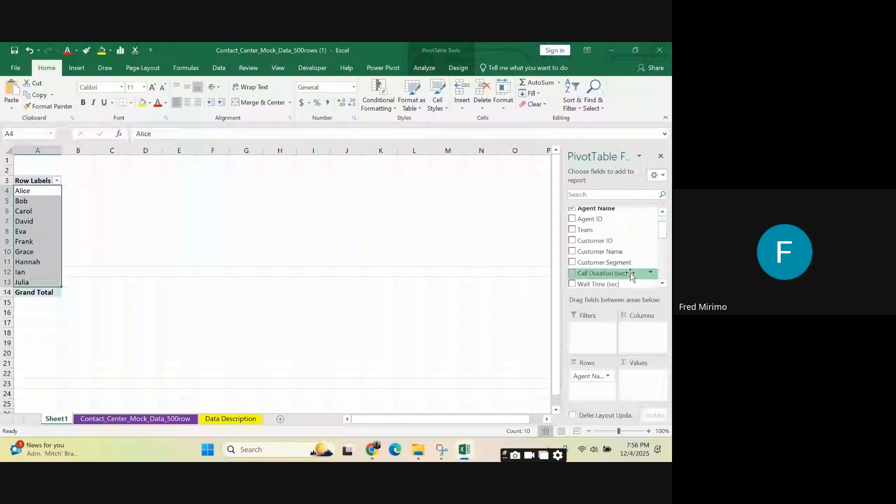
pyautogui.scroll(-2, 631, 276)
pyautogui.scroll(4, 633, 248)
# Step: Search the PivotTable fields for "ca" and clear the search
pyautogui.click(596, 195)
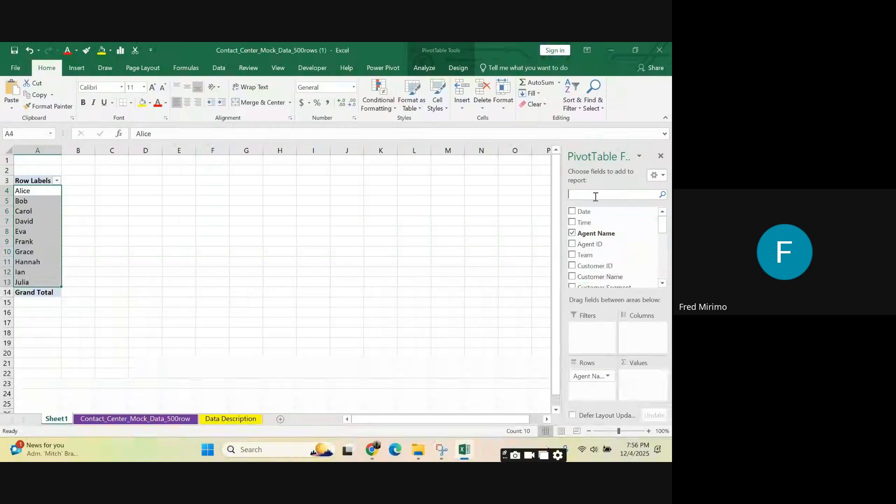
pyautogui.write('ca')
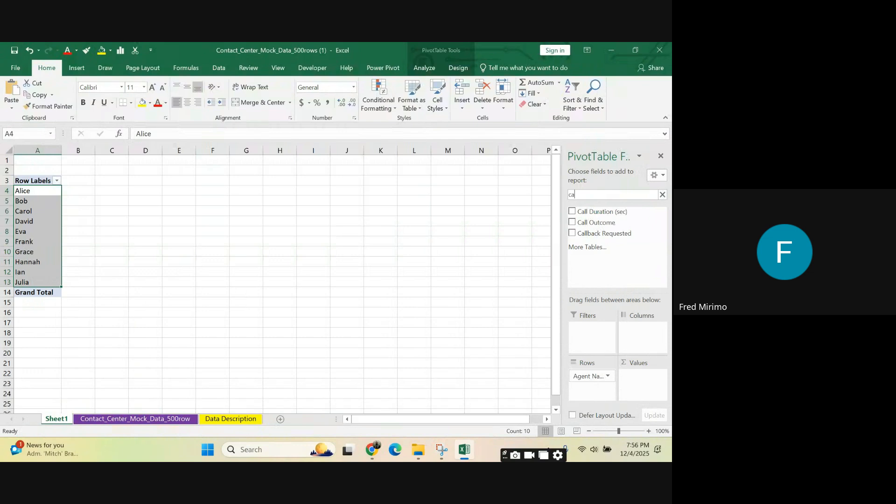
pyautogui.press('BackSpace')
pyautogui.press('BackSpace')
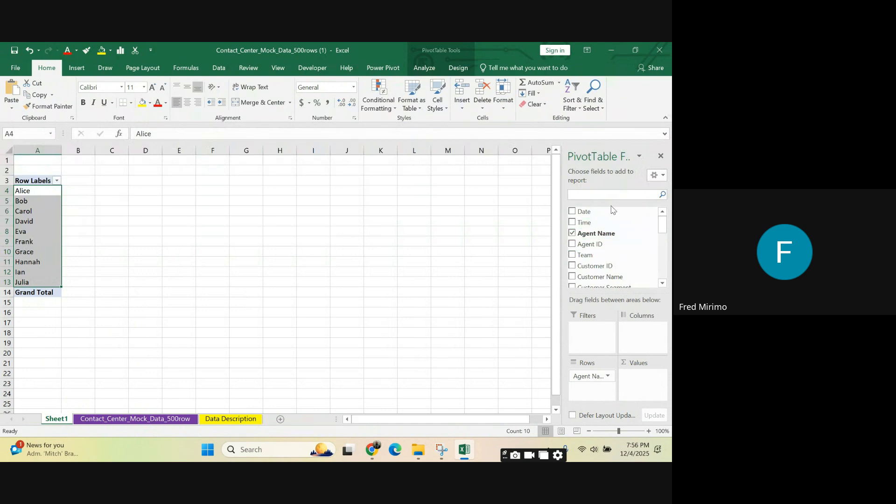
# Step: Add the Agent ID field to the PivotTable's Values area to count the calls per agent
pyautogui.scroll(-3, 615, 227)
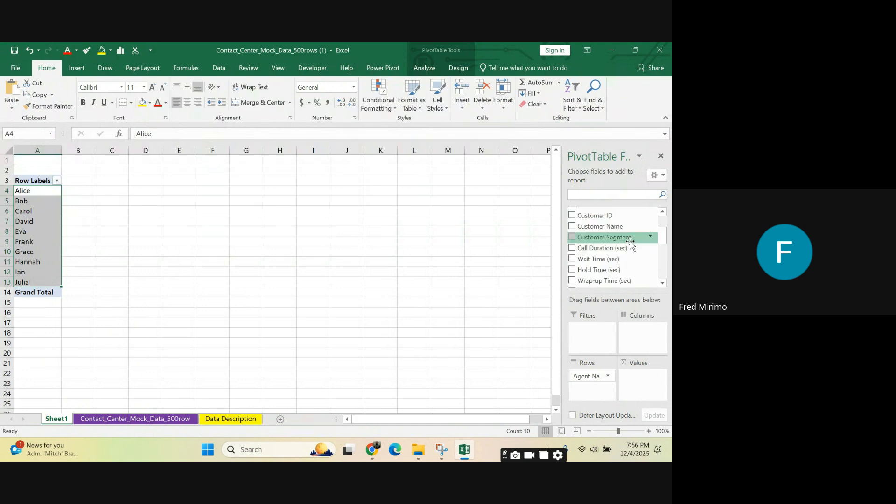
pyautogui.scroll(-3, 640, 238)
pyautogui.scroll(8, 638, 233)
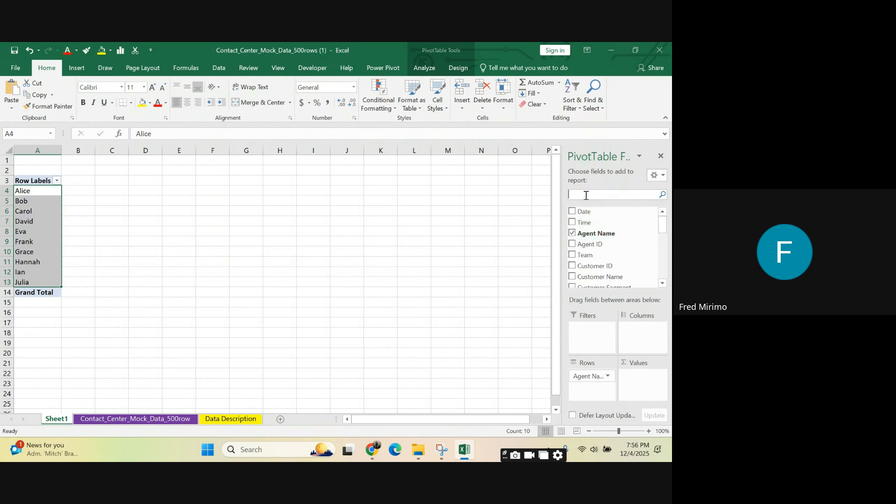
pyautogui.moveTo(590, 244); pyautogui.dragTo(644, 381)
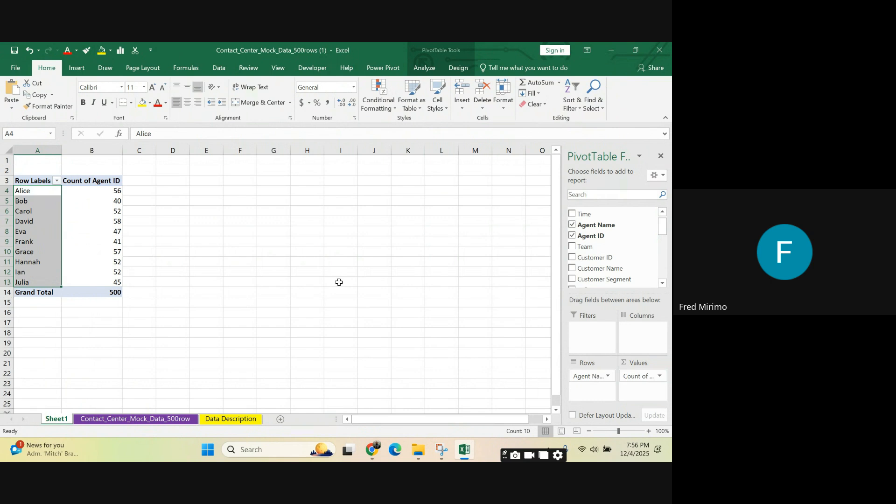
# Step: Examine the Count of Agent ID values for individual agents and for the full range B4:B13
pyautogui.click(98, 189)
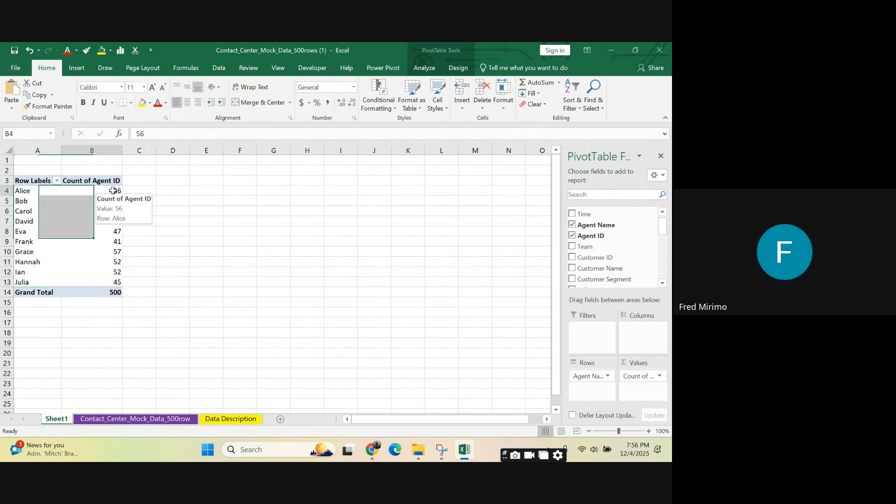
pyautogui.click(115, 241)
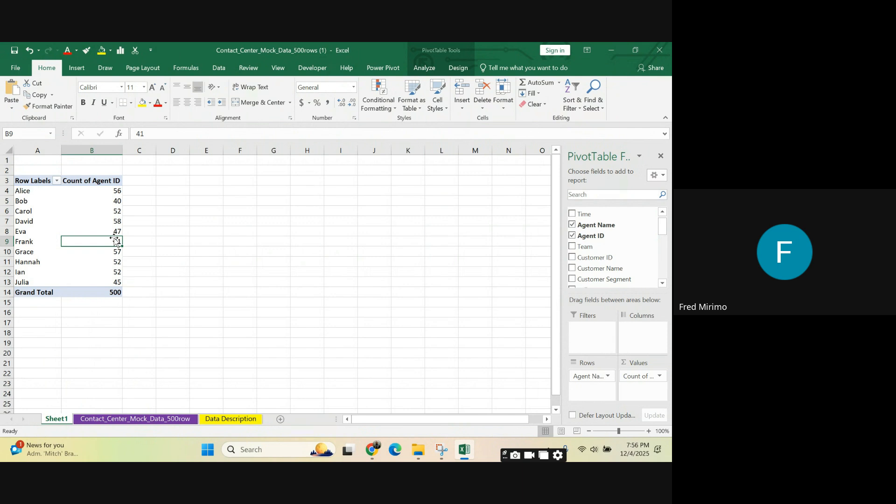
pyautogui.click(115, 270)
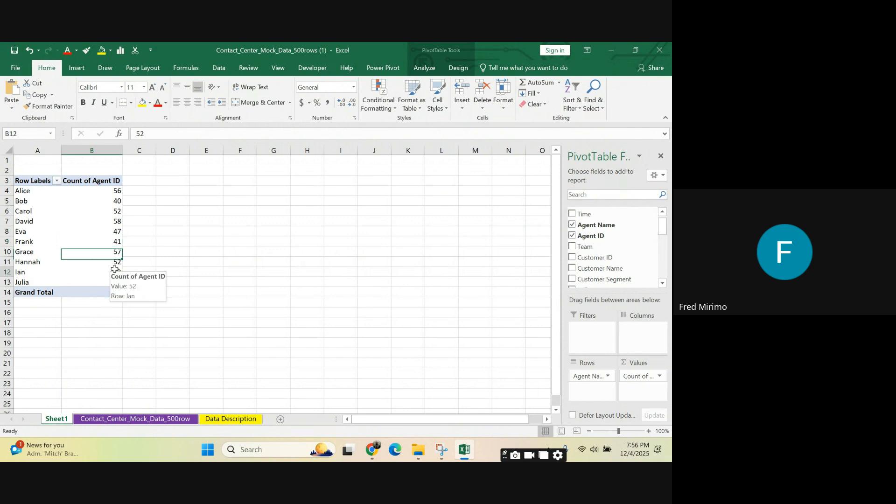
pyautogui.moveTo(109, 194); pyautogui.dragTo(114, 283)
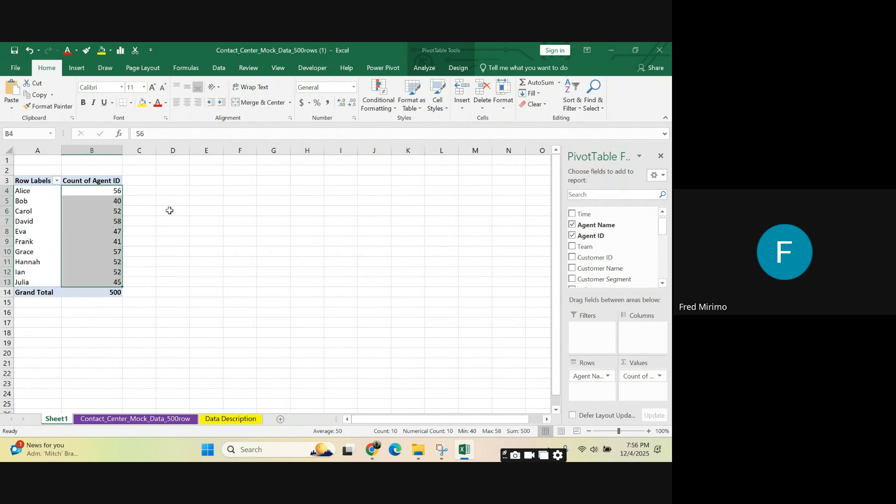
pyautogui.moveTo(99, 201)
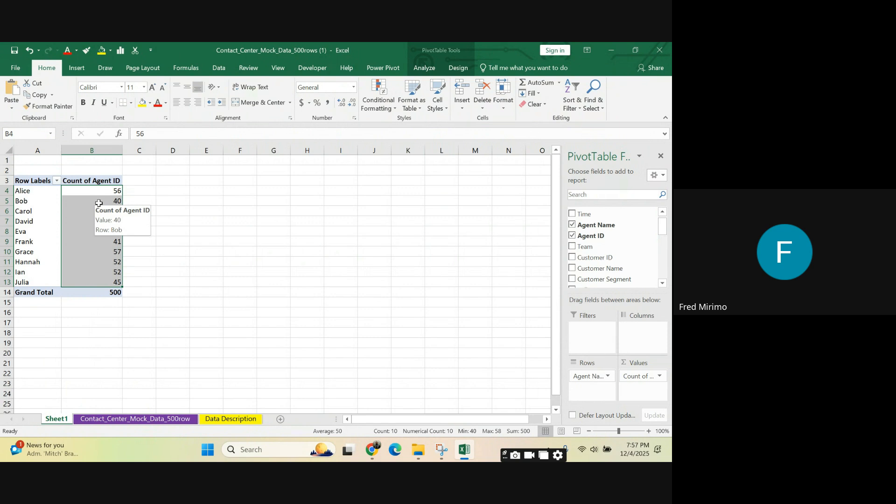
pyautogui.click(33, 191)
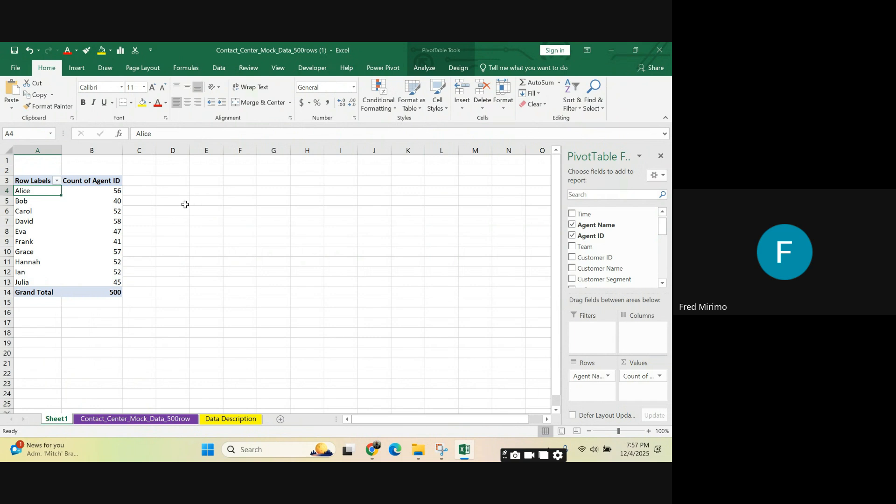
pyautogui.click(116, 192)
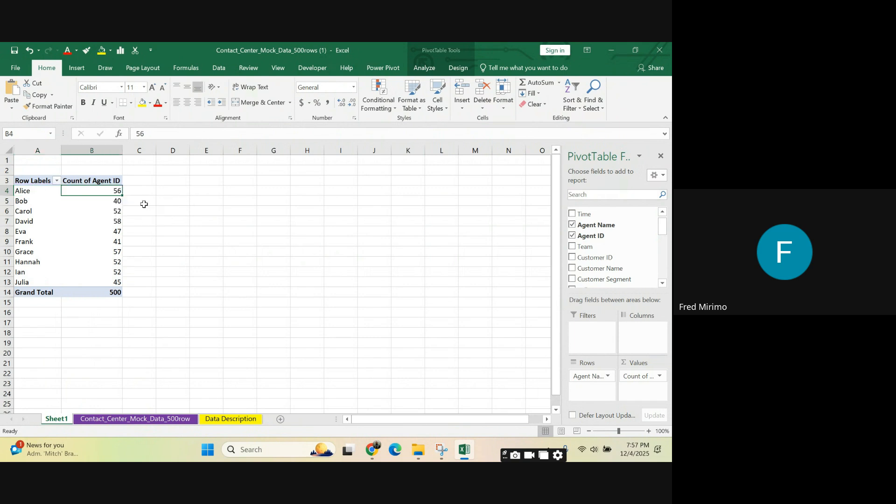
pyautogui.click(115, 201)
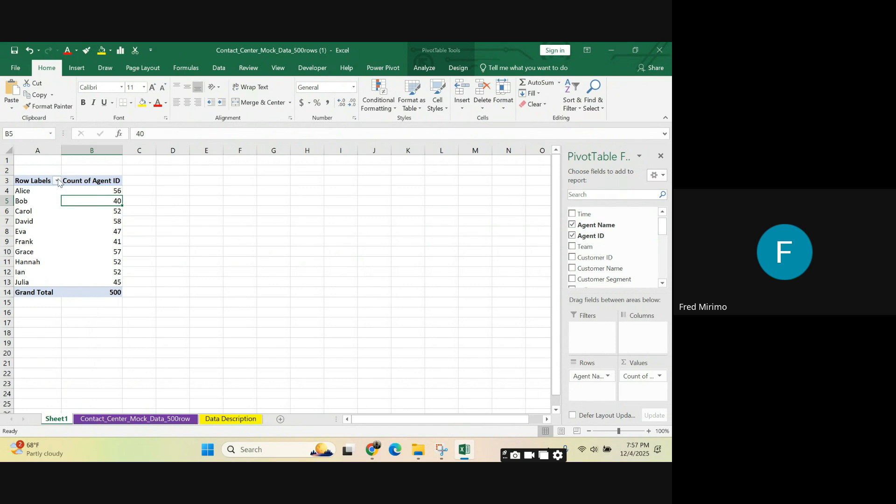
# Step: Compare the agent names with their call counts by selecting the PivotTable body, column A and the count range
pyautogui.moveTo(34, 180); pyautogui.dragTo(70, 282)
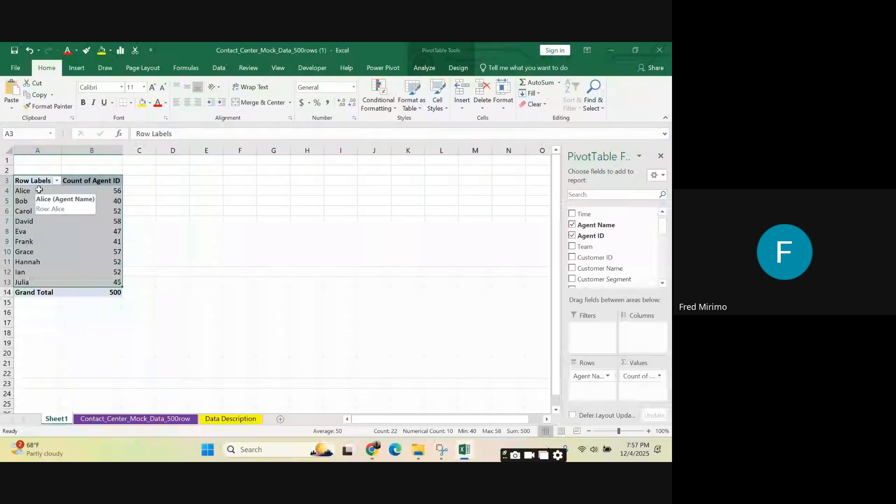
pyautogui.click(303, 200)
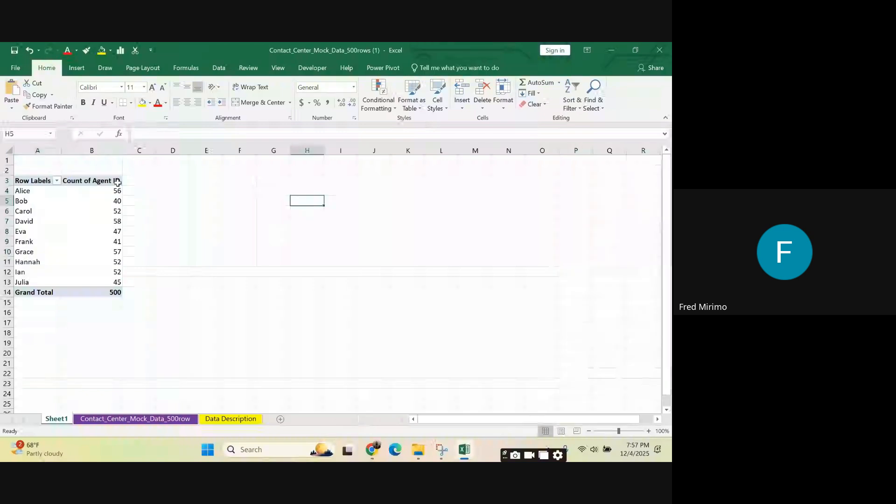
pyautogui.click(113, 190)
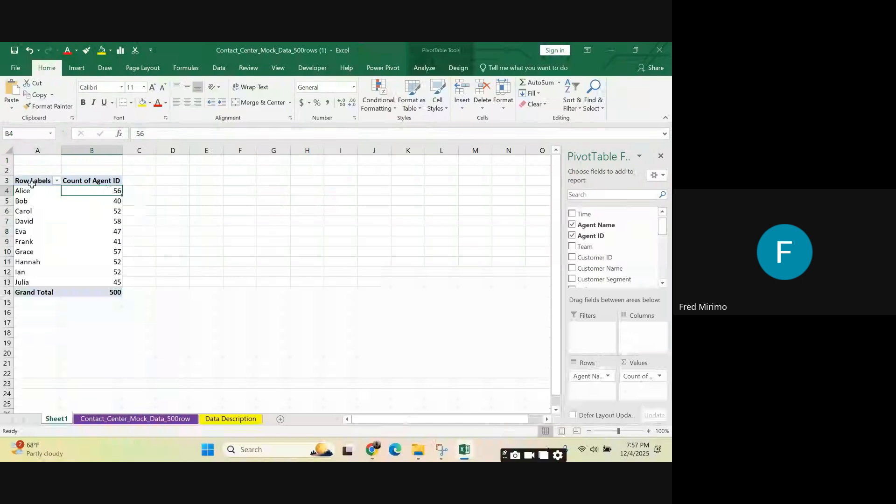
pyautogui.click(35, 147)
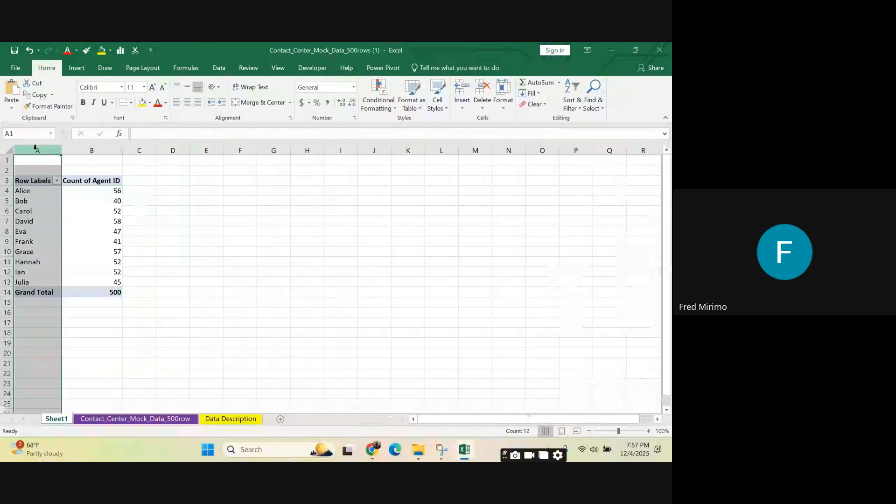
pyautogui.click(31, 192)
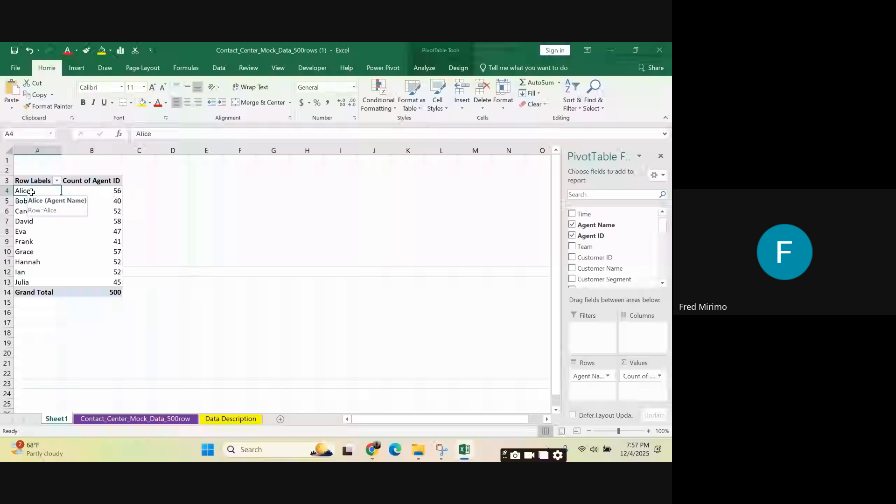
pyautogui.click(117, 202)
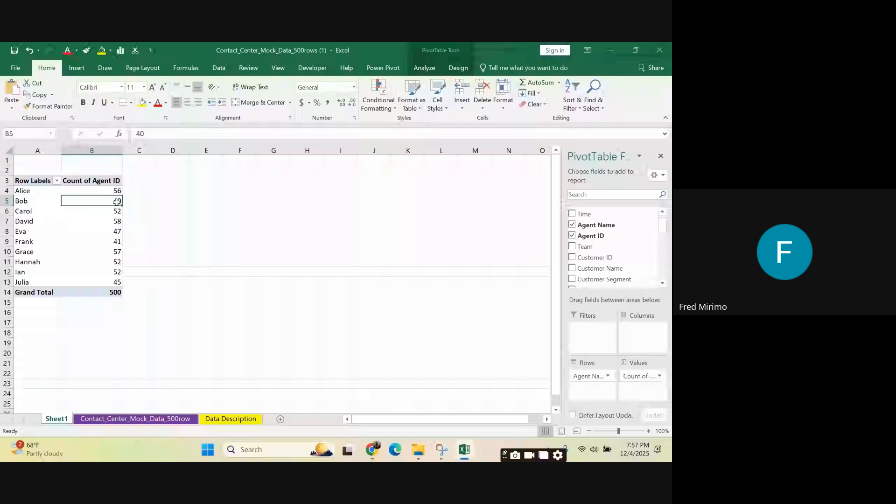
pyautogui.click(307, 220)
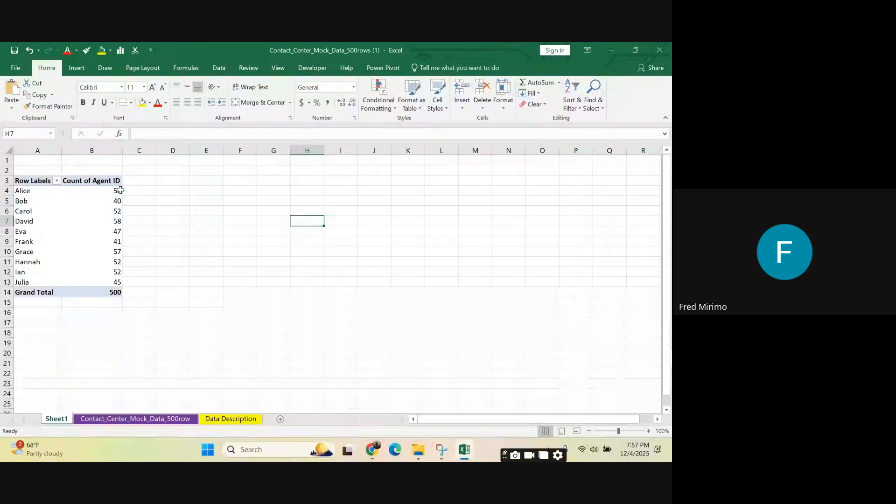
pyautogui.moveTo(116, 191); pyautogui.dragTo(113, 280)
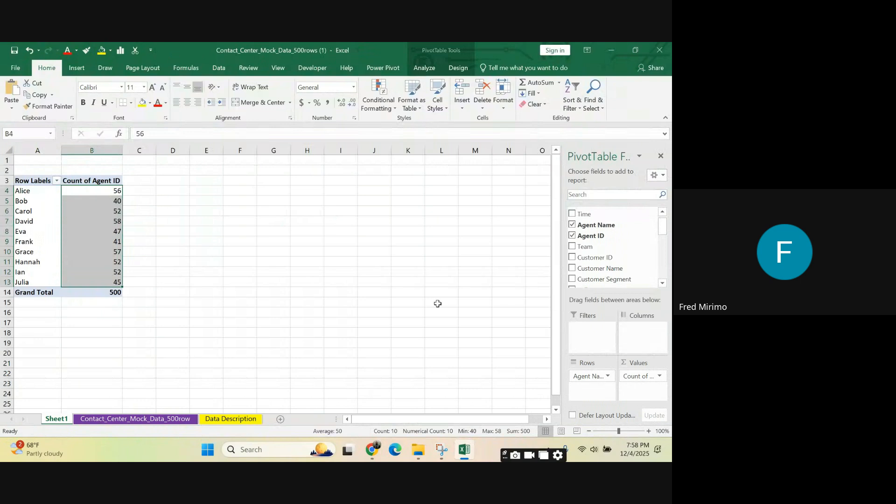
pyautogui.click(273, 251)
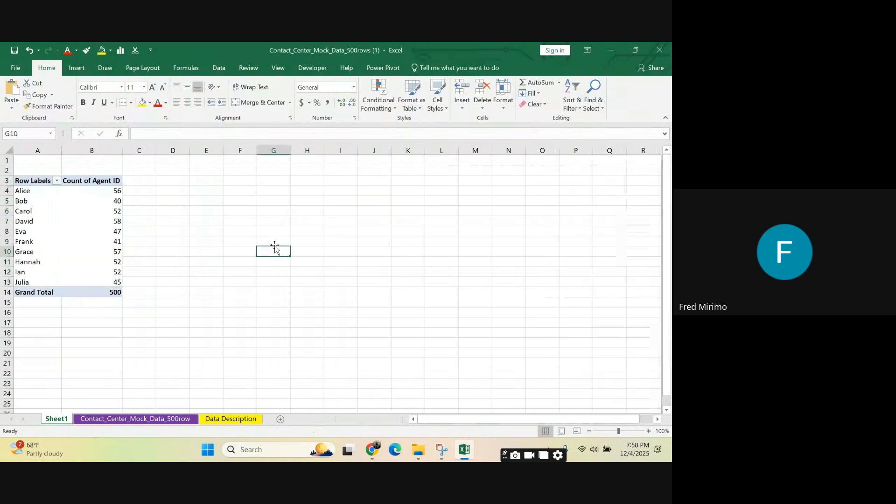
pyautogui.click(306, 232)
# Step: Add the Team field to the PivotTable's Columns area to split each agent's count by team
pyautogui.click(118, 190)
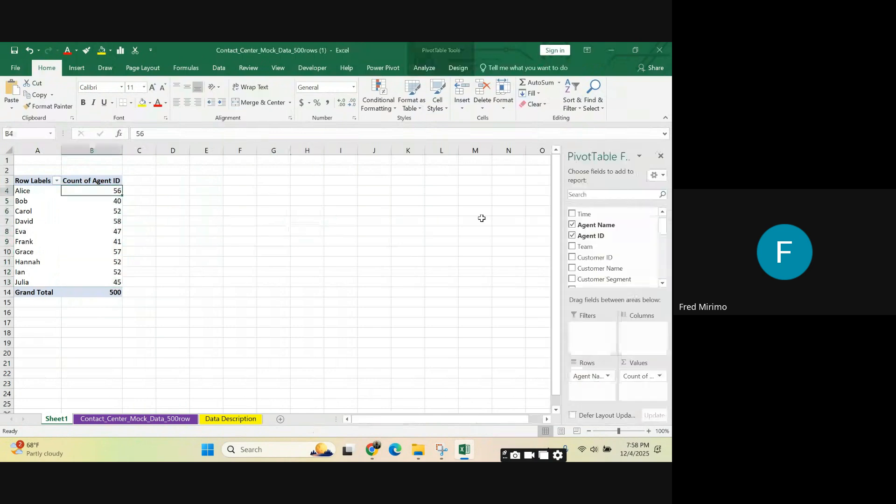
pyautogui.click(586, 193)
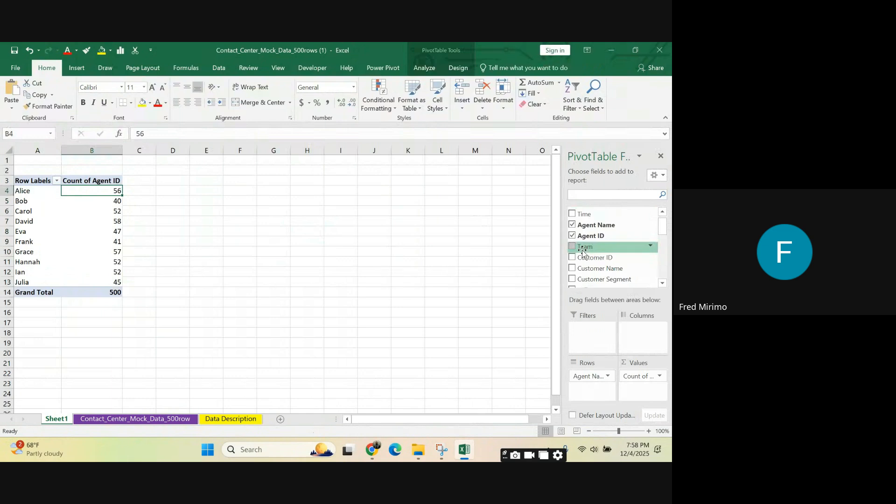
pyautogui.moveTo(583, 252); pyautogui.dragTo(646, 342)
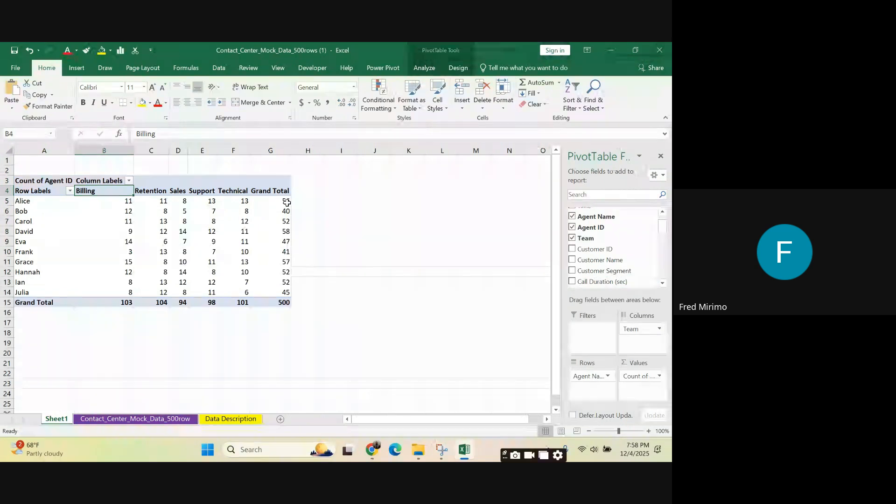
# Step: Select columns A through G to review the PivotTable's agent counts by team
pyautogui.click(38, 152)
pyautogui.moveTo(38, 154); pyautogui.dragTo(269, 212)
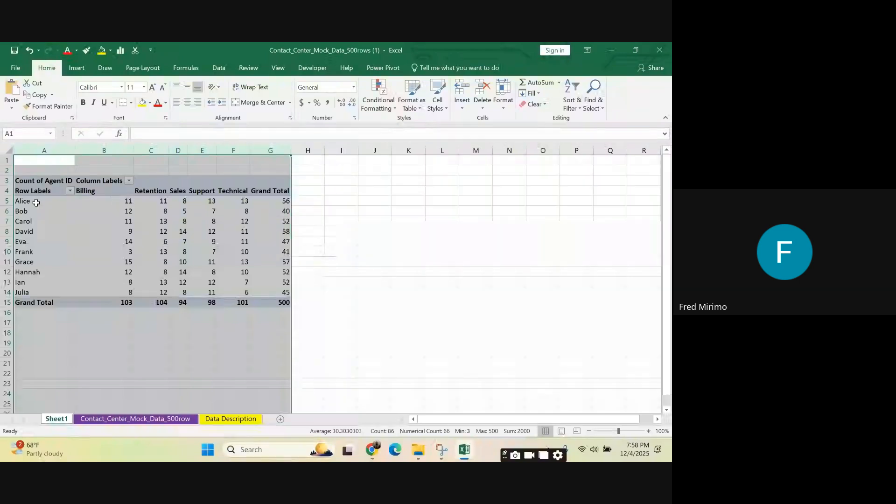
# Step: Examine the first agent's Count of Agent ID values in row 5 for each team and the grand total
pyautogui.moveTo(36, 201); pyautogui.dragTo(36, 202)
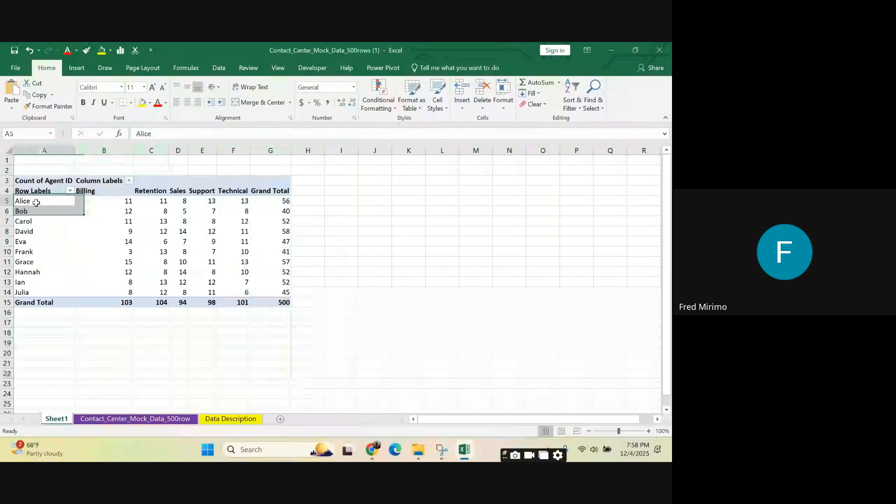
pyautogui.click(36, 202)
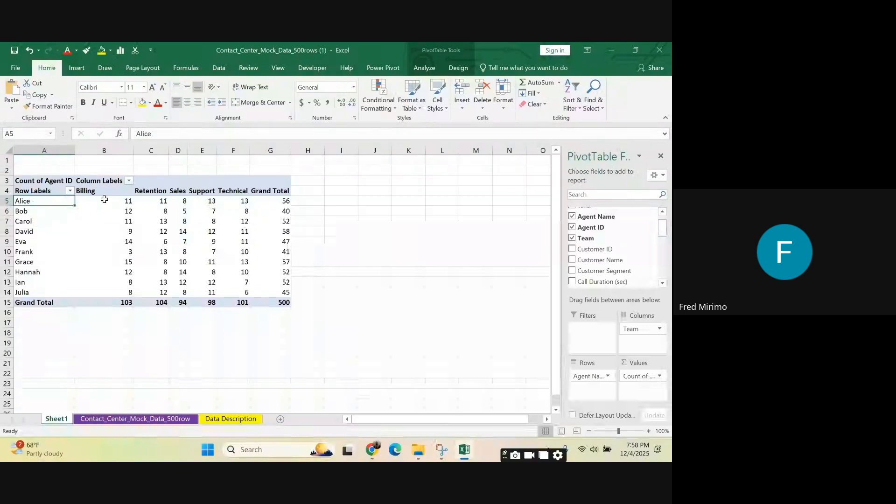
pyautogui.click(151, 192)
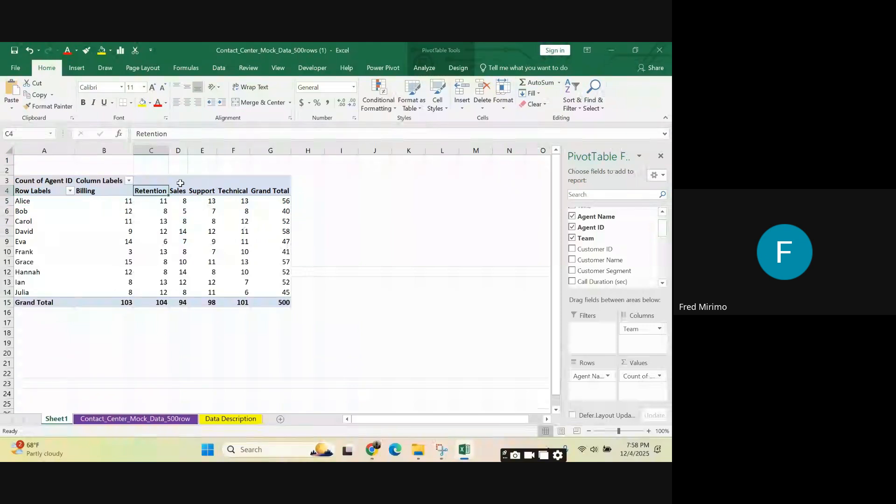
pyautogui.click(34, 202)
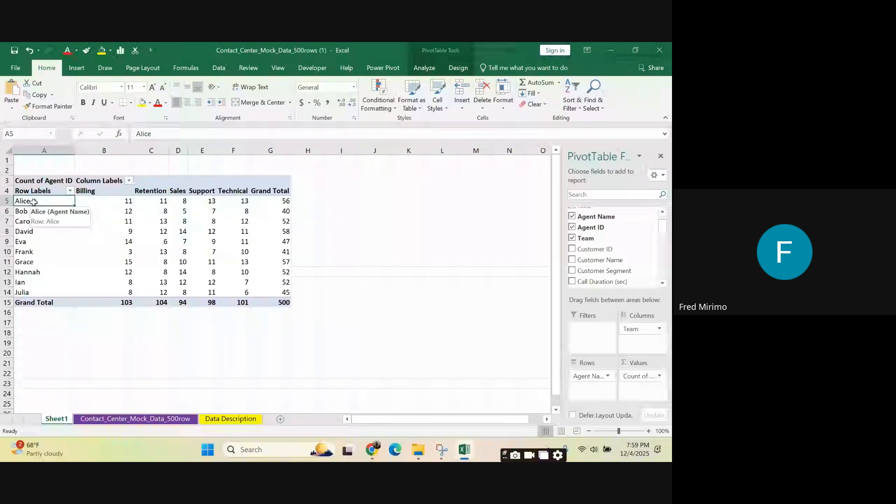
pyautogui.click(279, 200)
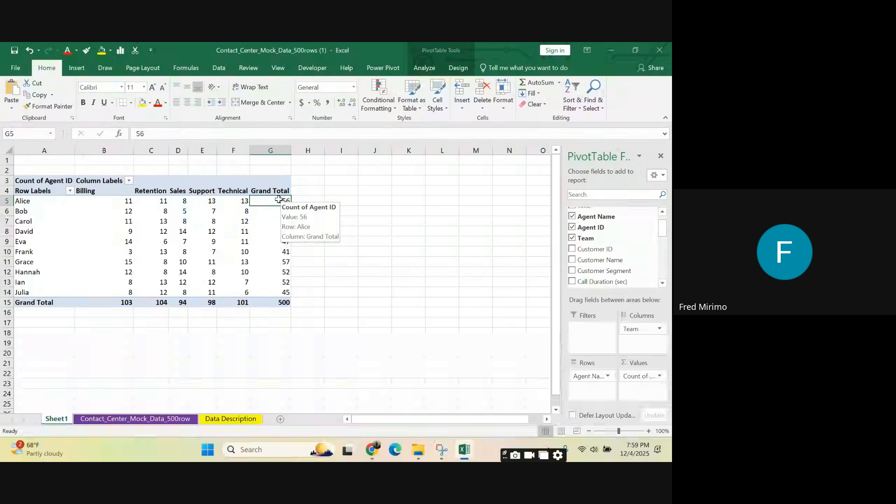
pyautogui.click(131, 200)
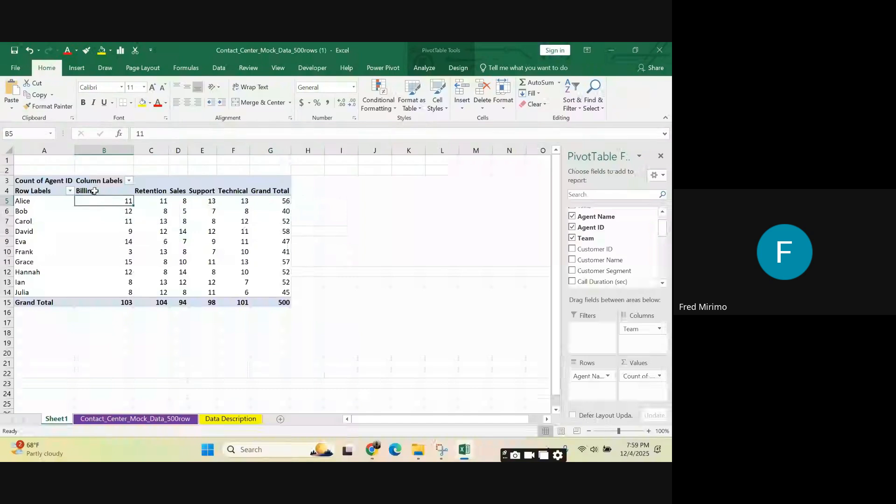
pyautogui.click(165, 203)
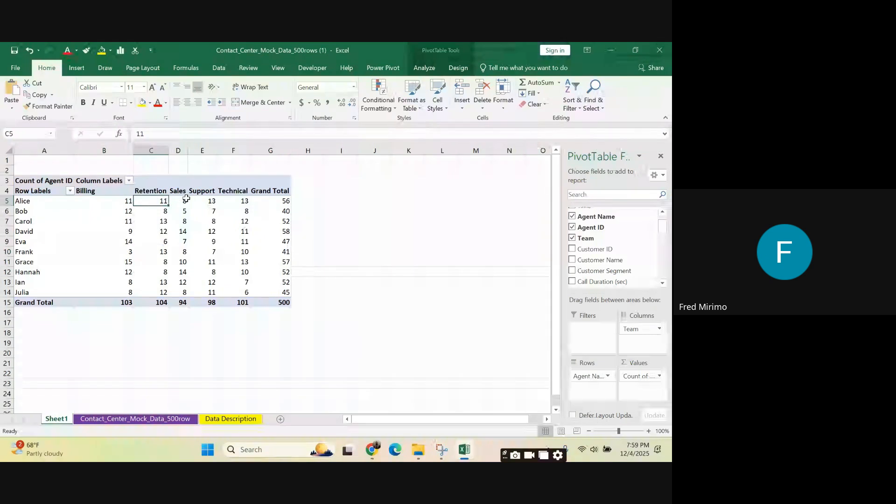
pyautogui.click(186, 200)
pyautogui.click(214, 202)
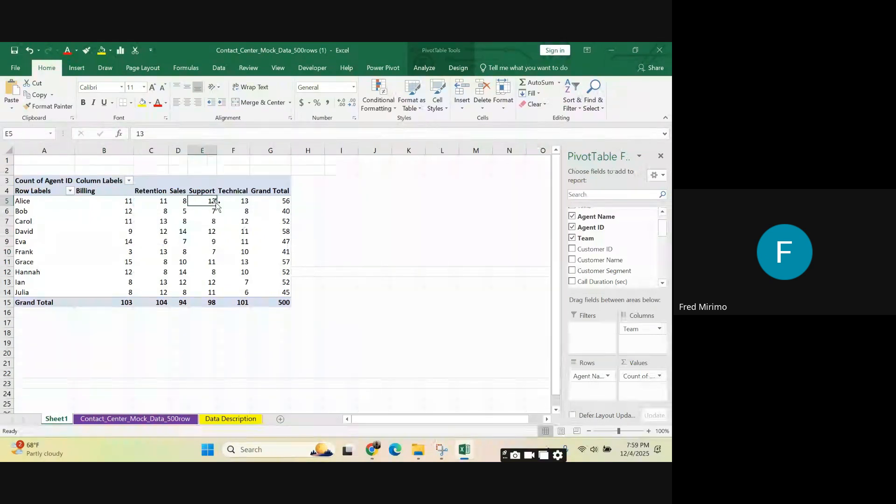
pyautogui.moveTo(269, 239)
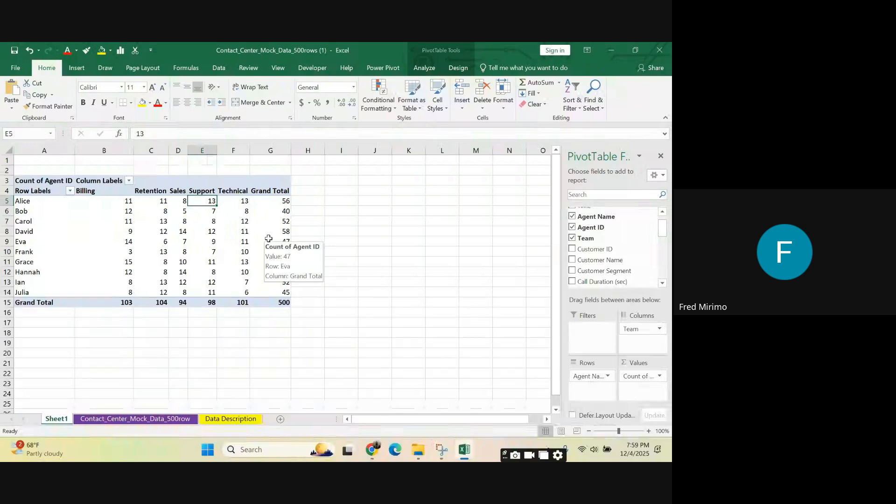
pyautogui.click(242, 200)
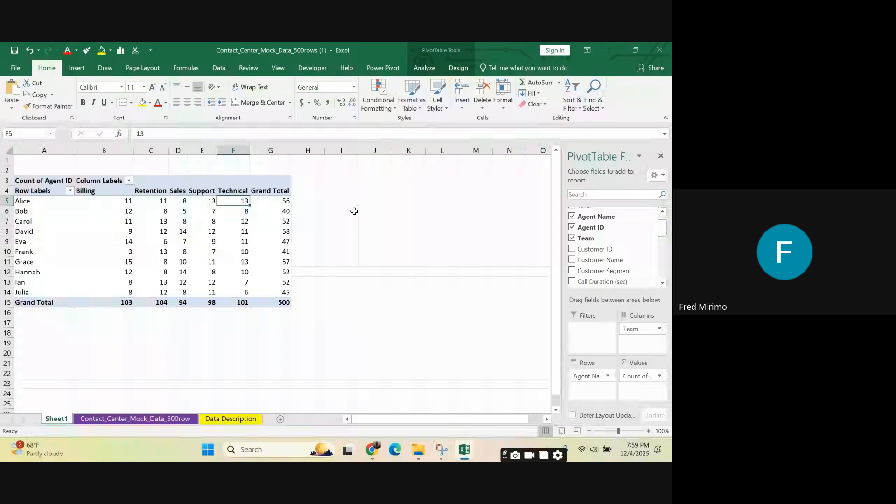
# Step: Review the whole PivotTable by selecting A4:G15, A3:G15 and columns A through G
pyautogui.moveTo(33, 191); pyautogui.dragTo(228, 239)
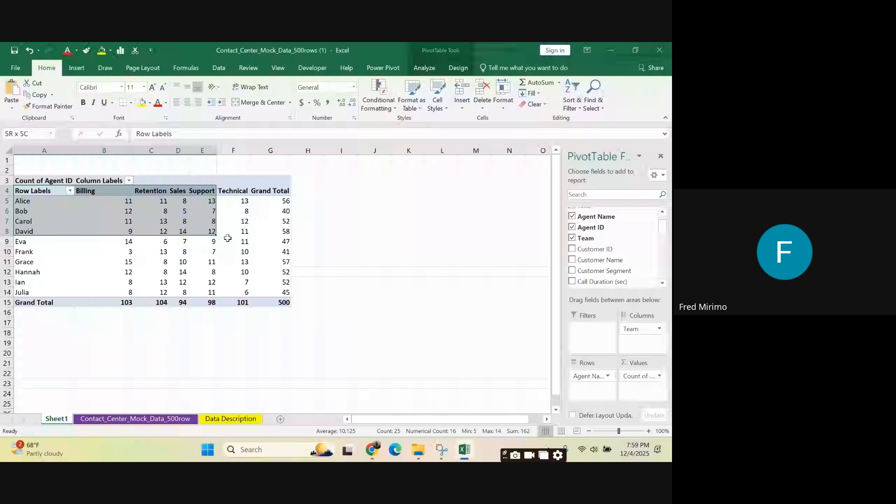
pyautogui.moveTo(227, 239); pyautogui.dragTo(280, 303)
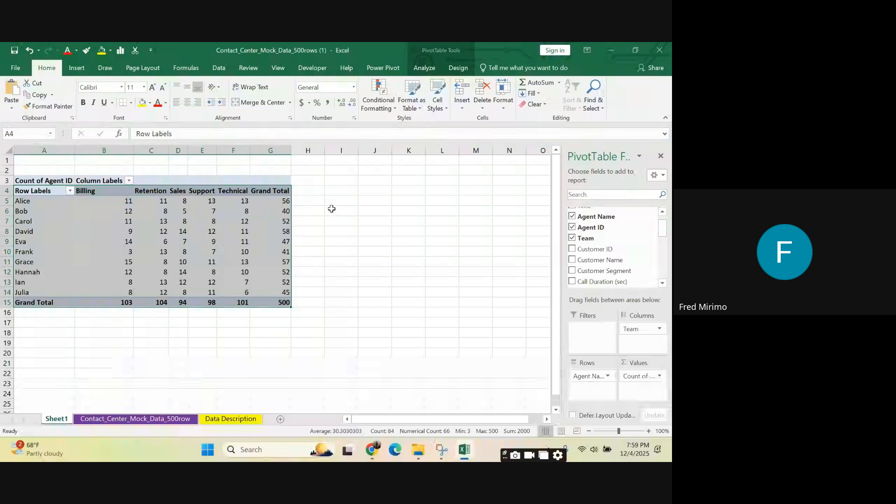
pyautogui.moveTo(44, 181); pyautogui.dragTo(279, 301)
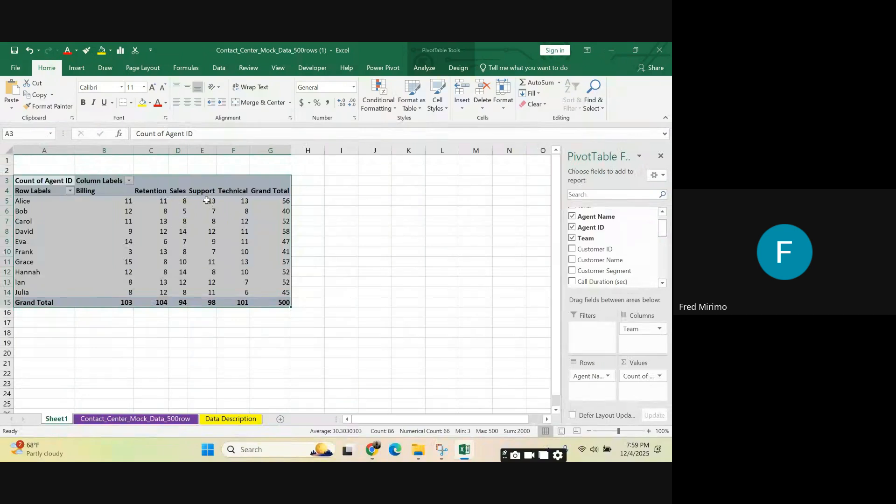
pyautogui.click(374, 219)
pyautogui.moveTo(284, 152); pyautogui.dragTo(42, 175)
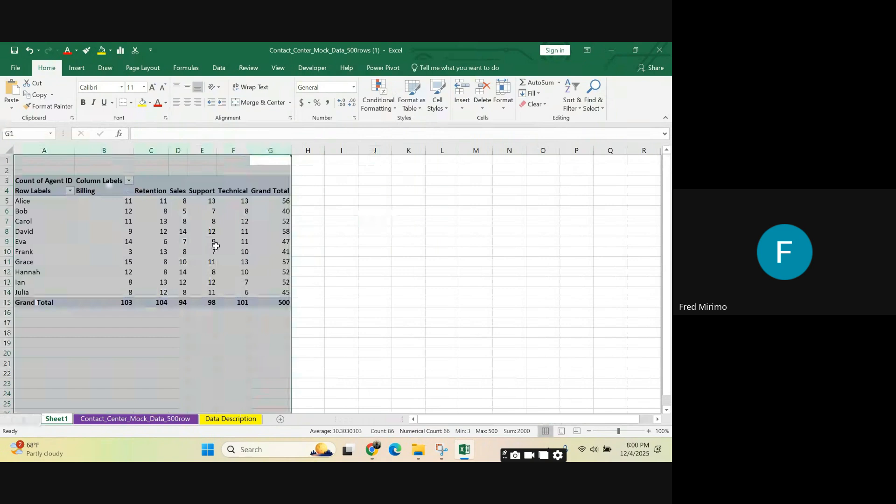
# Step: Examine the PivotTable field list and individual agents' Grand Total values in column G, ending on cell G5
pyautogui.click(286, 202)
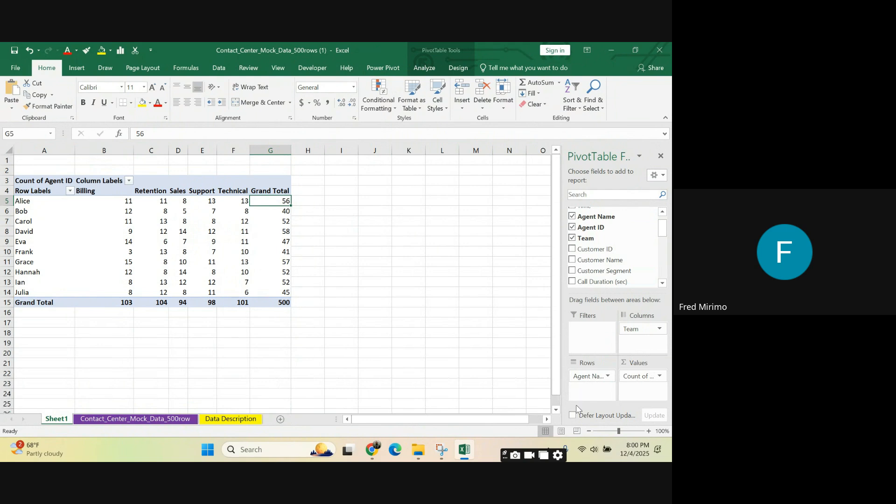
pyautogui.scroll(2, 612, 219)
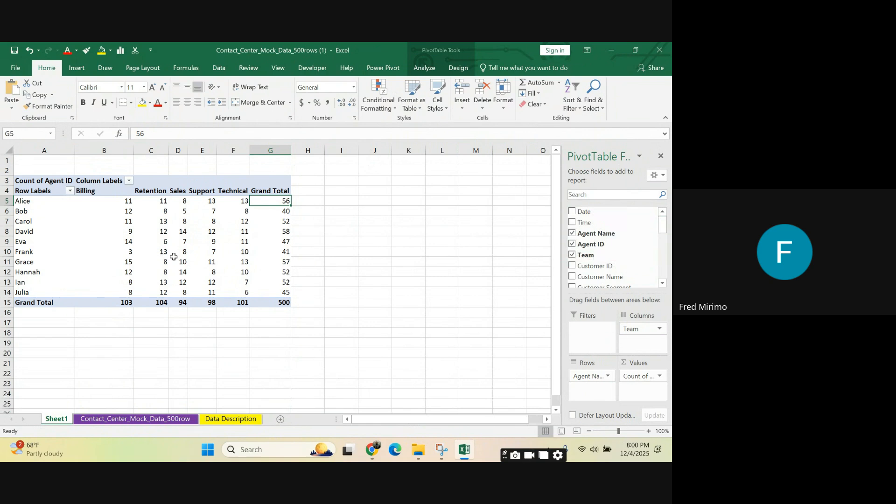
pyautogui.moveTo(285, 262)
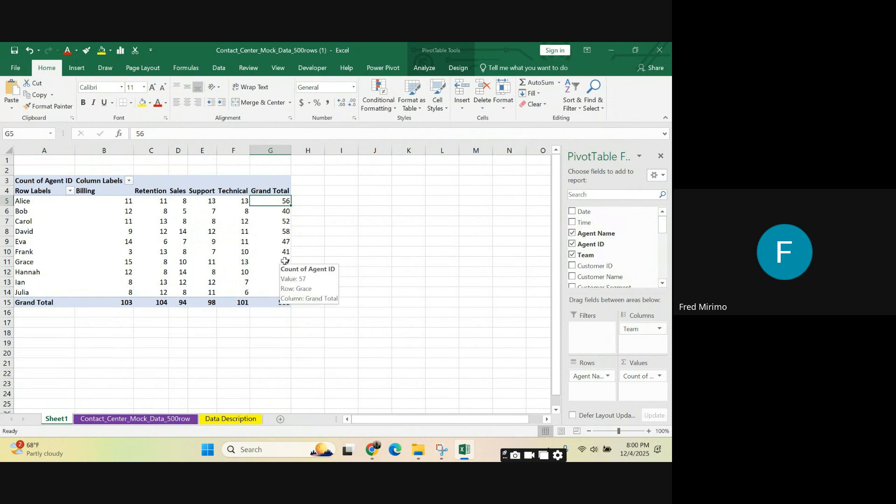
pyautogui.click(385, 242)
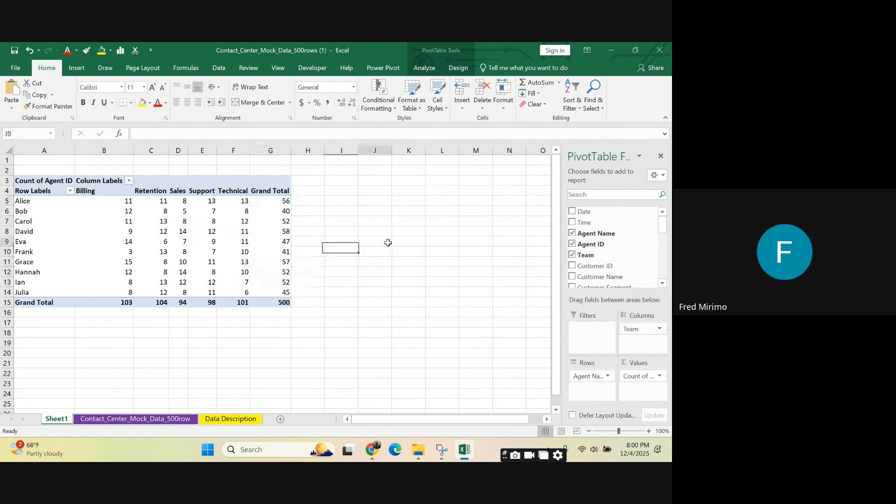
pyautogui.click(286, 204)
pyautogui.click(284, 271)
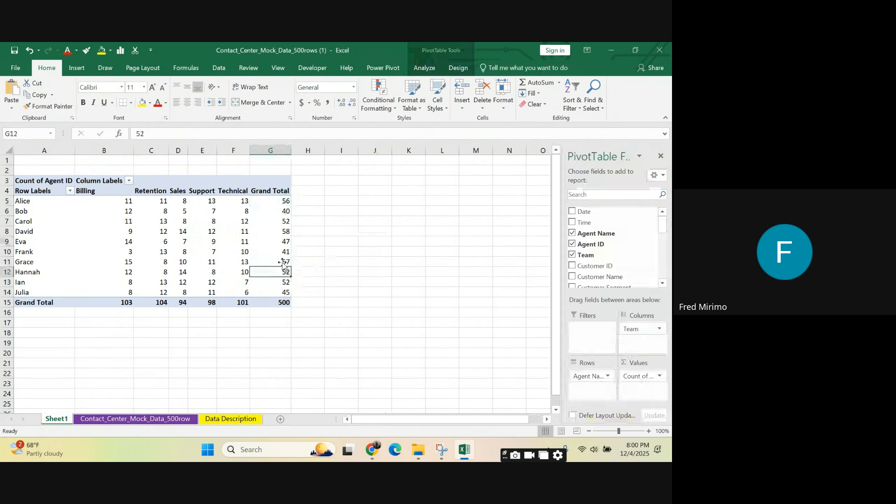
pyautogui.click(286, 210)
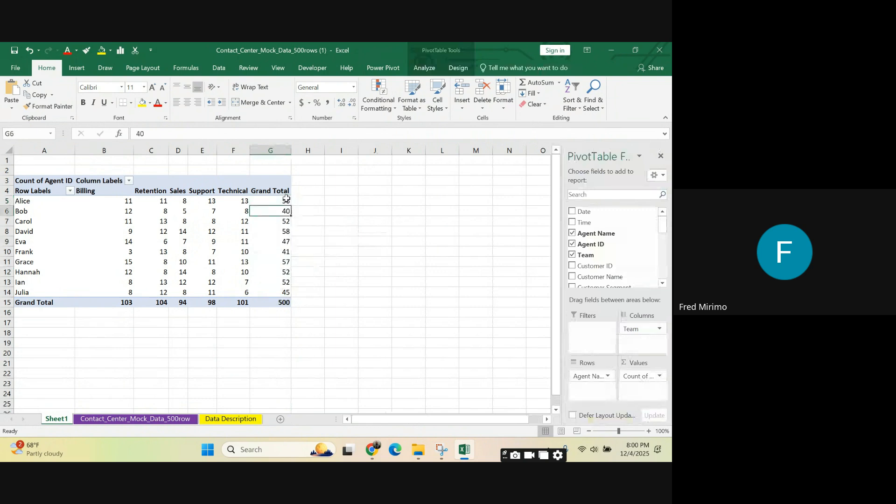
pyautogui.click(286, 201)
pyautogui.click(255, 210)
pyautogui.click(239, 227)
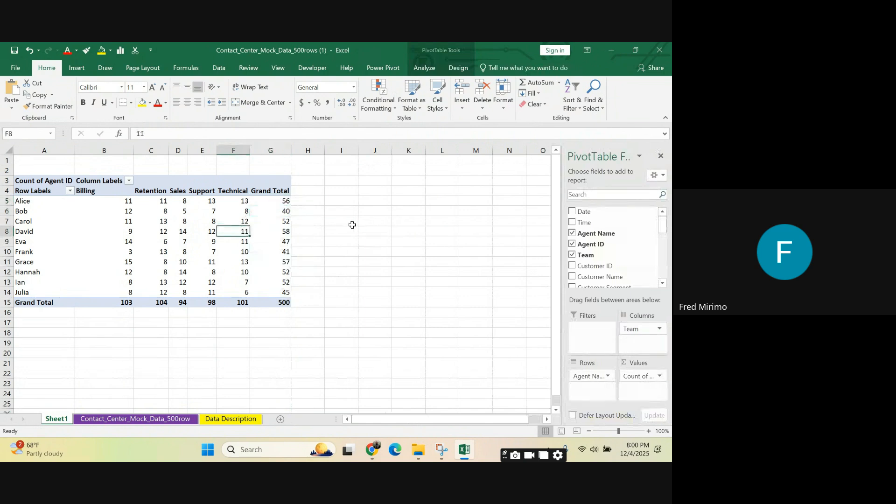
pyautogui.click(287, 201)
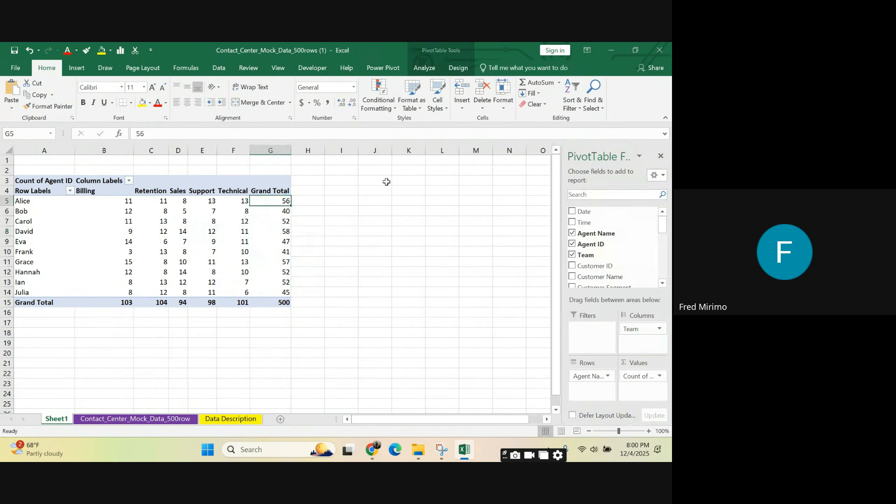
# Step: Review the Agent Name column on the Contact_Center_Mock_Data_500row sheet, including C407:C429, and return to the PivotTable on Sheet1
pyautogui.click(142, 419)
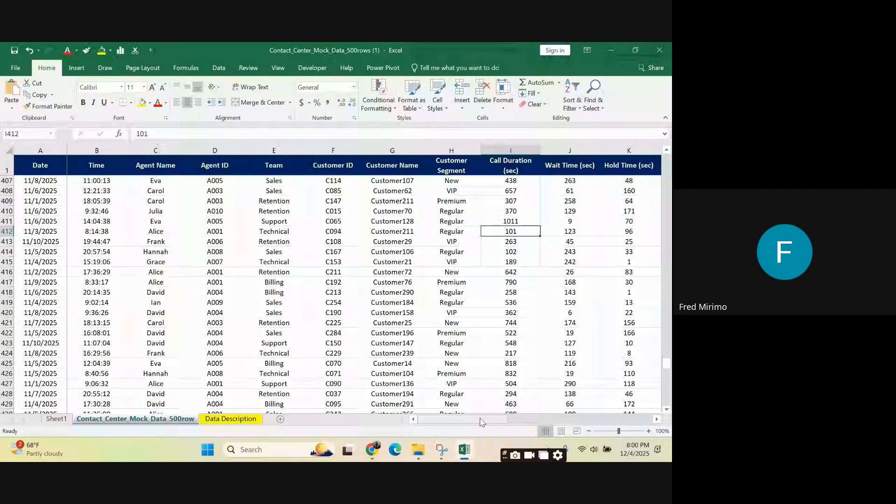
pyautogui.click(159, 191)
pyautogui.click(155, 272)
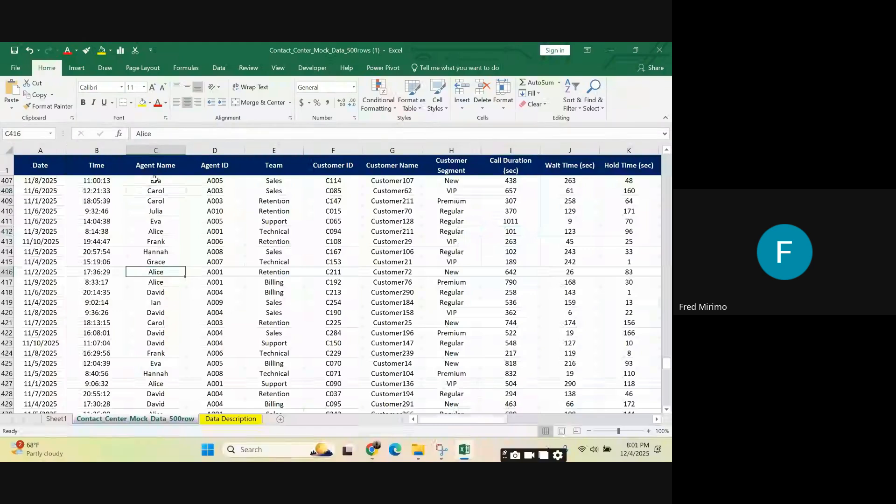
pyautogui.click(156, 150)
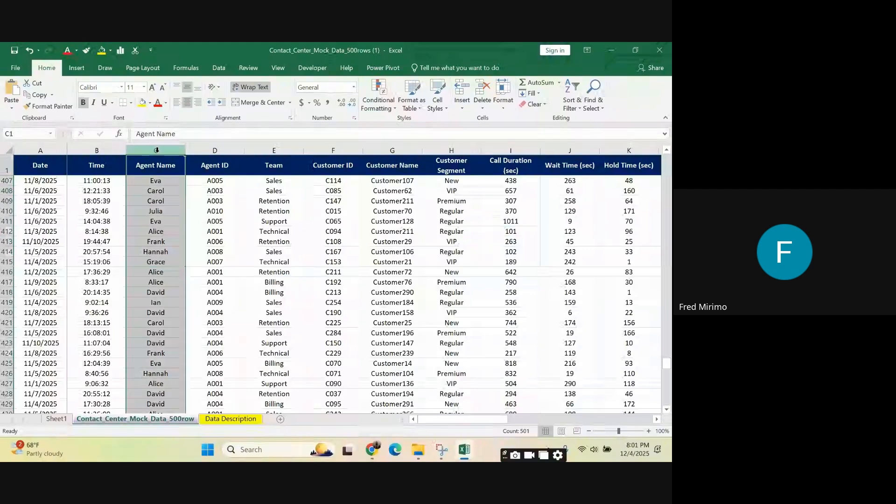
pyautogui.moveTo(158, 182); pyautogui.dragTo(155, 404)
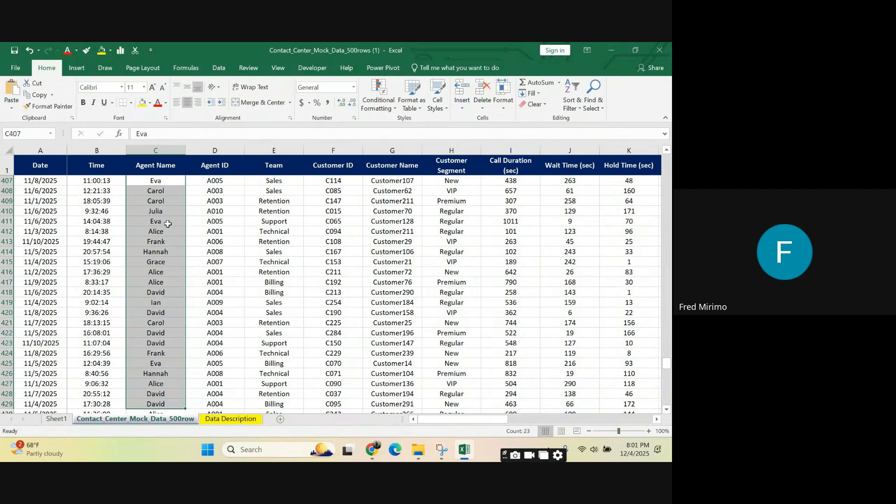
pyautogui.click(161, 180)
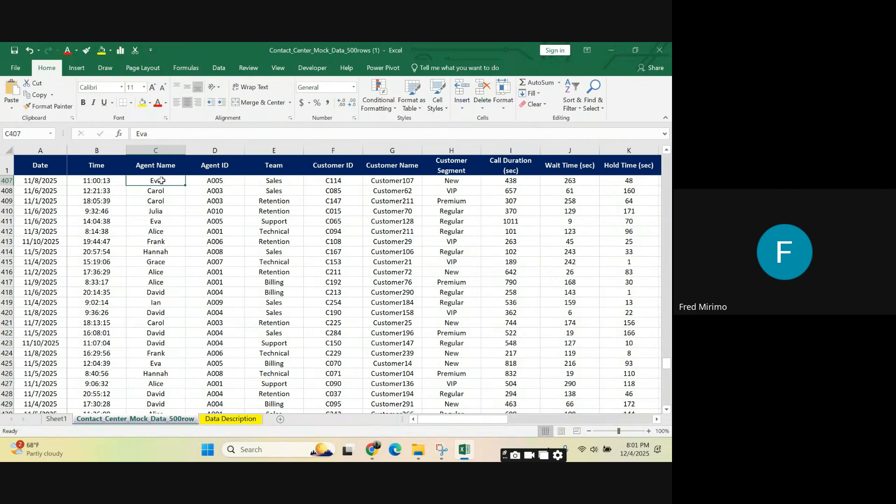
pyautogui.click(53, 422)
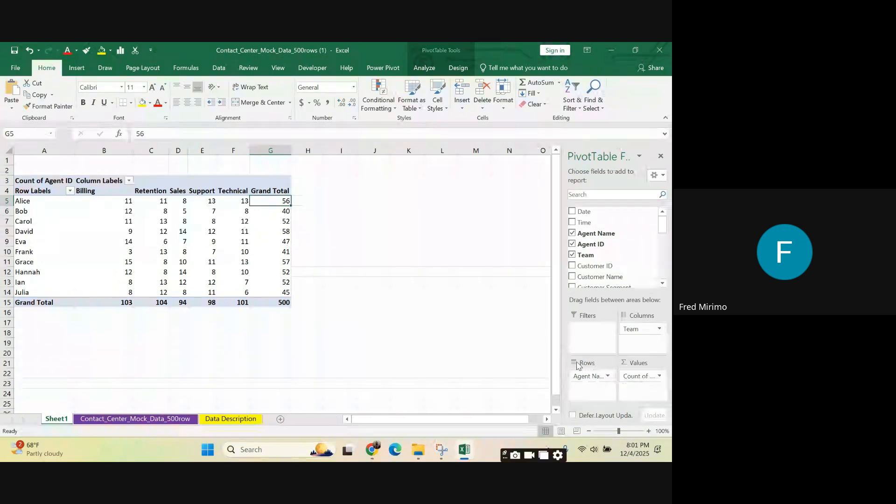
# Step: Review the Team header and values E407:E416 on the source data sheet, and return to the PivotTable on Sheet1
pyautogui.click(122, 419)
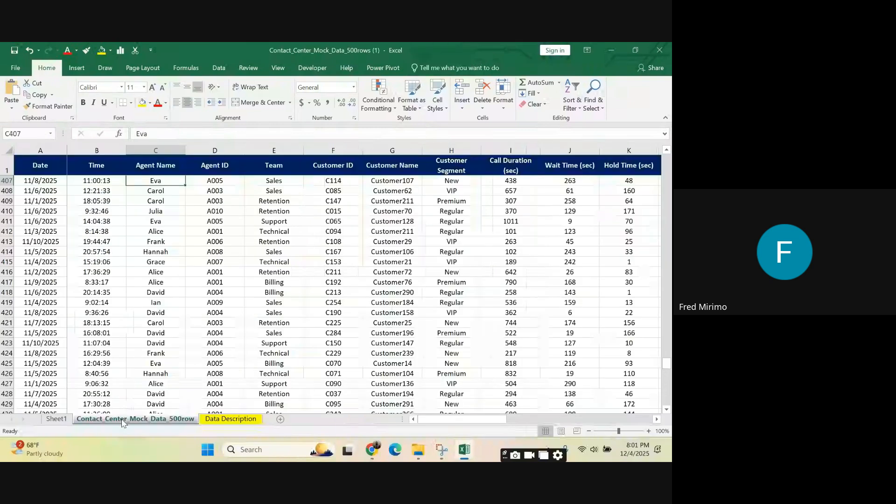
pyautogui.click(281, 167)
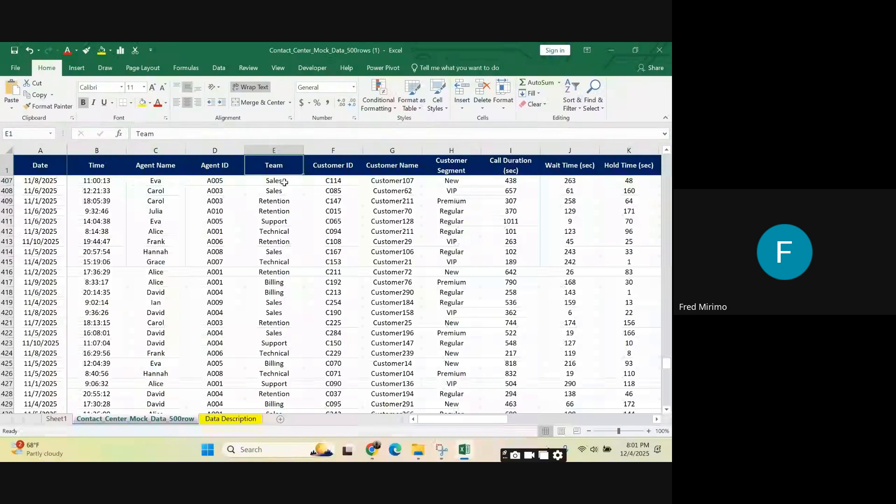
pyautogui.moveTo(284, 182); pyautogui.dragTo(286, 190)
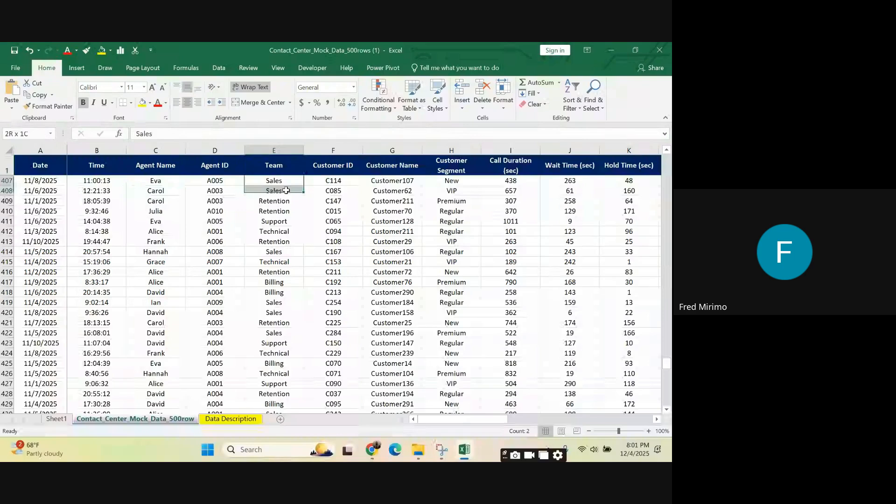
pyautogui.moveTo(286, 190); pyautogui.dragTo(286, 272)
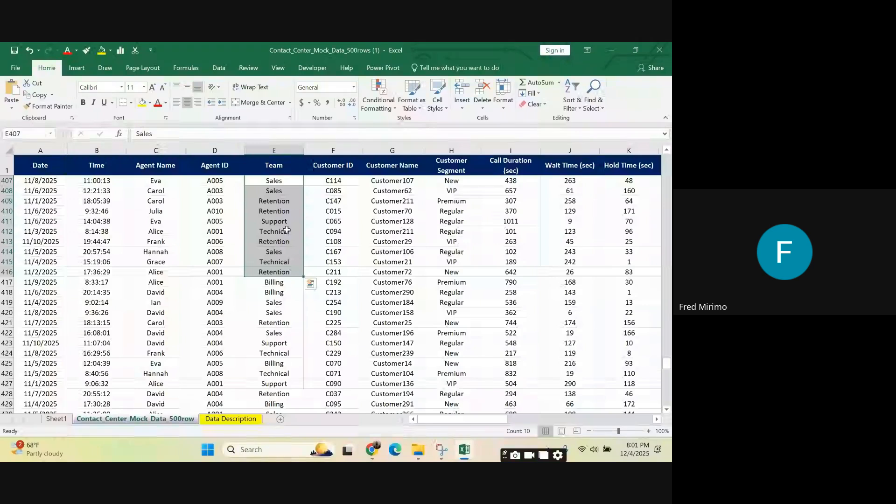
pyautogui.click(56, 419)
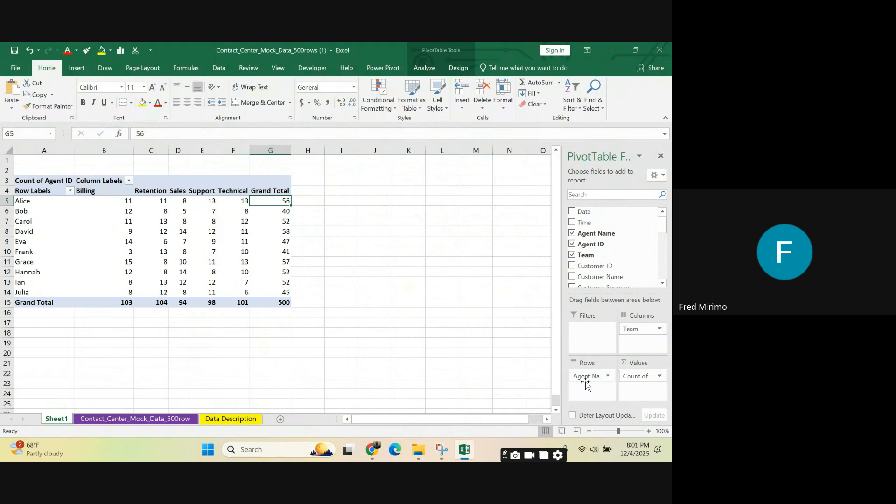
# Step: Examine the Customer Segment values in H407:H421 on the Contact_Center_Mock_Data_500row sheet
pyautogui.click(149, 419)
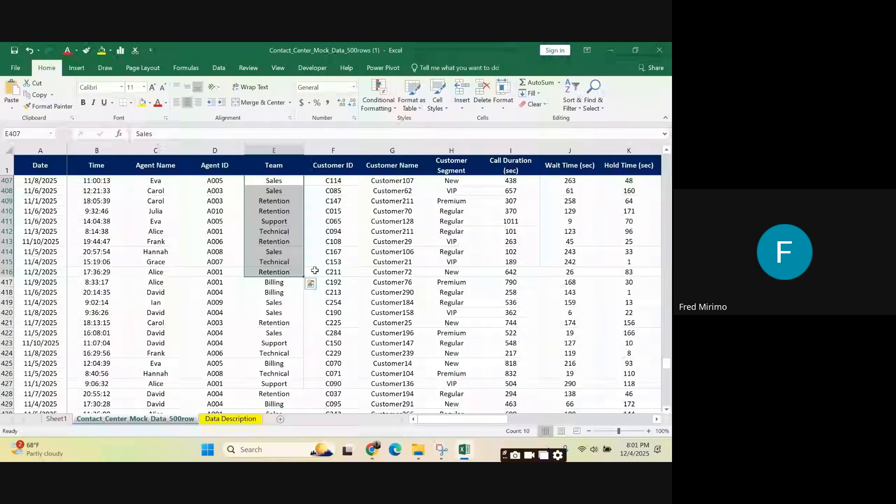
pyautogui.moveTo(462, 182); pyautogui.dragTo(452, 323)
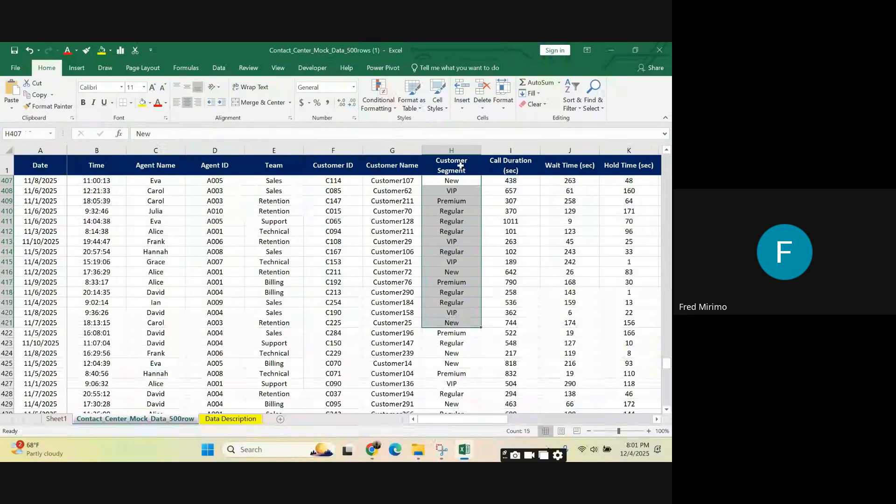
# Step: Check individual Customer Segment values down to H410 on the source data sheet, and return to the PivotTable on Sheet1
pyautogui.click(468, 192)
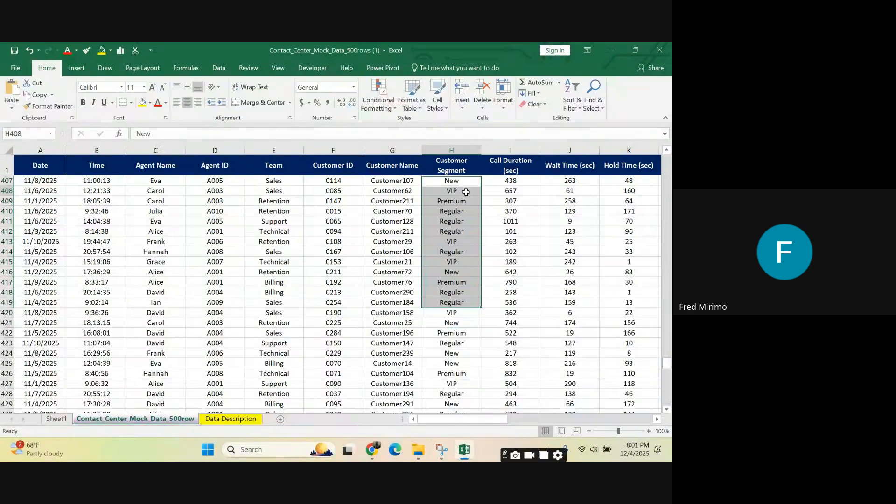
pyautogui.click(457, 202)
pyautogui.click(460, 211)
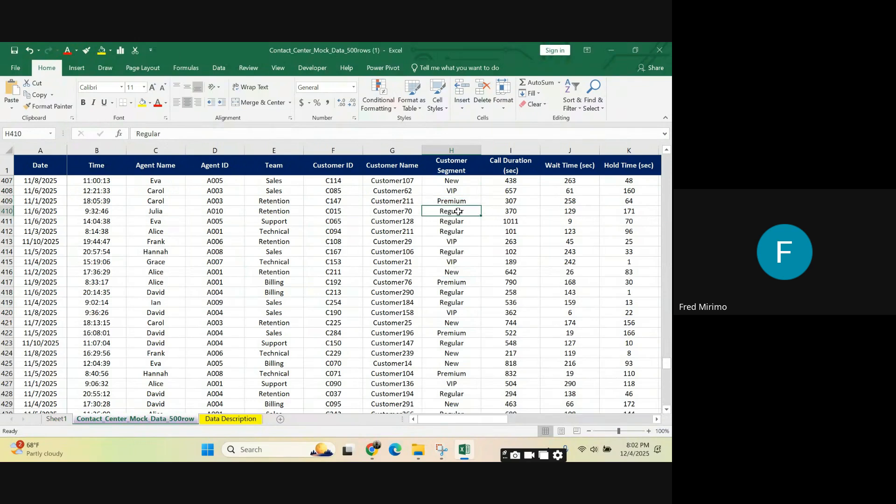
pyautogui.click(58, 420)
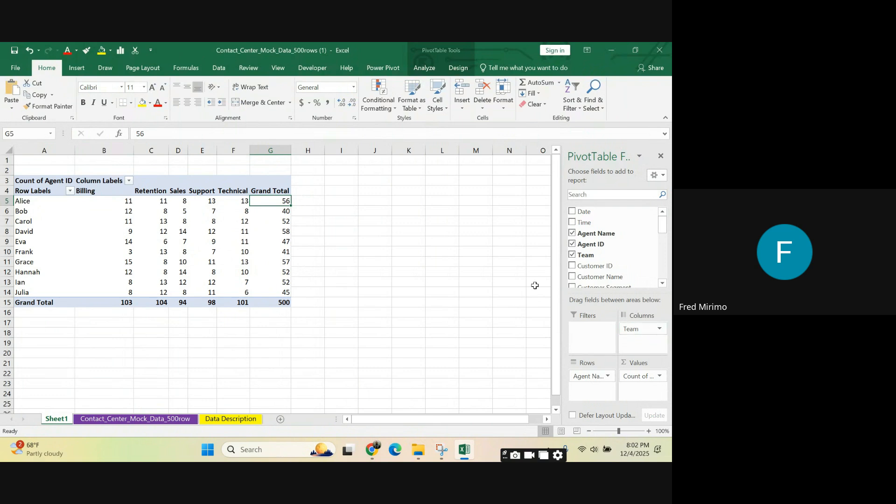
# Step: Enter the label Aggregate in cell L4 beside the PivotTable and widen column L to fit it
pyautogui.click(438, 189)
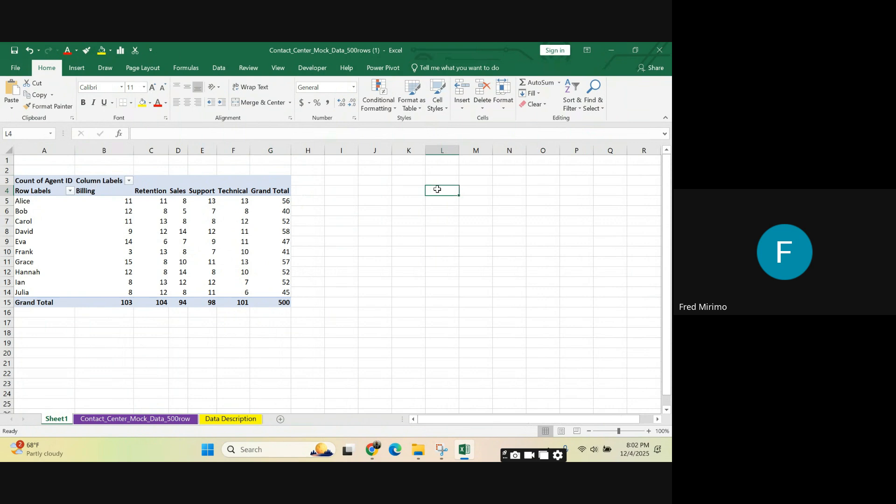
pyautogui.write('A')
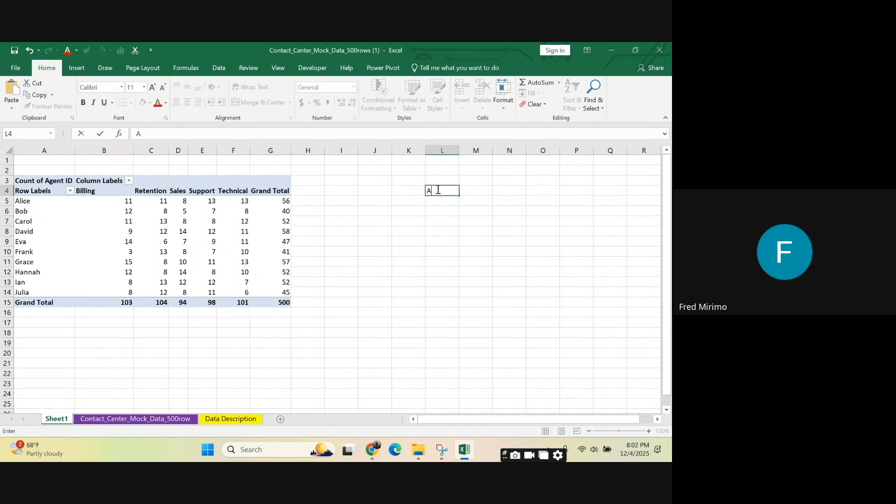
pyautogui.write('ggrga')
pyautogui.click(443, 192)
pyautogui.write('ega')
pyautogui.moveTo(450, 189); pyautogui.dragTo(454, 190)
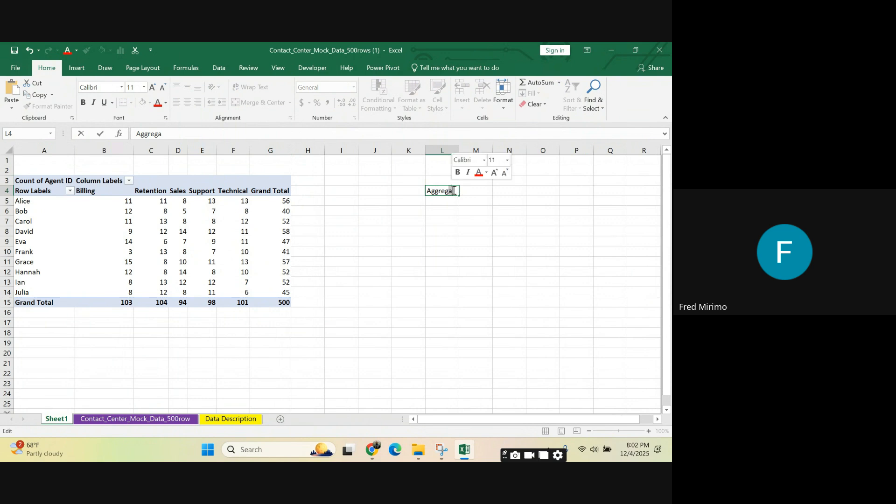
pyautogui.click(454, 191)
pyautogui.write('te')
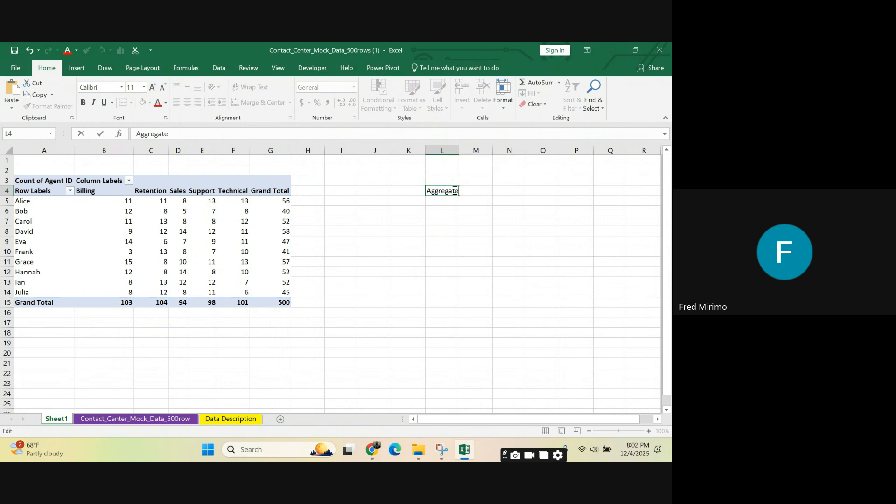
pyautogui.click(438, 232)
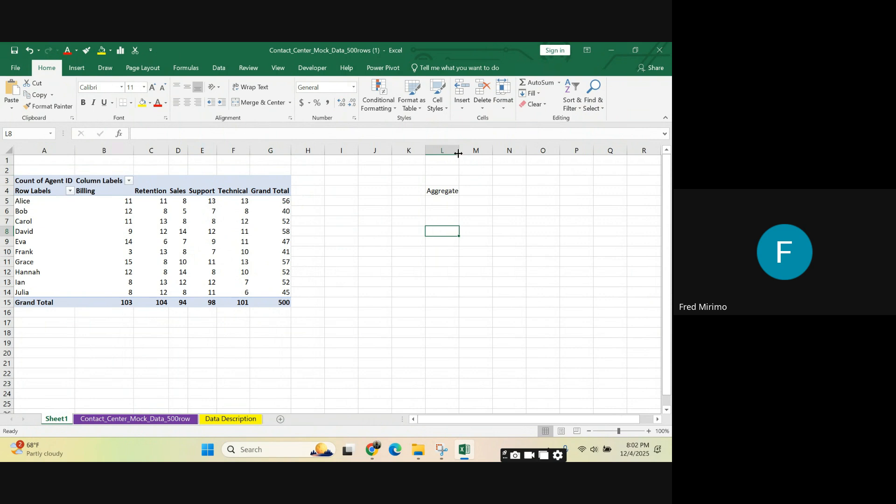
pyautogui.moveTo(458, 153); pyautogui.dragTo(469, 153)
# Step: Enter the function names sum in M4 and AVERAGE in M5, next to the Aggregate label
pyautogui.click(464, 191)
pyautogui.click(484, 191)
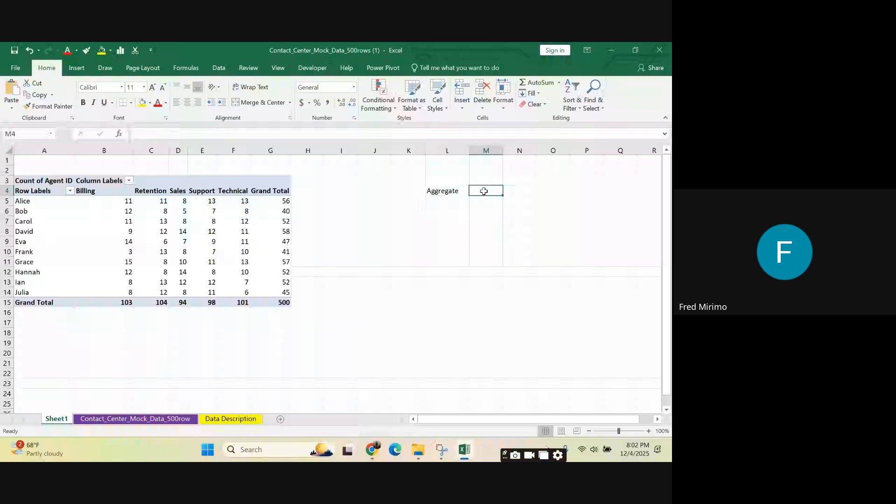
pyautogui.write('sum')
pyautogui.click(478, 204)
pyautogui.write('A')
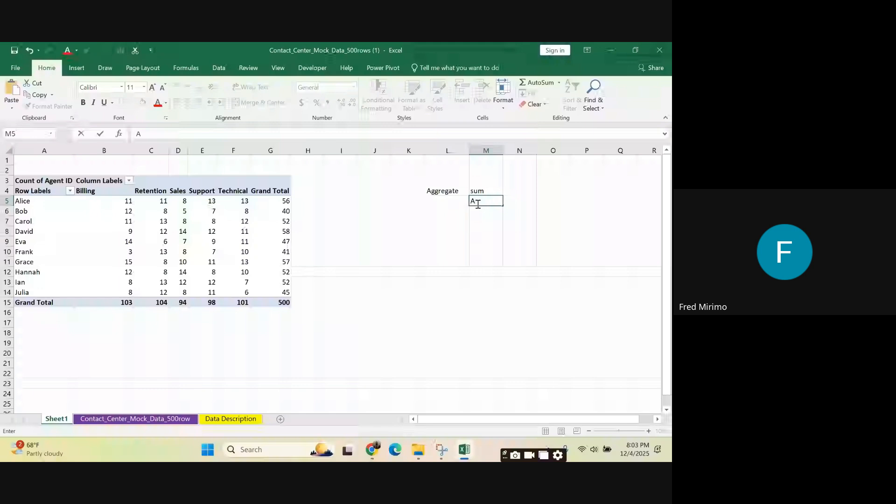
pyautogui.write('VER')
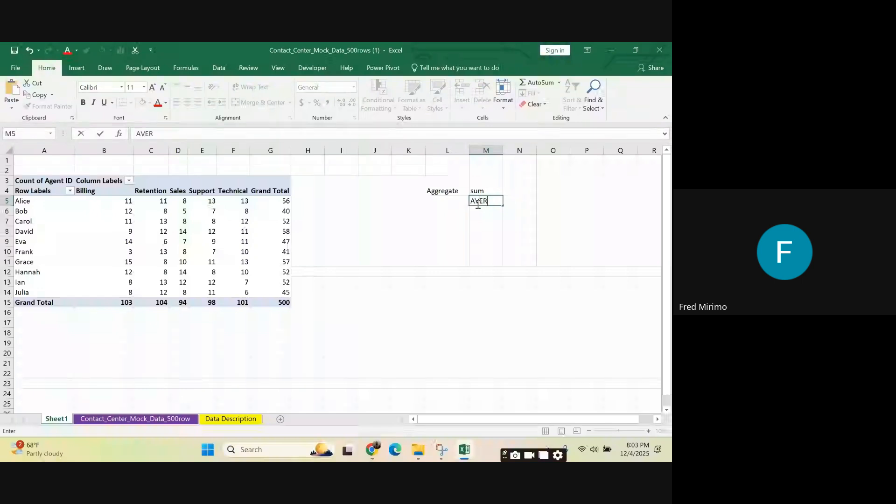
pyautogui.write('AGE')
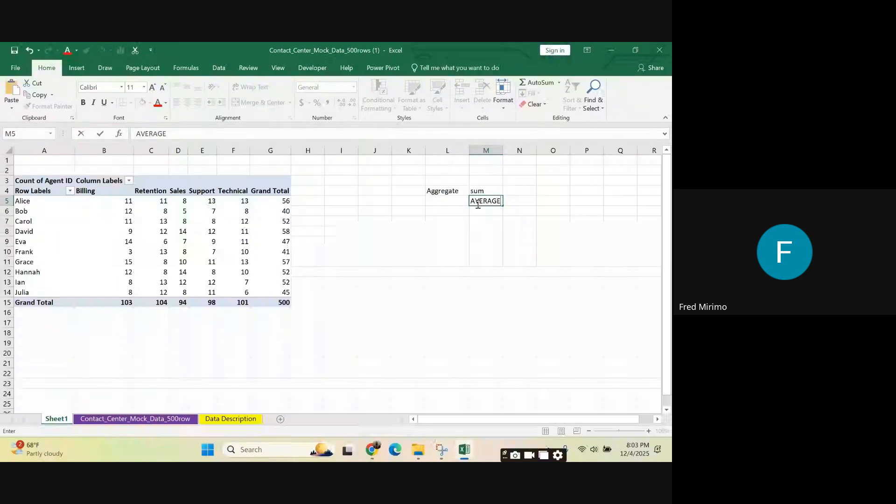
pyautogui.click(492, 241)
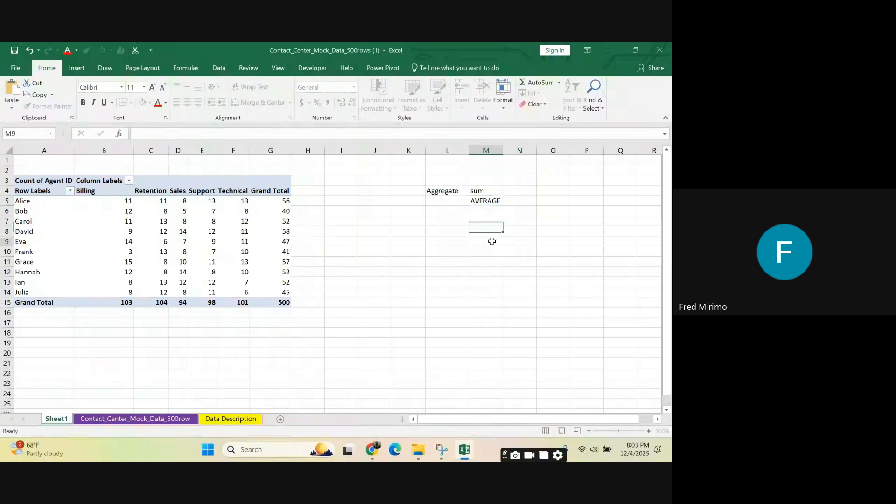
# Step: Extend the function list with COUNT in M6 and COUNTA in M7
pyautogui.click(491, 210)
pyautogui.write('C')
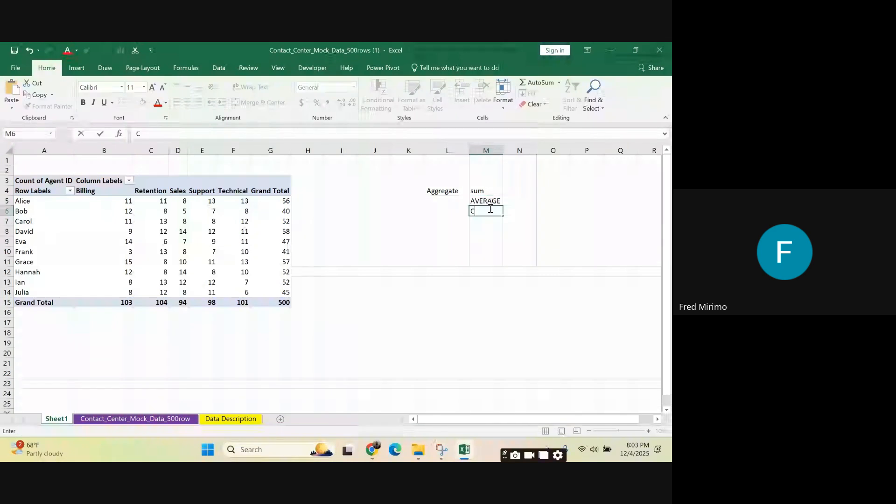
pyautogui.write('OUNT')
pyautogui.press('Return')
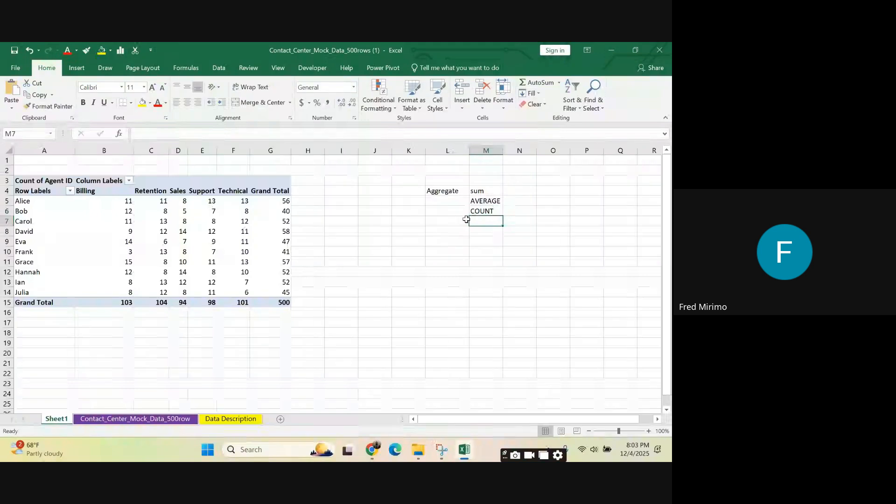
pyautogui.write('COUNT')
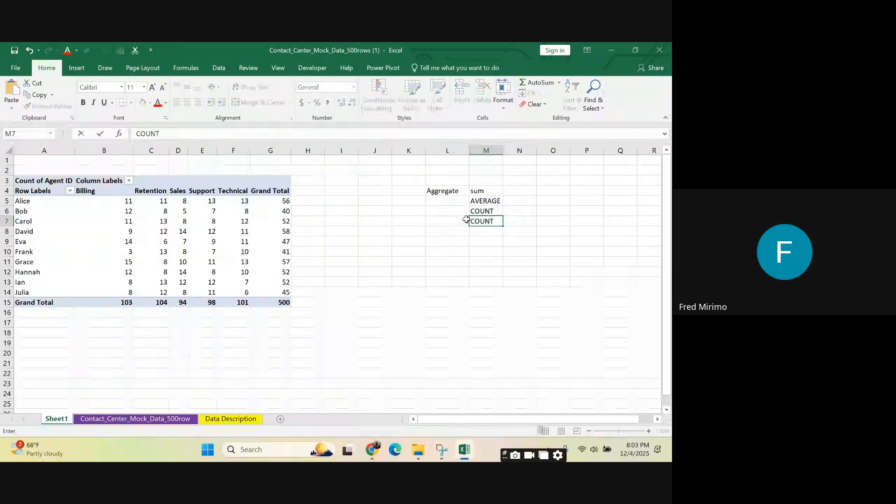
pyautogui.write('A')
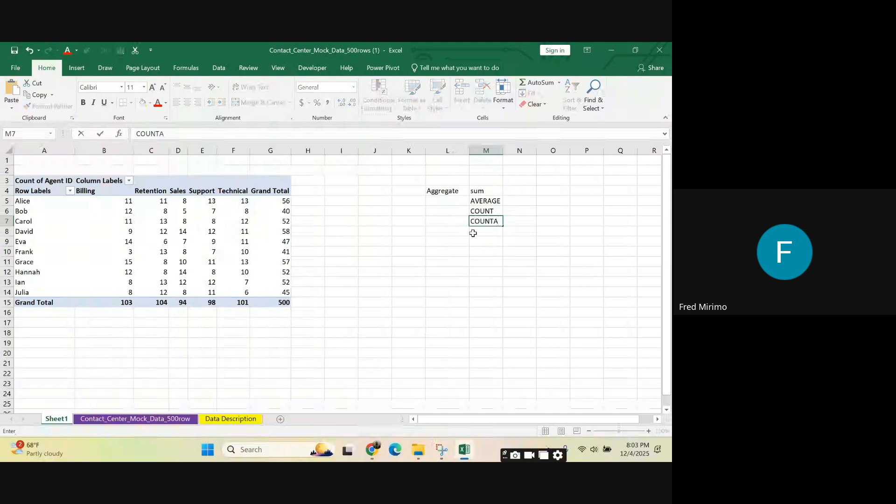
pyautogui.click(486, 262)
# Step: Review the list of aggregate function names in M4:M7
pyautogui.click(484, 193)
pyautogui.hotkey('shift', 'Down')
pyautogui.hotkey('shift', 'Down')
pyautogui.hotkey('shift', 'Down')
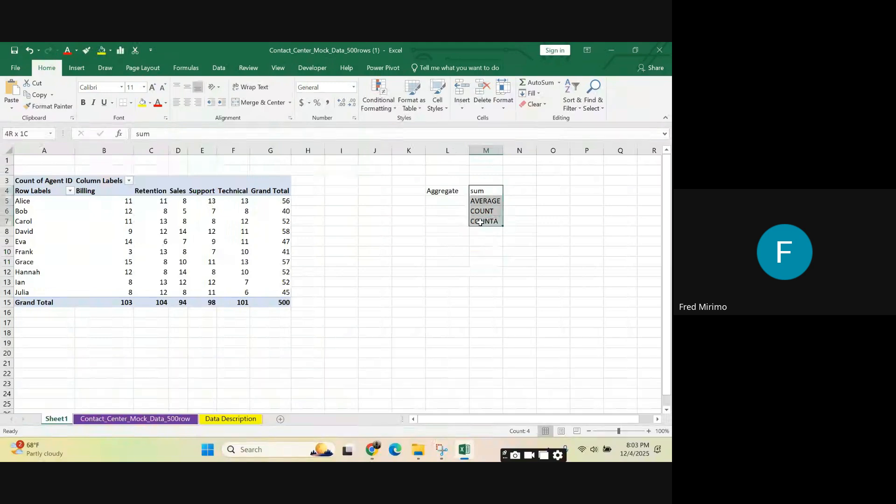
pyautogui.click(481, 192)
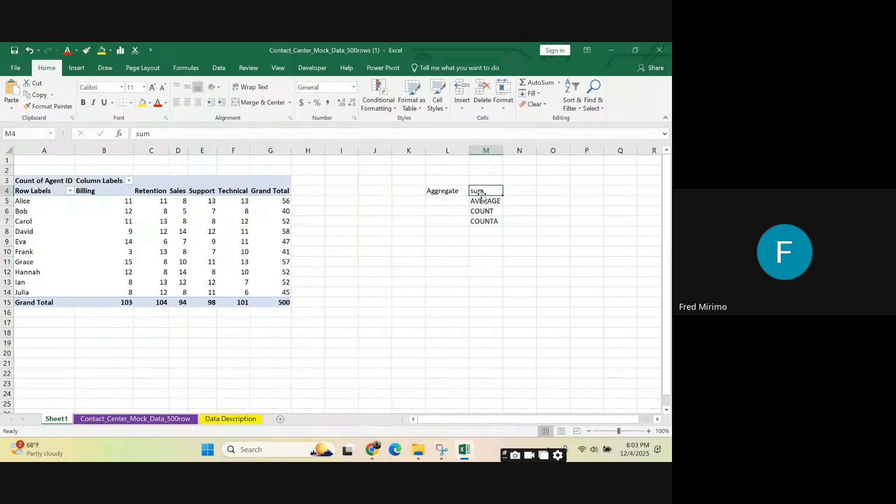
pyautogui.click(484, 219)
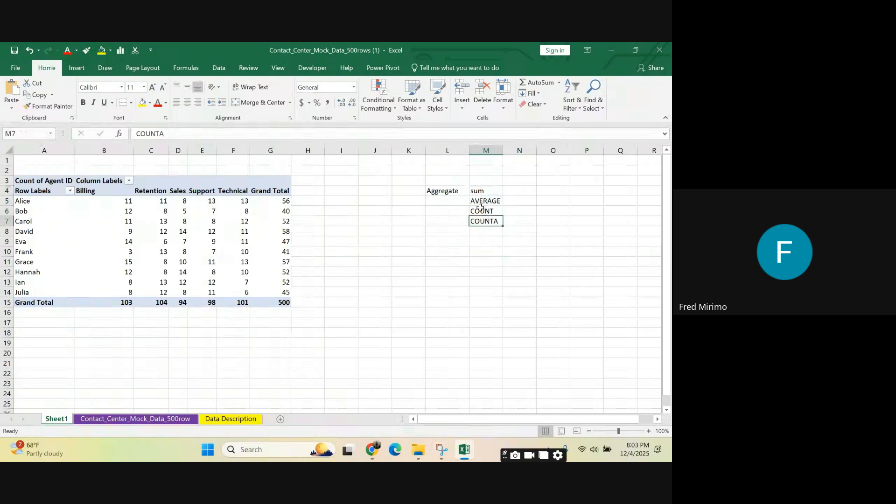
pyautogui.click(481, 189)
pyautogui.hotkey('shift', 'Down')
pyautogui.hotkey('shift', 'Down')
pyautogui.hotkey('shift', 'Down')
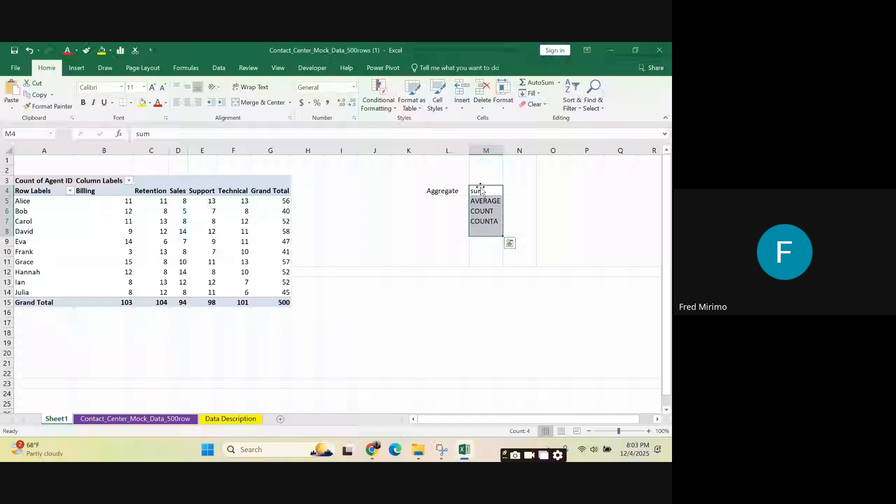
# Step: Rewrite the function name in M4 in capitals as SUM
pyautogui.click(481, 191)
pyautogui.press('BackSpace')
pyautogui.write('S')
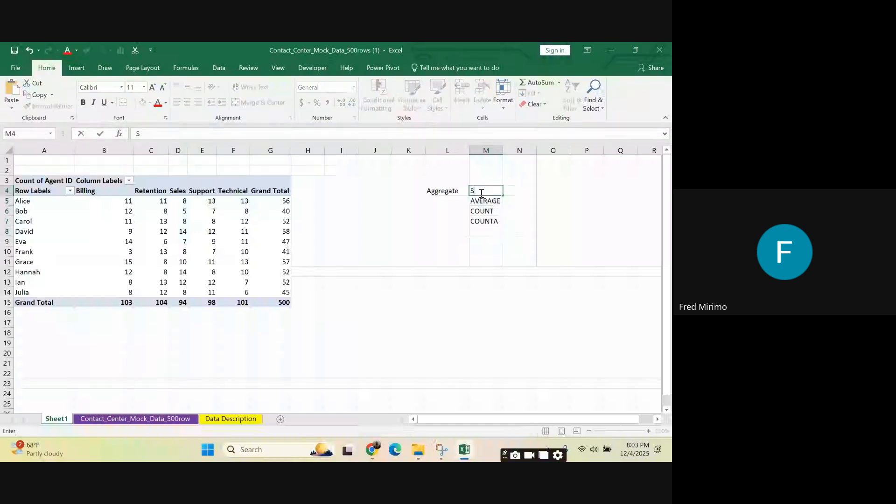
pyautogui.write('UM')
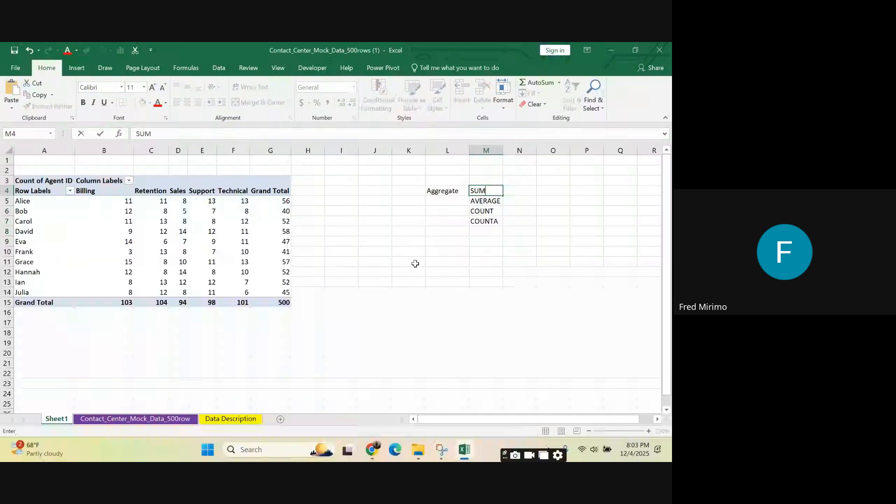
# Step: Examine the function list in M4:M7, focusing on COUNT and COUNTA and ending on M6
pyautogui.moveTo(484, 191); pyautogui.dragTo(482, 221)
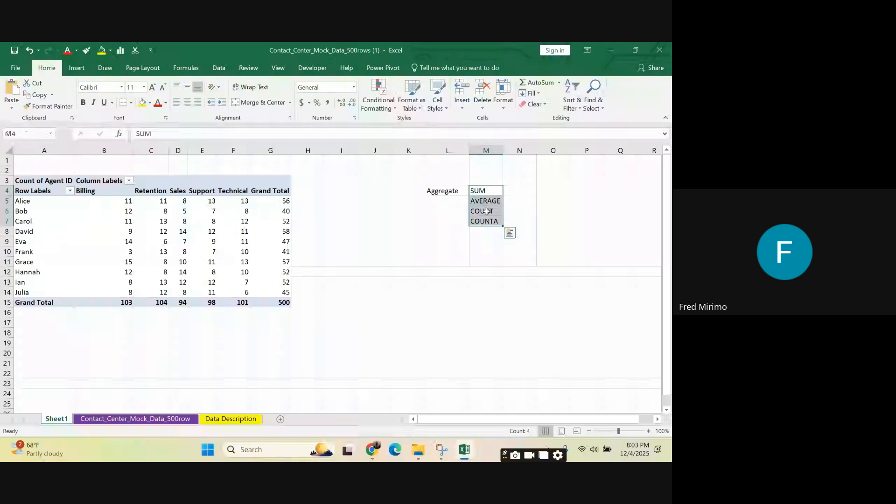
pyautogui.click(491, 212)
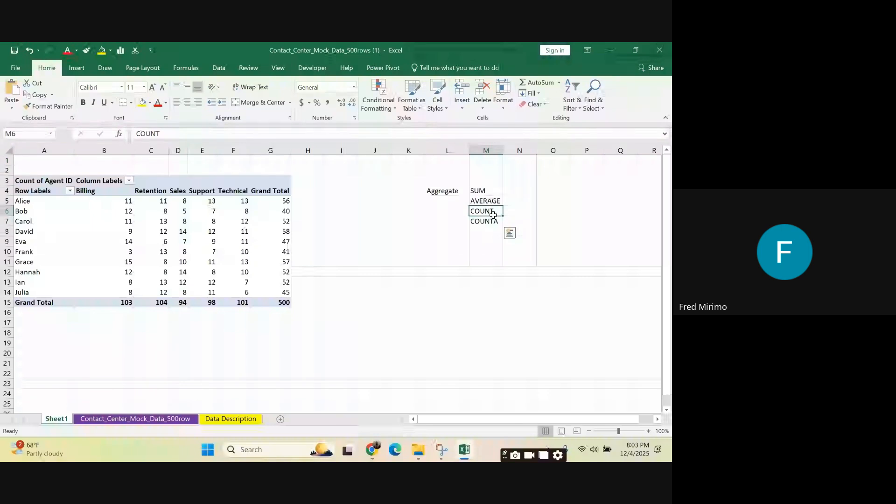
pyautogui.moveTo(494, 214); pyautogui.dragTo(491, 217)
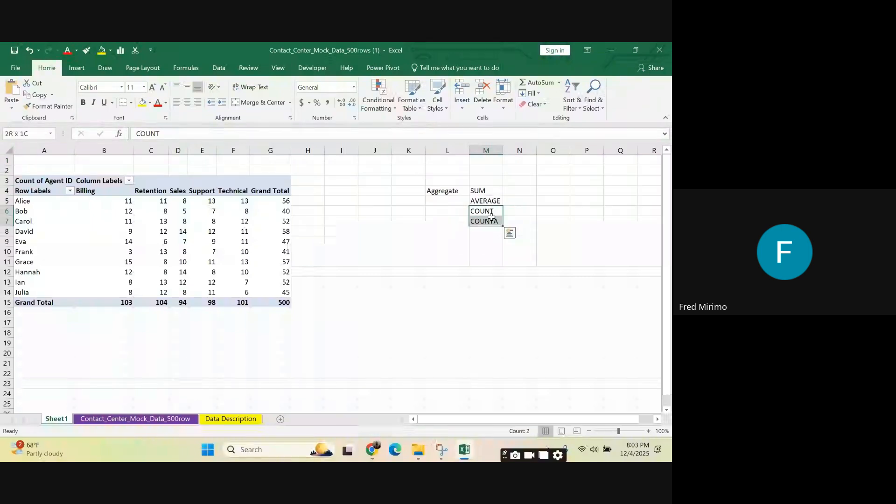
pyautogui.click(487, 213)
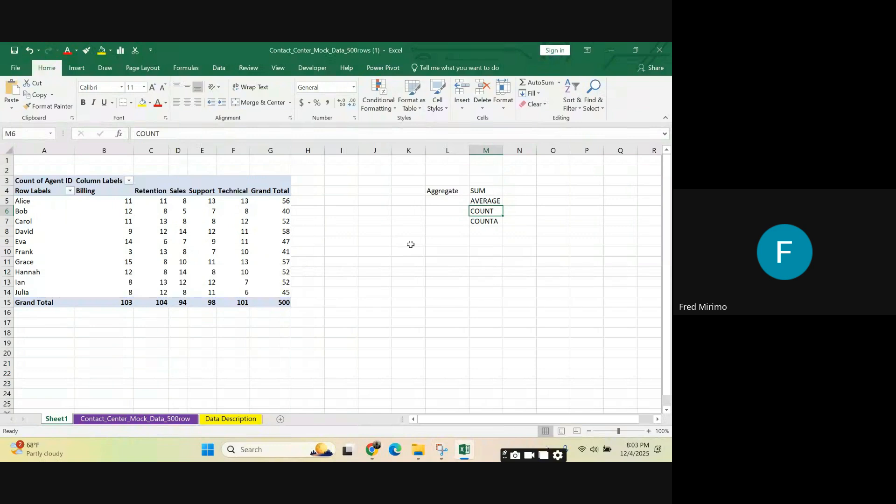
# Step: Examine the Team column, including E407:E426, and Hold Time cells K379 and K380 on the Contact_Center_Mock_Data_500row sheet
pyautogui.click(181, 423)
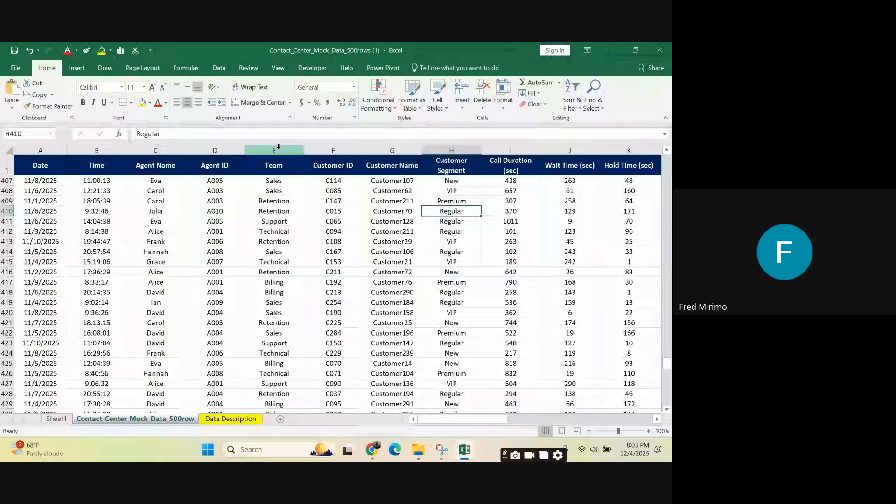
pyautogui.click(278, 147)
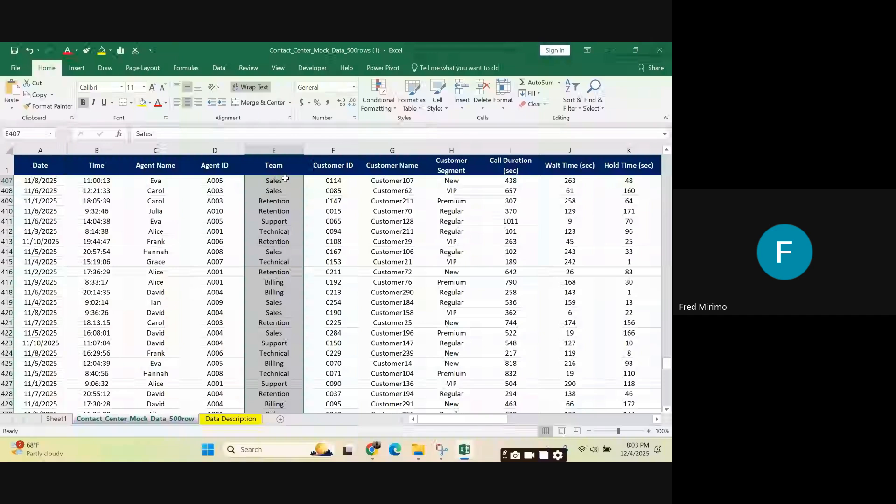
pyautogui.moveTo(285, 179); pyautogui.dragTo(261, 374)
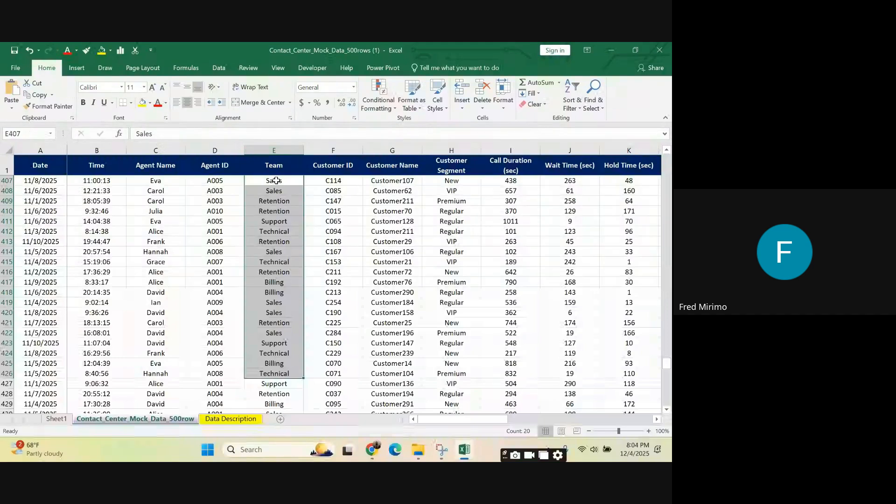
pyautogui.scroll(10, 632, 211)
pyautogui.click(630, 201)
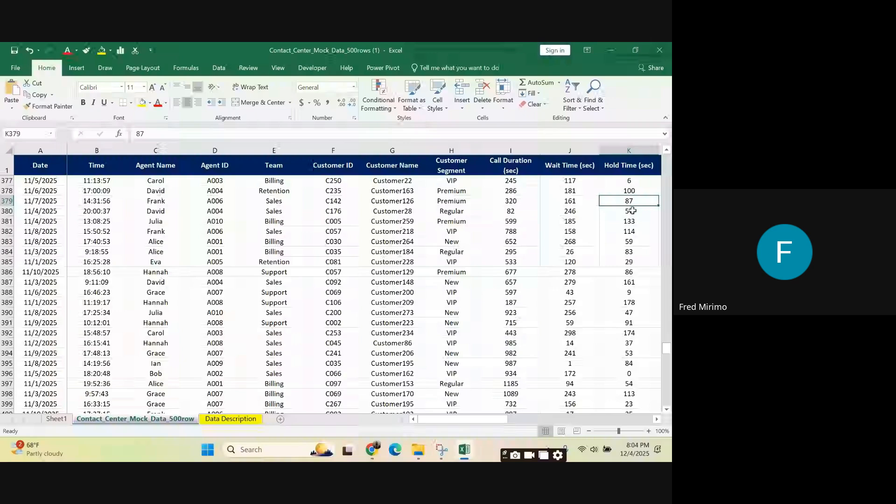
pyautogui.click(632, 210)
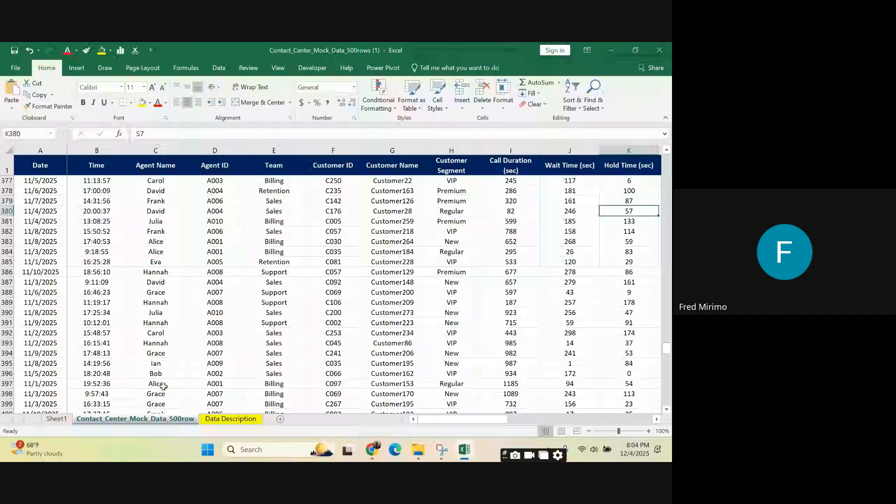
# Step: Check the overall Grand Total in G15 on Sheet1, and inspect Hold Time values from K377 to K382 on the source data sheet
pyautogui.click(62, 421)
pyautogui.click(281, 302)
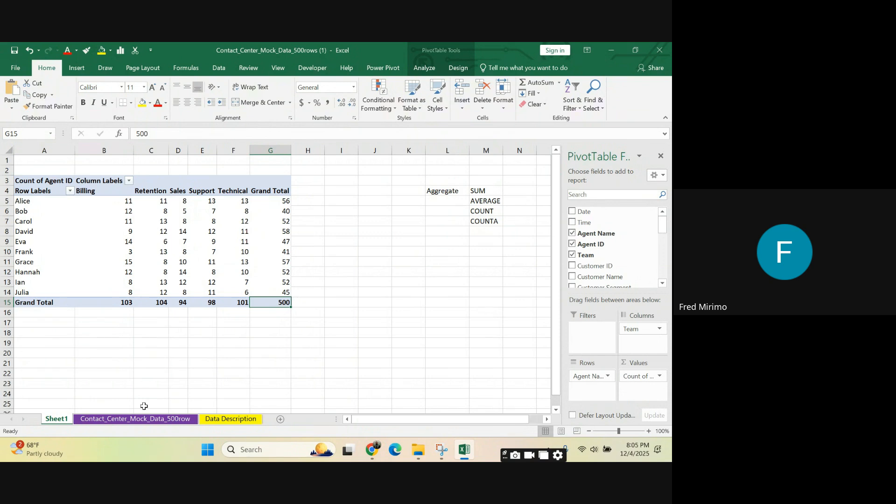
pyautogui.click(148, 420)
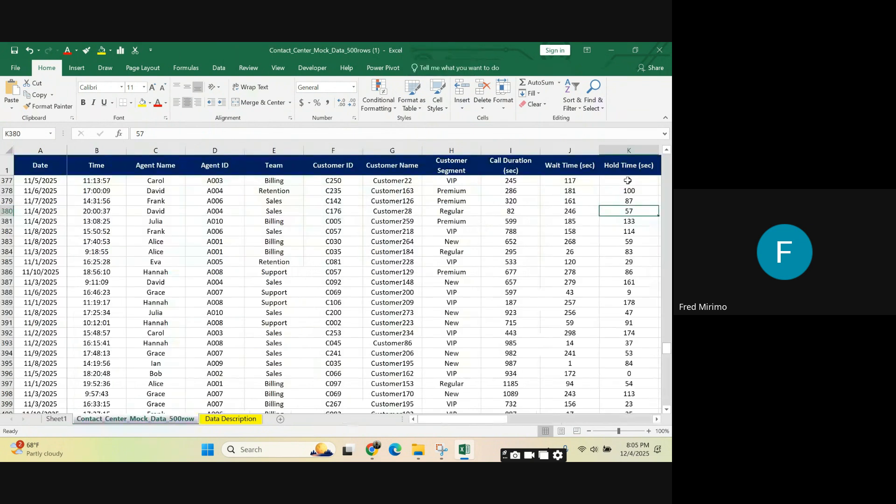
pyautogui.moveTo(627, 180); pyautogui.dragTo(626, 192)
pyautogui.click(611, 232)
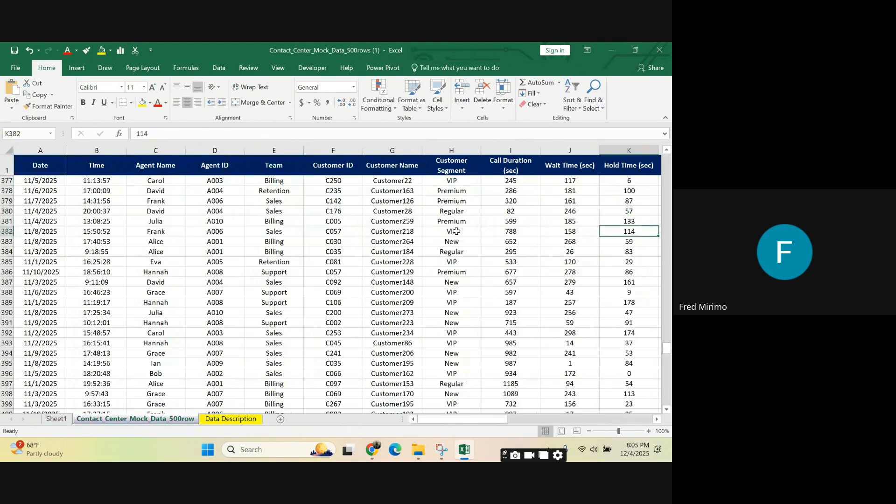
# Step: Check Agent ID cell D381 and the Data Description sheet, and highlight the PivotTable's per-agent counts in B5:G14 on Sheet1
pyautogui.click(396, 212)
pyautogui.click(201, 218)
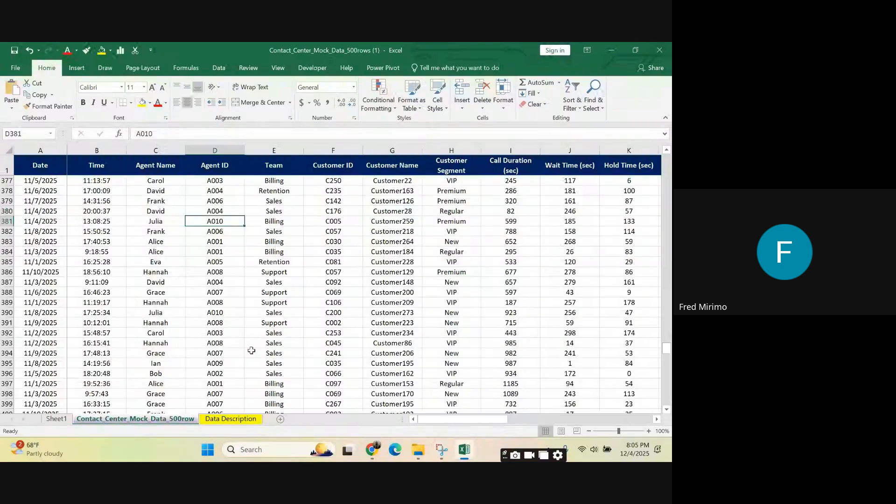
pyautogui.click(238, 421)
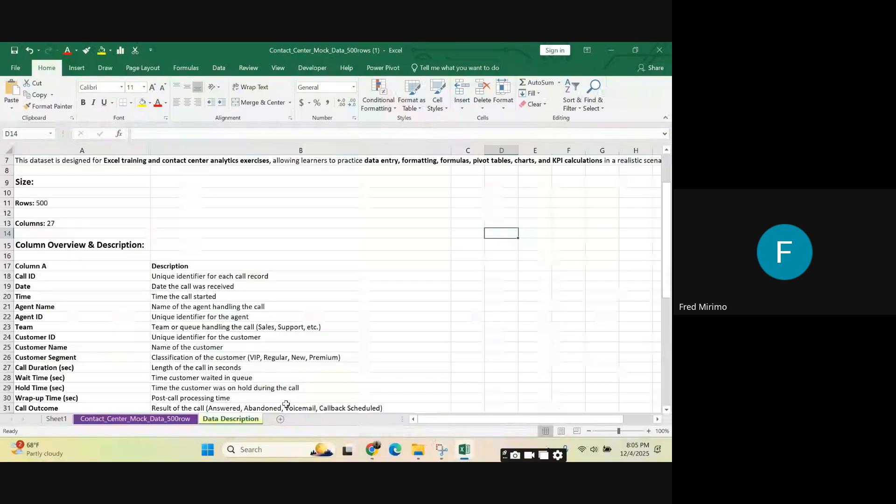
pyautogui.click(59, 420)
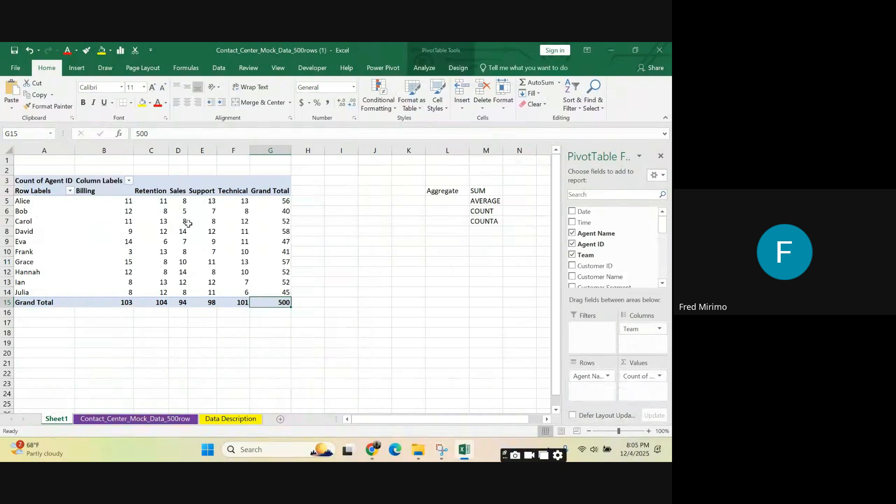
pyautogui.click(113, 204)
pyautogui.moveTo(113, 204); pyautogui.dragTo(276, 293)
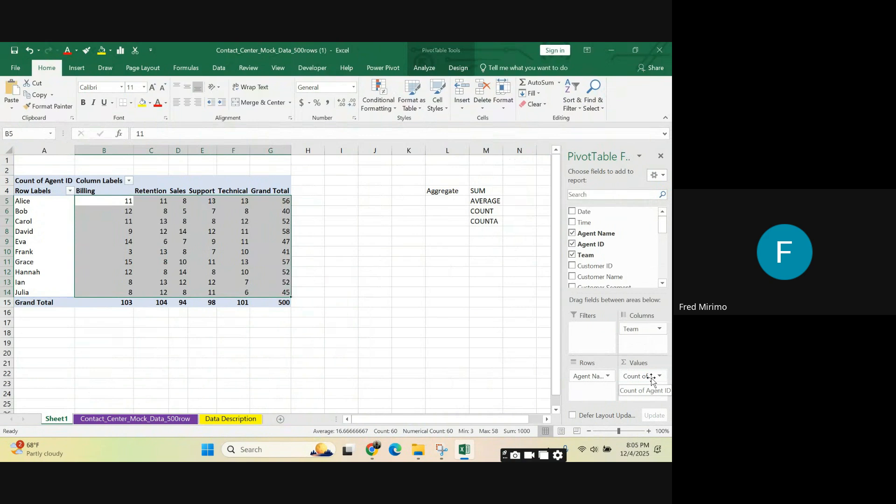
# Step: Replace the Agent ID count with Agent Occupancy (%) as the PivotTable's value field
pyautogui.moveTo(652, 379); pyautogui.dragTo(382, 286)
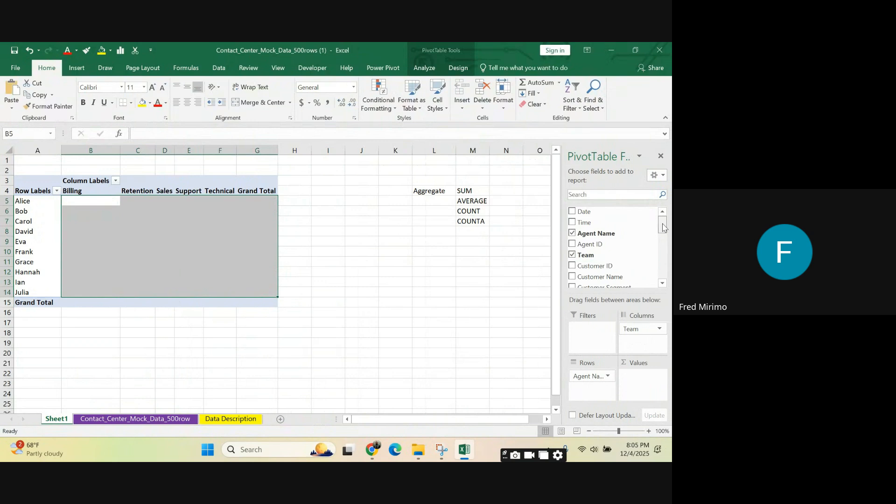
pyautogui.moveTo(662, 229); pyautogui.dragTo(667, 269)
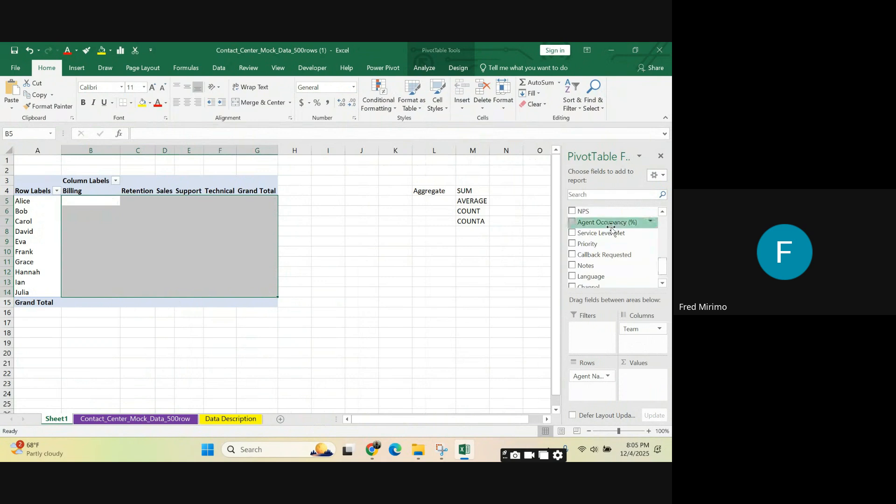
pyautogui.moveTo(600, 224); pyautogui.dragTo(652, 384)
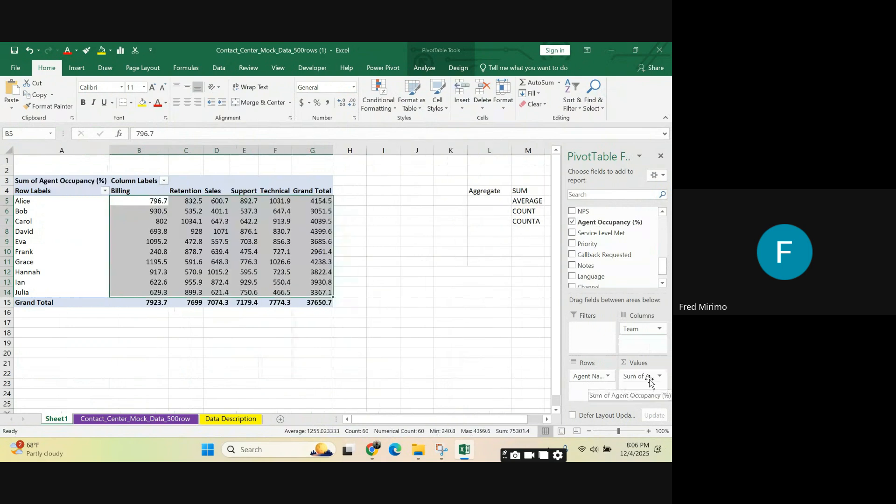
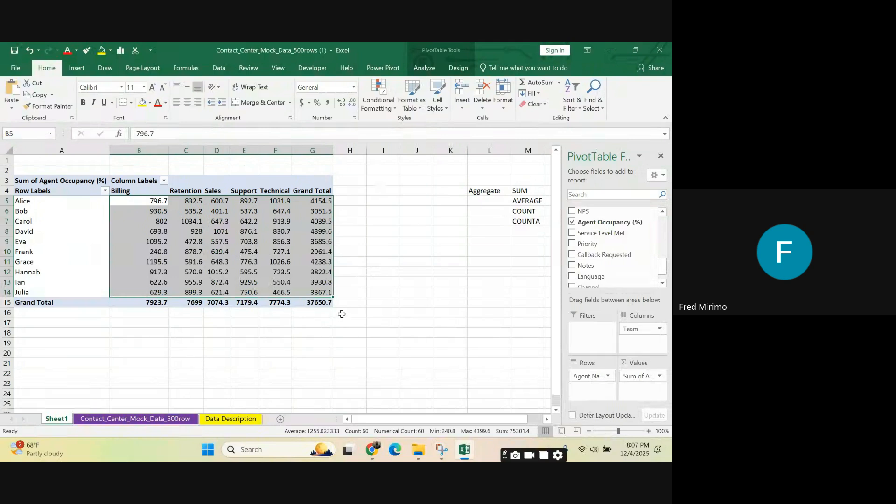
# Step: Review the SUM, AVERAGE and COUNT entries in M4:M6, cell G12, and the options offered for the PivotTable's Agent Occupancy (%) value field
pyautogui.click(526, 200)
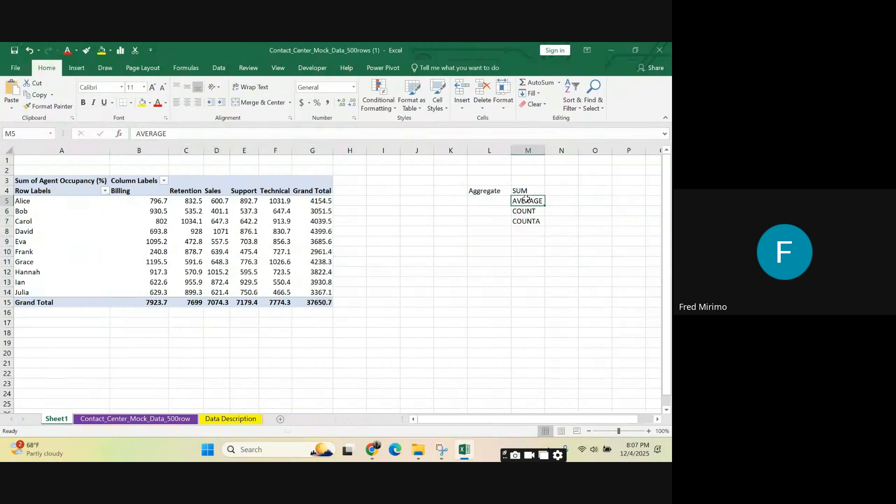
pyautogui.click(532, 188)
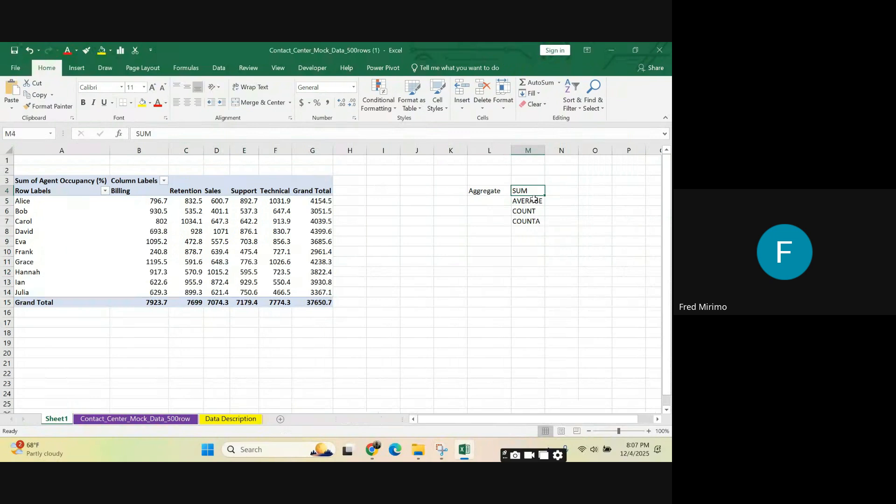
pyautogui.click(534, 211)
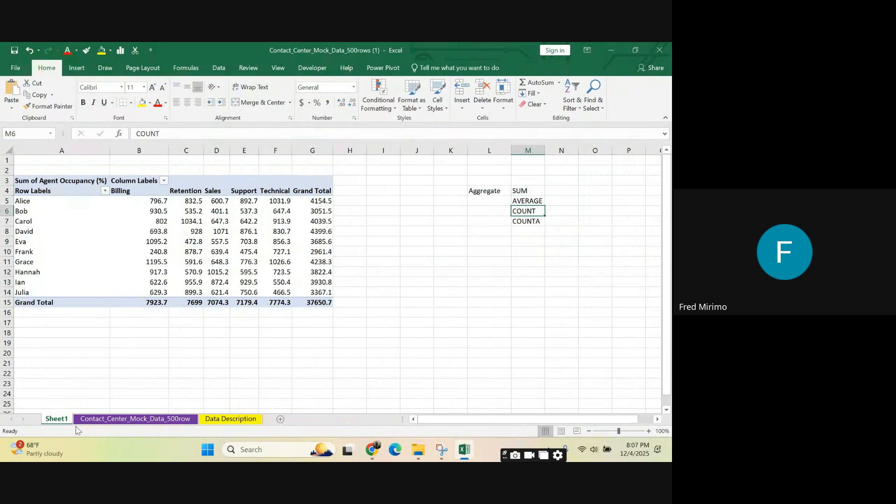
pyautogui.click(310, 272)
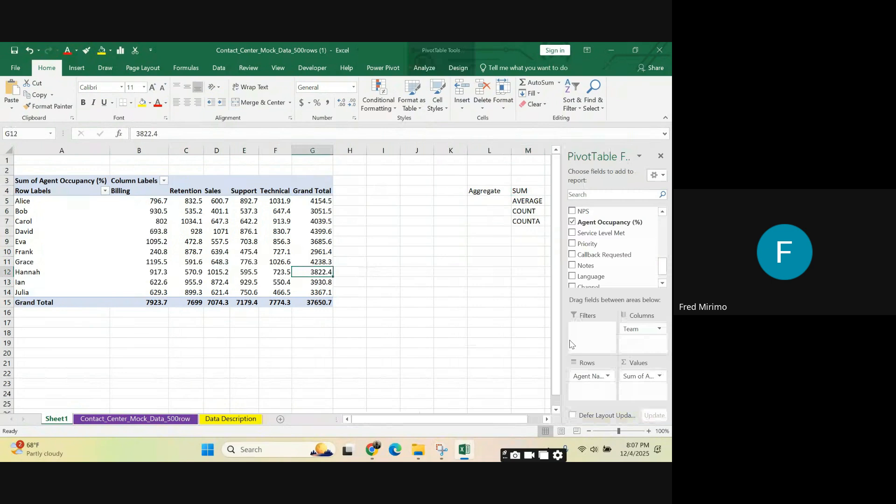
pyautogui.click(661, 376)
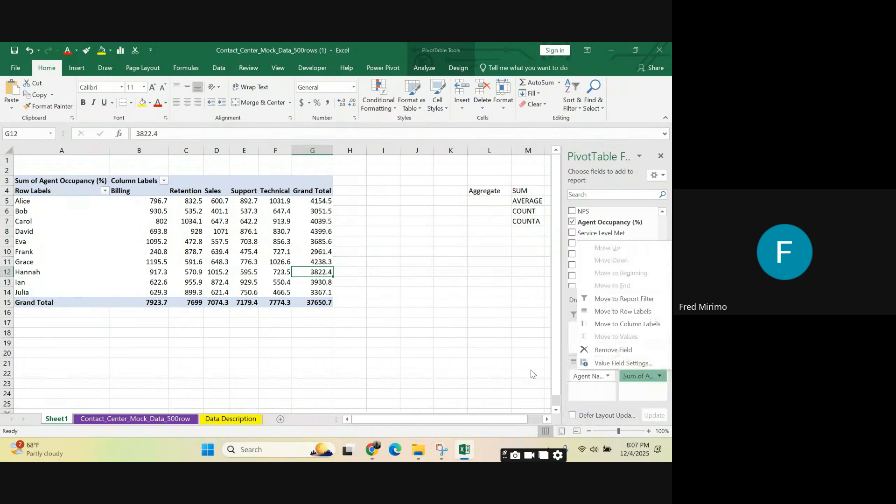
pyautogui.click(425, 316)
# Step: Browse the Count, Max, Min and Product calculations for Agent Occupancy (%) and summarize the PivotTable values by Average
pyautogui.click(252, 258)
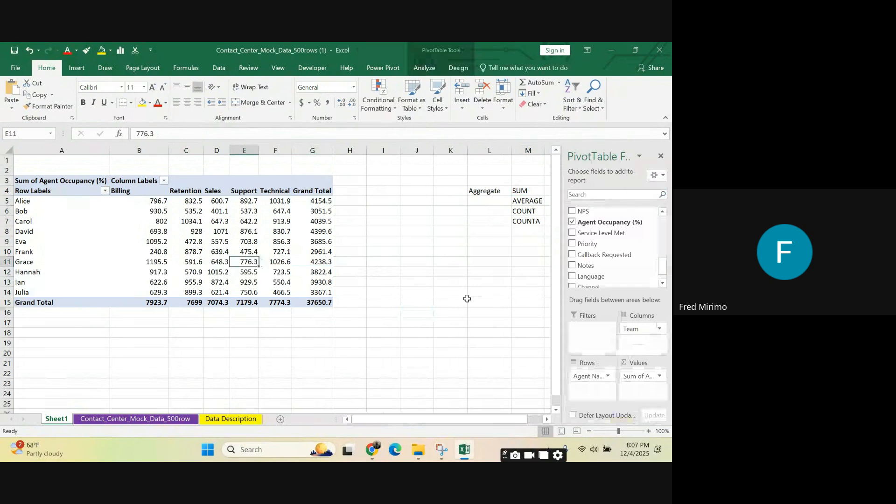
pyautogui.click(659, 379)
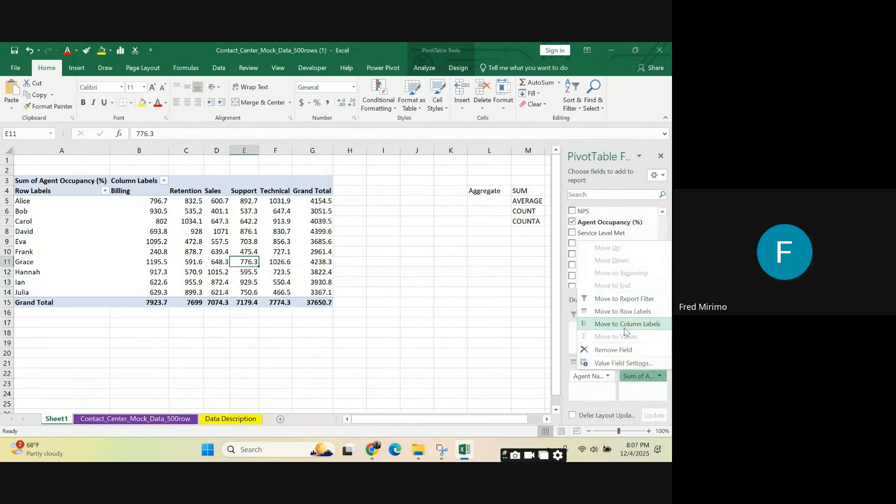
pyautogui.click(608, 364)
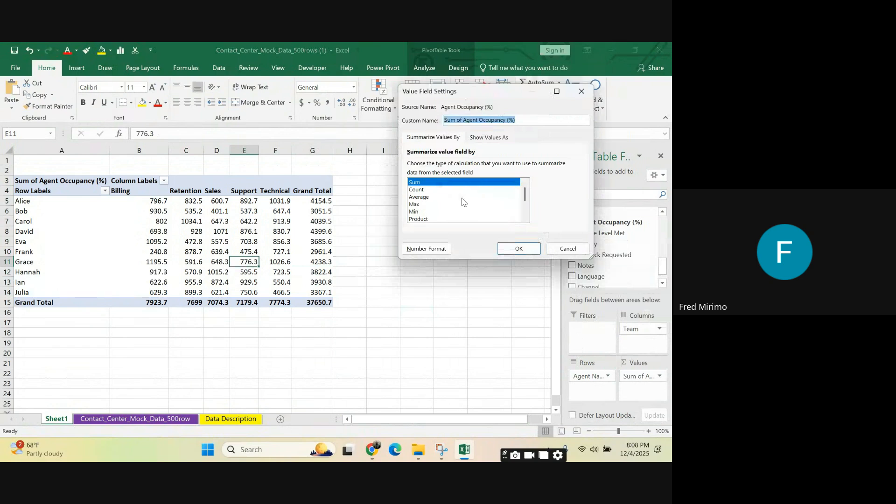
pyautogui.click(427, 191)
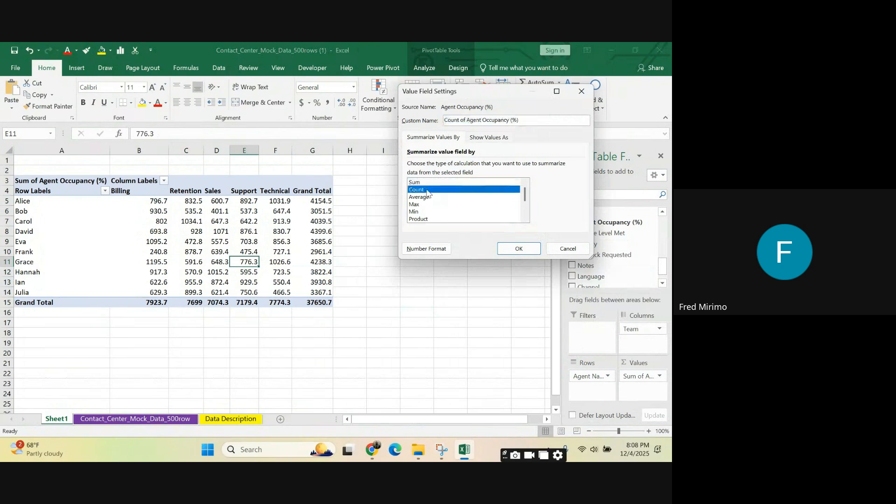
pyautogui.click(428, 197)
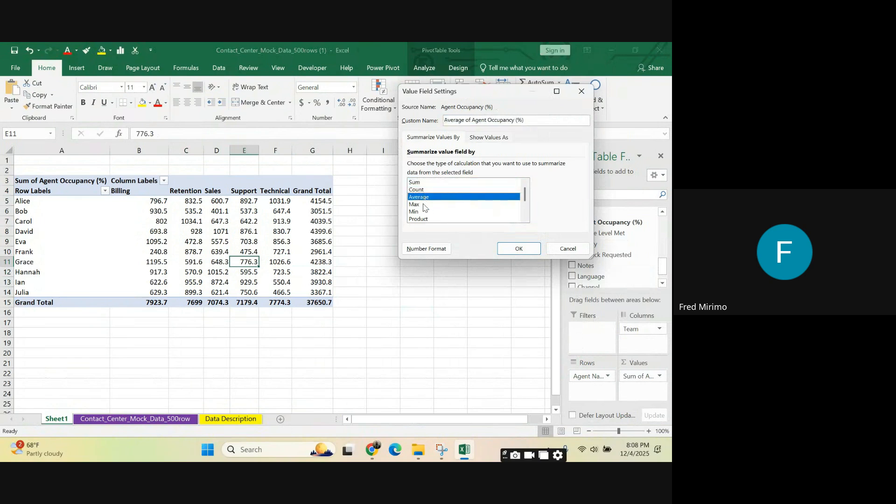
pyautogui.click(425, 205)
pyautogui.click(425, 212)
pyautogui.click(428, 220)
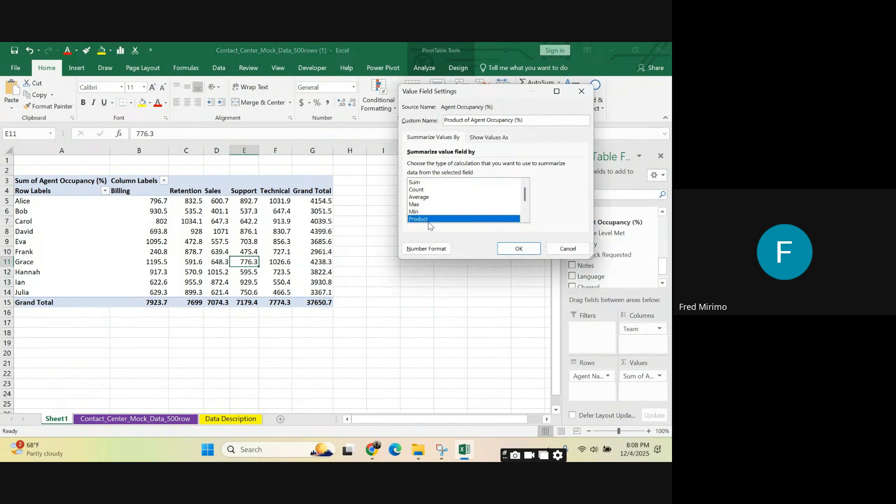
pyautogui.click(426, 198)
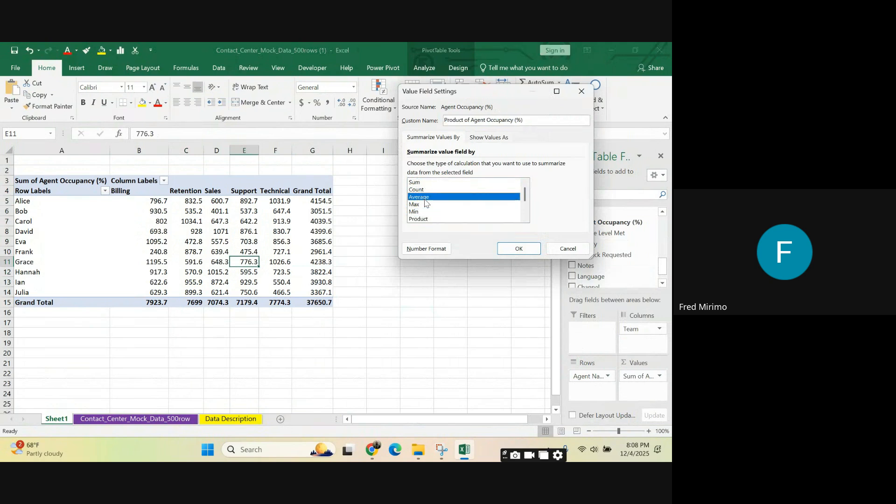
pyautogui.click(514, 248)
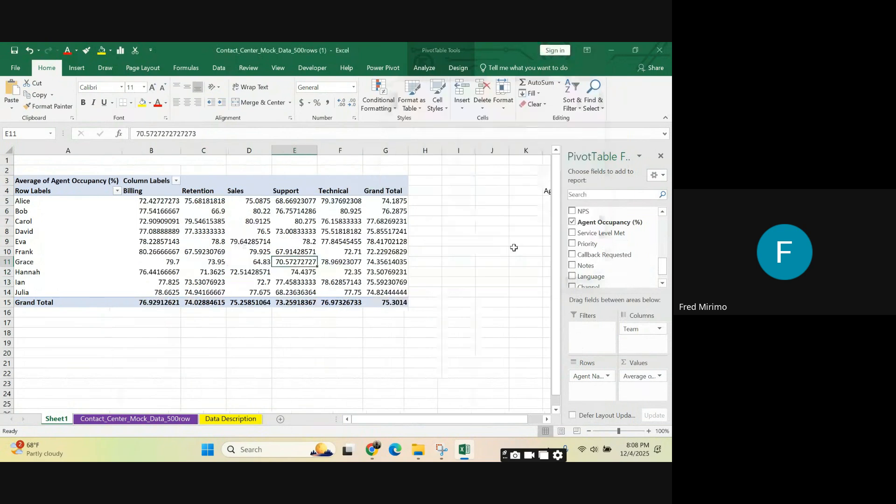
# Step: Format the PivotTable's average values and grand totals in B5:G15 to one decimal place
pyautogui.click(93, 232)
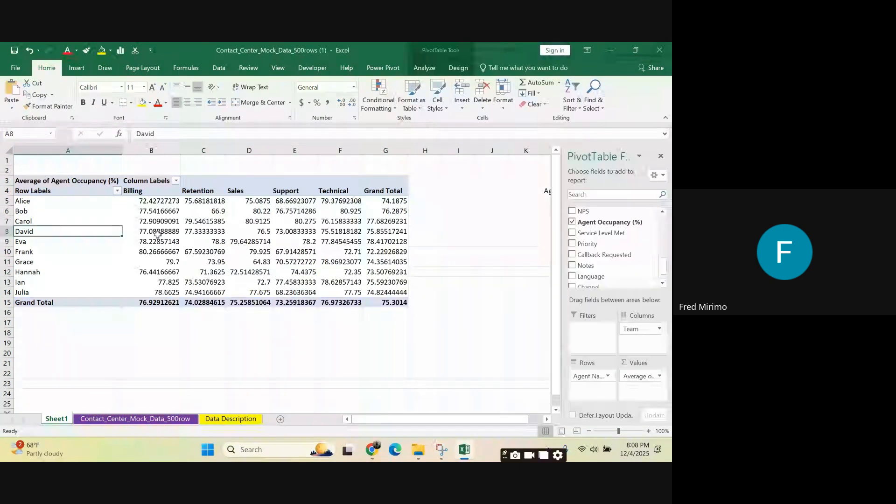
pyautogui.moveTo(154, 202); pyautogui.dragTo(385, 302)
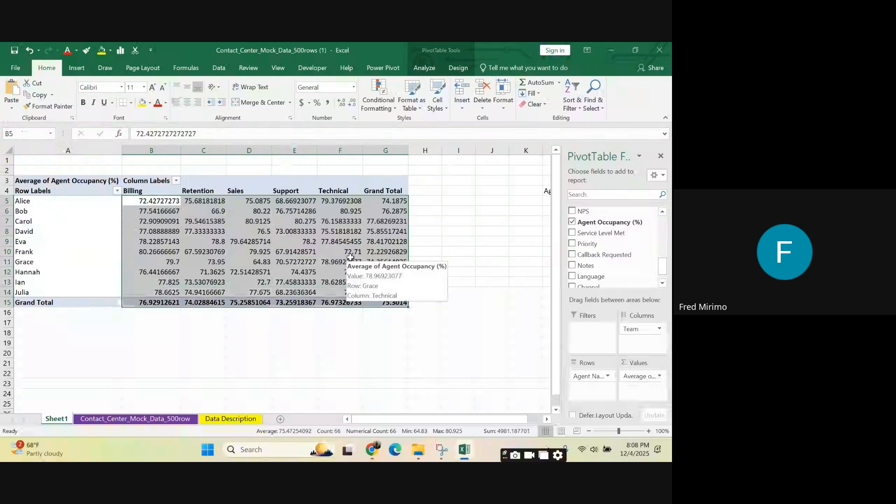
pyautogui.click(341, 102)
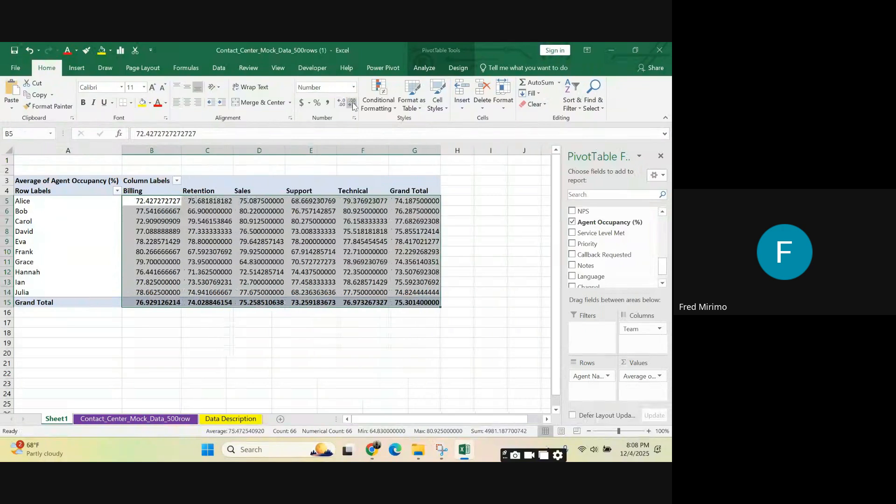
pyautogui.click(353, 106)
pyautogui.click(353, 106)
pyautogui.click(353, 106)
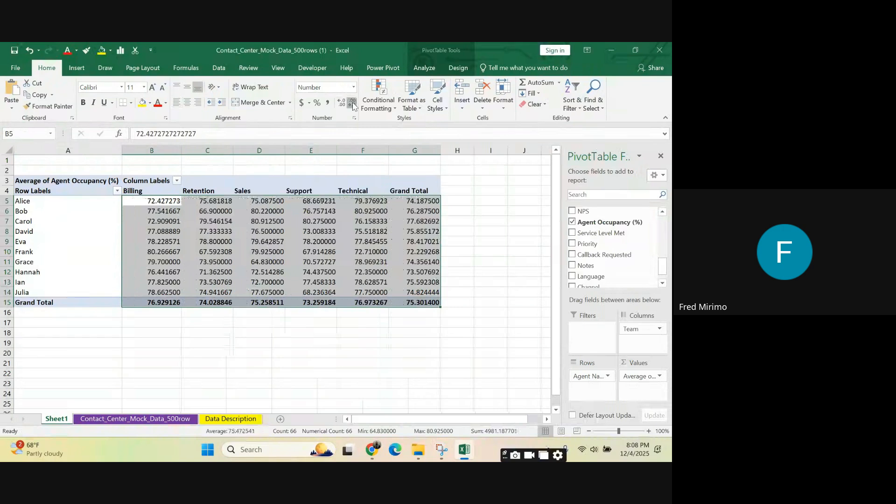
pyautogui.click(354, 106)
pyautogui.click(353, 106)
pyautogui.click(354, 106)
pyautogui.click(353, 106)
pyautogui.click(353, 106)
pyautogui.click(353, 106)
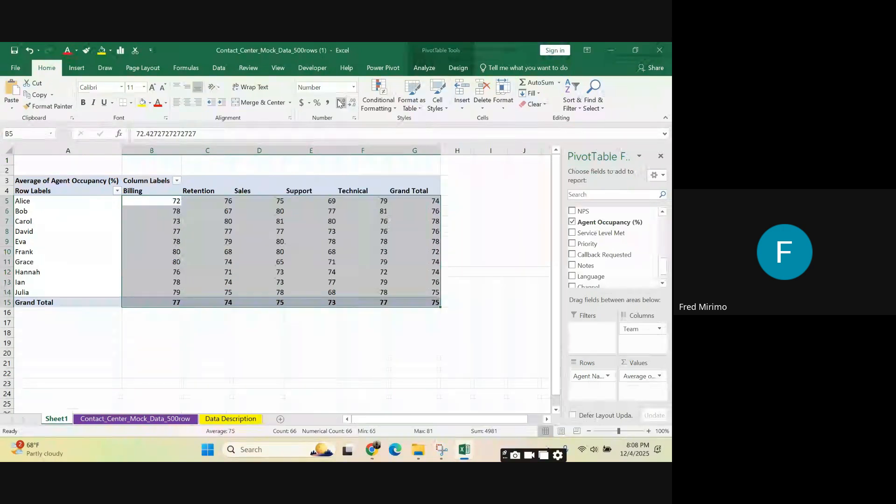
pyautogui.click(340, 102)
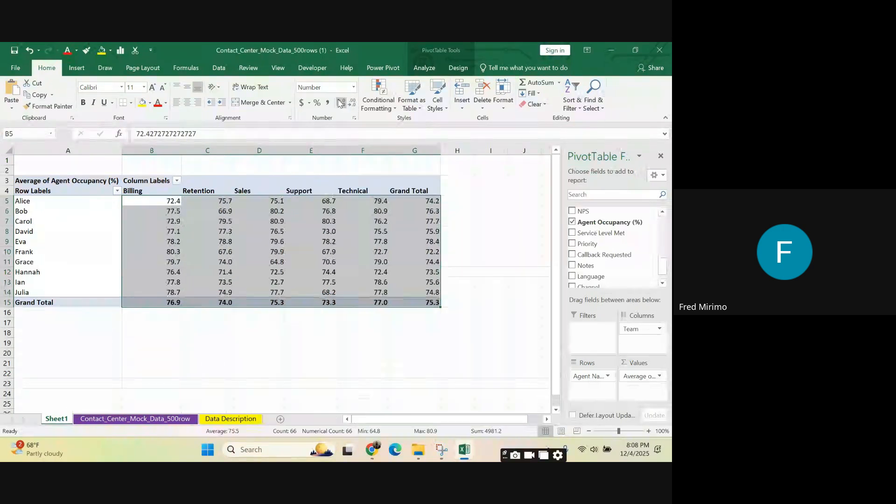
pyautogui.click(200, 343)
# Step: Inspect the average occupancy values across B5:G15, including the Grand Total cells G5 and G13
pyautogui.click(430, 201)
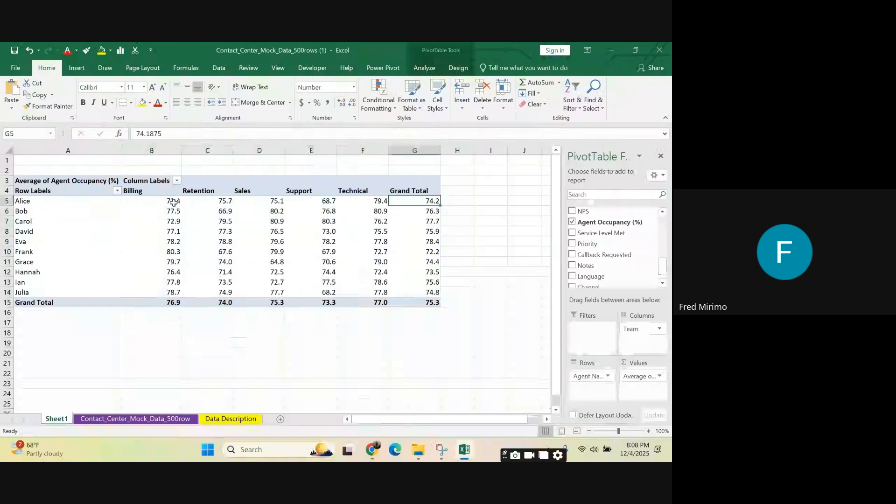
pyautogui.moveTo(174, 202); pyautogui.dragTo(459, 298)
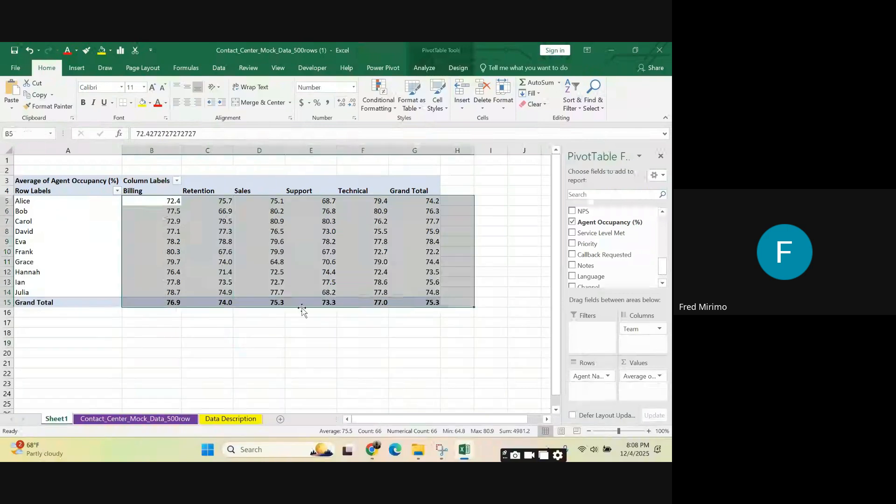
pyautogui.click(462, 282)
pyautogui.click(415, 280)
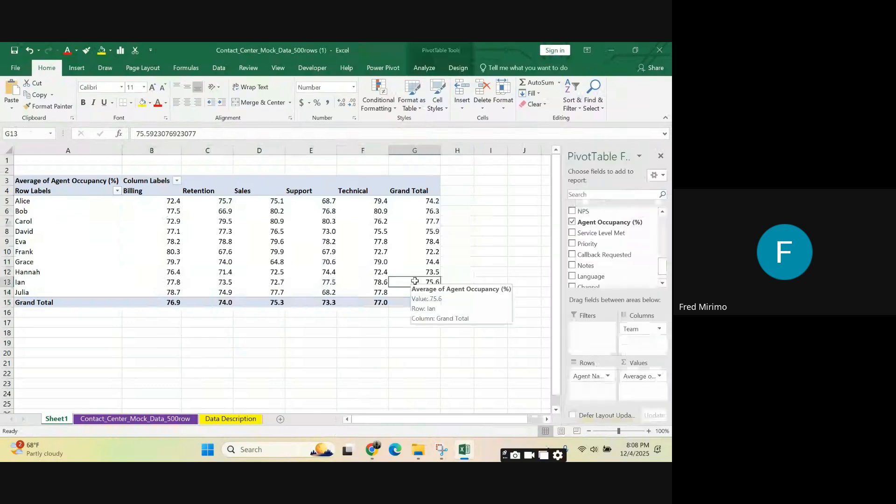
# Step: Switch the Agent Occupancy (%) value field back to Sum and highlight the PivotTable from A4 to G15
pyautogui.click(660, 376)
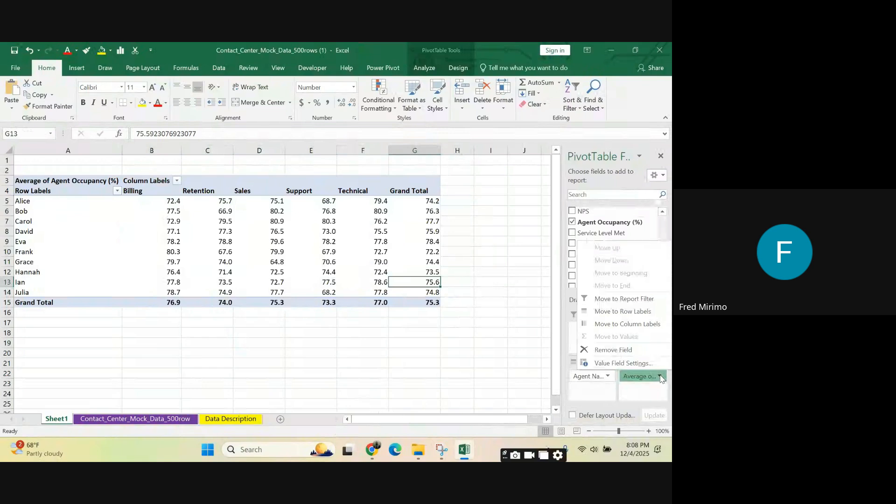
pyautogui.click(635, 364)
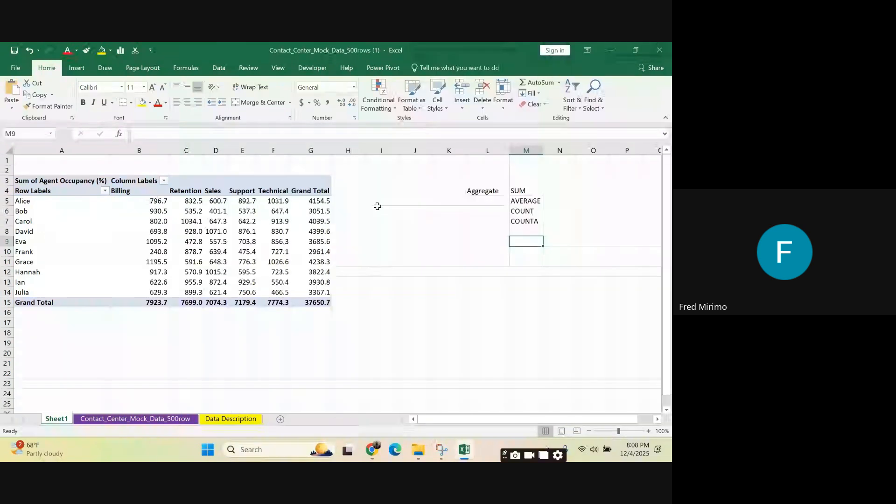
pyautogui.click(273, 221)
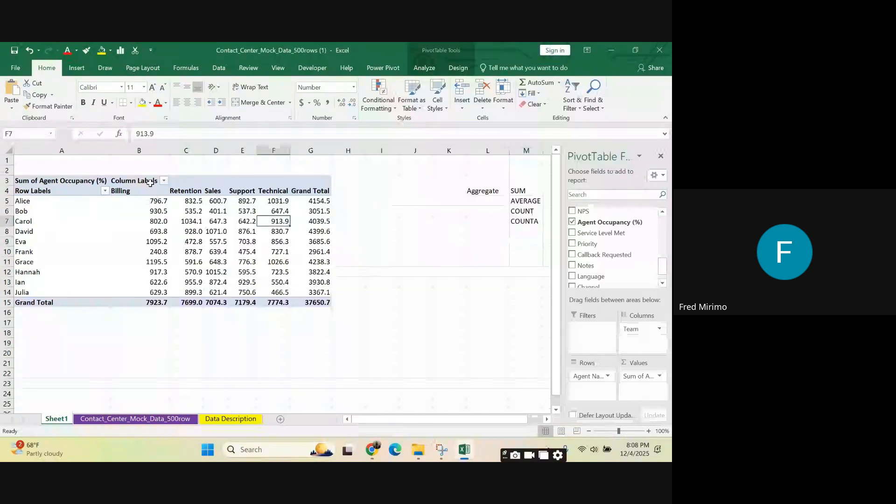
pyautogui.moveTo(42, 191); pyautogui.dragTo(328, 305)
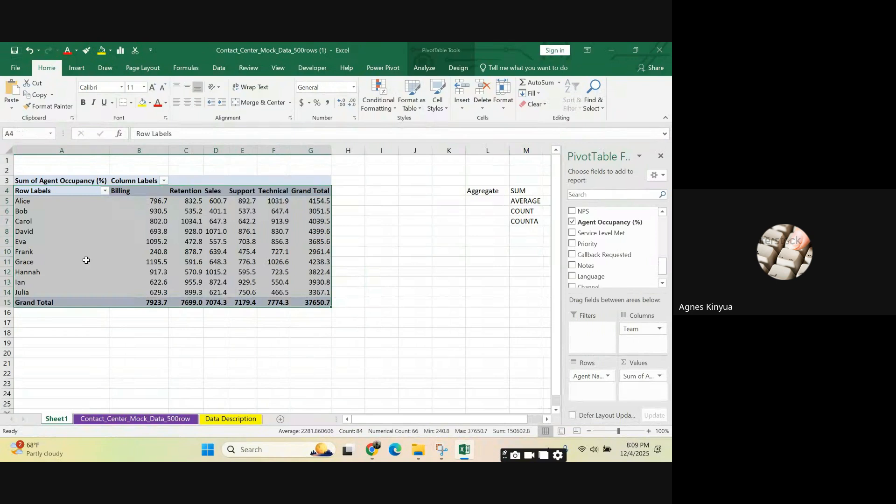
# Step: Set the Agent Occupancy (%) value field to summarize by Average again in place of Sum
pyautogui.click(318, 202)
pyautogui.click(660, 377)
pyautogui.click(621, 363)
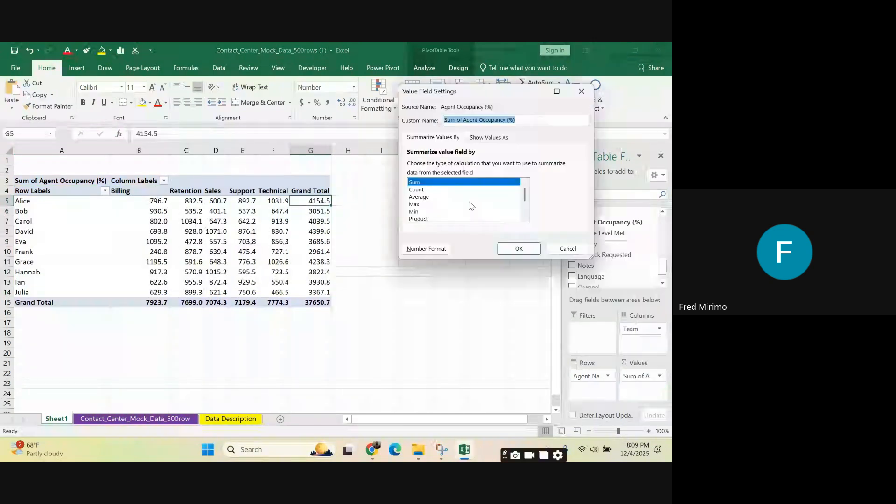
pyautogui.click(424, 198)
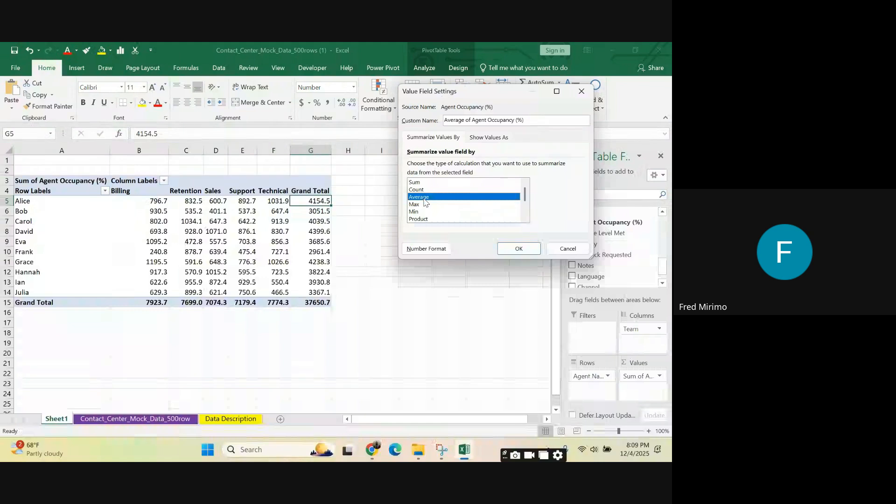
pyautogui.click(519, 249)
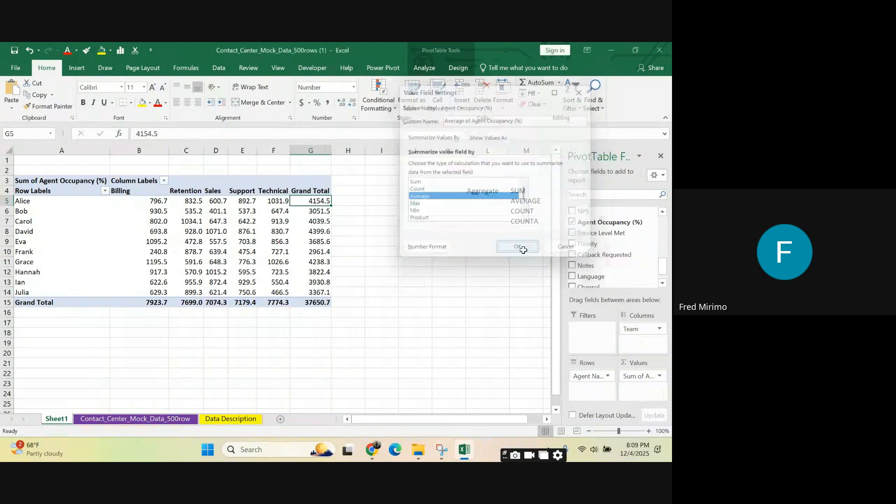
pyautogui.click(193, 327)
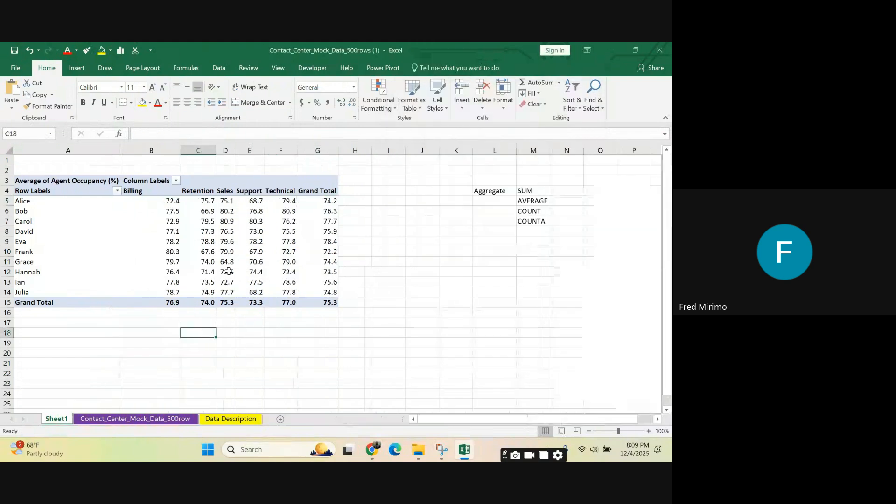
# Step: Check individual agents' average occupancy in B5 and in Grand Total cells G5, G6 and G8, along with row labels A10:A11
pyautogui.click(323, 231)
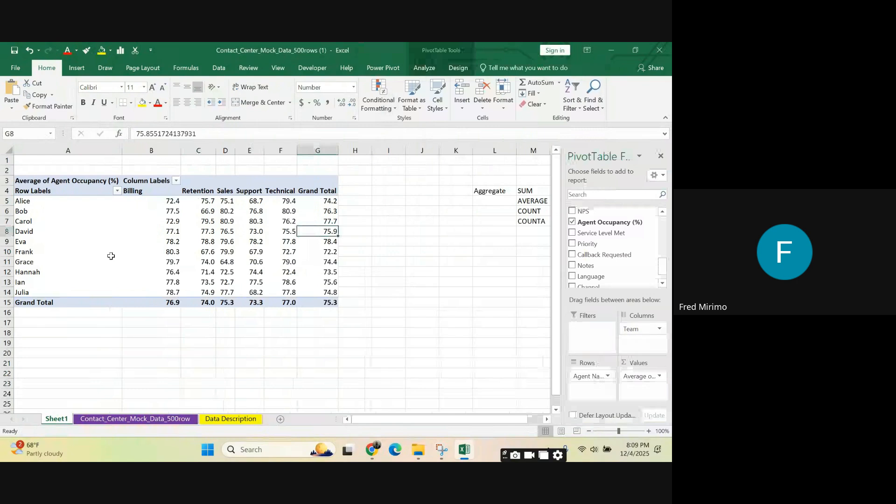
pyautogui.moveTo(111, 254); pyautogui.dragTo(110, 262)
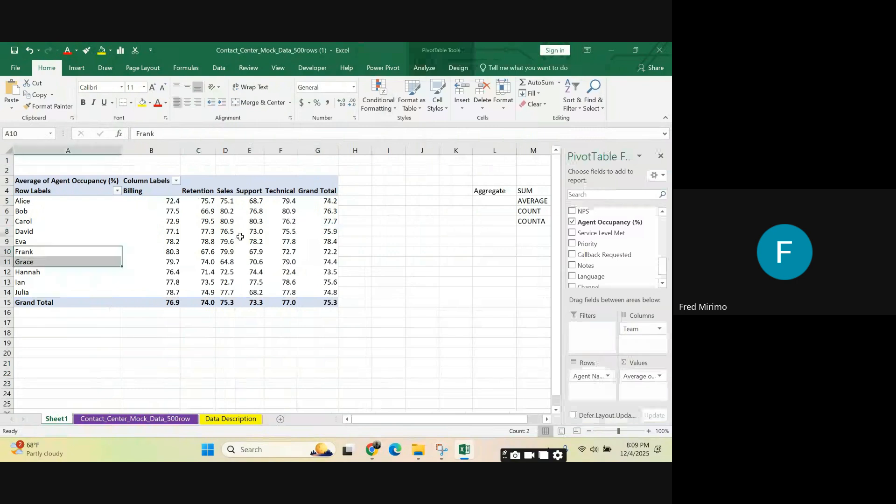
pyautogui.click(172, 199)
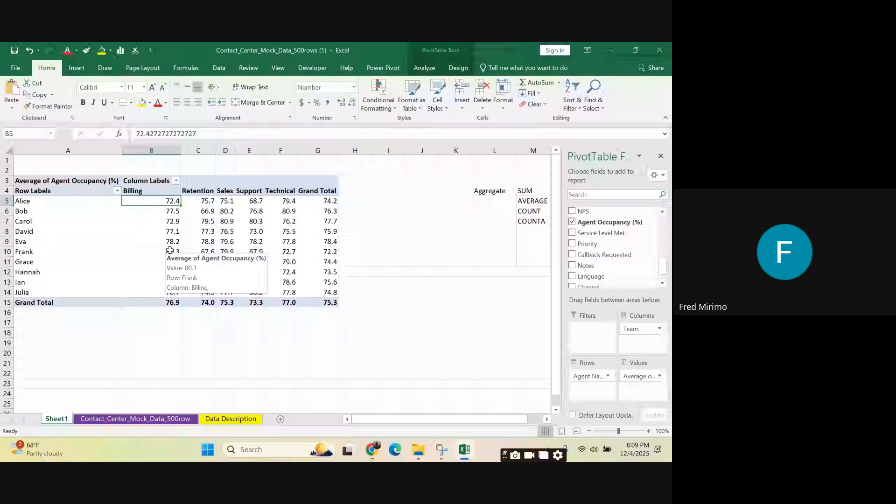
pyautogui.click(330, 201)
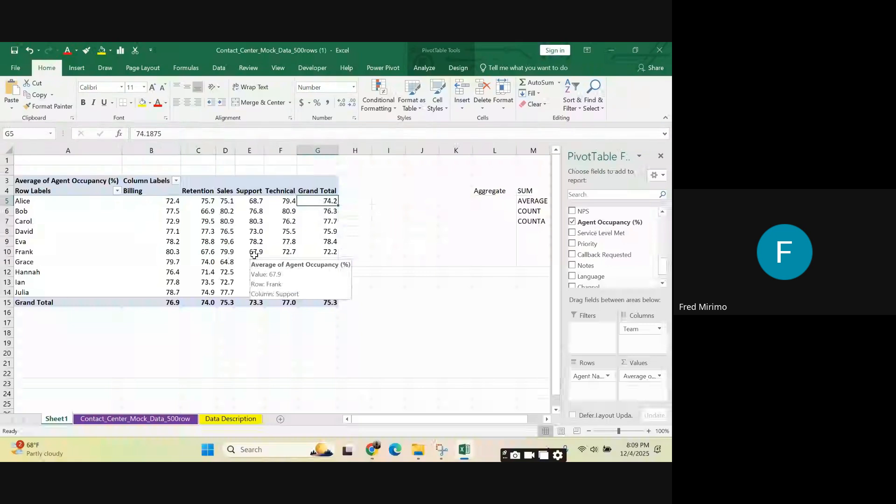
pyautogui.click(328, 212)
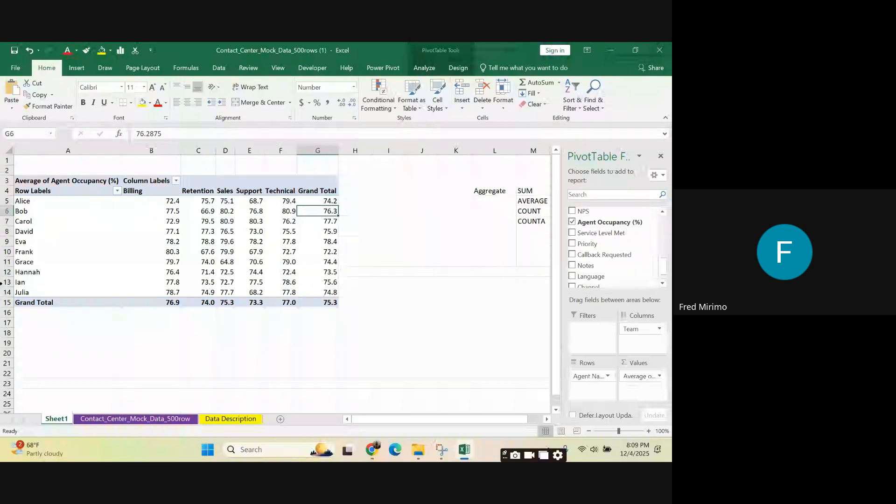
# Step: Inspect the average occupancy in Grand Total cells G6, G15 and G8 and in Technical cell F9
pyautogui.moveTo(330, 201)
pyautogui.mouseDown()
pyautogui.moveTo(331, 233)
pyautogui.moveTo(331, 212)
pyautogui.mouseUp()
pyautogui.click(386, 232)
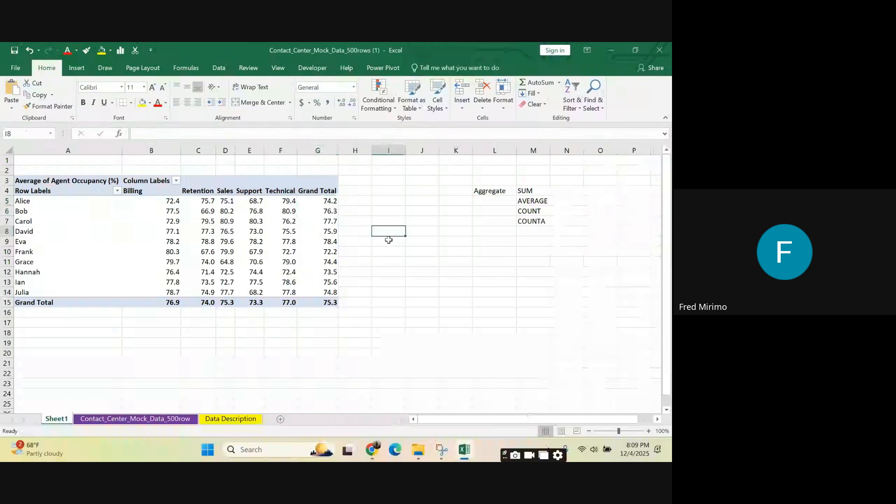
pyautogui.click(325, 302)
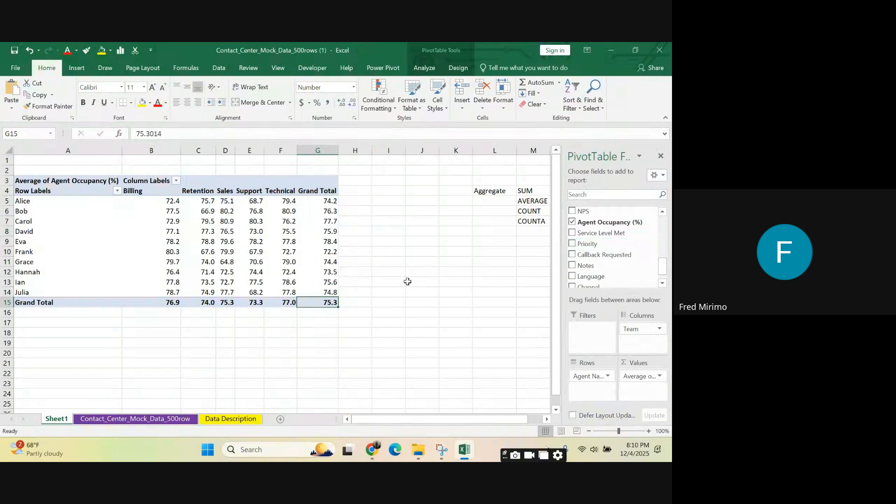
pyautogui.click(368, 249)
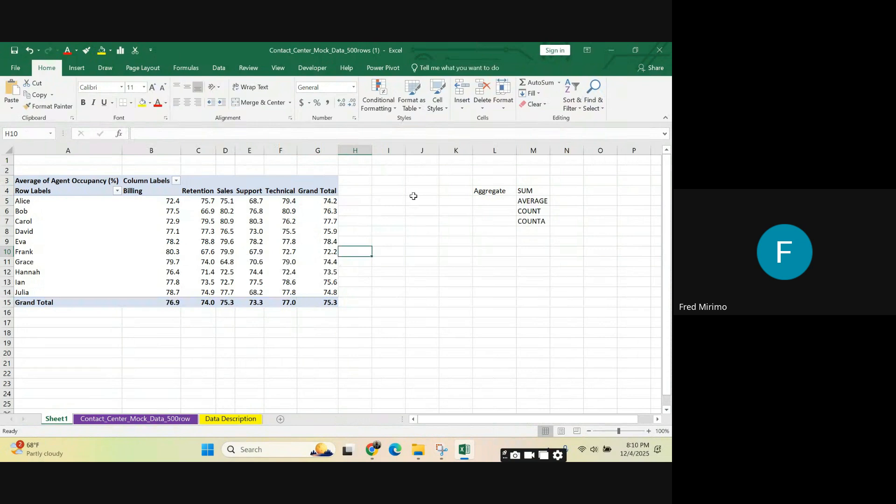
pyautogui.moveTo(312, 150); pyautogui.dragTo(226, 150)
pyautogui.click(438, 307)
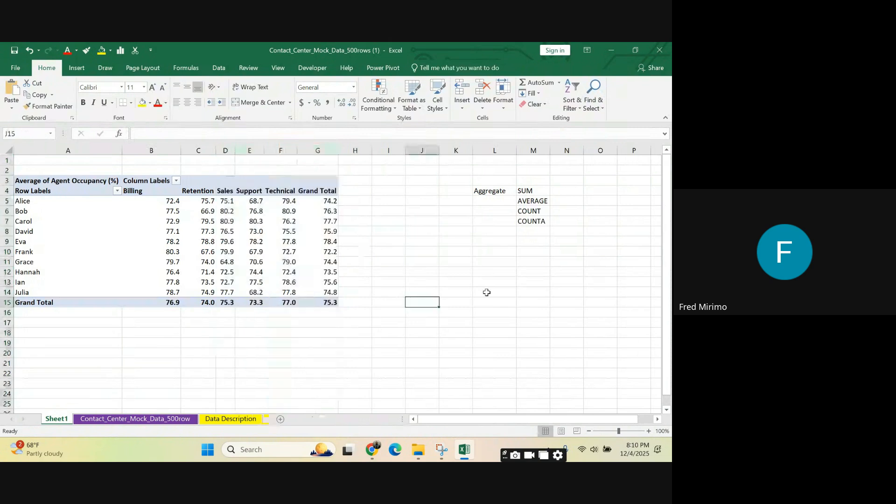
pyautogui.click(496, 291)
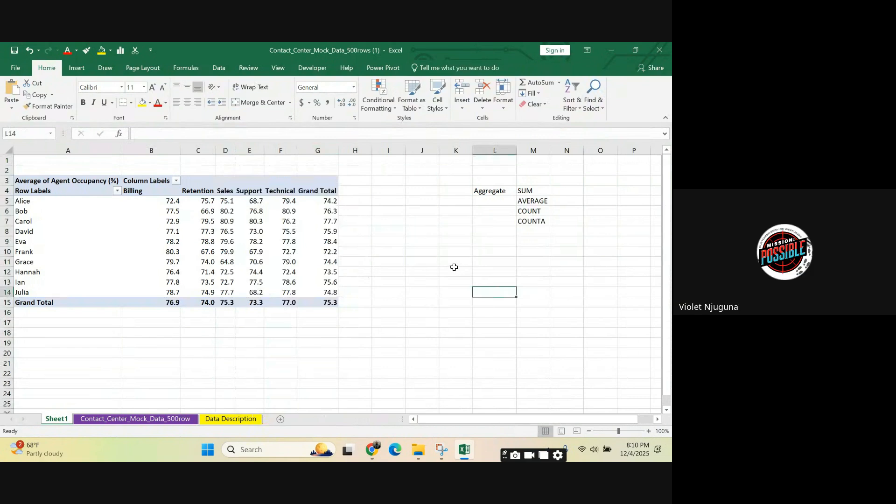
pyautogui.click(291, 239)
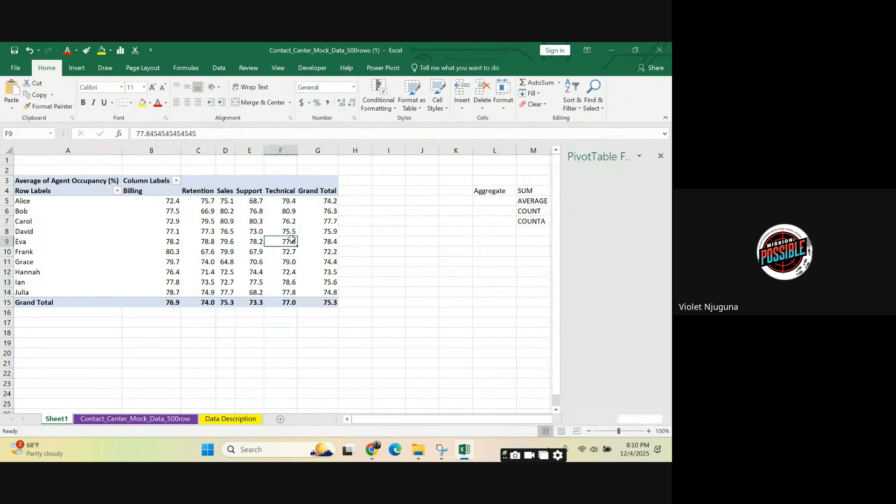
pyautogui.click(324, 232)
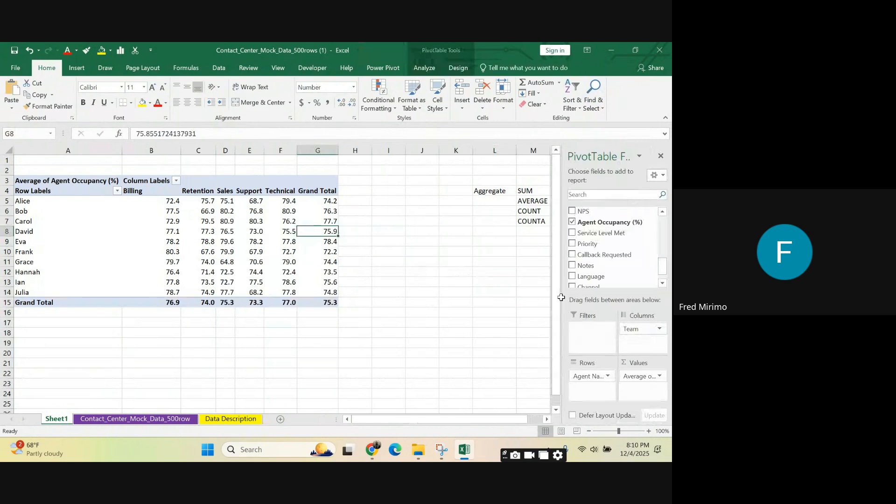
pyautogui.click(452, 281)
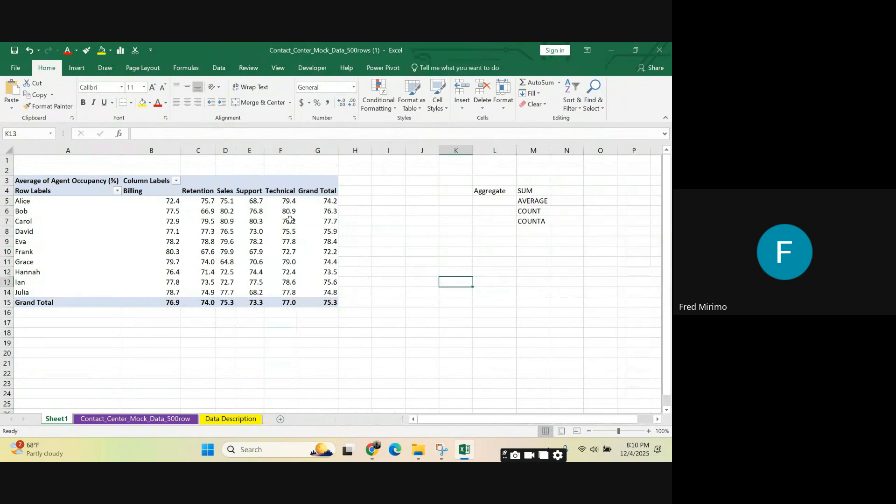
# Step: Review the Grand Total average in G5 and the team headings in row 4 from Billing through Grand Total
pyautogui.click(320, 199)
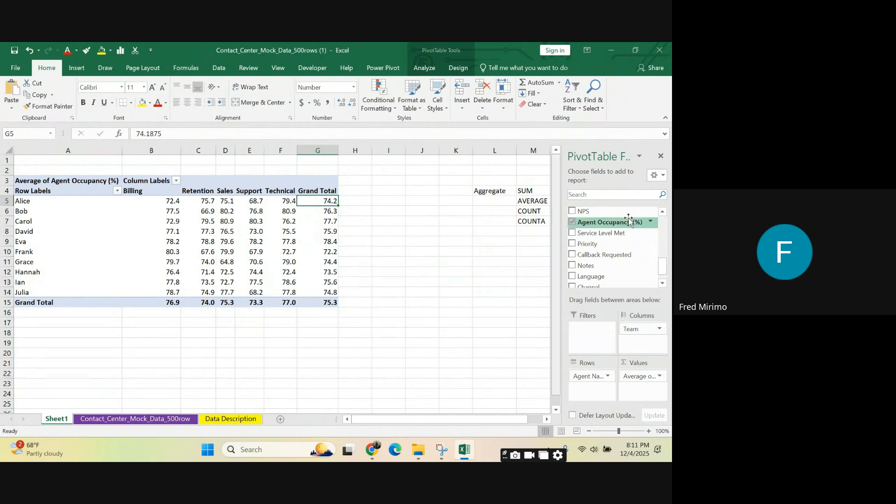
pyautogui.click(141, 189)
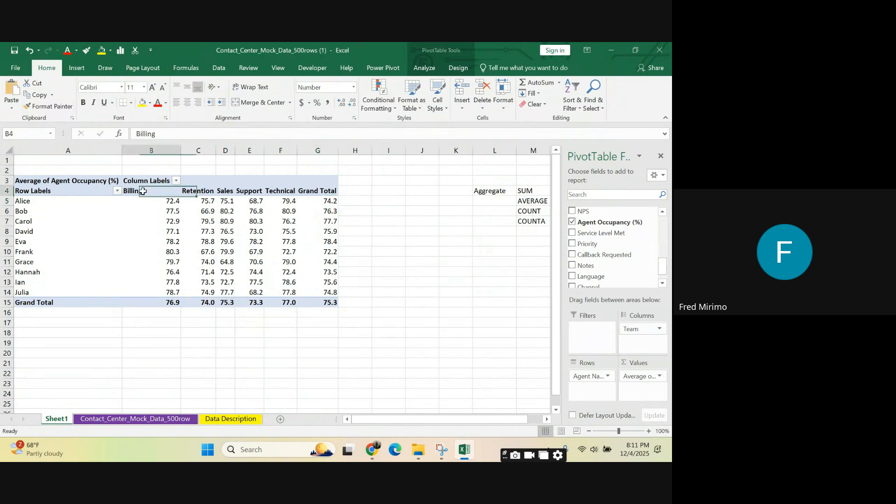
pyautogui.click(198, 192)
pyautogui.click(225, 191)
pyautogui.click(249, 191)
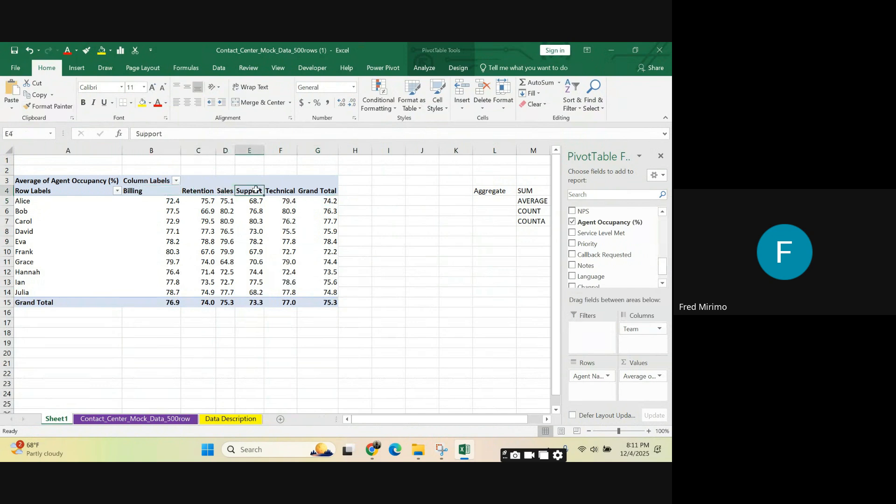
pyautogui.click(287, 186)
pyautogui.click(311, 190)
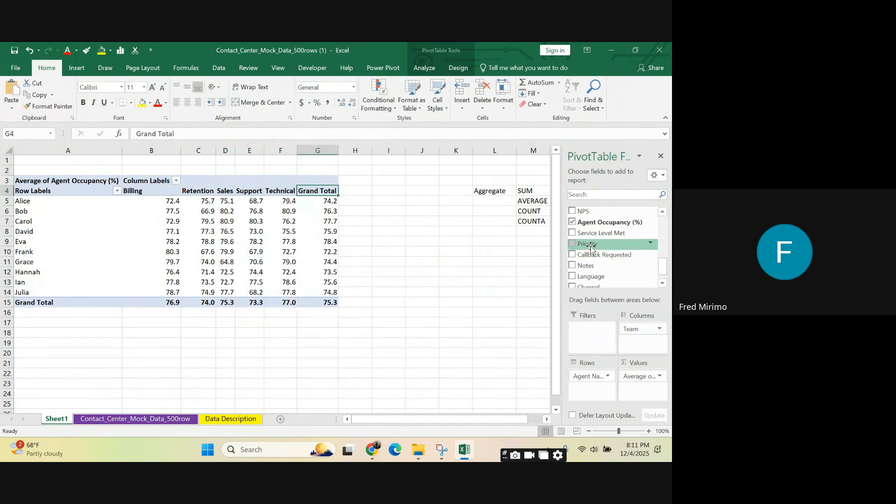
# Step: Add Priority as a PivotTable report filter and filter to High with multiple item selection enabled
pyautogui.moveTo(590, 247)
pyautogui.mouseDown()
pyautogui.moveTo(595, 345)
pyautogui.moveTo(588, 342)
pyautogui.mouseUp()
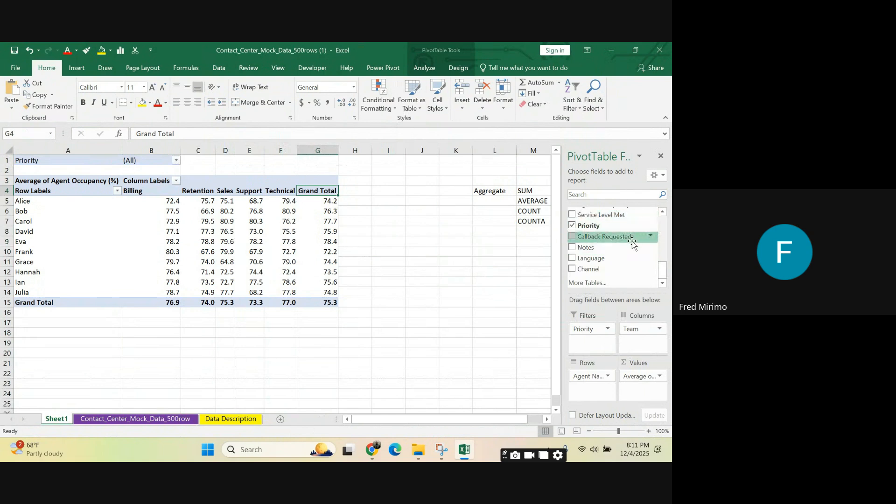
pyautogui.click(98, 245)
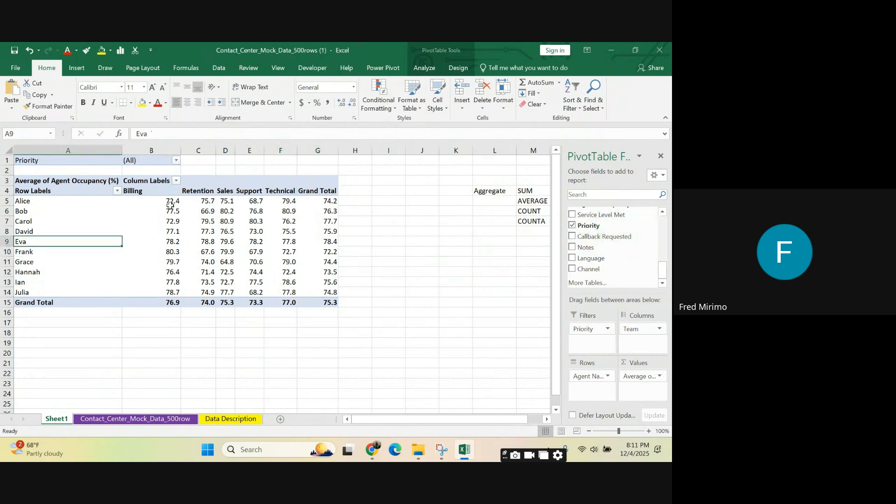
pyautogui.click(140, 201)
pyautogui.click(177, 161)
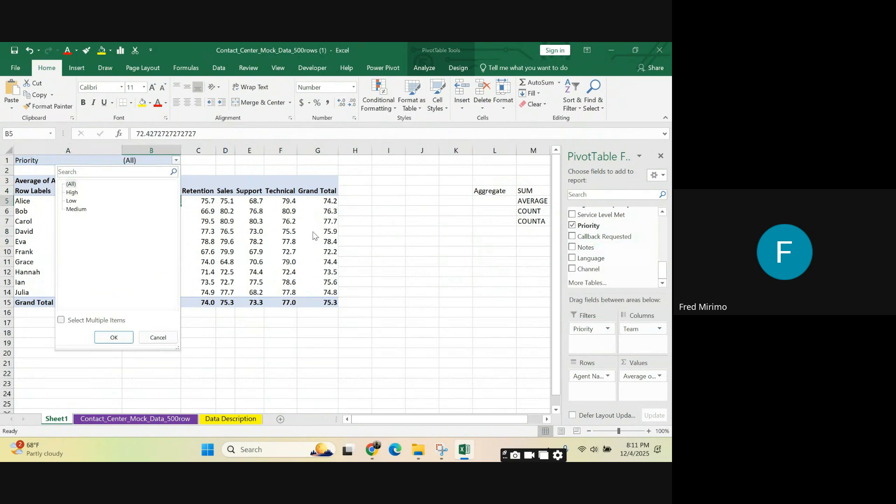
pyautogui.click(71, 192)
pyautogui.click(61, 320)
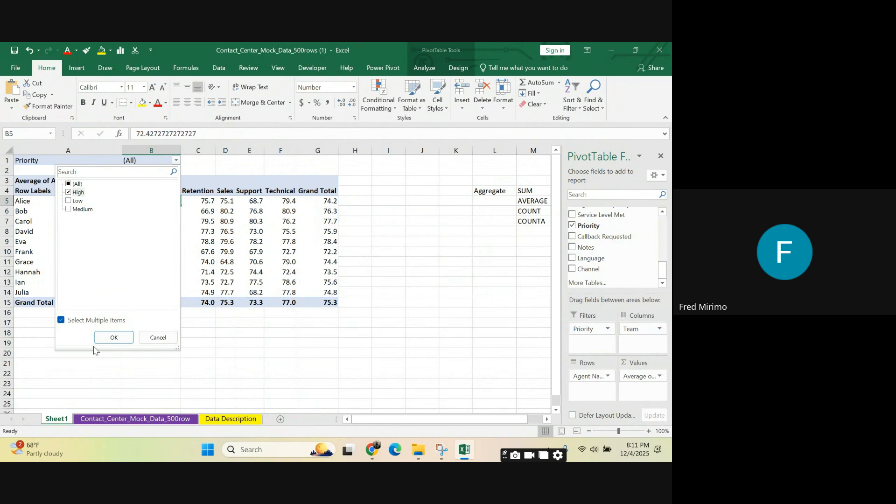
pyautogui.click(114, 338)
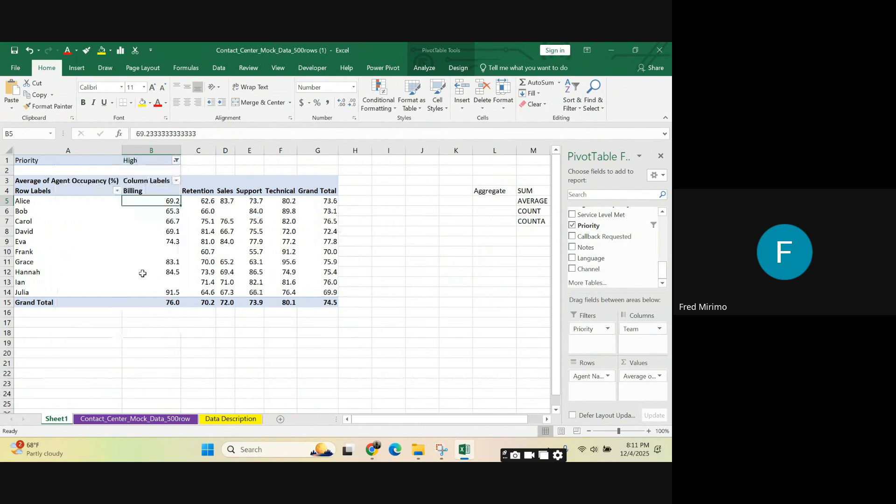
# Step: Switch the Priority report filter to Low only in place of High
pyautogui.click(171, 161)
pyautogui.click(176, 160)
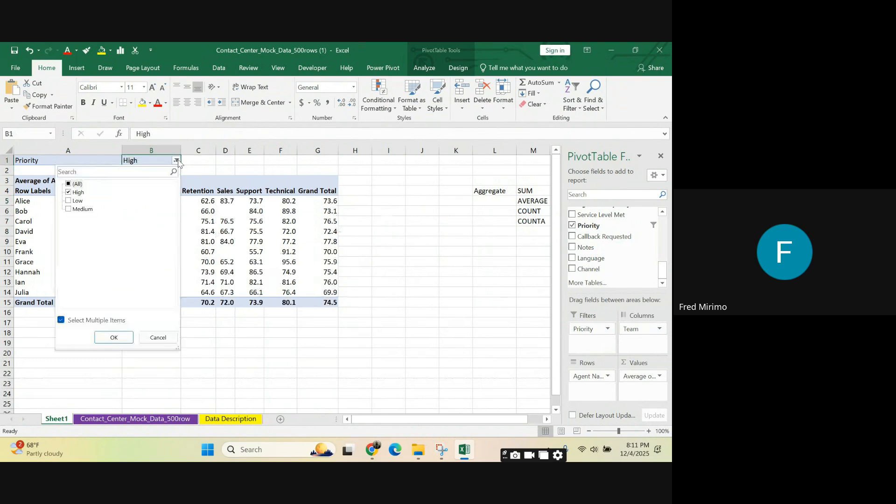
pyautogui.click(69, 192)
pyautogui.click(69, 201)
pyautogui.click(117, 337)
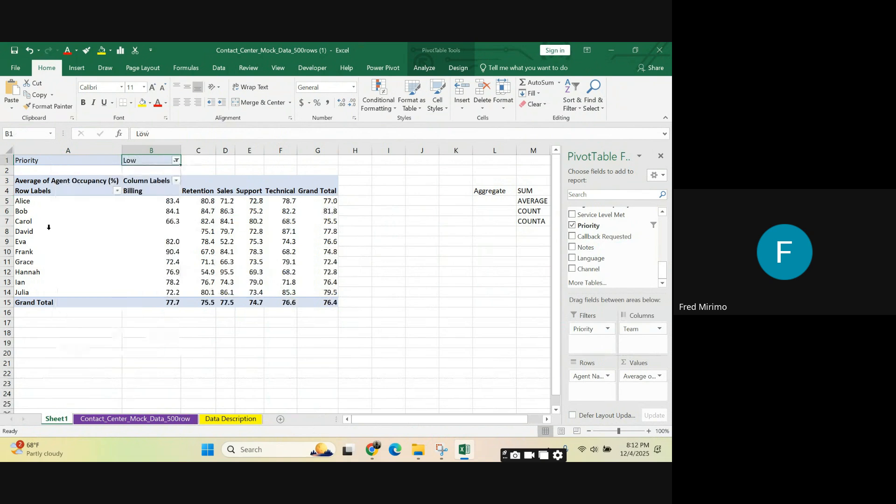
# Step: Set the Priority report filter to Medium only and highlight columns A to G of the PivotTable
pyautogui.click(176, 160)
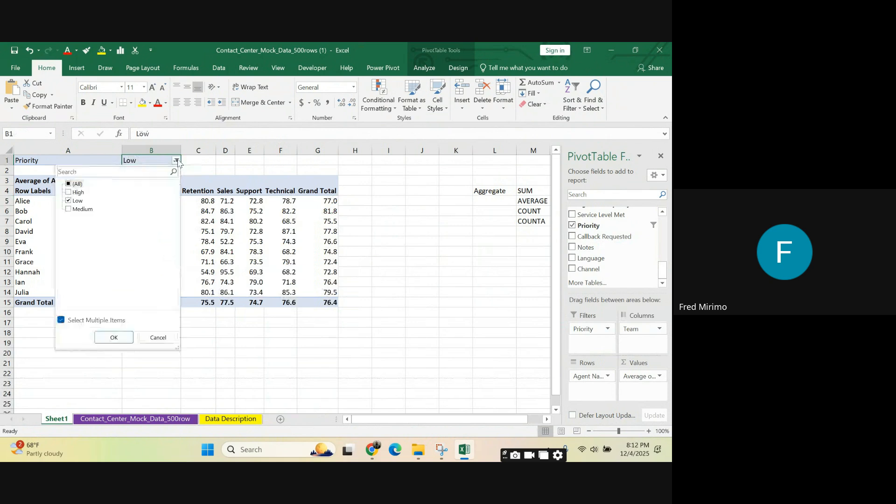
pyautogui.click(68, 200)
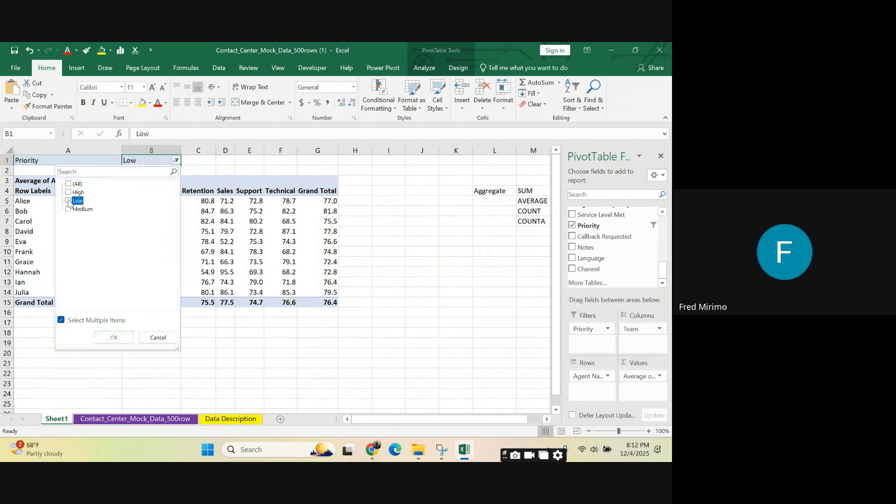
pyautogui.click(69, 210)
pyautogui.click(114, 337)
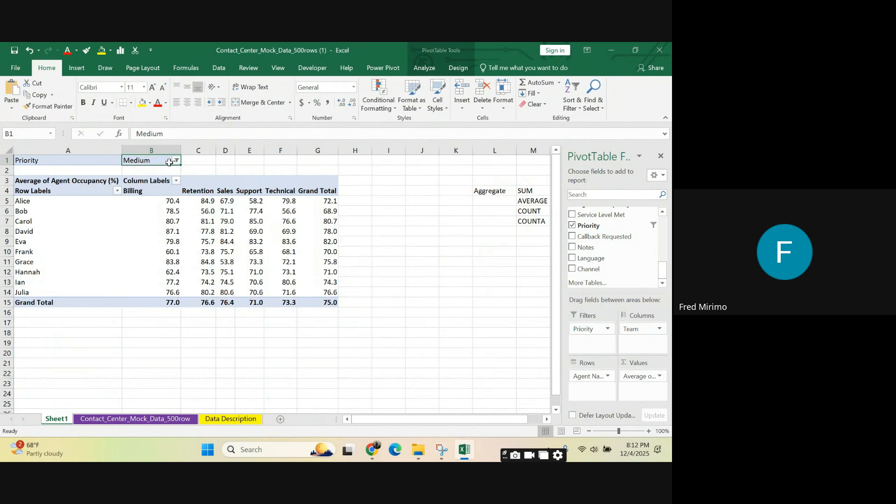
pyautogui.moveTo(72, 147); pyautogui.dragTo(327, 160)
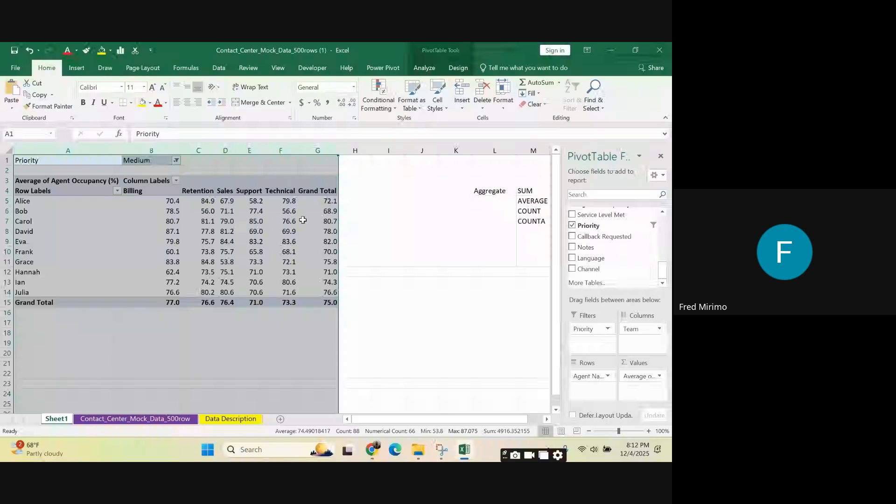
pyautogui.click(355, 230)
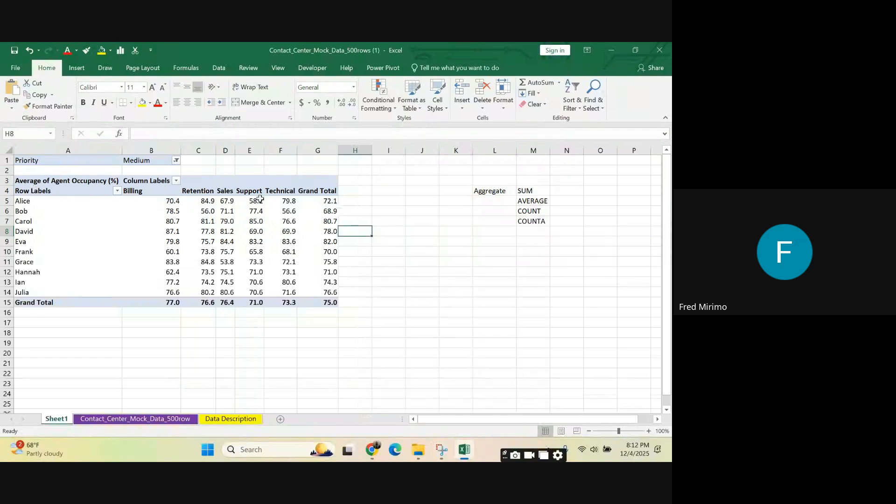
# Step: Try different combinations of High, Low and Medium in the Priority filter, and reapply Medium only
pyautogui.click(176, 161)
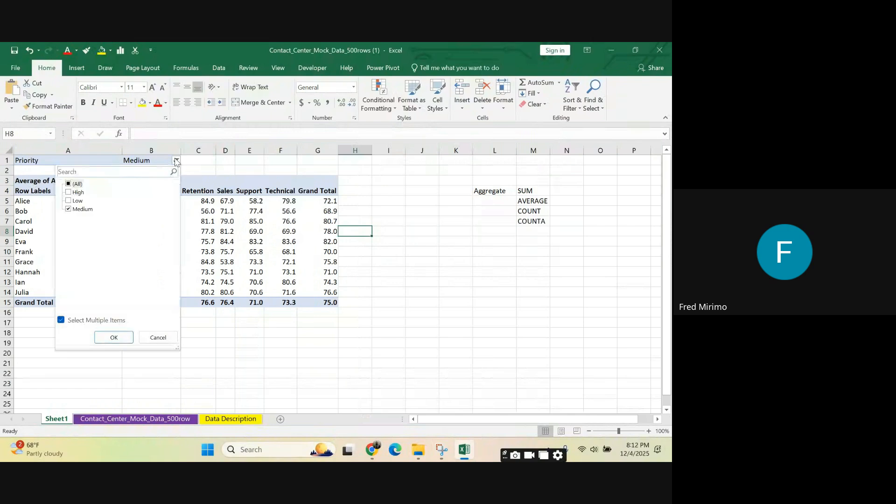
pyautogui.click(69, 192)
pyautogui.click(69, 209)
pyautogui.click(70, 202)
pyautogui.click(69, 208)
pyautogui.click(70, 201)
pyautogui.click(70, 192)
pyautogui.click(108, 336)
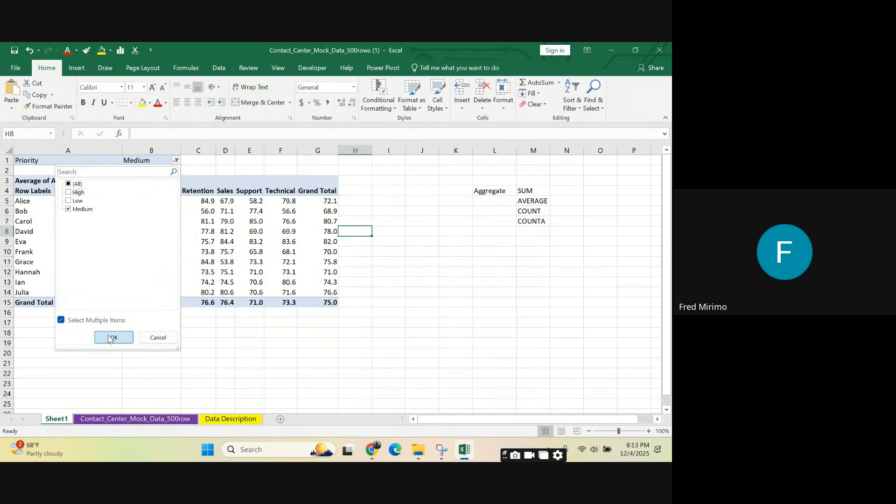
pyautogui.click(110, 338)
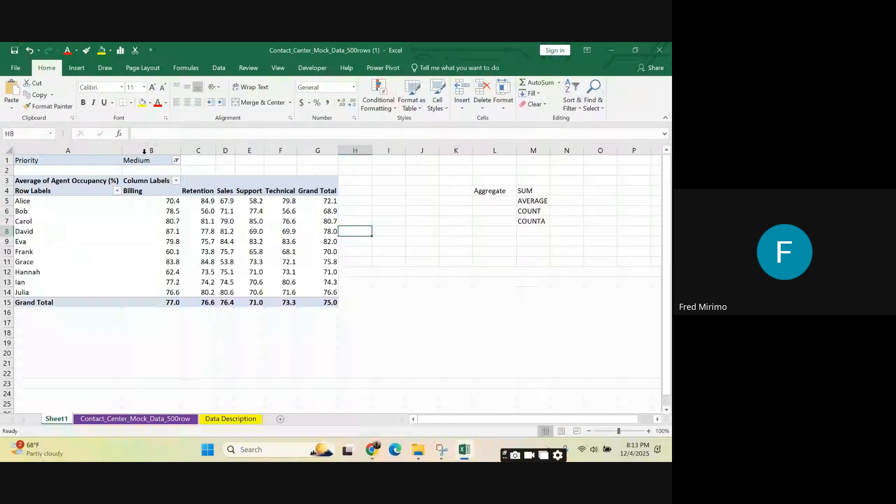
pyautogui.click(176, 160)
pyautogui.click(337, 253)
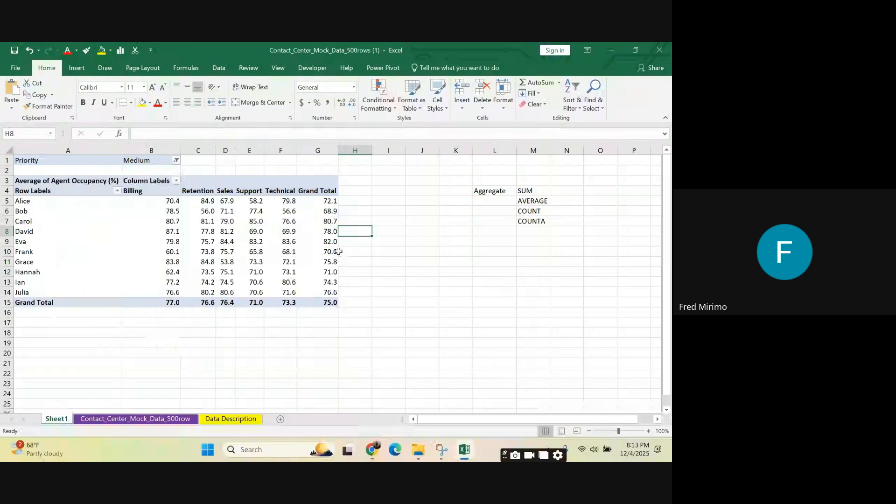
# Step: Examine the Medium-priority averages in D6:G6, C5, G7 and B5, and highlight all agent-by-team values in B5:F14
pyautogui.click(224, 210)
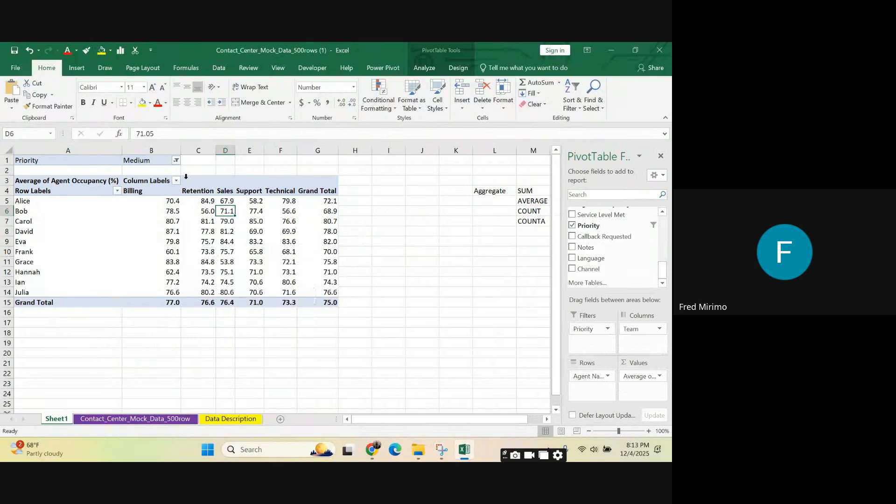
pyautogui.click(260, 211)
pyautogui.click(283, 213)
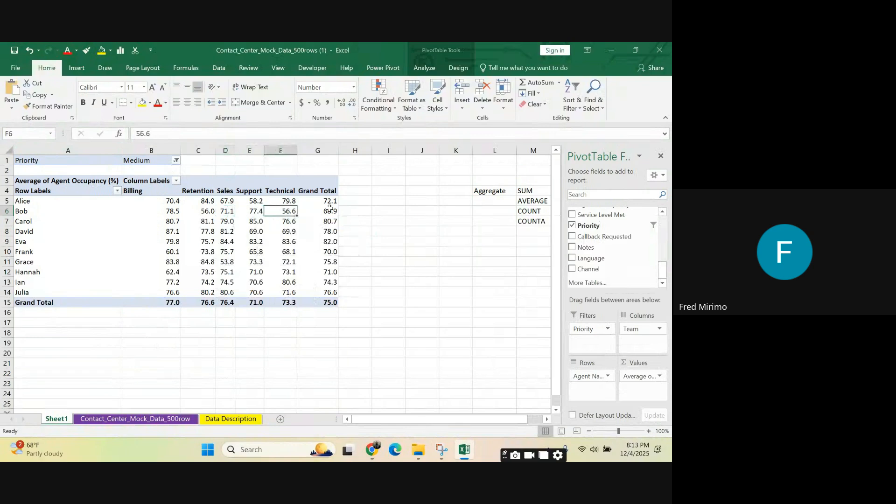
pyautogui.click(329, 210)
pyautogui.click(209, 201)
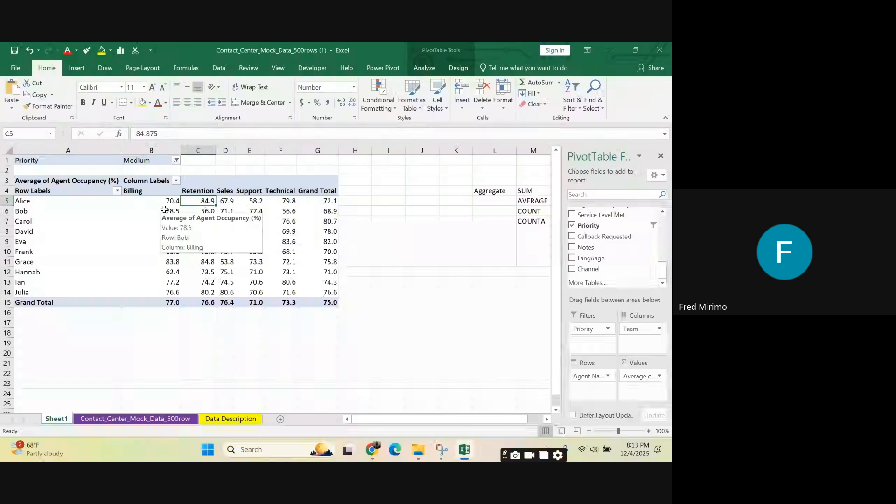
pyautogui.click(332, 218)
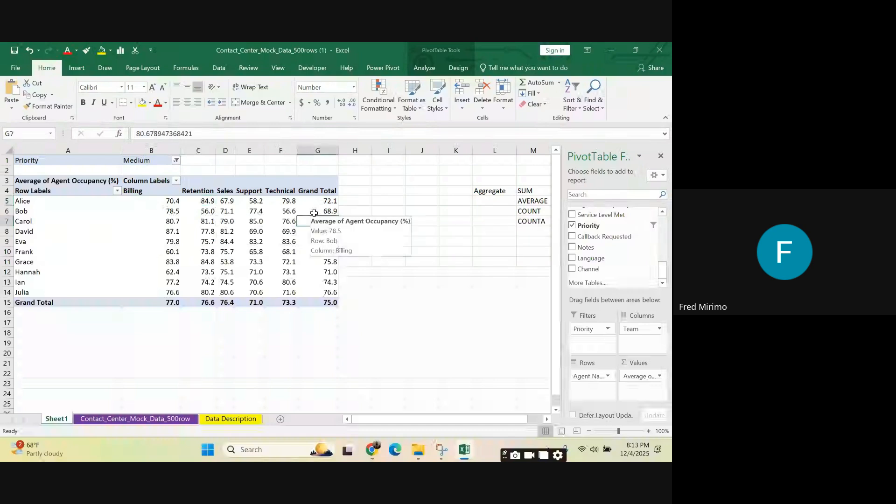
pyautogui.click(177, 202)
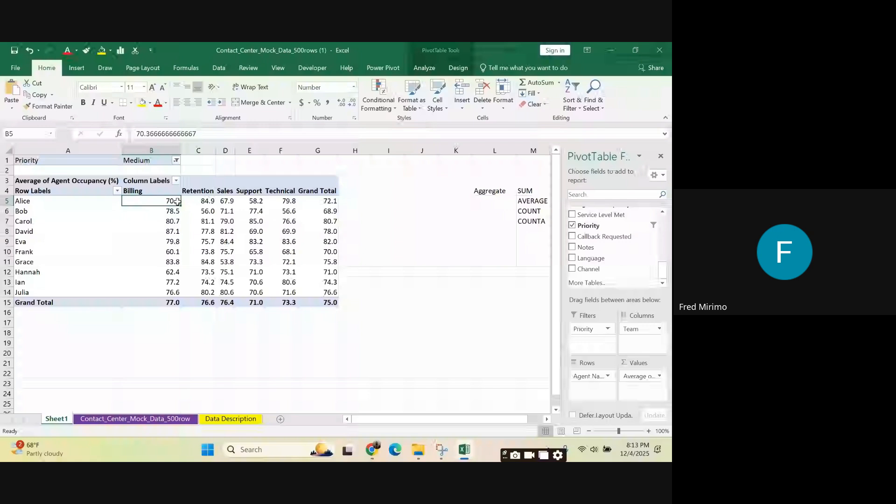
pyautogui.moveTo(176, 201); pyautogui.dragTo(290, 291)
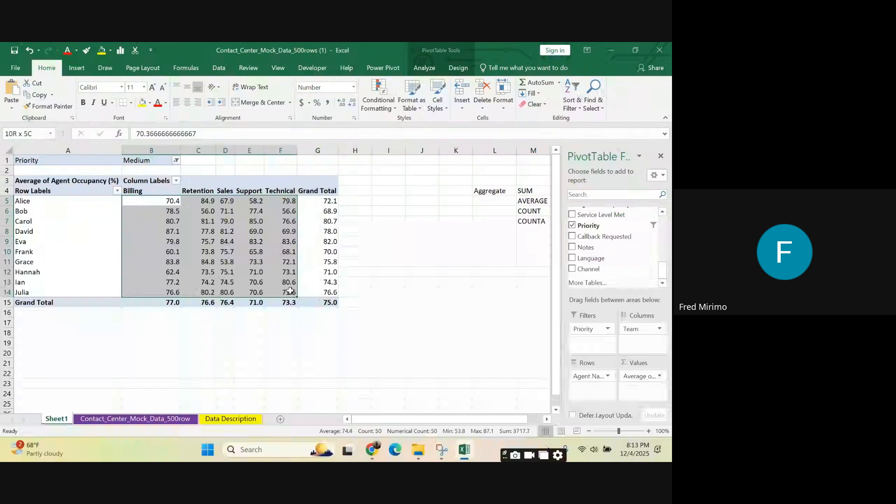
# Step: Move the Team field from the PivotTable's Columns area to Rows, beneath Agent Name
pyautogui.click(321, 253)
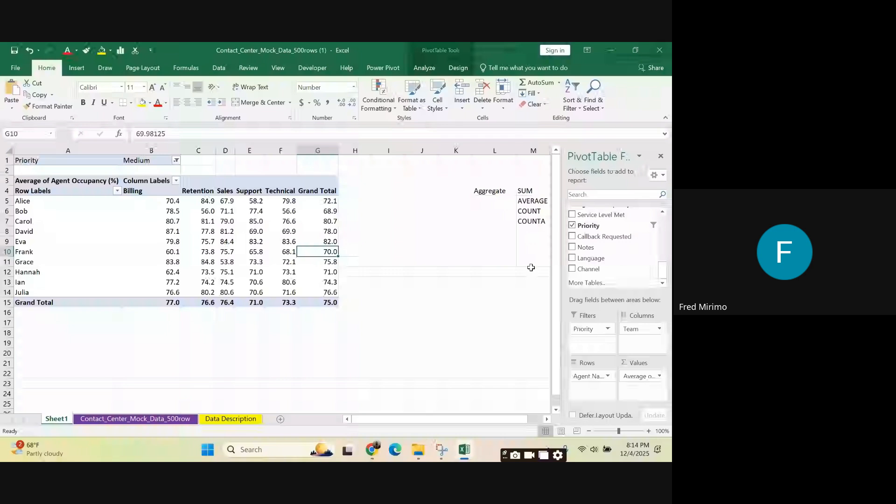
pyautogui.scroll(8, 588, 229)
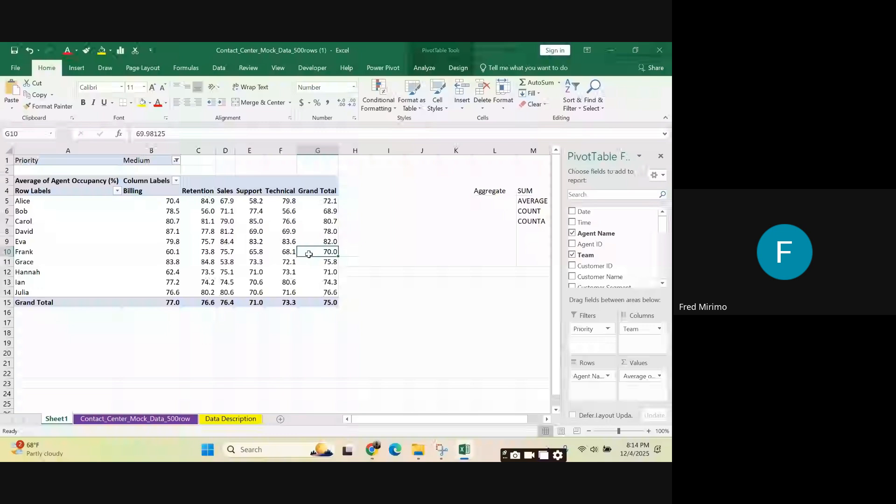
pyautogui.click(68, 262)
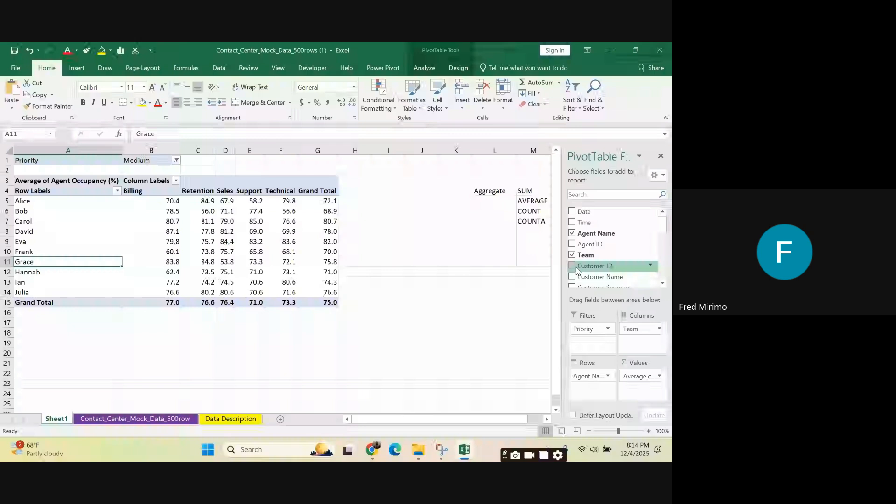
pyautogui.moveTo(635, 329); pyautogui.dragTo(615, 356)
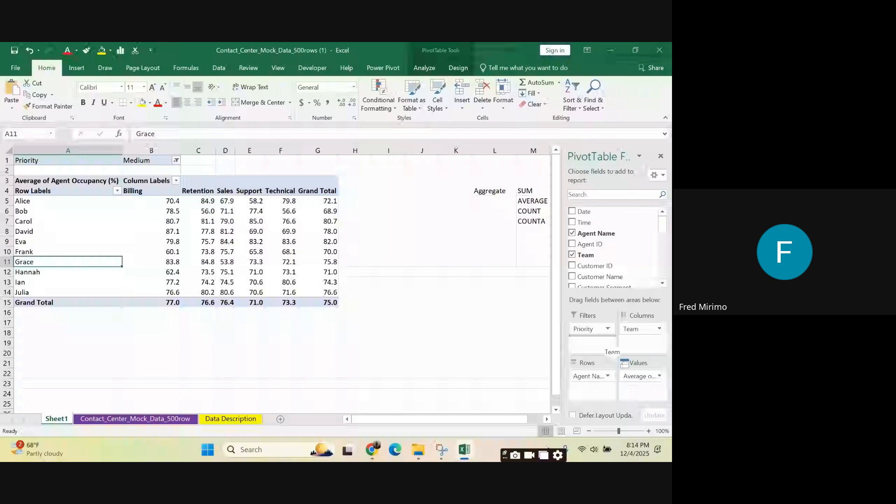
pyautogui.moveTo(614, 355); pyautogui.dragTo(591, 389)
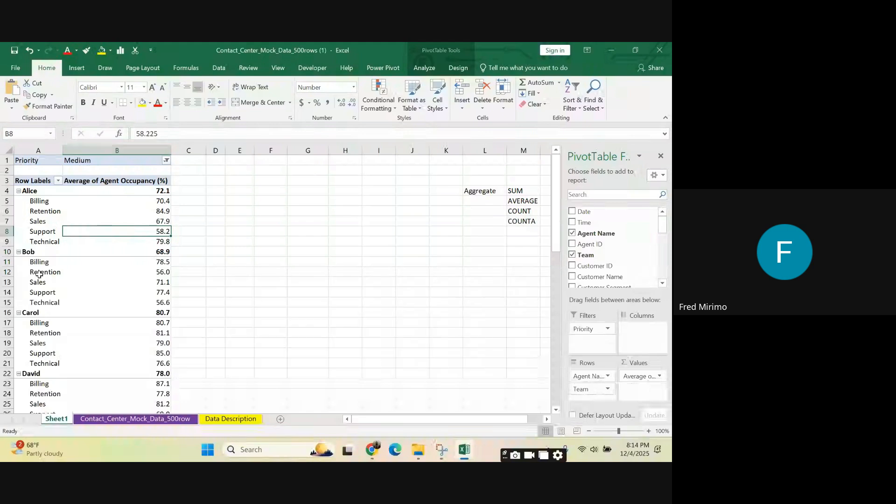
# Step: Examine the teams nested under each agent in the row layout, from the first agent's Billing row down to the Grand Total
pyautogui.click(41, 201)
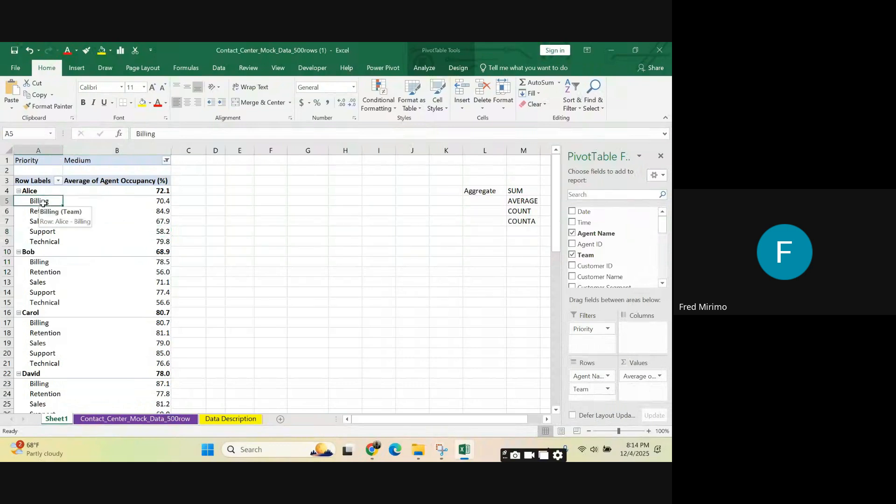
pyautogui.click(42, 211)
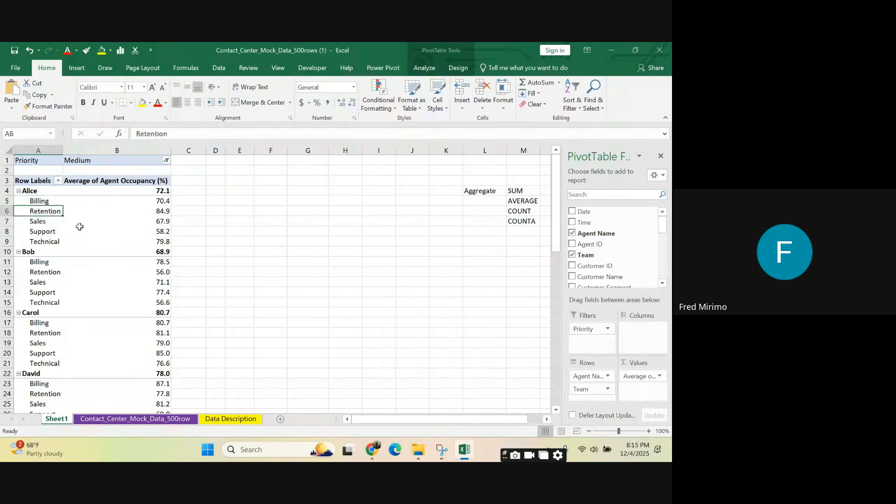
pyautogui.click(58, 233)
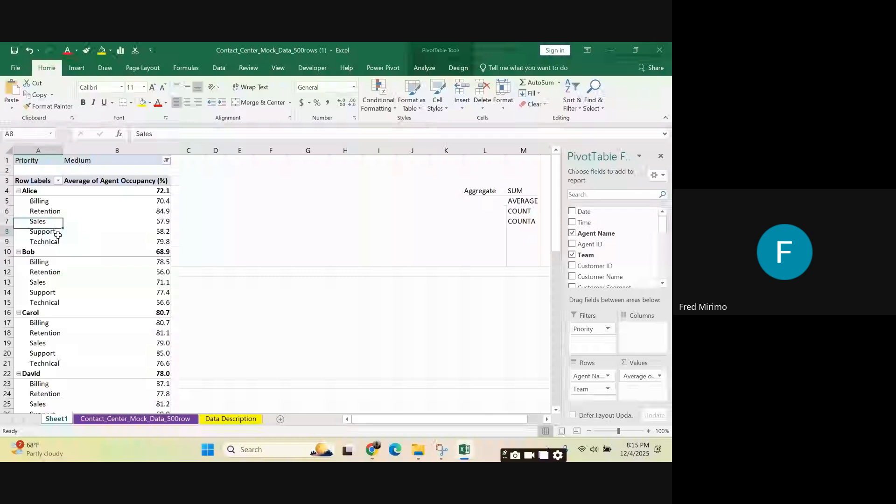
pyautogui.click(56, 240)
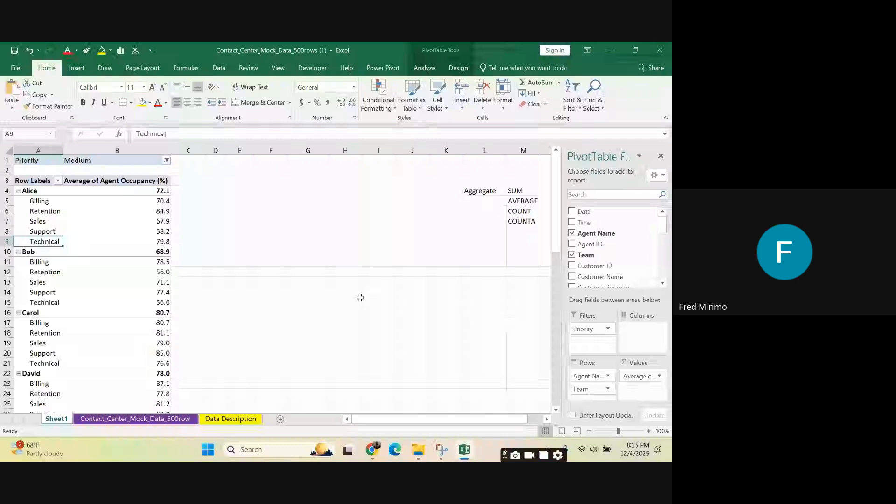
pyautogui.scroll(-8, 361, 297)
pyautogui.scroll(-8, 109, 289)
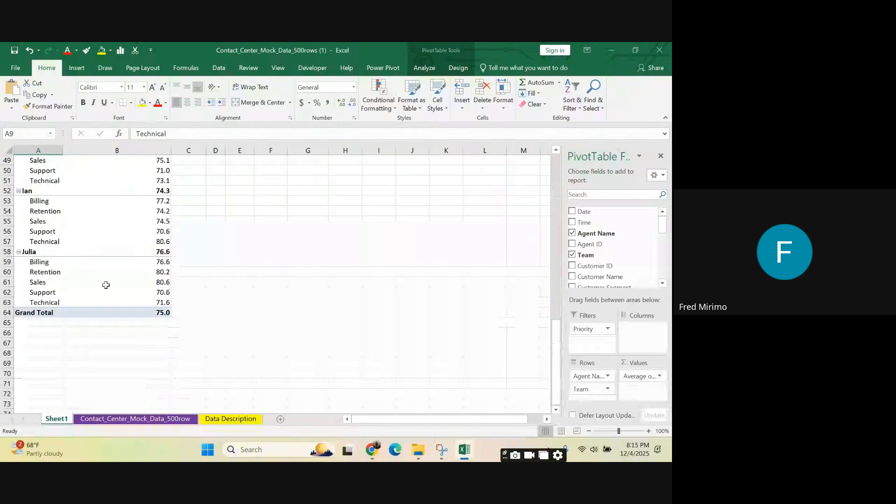
pyautogui.click(70, 313)
pyautogui.scroll(16, 63, 234)
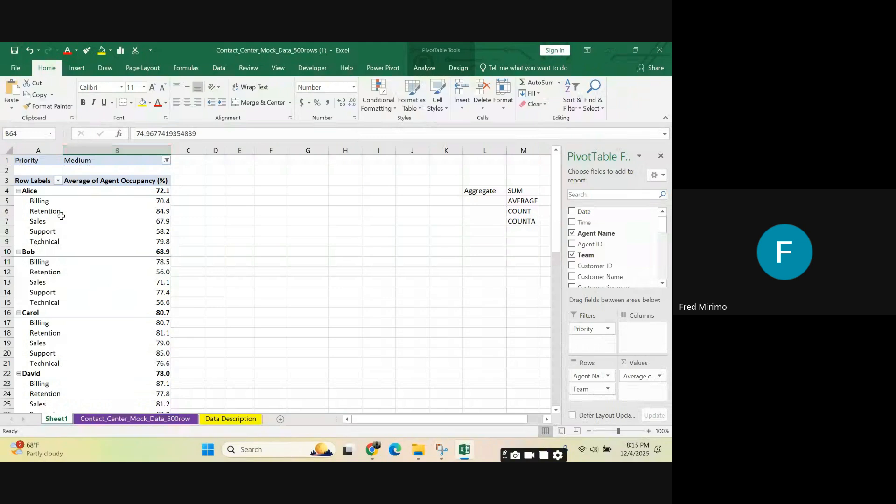
pyautogui.moveTo(114, 300)
pyautogui.scroll(-5, 52, 234)
pyautogui.scroll(-20, 53, 233)
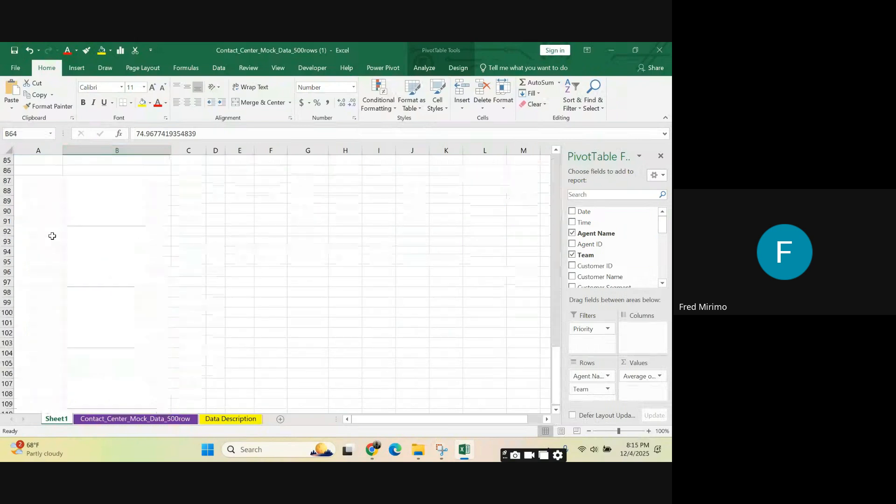
pyautogui.scroll(12, 59, 233)
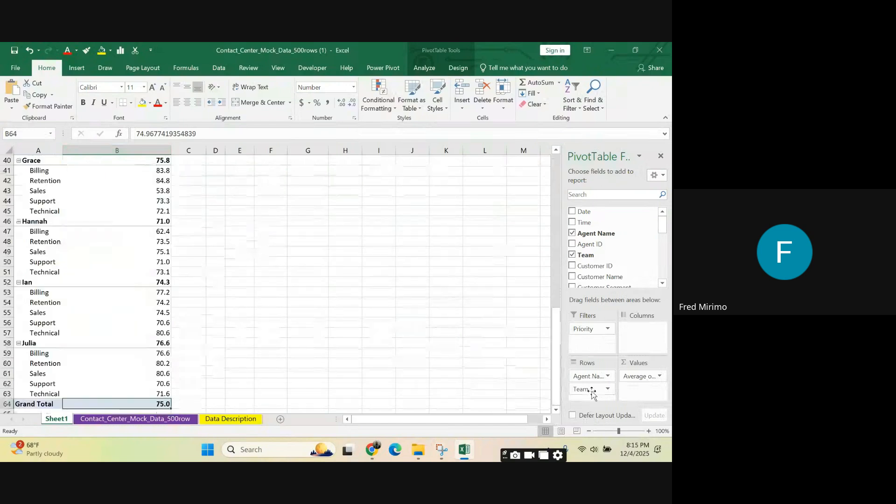
# Step: Move the Team field back to the PivotTable's Columns area and check the averages in the Technical column
pyautogui.moveTo(592, 389); pyautogui.dragTo(645, 335)
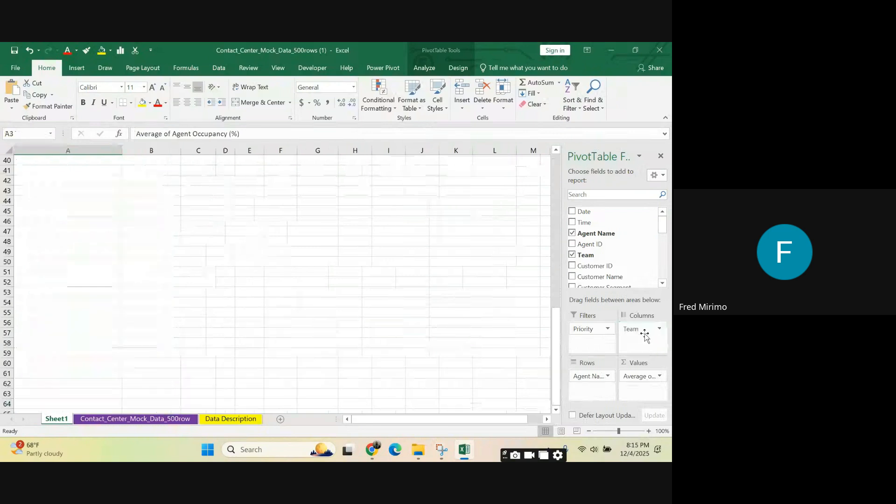
pyautogui.scroll(13, 299, 274)
pyautogui.click(305, 193)
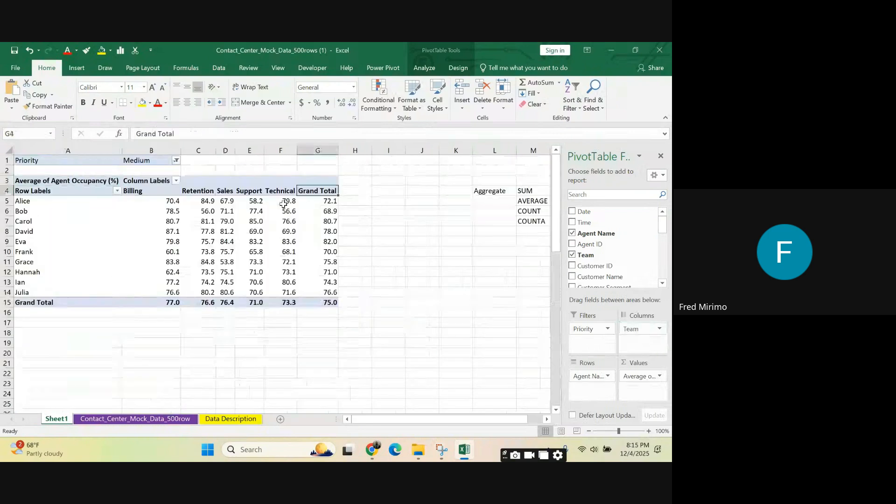
pyautogui.click(284, 204)
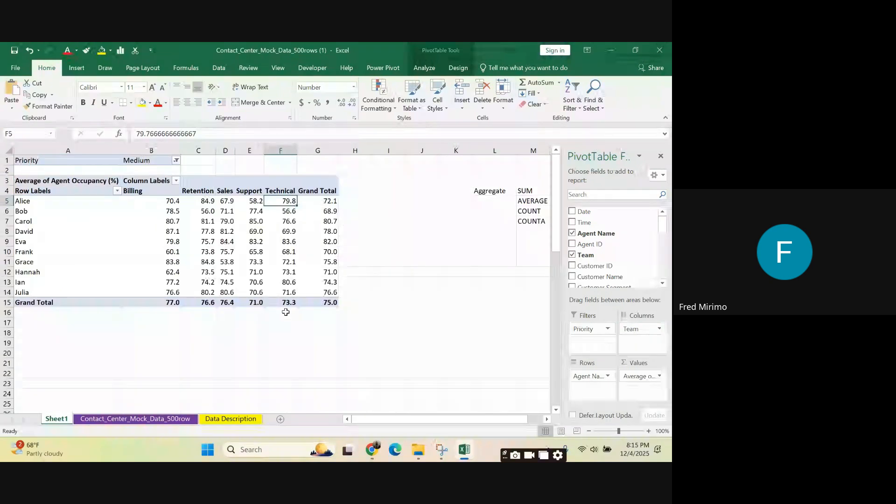
pyautogui.click(293, 223)
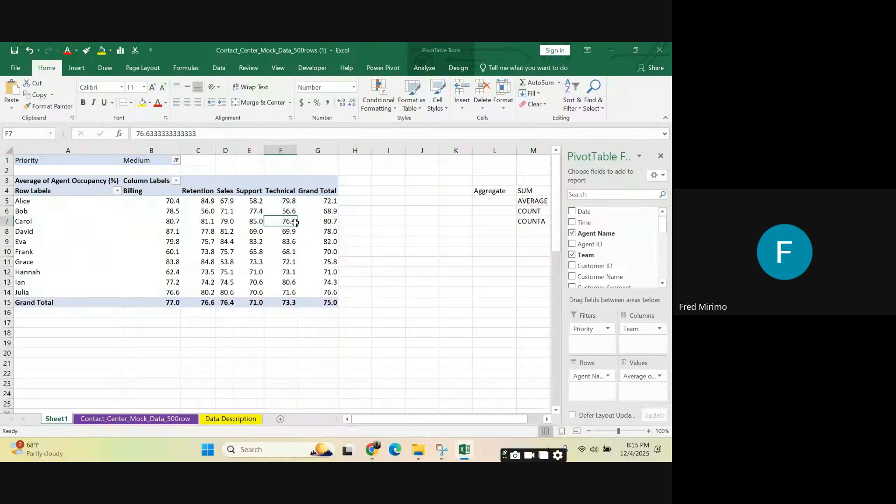
pyautogui.click(414, 272)
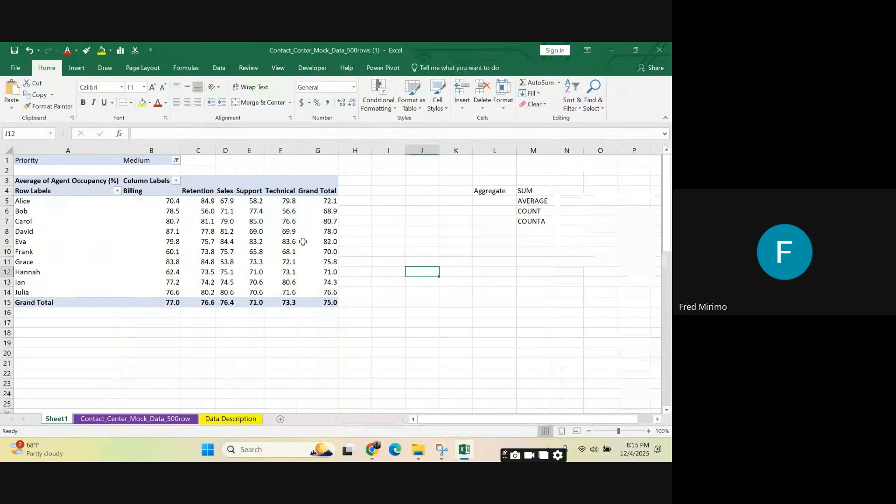
# Step: Replace the average of Agent Occupancy (%) in the PivotTable's Values area with a count of Agent ID
pyautogui.click(306, 241)
pyautogui.click(319, 199)
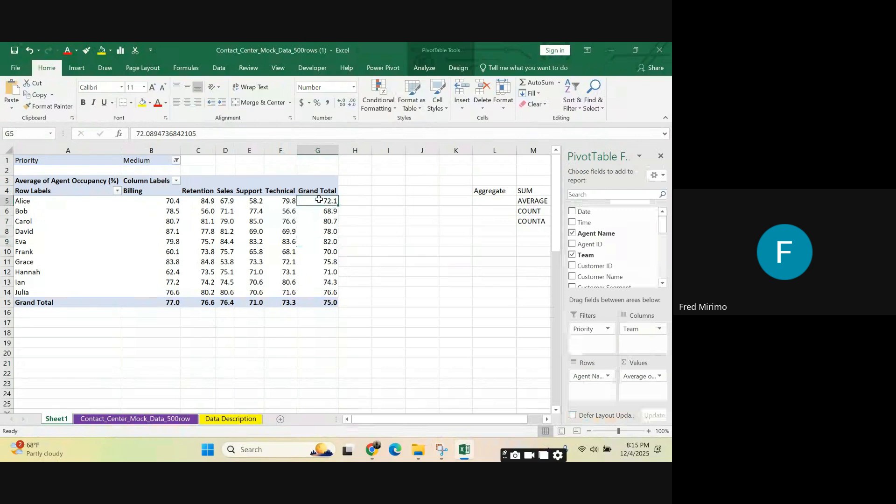
pyautogui.moveTo(319, 200)
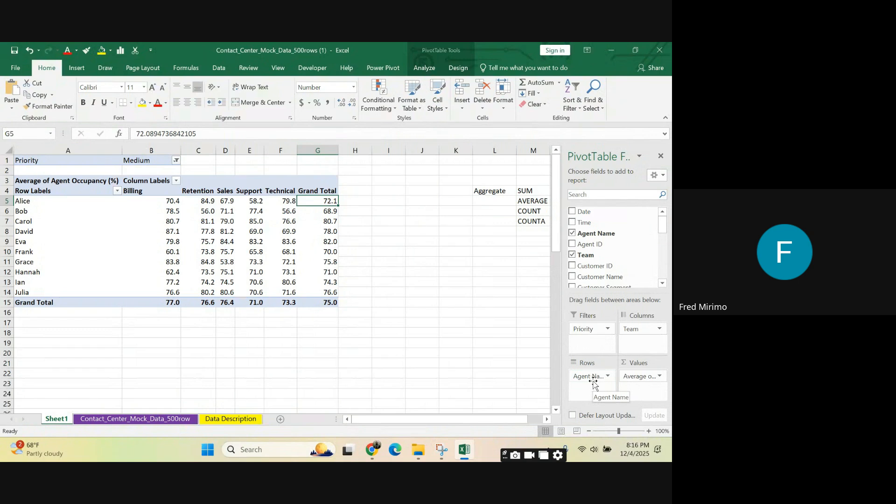
pyautogui.moveTo(635, 379); pyautogui.dragTo(392, 320)
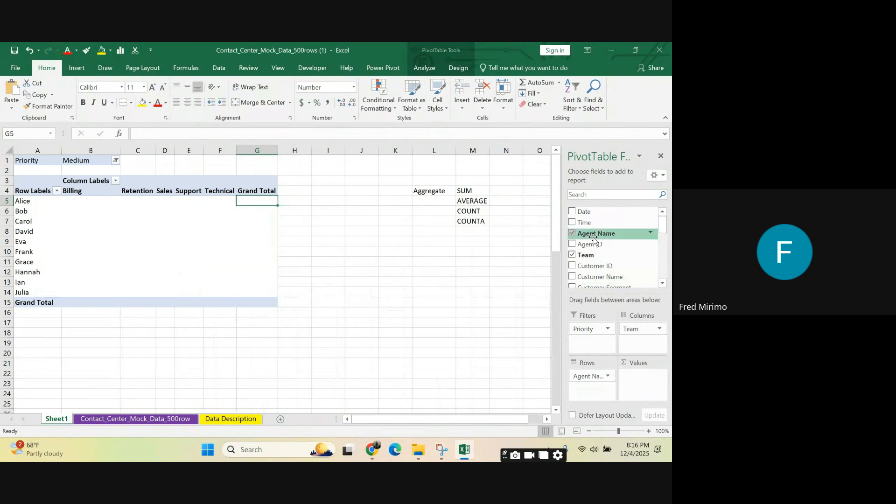
pyautogui.moveTo(592, 245); pyautogui.dragTo(648, 388)
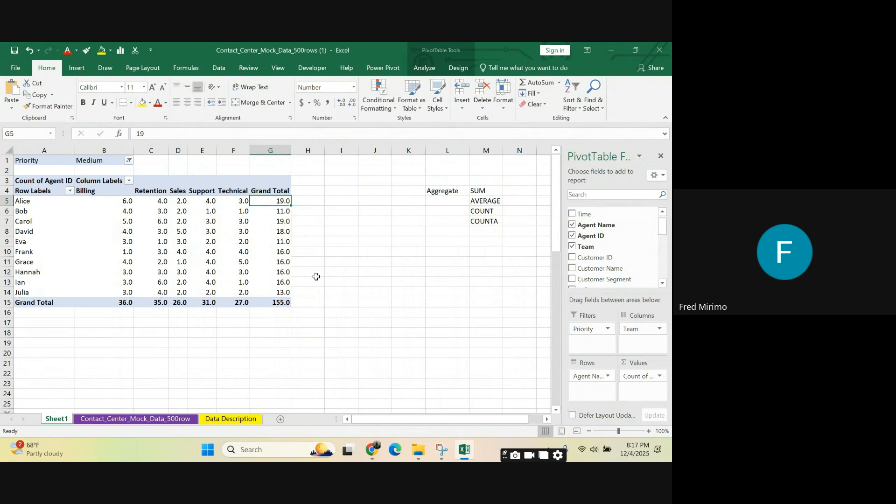
# Step: Examine the source data columns on the Contact_Center_Mock_Data_500row sheet, through to the Channel entries in Z377:Z379
pyautogui.click(147, 419)
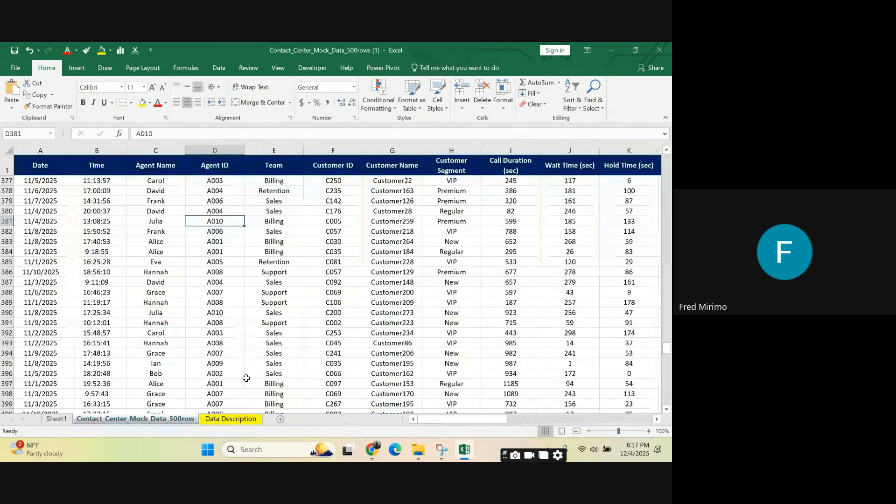
pyautogui.moveTo(452, 419); pyautogui.dragTo(493, 415)
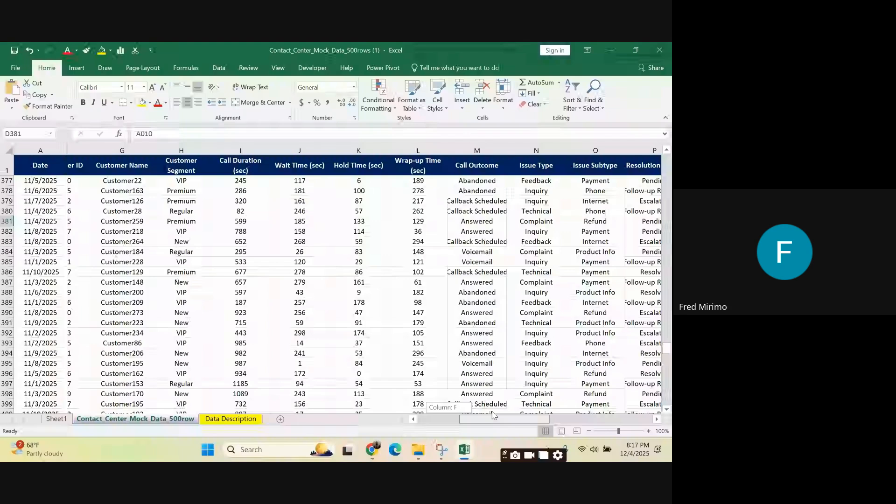
pyautogui.moveTo(494, 415); pyautogui.dragTo(590, 418)
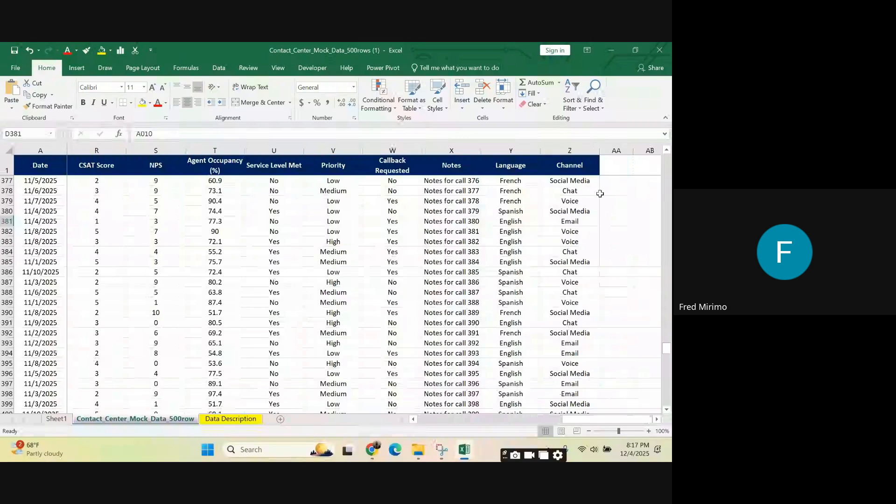
pyautogui.click(599, 191)
pyautogui.click(571, 181)
pyautogui.click(573, 188)
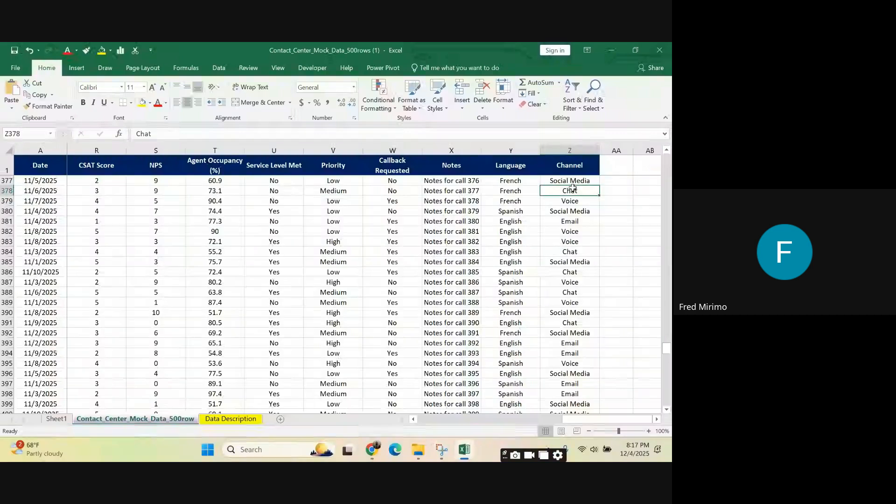
pyautogui.click(573, 181)
pyautogui.click(566, 200)
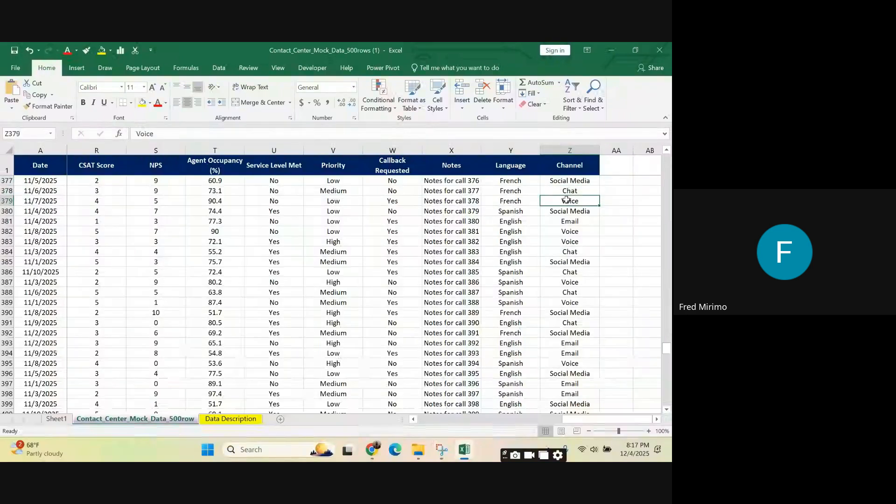
# Step: Return to Sheet1 and check the first agent's Billing and Grand Total counts in row 5
pyautogui.click(63, 419)
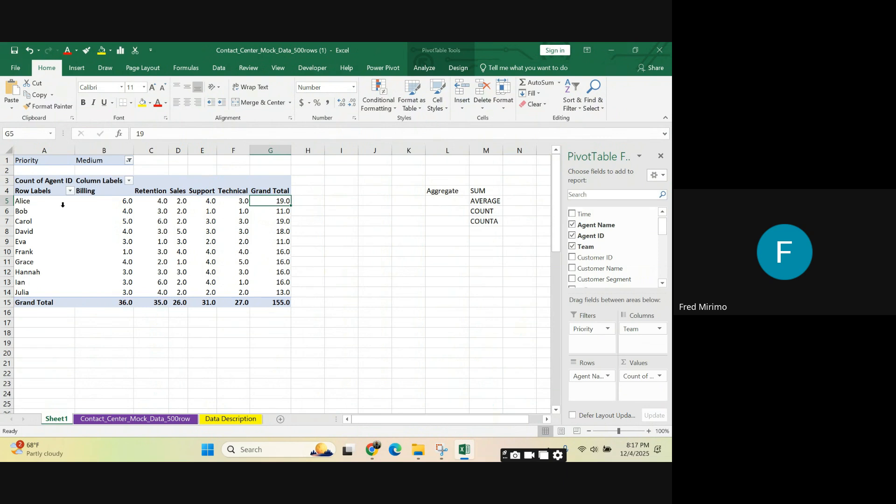
pyautogui.click(38, 202)
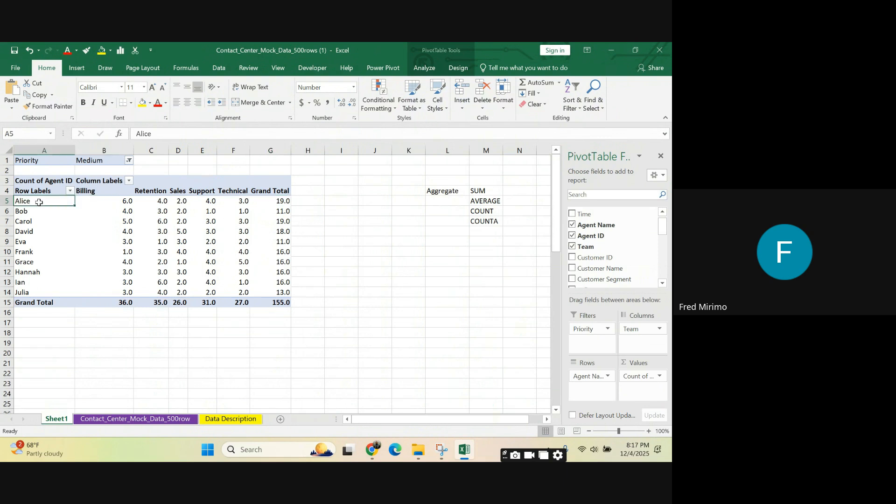
pyautogui.click(124, 201)
pyautogui.click(285, 200)
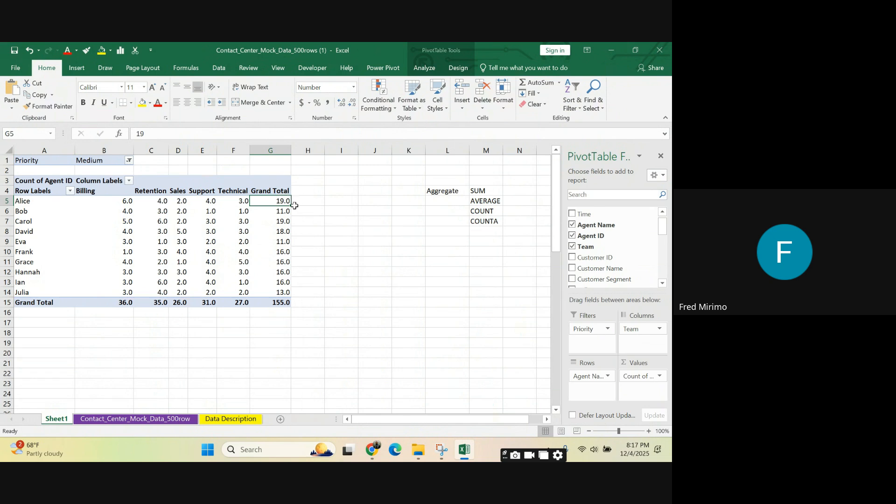
# Step: Add the Date field to the PivotTable's Filters area below Priority and check the two filter labels in A1:A2
pyautogui.scroll(-3, 586, 254)
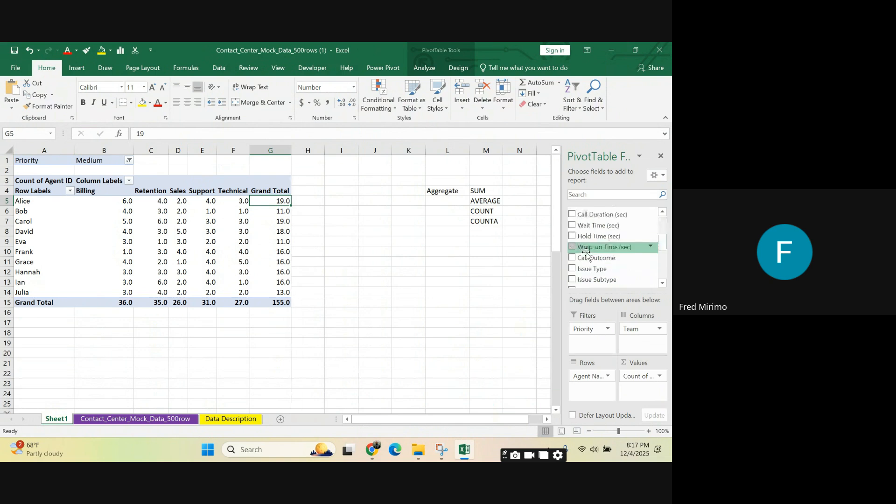
pyautogui.scroll(3, 586, 255)
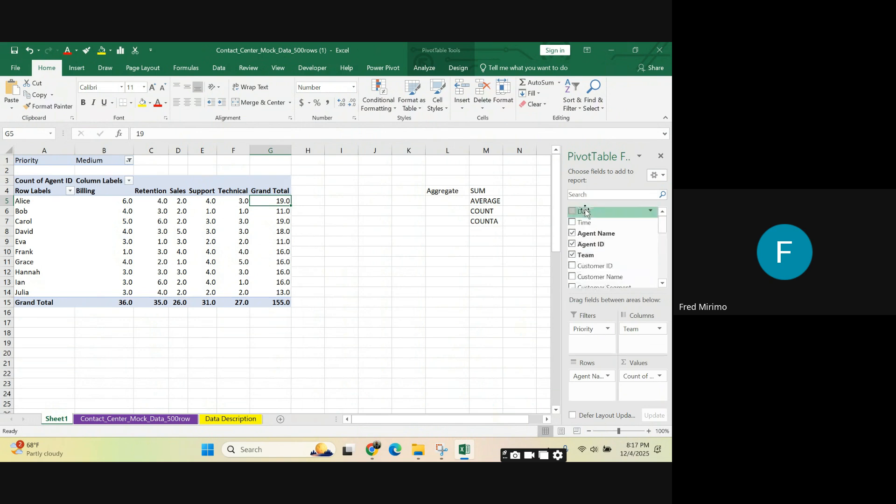
pyautogui.moveTo(586, 211); pyautogui.dragTo(586, 348)
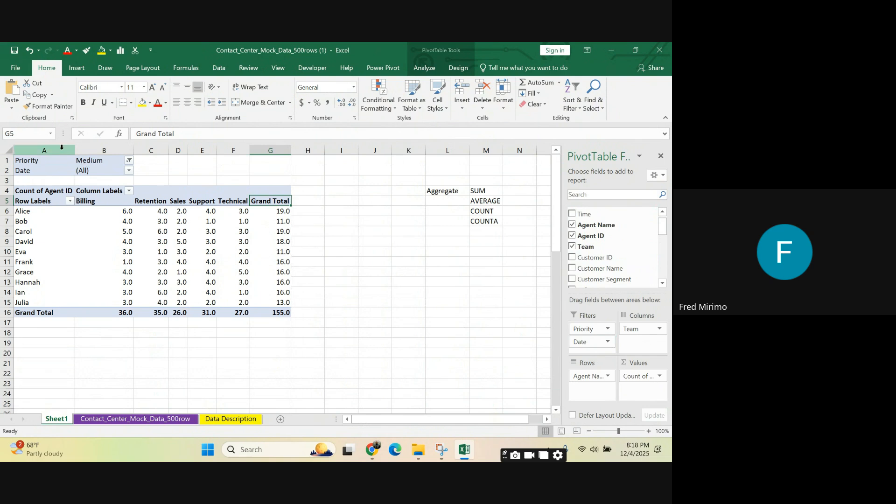
pyautogui.click(40, 159)
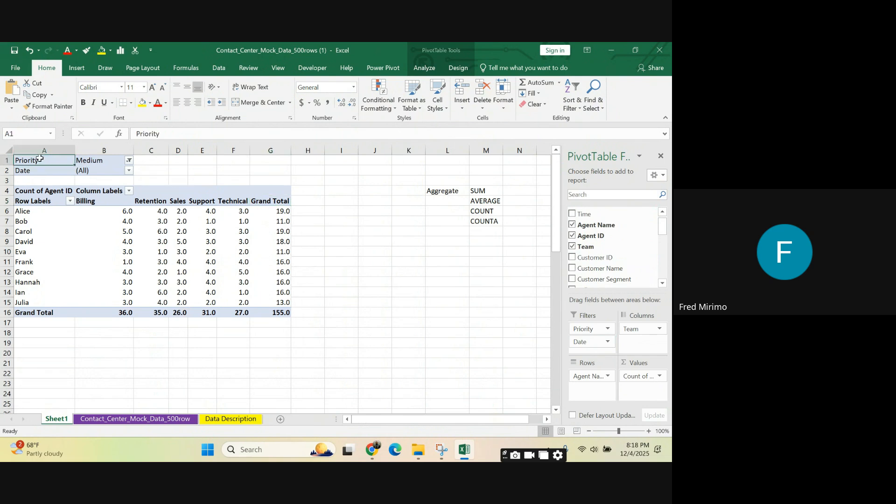
pyautogui.click(43, 172)
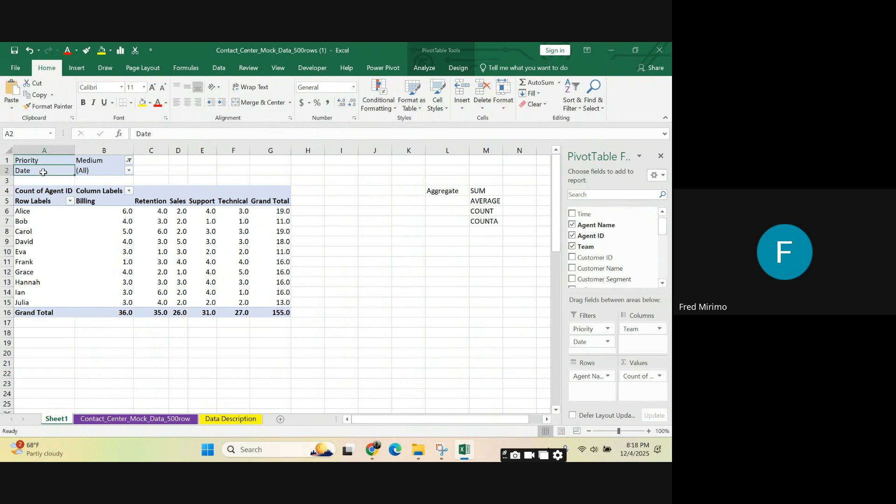
# Step: Allow multiple selections in the PivotTable's Date filter and filter the report to 11/1/2025 only
pyautogui.click(129, 170)
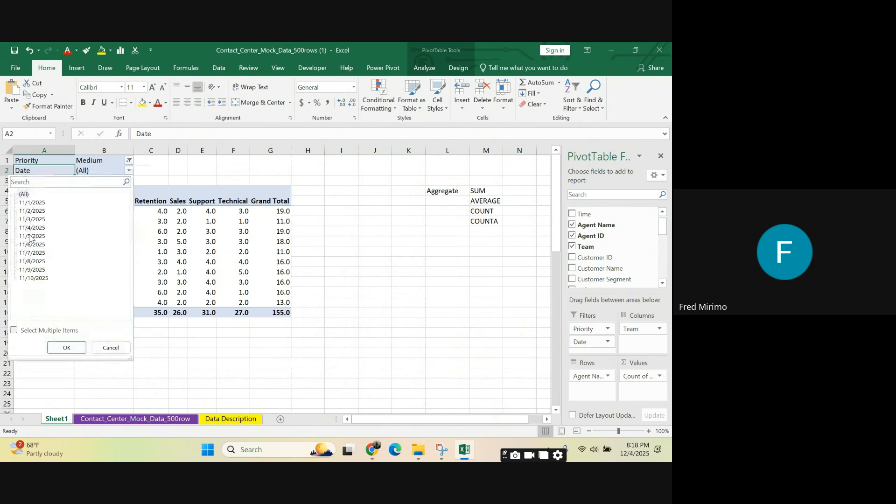
pyautogui.click(14, 330)
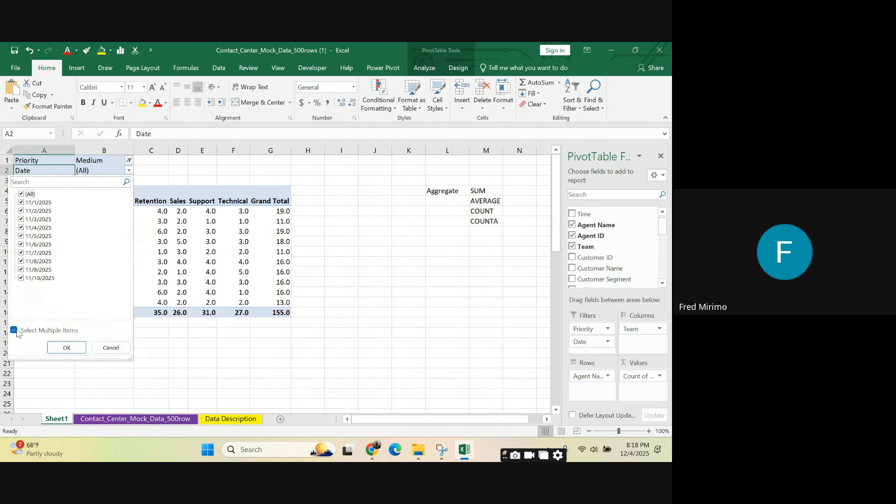
pyautogui.click(22, 195)
pyautogui.click(21, 203)
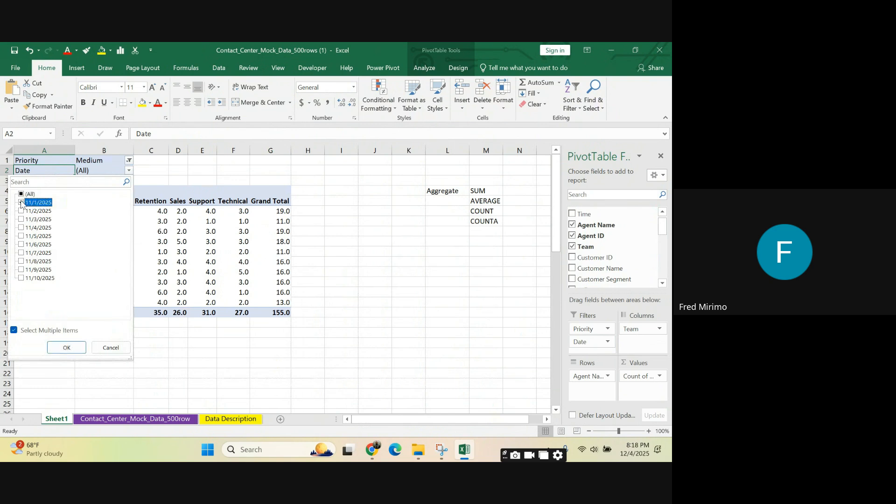
pyautogui.click(61, 349)
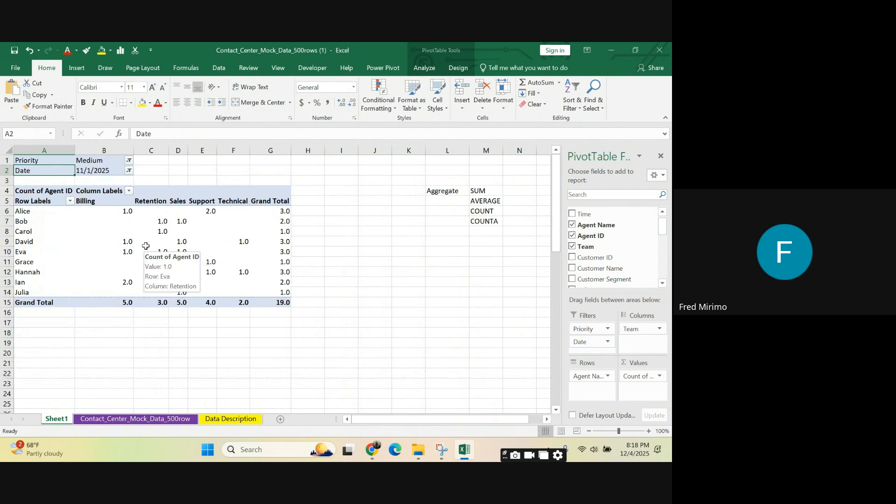
# Step: Switch the PivotTable's Date filter to 11/2/2025 only
pyautogui.click(99, 172)
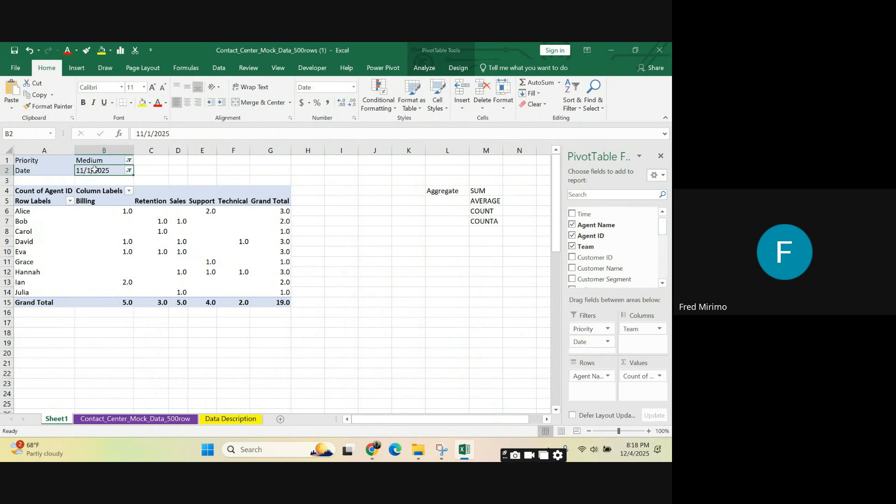
pyautogui.click(129, 170)
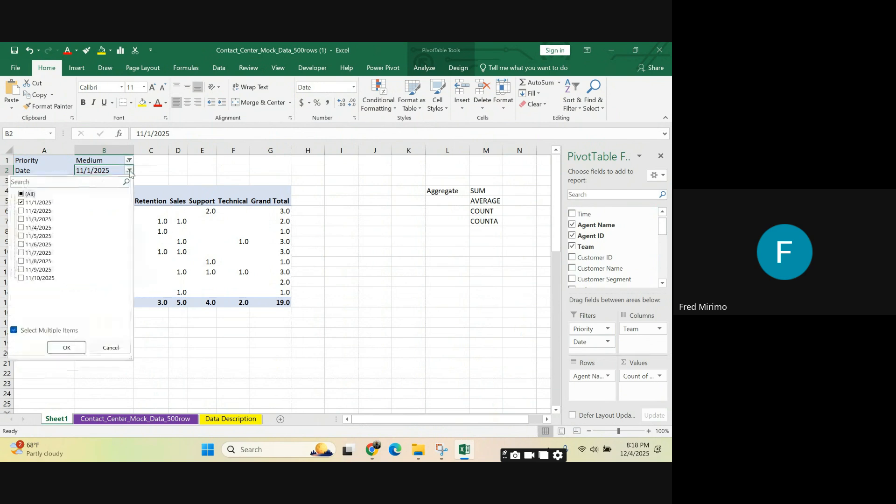
pyautogui.click(21, 203)
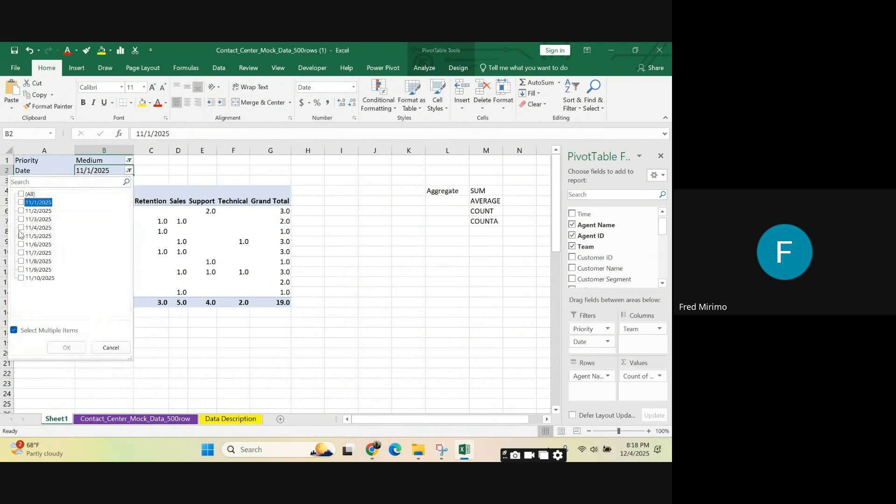
pyautogui.click(21, 211)
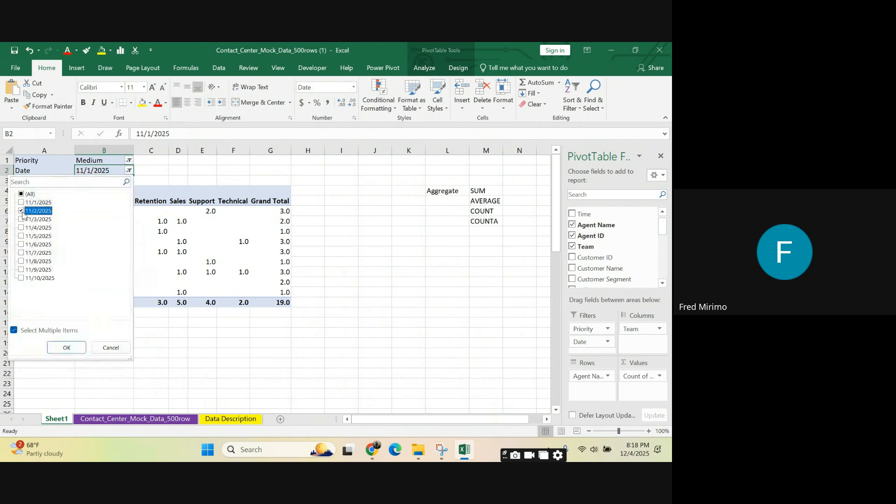
pyautogui.click(56, 349)
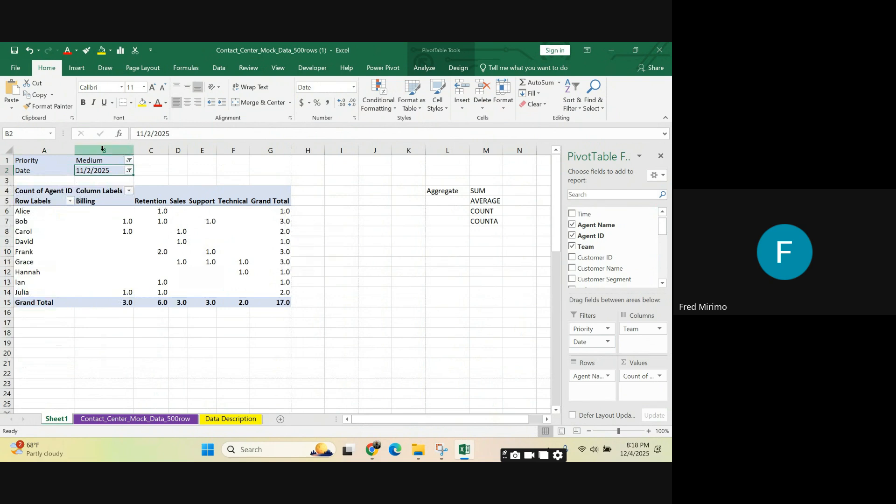
# Step: Include the High and Low priorities alongside Medium in the PivotTable's Priority filter
pyautogui.click(129, 160)
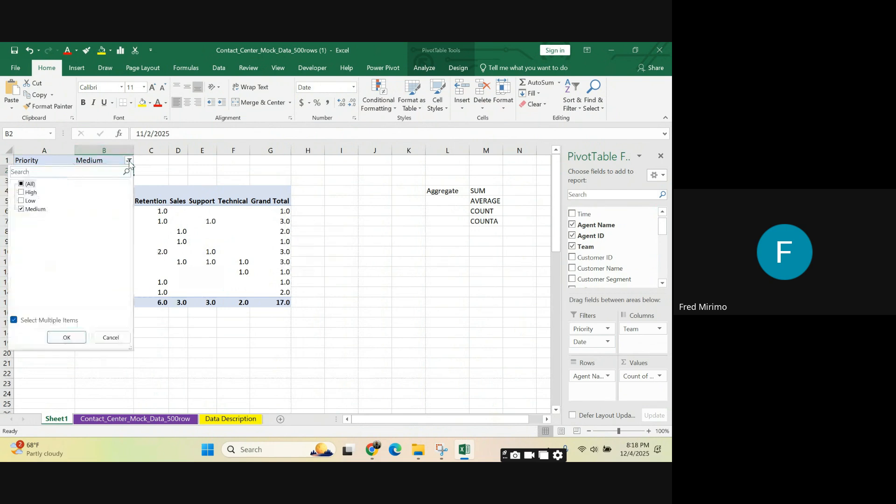
pyautogui.click(31, 192)
pyautogui.click(30, 200)
pyautogui.click(66, 337)
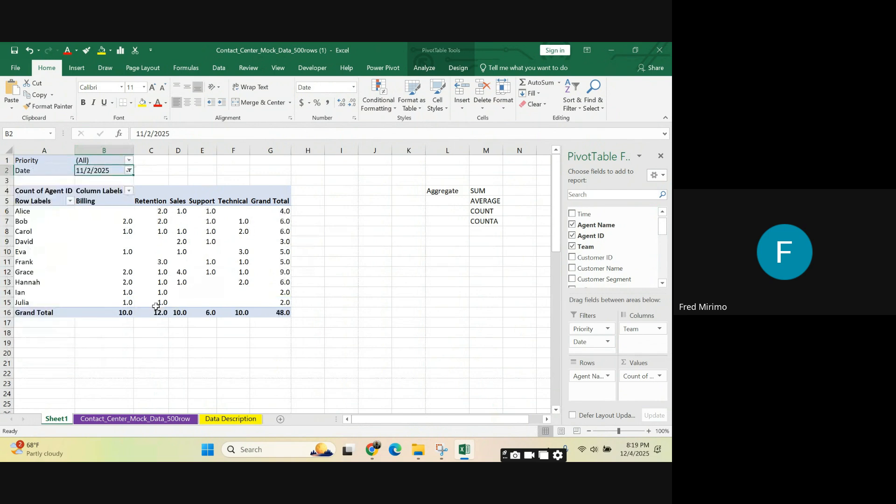
pyautogui.click(319, 261)
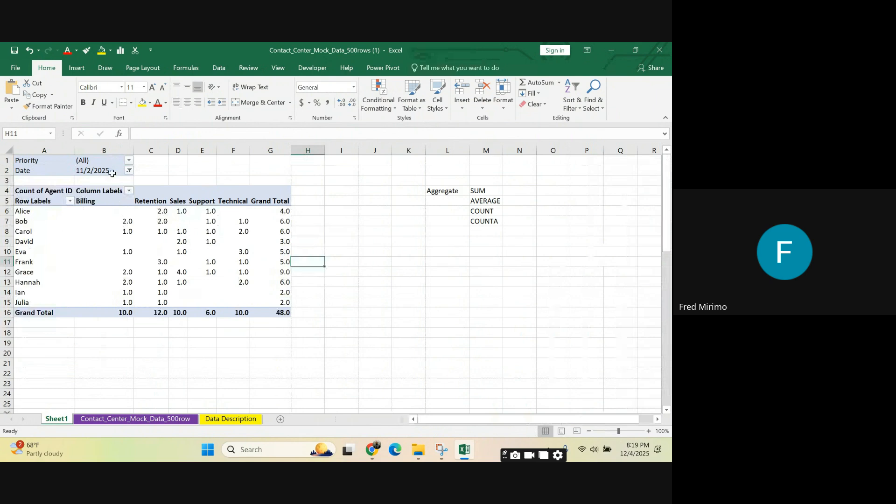
pyautogui.click(128, 171)
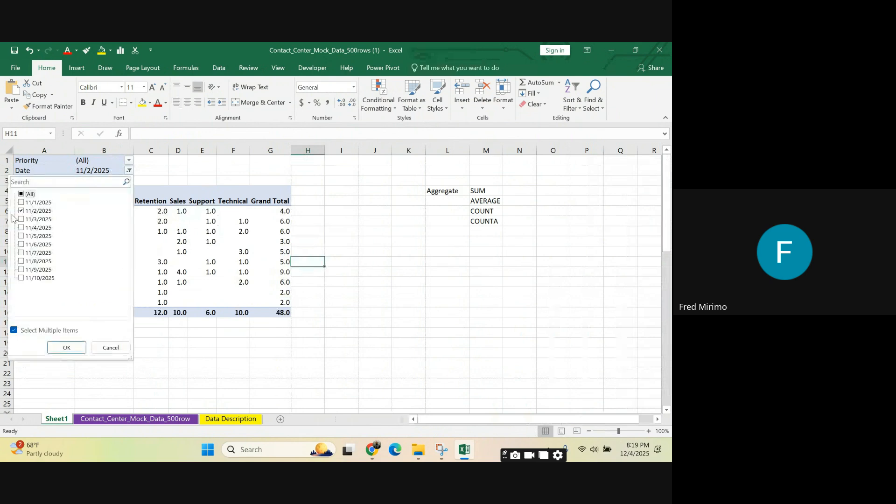
pyautogui.click(22, 212)
pyautogui.click(371, 309)
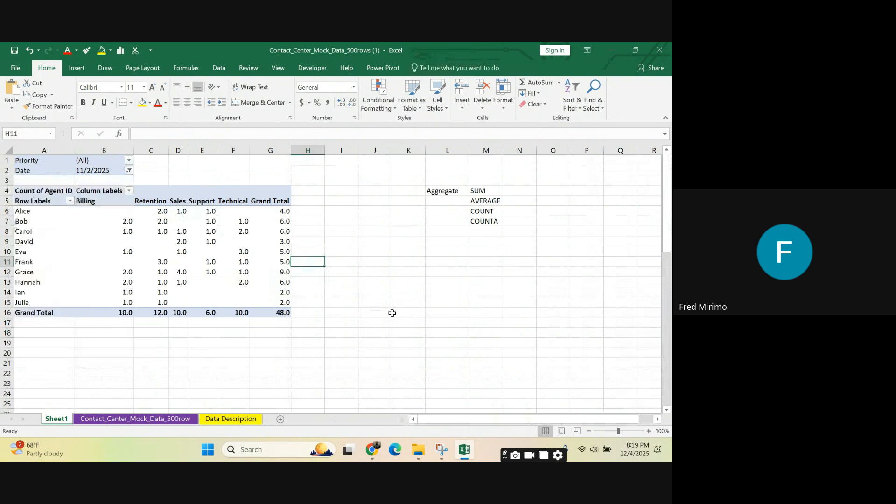
# Step: Try to move the Date field from the PivotTable's Filters area to its Columns area
pyautogui.click(212, 214)
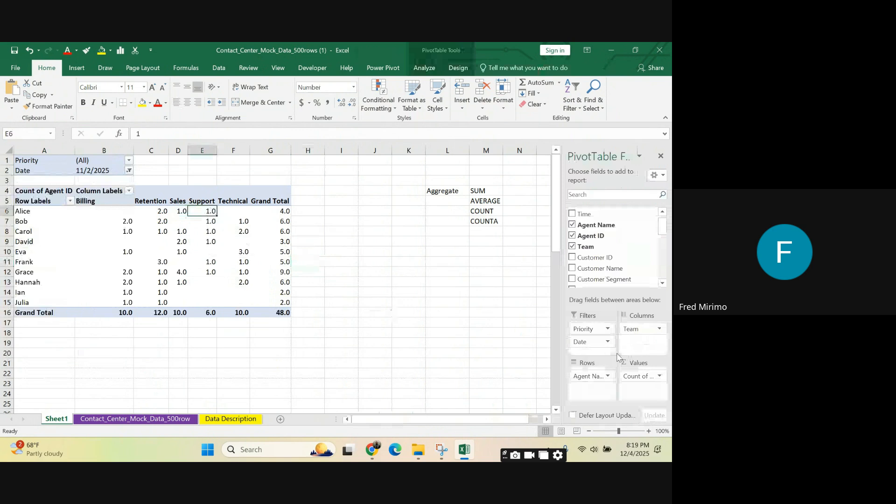
pyautogui.moveTo(578, 343); pyautogui.dragTo(646, 349)
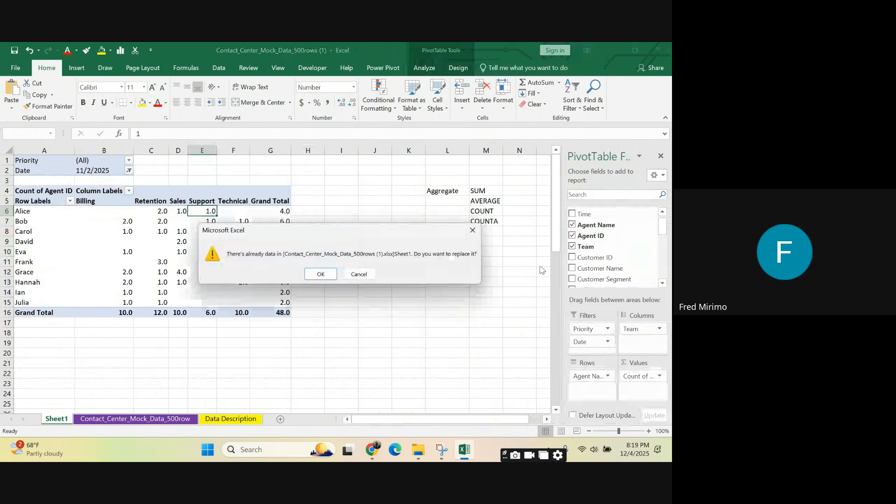
pyautogui.click(472, 231)
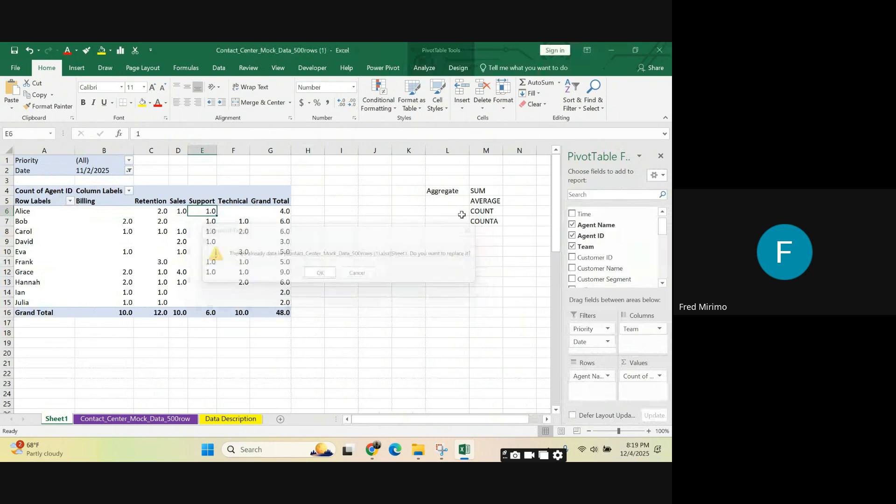
# Step: Delete the Aggregate notes listing SUM, AVERAGE, COUNT and COUNTA beside the PivotTable in L4:M7
pyautogui.click(447, 151)
pyautogui.moveTo(375, 180); pyautogui.dragTo(537, 290)
pyautogui.click(464, 250)
# Step: Swap the PivotTable fields so that Date goes into the Columns area and Team into the Filters area
pyautogui.click(230, 233)
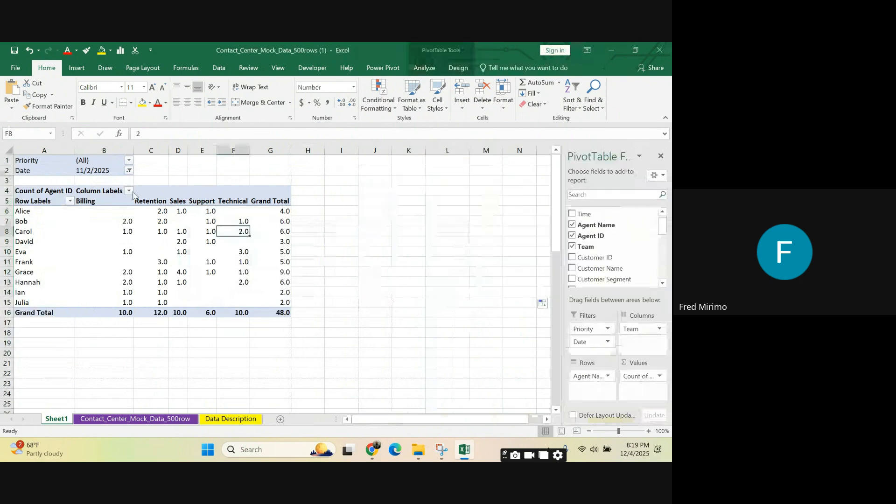
pyautogui.moveTo(583, 342); pyautogui.dragTo(644, 347)
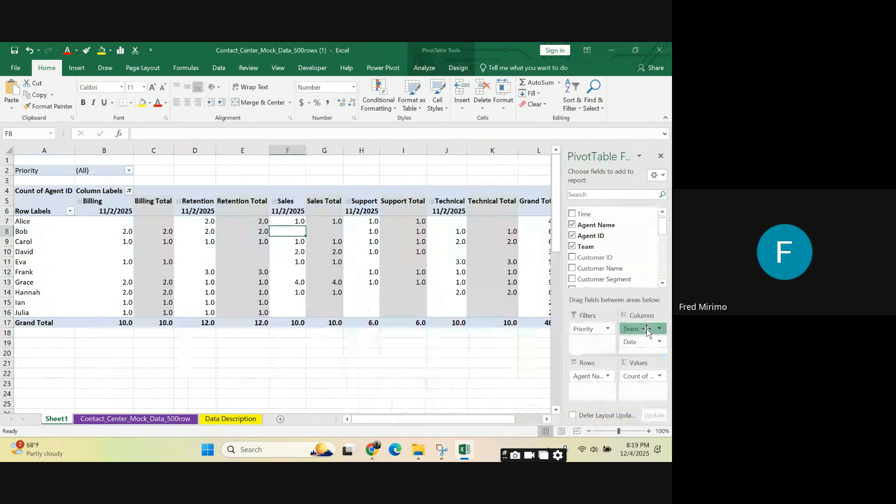
pyautogui.moveTo(631, 329); pyautogui.dragTo(585, 345)
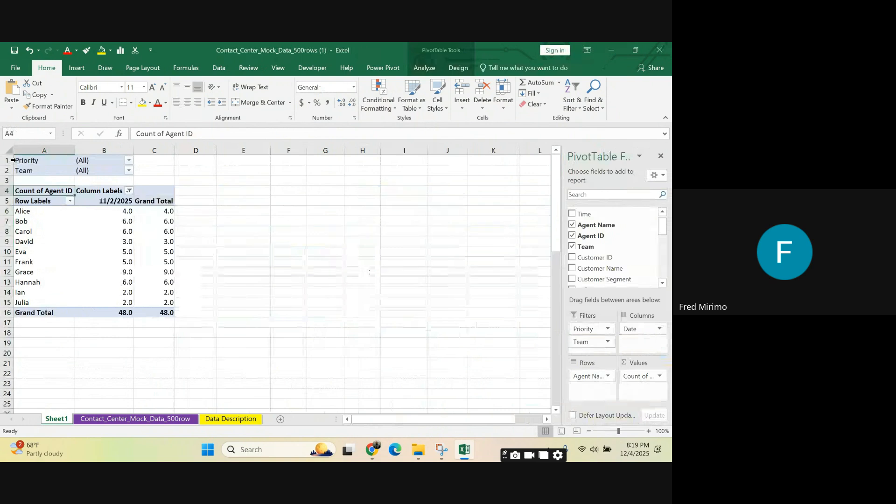
# Step: Select all dates from 11/1/2025 to 11/10/2025 in the PivotTable's column label filter
pyautogui.click(128, 190)
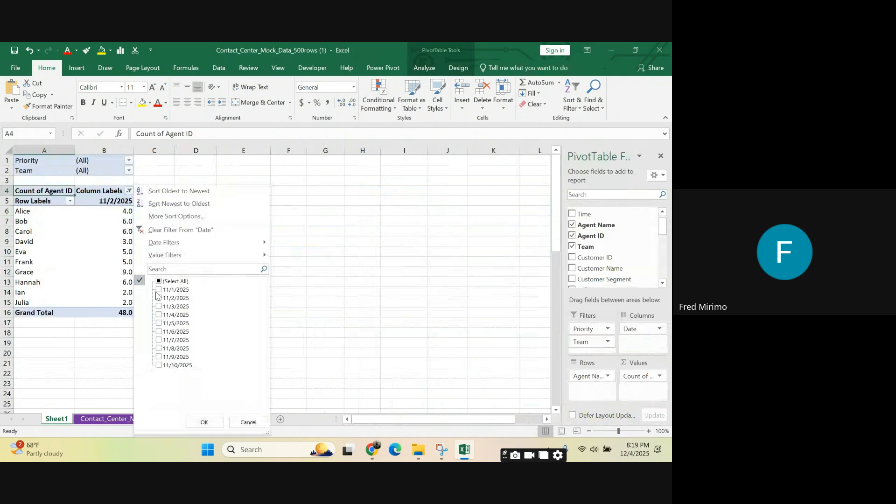
pyautogui.click(158, 281)
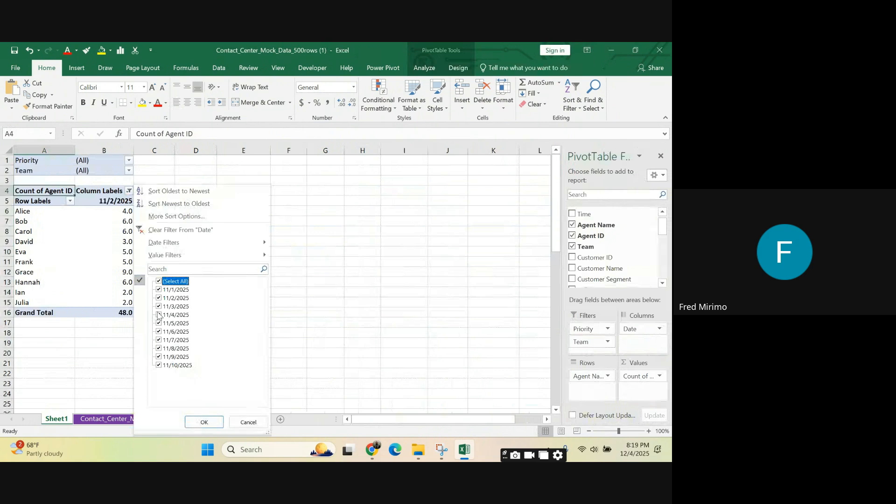
pyautogui.click(204, 422)
# Step: Open the source records behind one PivotTable count on a new sheet, and undo that drill-through
pyautogui.click(382, 222)
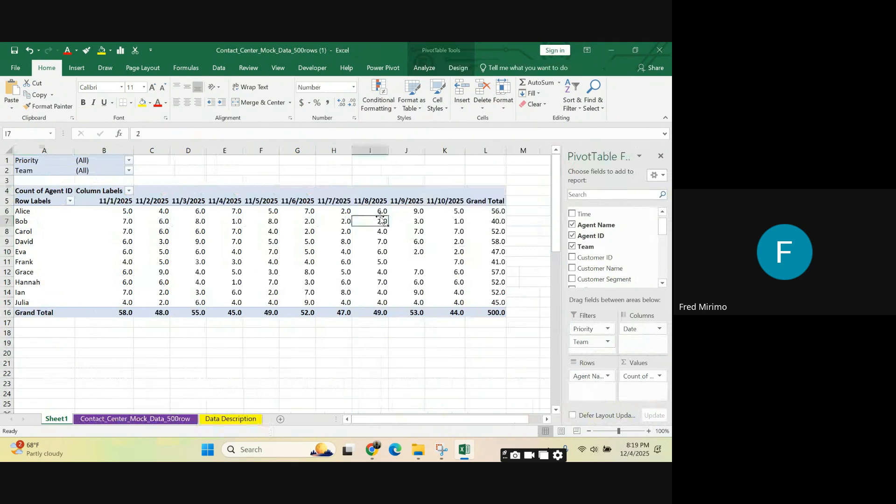
pyautogui.doubleClick(382, 221)
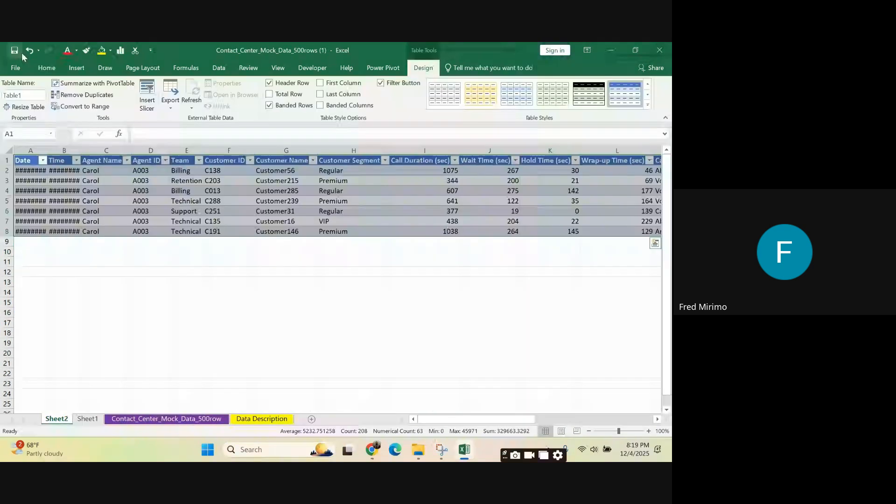
pyautogui.click(29, 50)
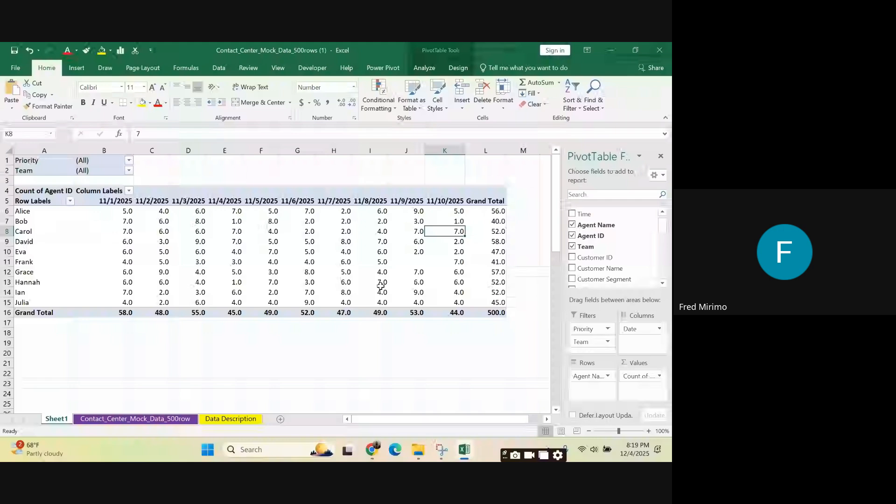
# Step: Format the PivotTable's date headers in B5:K5 with the 14-Mar date type
pyautogui.moveTo(108, 201); pyautogui.dragTo(457, 197)
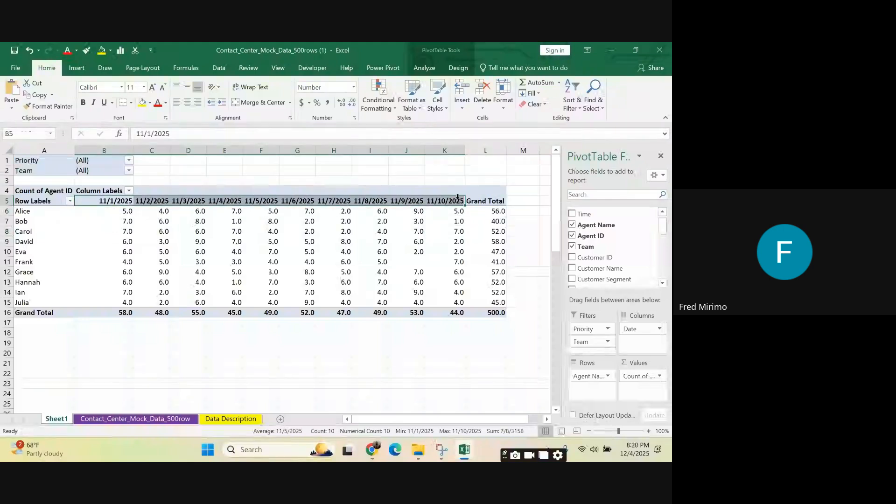
pyautogui.click(353, 88)
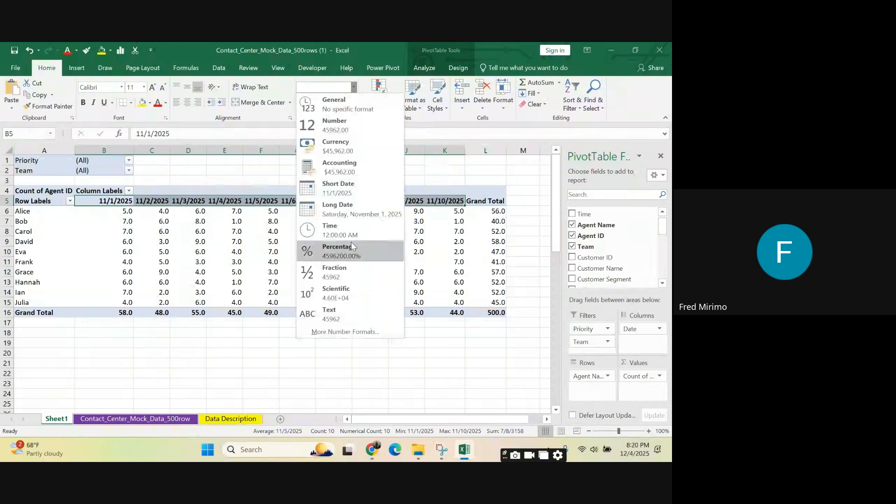
pyautogui.click(345, 332)
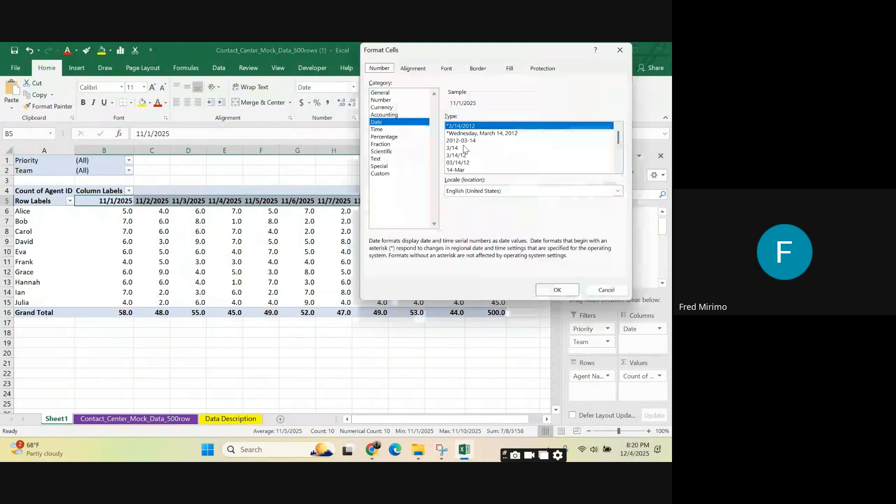
pyautogui.click(467, 170)
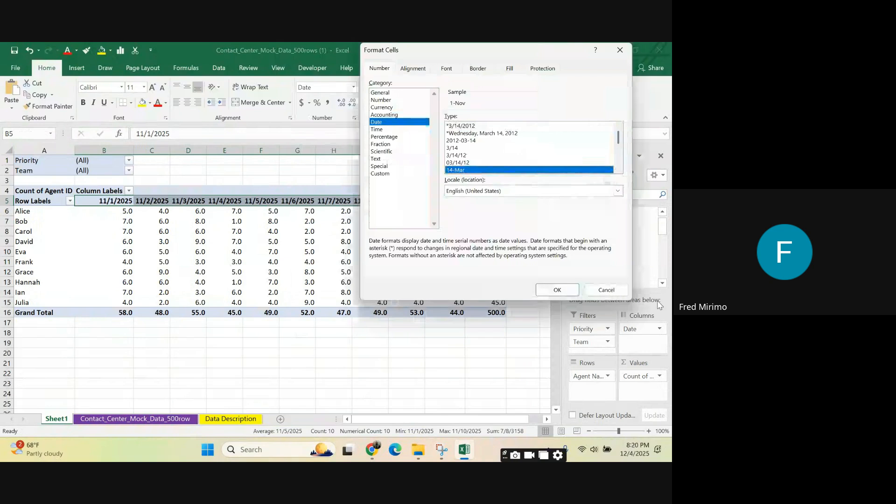
pyautogui.click(556, 290)
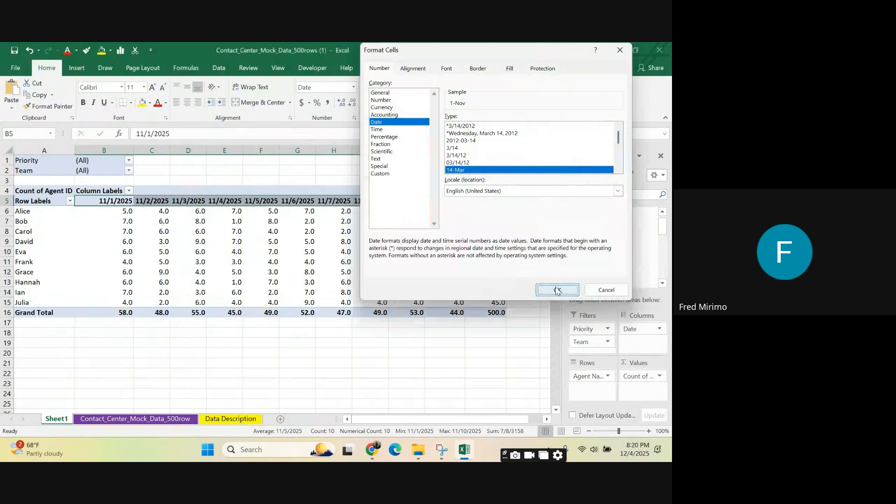
pyautogui.click(445, 262)
# Step: Center the contents of columns B through L across the PivotTable
pyautogui.moveTo(111, 149); pyautogui.dragTo(495, 219)
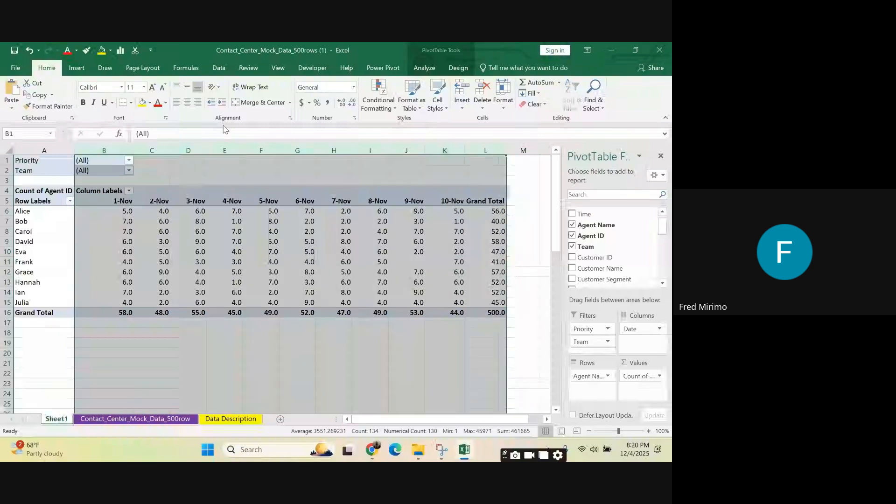
pyautogui.click(186, 102)
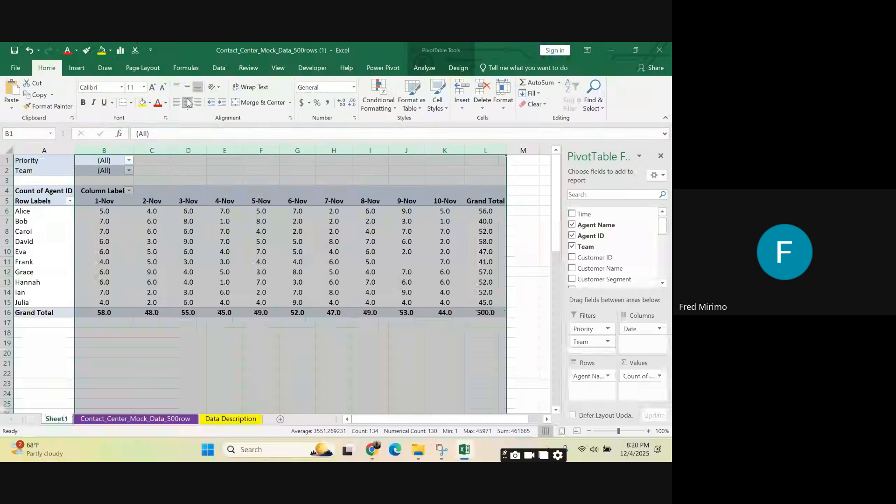
pyautogui.moveTo(304, 261); pyautogui.dragTo(302, 253)
pyautogui.moveTo(364, 194); pyautogui.dragTo(494, 193)
pyautogui.click(334, 211)
# Step: Show the PivotTable's counts and totals in B6:L16 as whole numbers without decimal places
pyautogui.moveTo(105, 211); pyautogui.dragTo(476, 313)
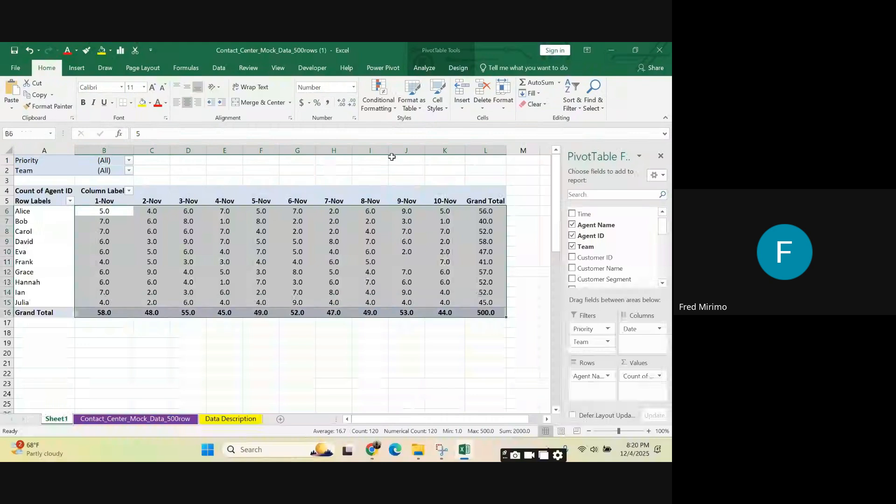
pyautogui.click(342, 102)
pyautogui.click(342, 102)
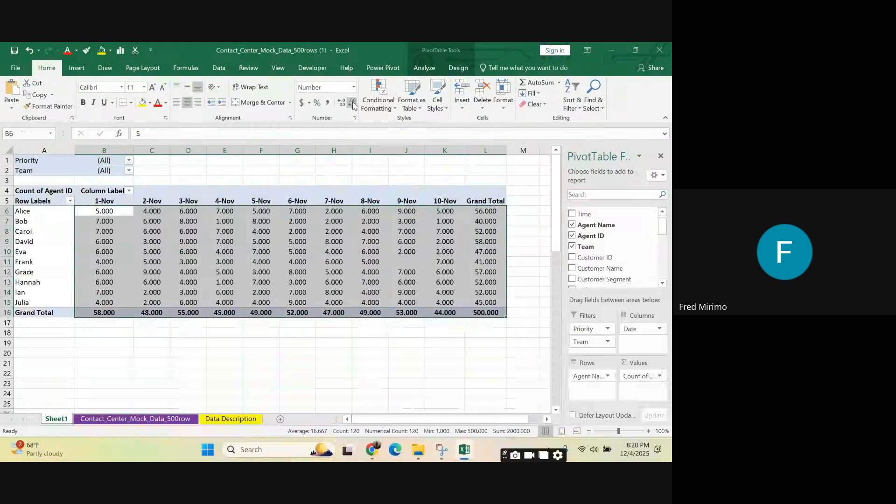
pyautogui.doubleClick(352, 102)
pyautogui.click(353, 102)
pyautogui.click(404, 290)
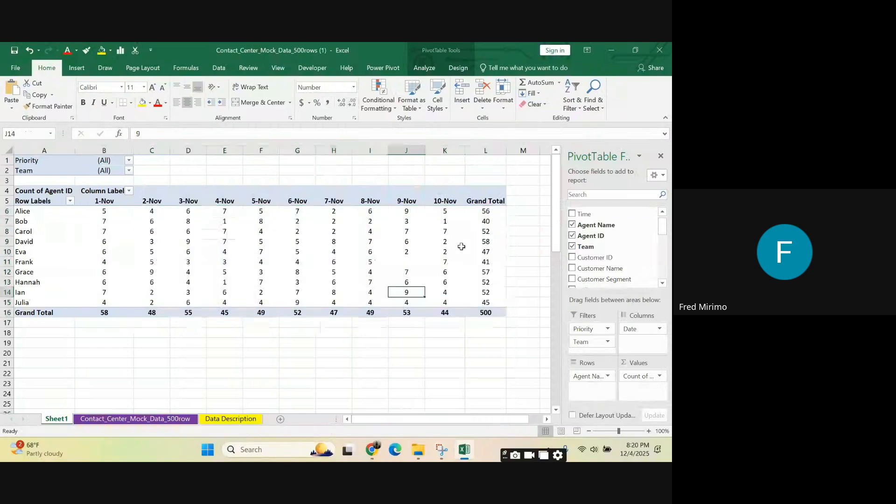
pyautogui.click(502, 241)
pyautogui.click(523, 211)
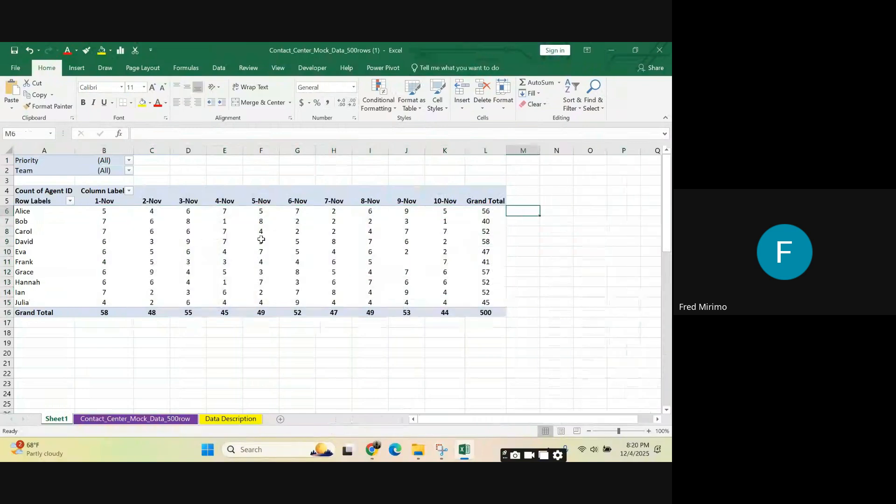
pyautogui.click(196, 243)
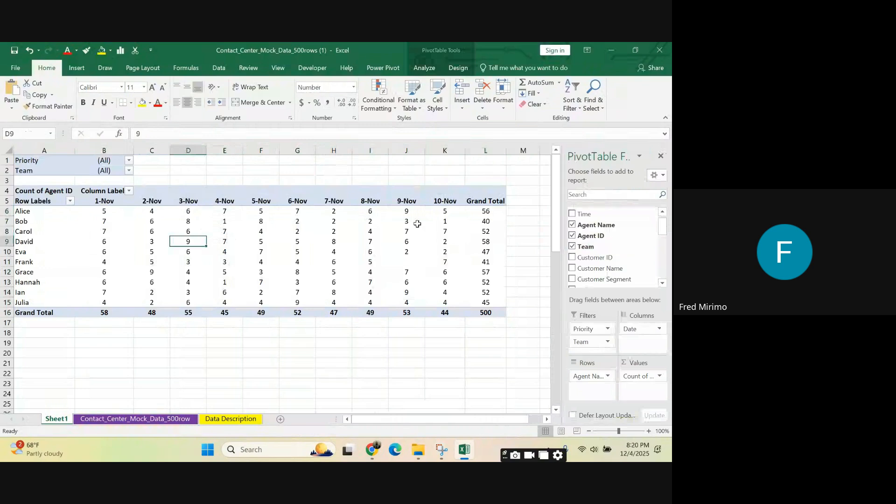
pyautogui.click(284, 262)
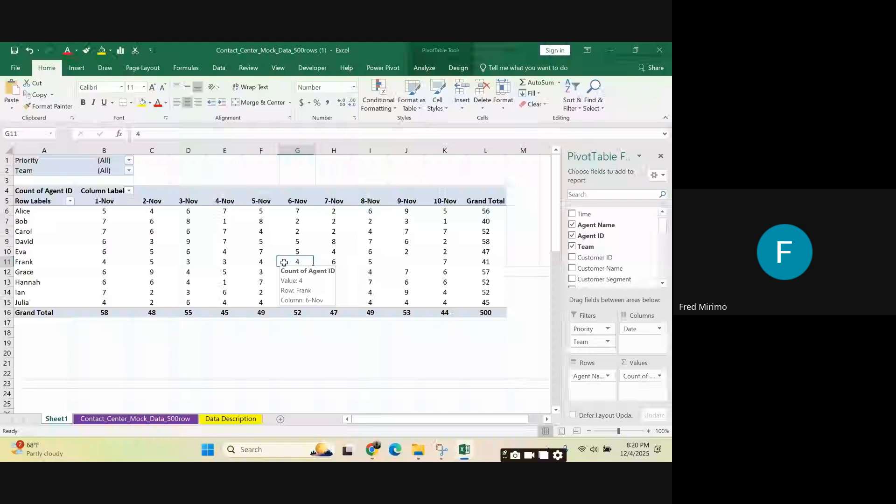
pyautogui.click(109, 210)
pyautogui.click(187, 220)
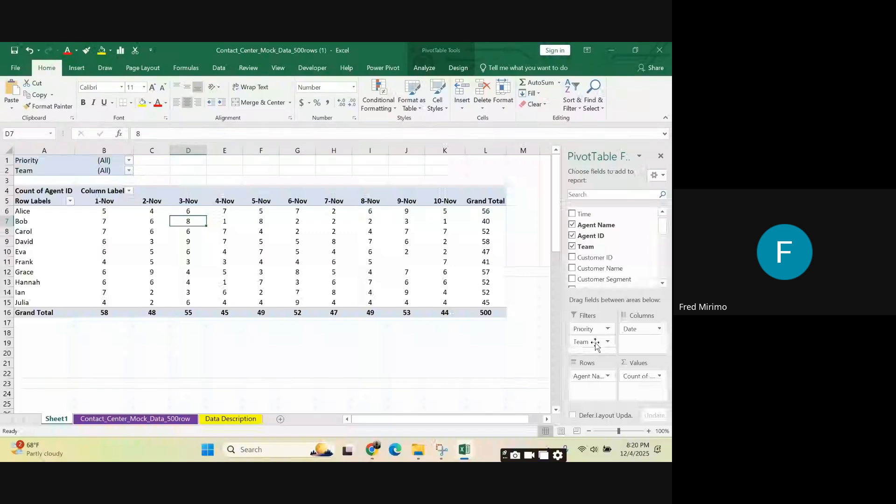
# Step: Allow multiple items in the PivotTable's Team filter and limit it to the Retention team
pyautogui.click(129, 171)
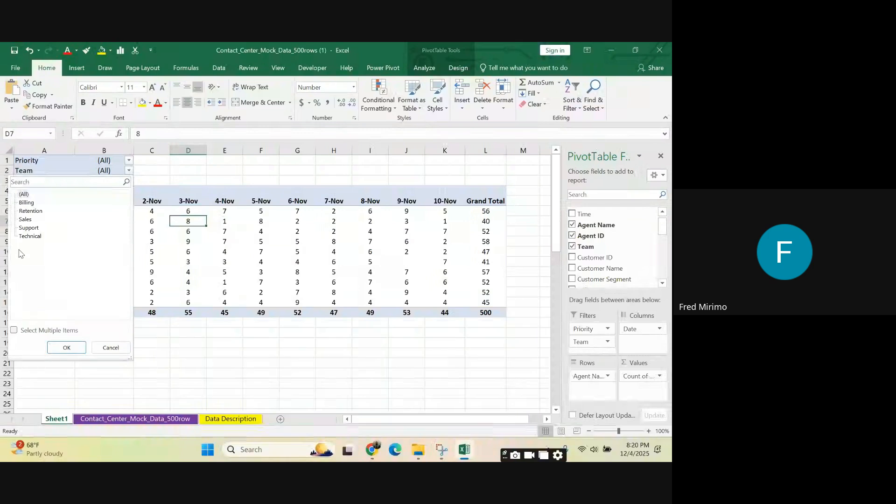
pyautogui.click(14, 330)
pyautogui.click(21, 194)
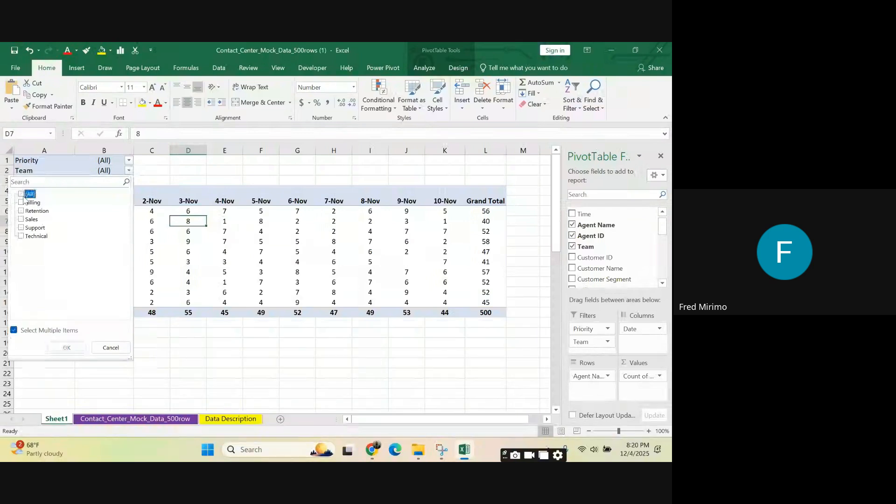
pyautogui.click(21, 211)
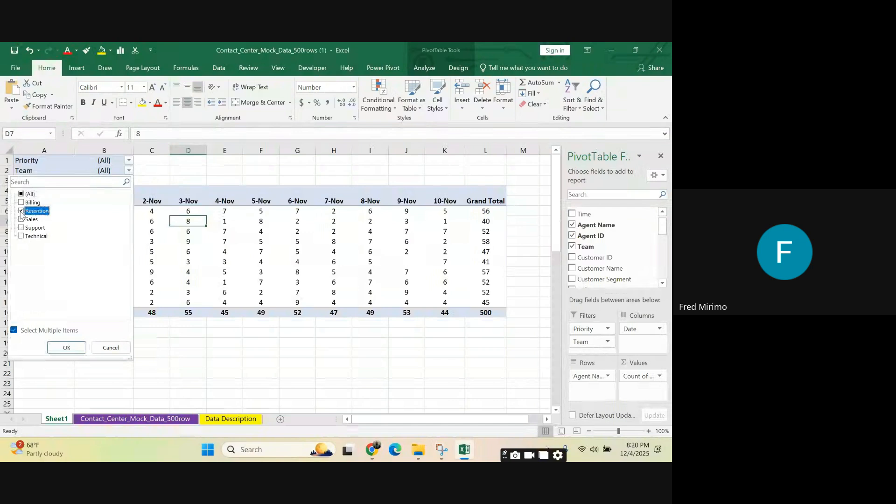
pyautogui.click(65, 346)
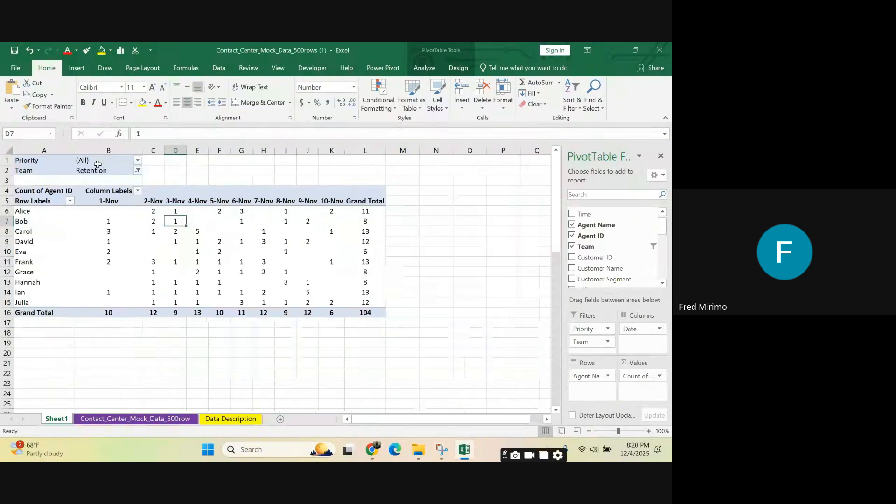
# Step: Change the PivotTable's Team filter from Retention to the Billing team only
pyautogui.click(138, 171)
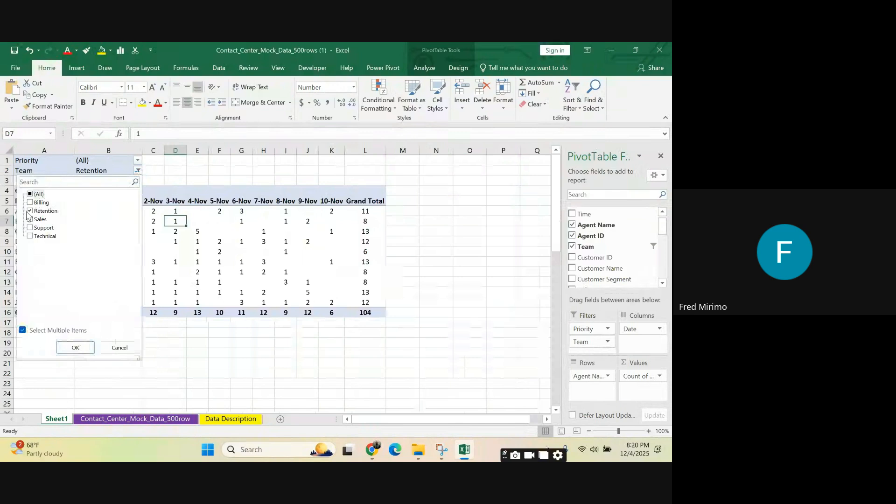
pyautogui.click(30, 211)
pyautogui.click(30, 202)
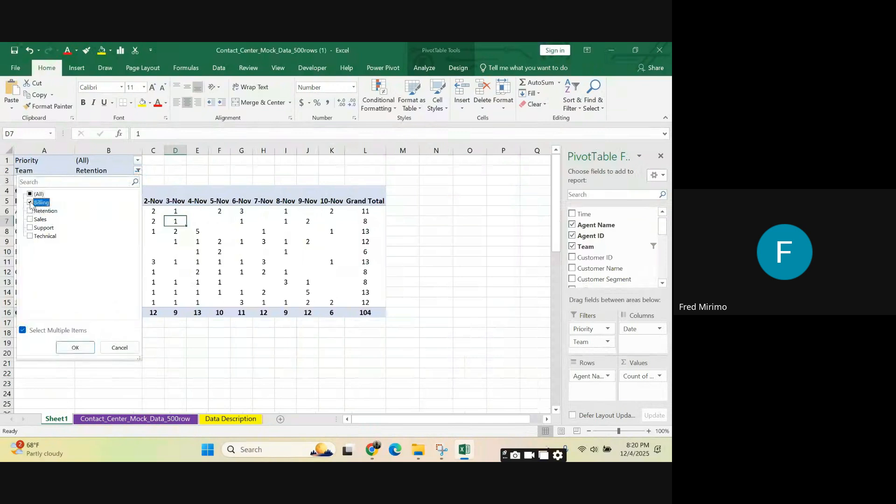
pyautogui.click(73, 348)
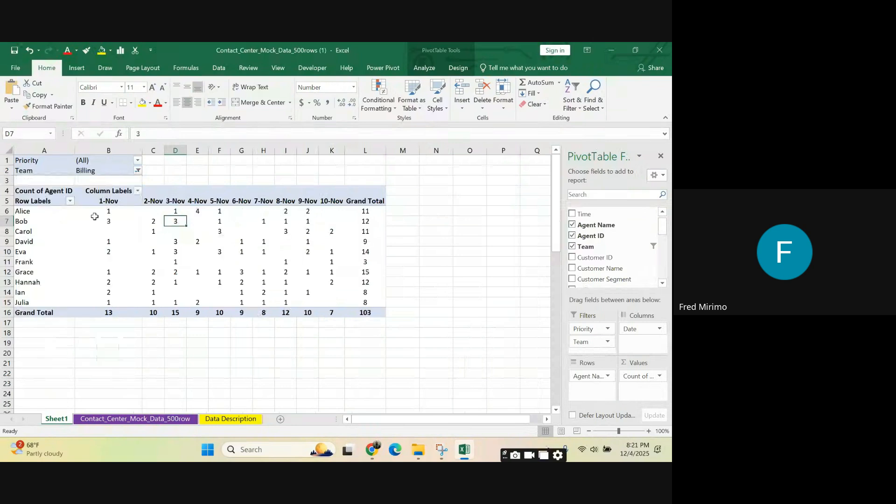
# Step: Change the PivotTable's Team filter from Billing to the Sales team only
pyautogui.click(138, 170)
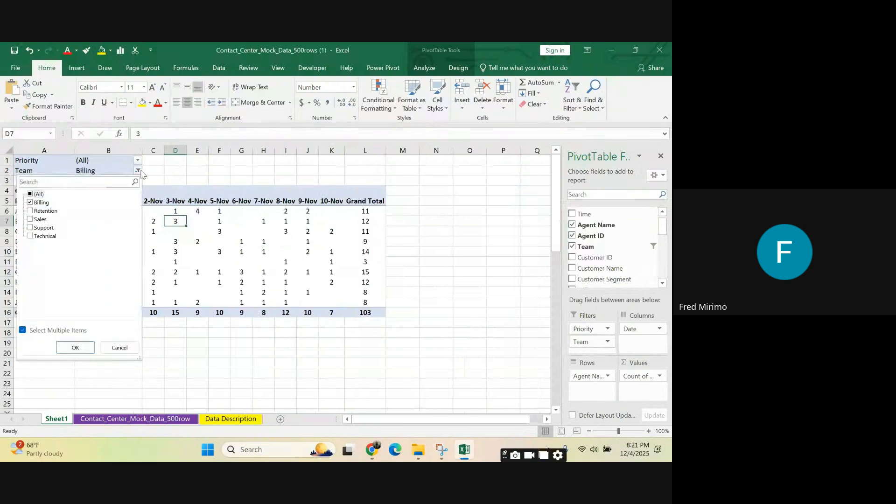
pyautogui.click(30, 220)
pyautogui.click(31, 203)
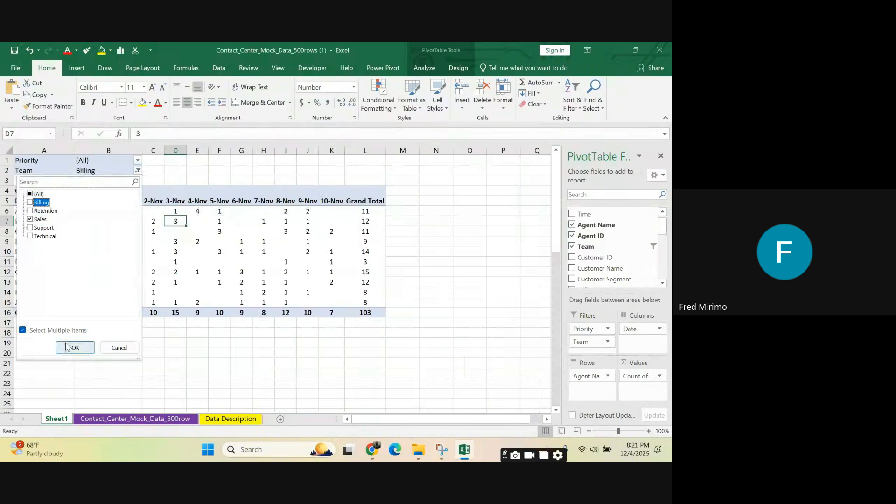
pyautogui.click(70, 349)
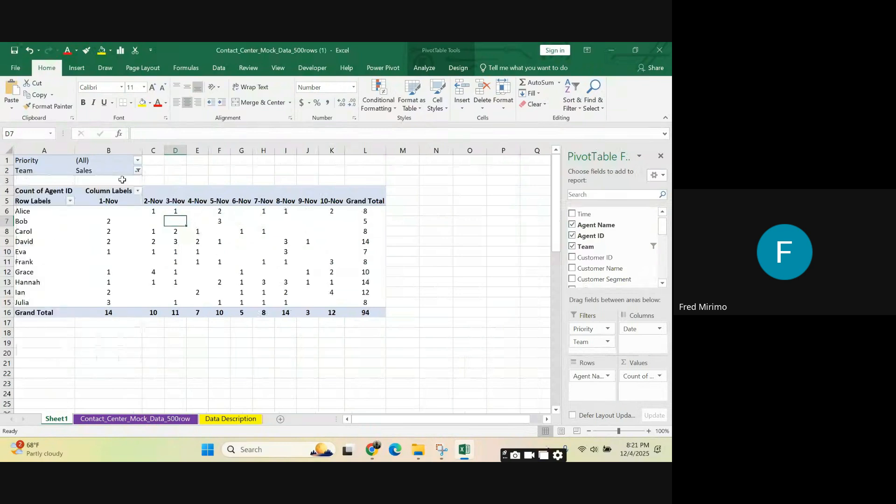
# Step: Select Support instead of Sales in the PivotTable's Team filter
pyautogui.click(138, 170)
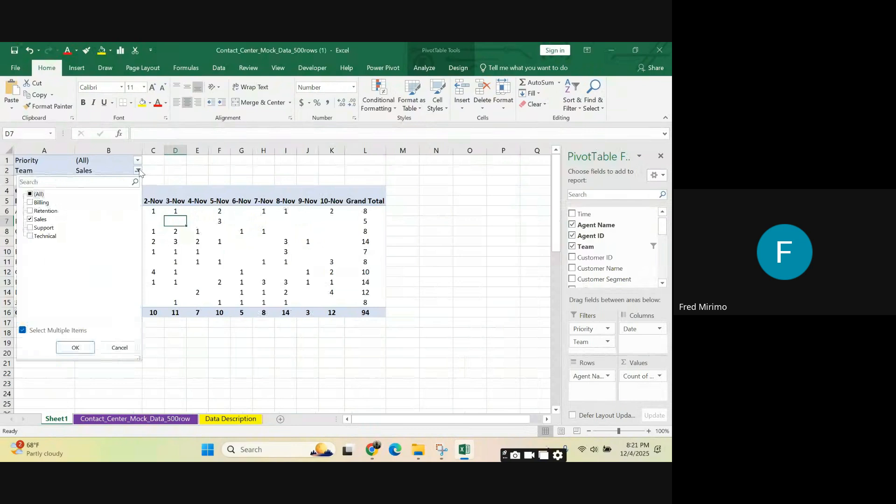
pyautogui.click(30, 227)
pyautogui.click(30, 220)
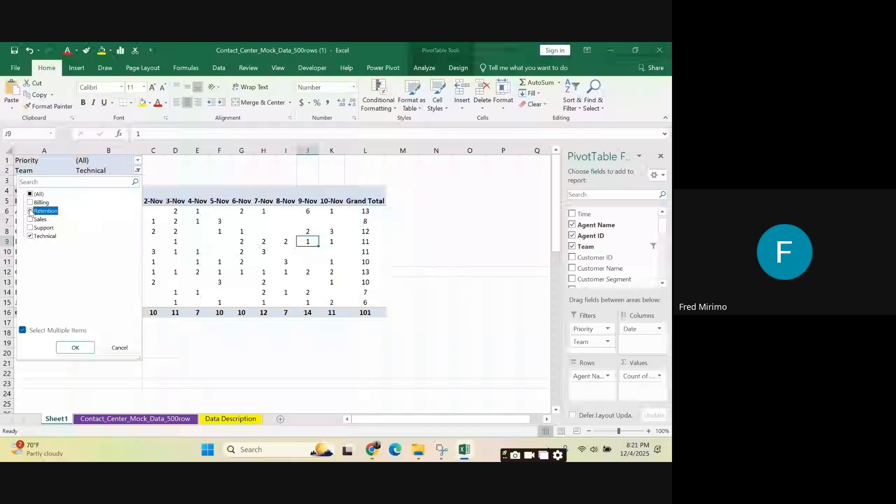
# Step: Clear all items in the Team filter and show only the Retention and Sales teams together
pyautogui.click(32, 194)
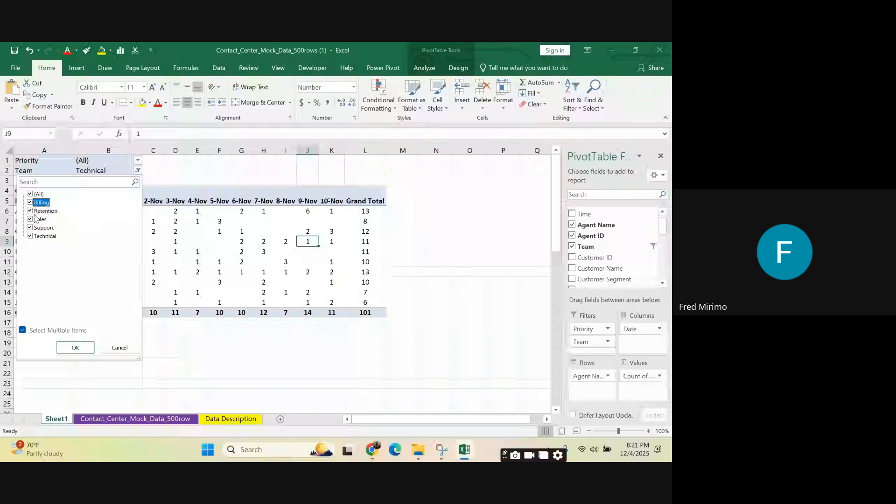
pyautogui.click(33, 195)
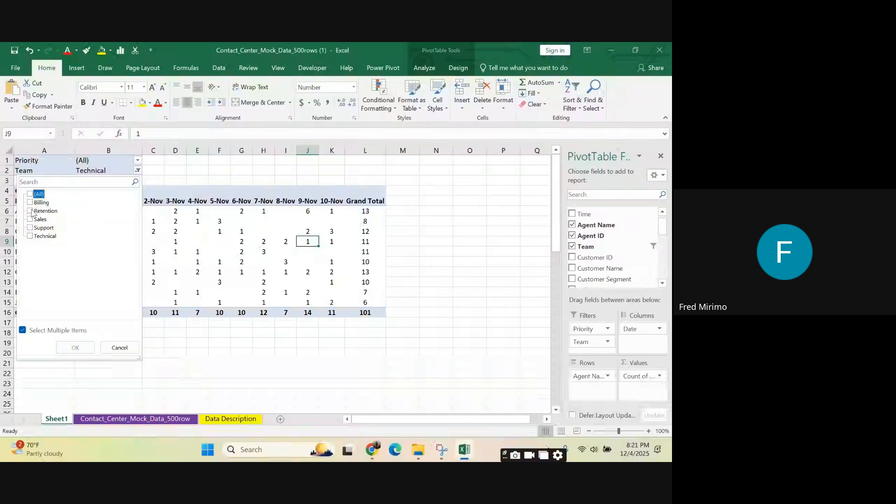
pyautogui.click(31, 211)
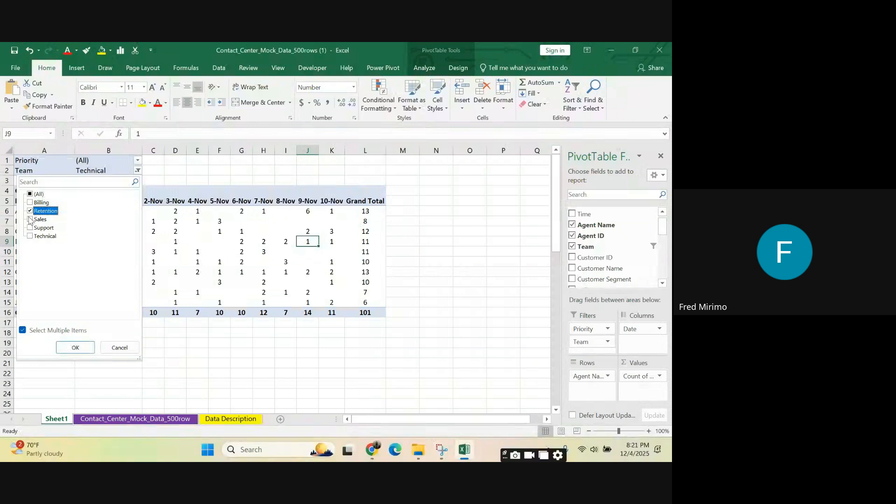
pyautogui.click(30, 220)
pyautogui.click(75, 348)
# Step: Examine the filtered PivotTable's daily counts per agent and the Grand Total column
pyautogui.click(402, 252)
pyautogui.click(365, 302)
pyautogui.click(326, 274)
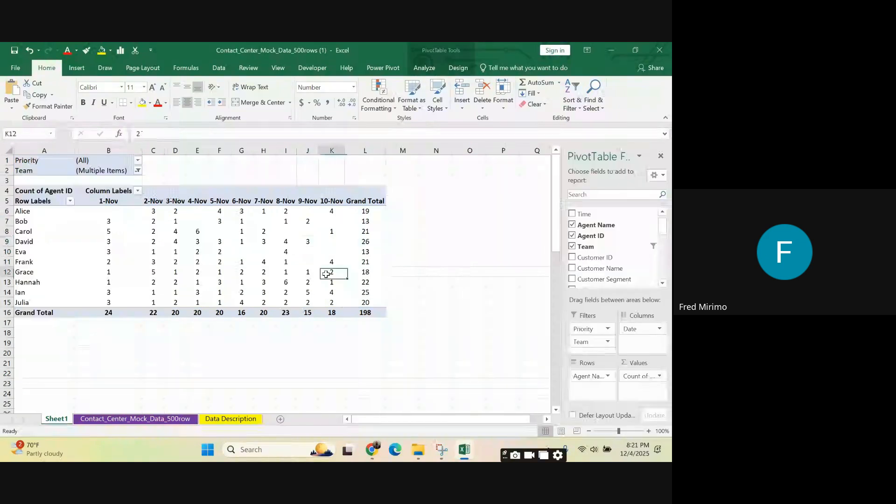
pyautogui.click(367, 211)
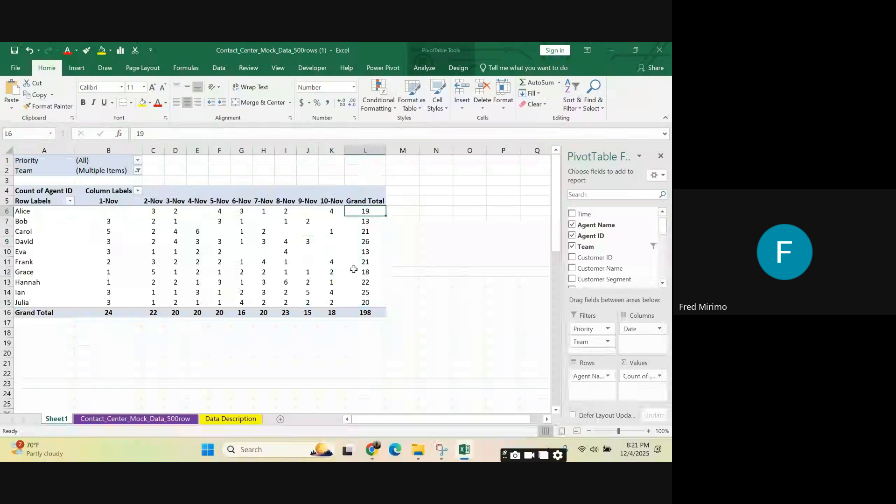
pyautogui.click(354, 268)
pyautogui.click(249, 260)
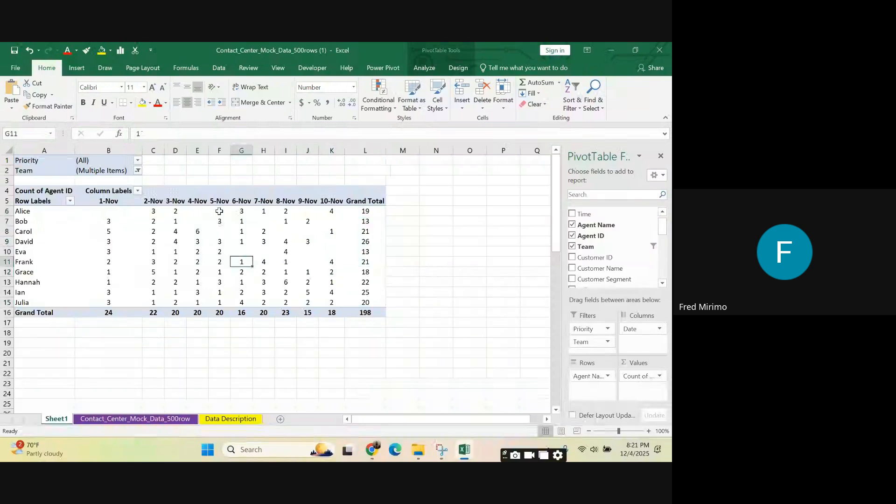
pyautogui.click(220, 210)
pyautogui.click(368, 211)
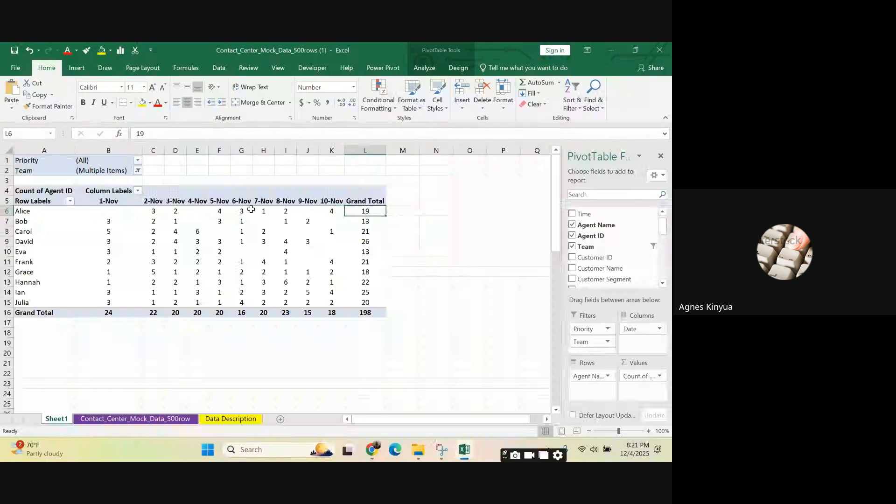
pyautogui.moveTo(251, 210)
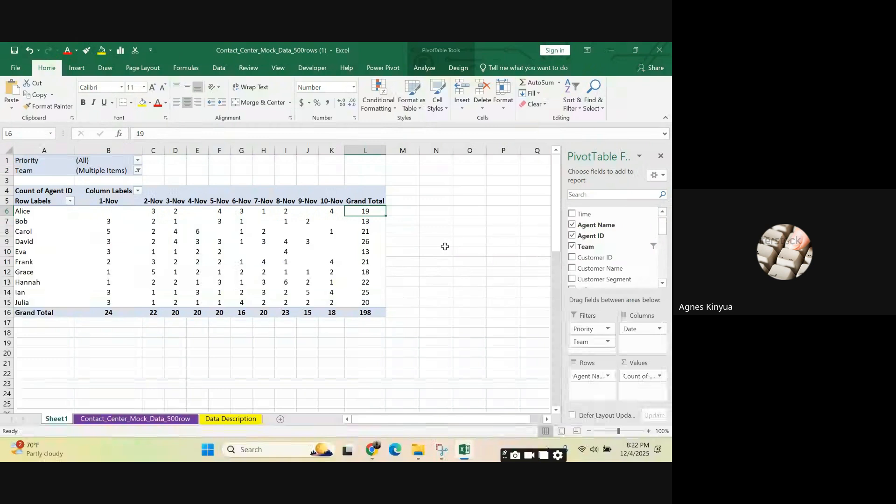
pyautogui.click(362, 149)
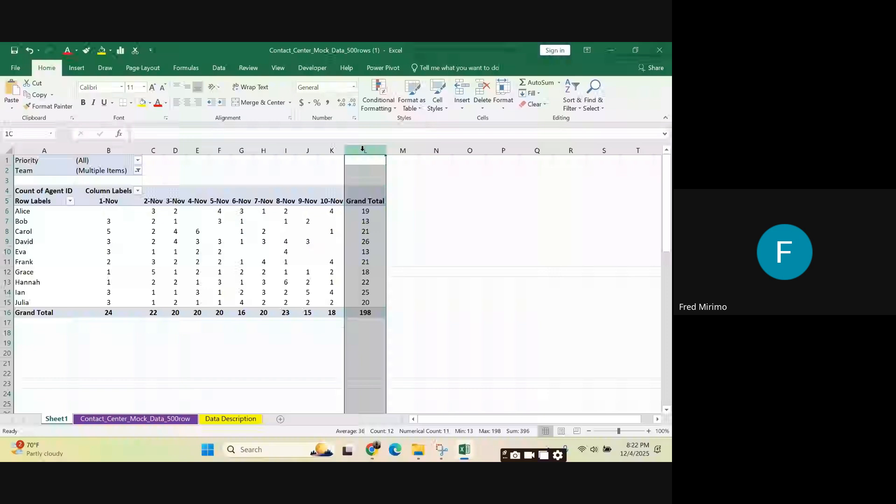
pyautogui.click(357, 230)
pyautogui.click(329, 231)
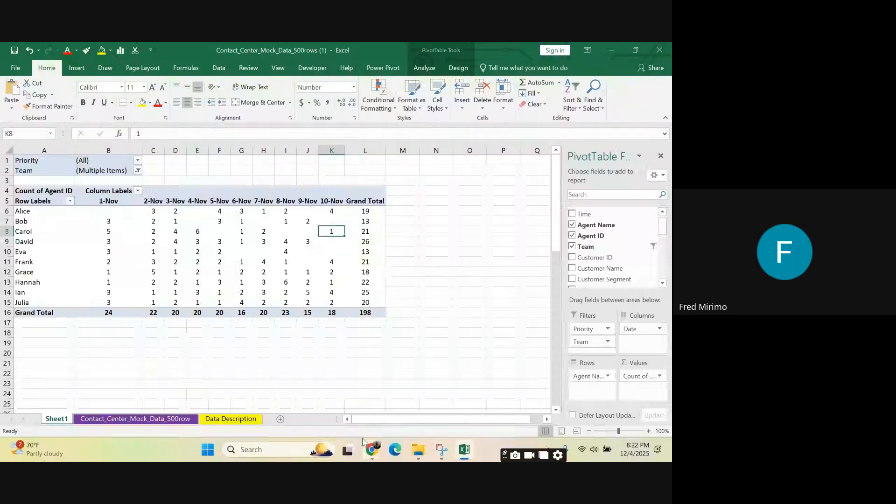
# Step: Switch to Chrome and open Google Sheets from the Google apps in a new tab
pyautogui.click(368, 451)
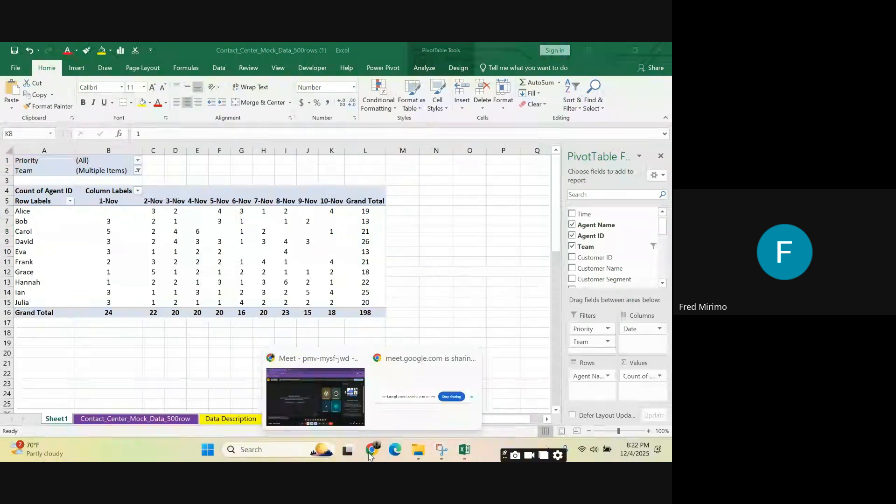
pyautogui.click(315, 397)
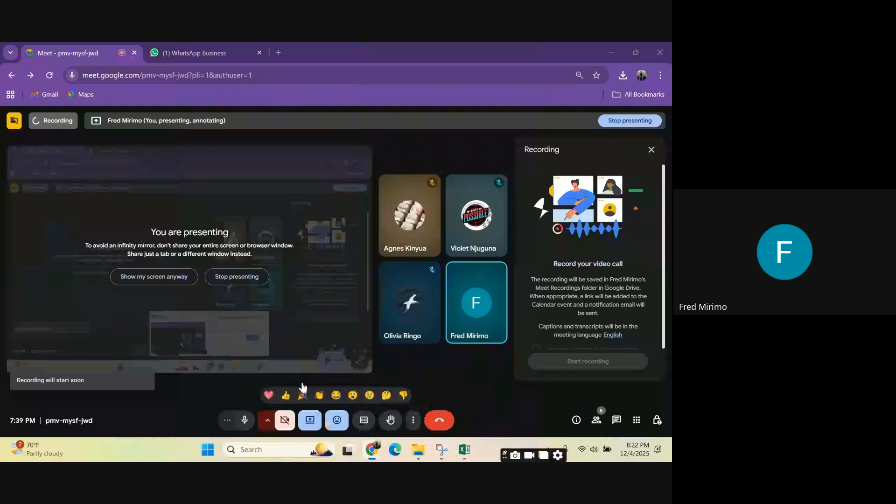
pyautogui.click(278, 53)
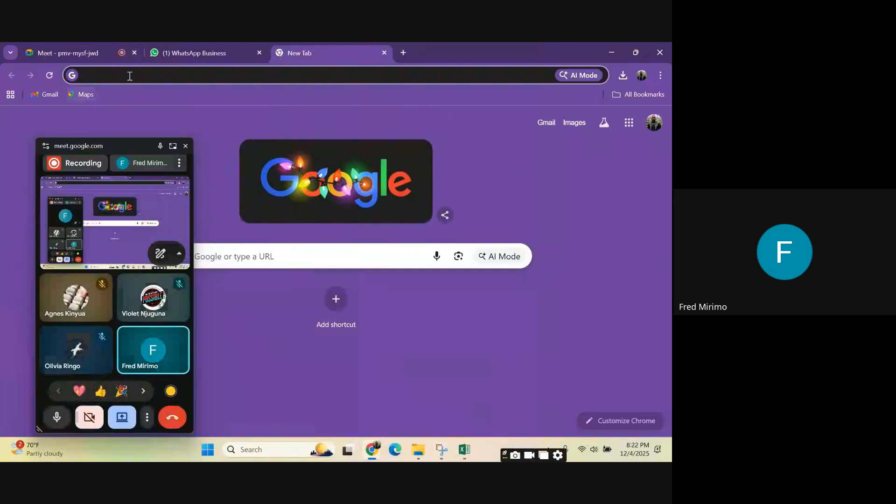
pyautogui.click(653, 122)
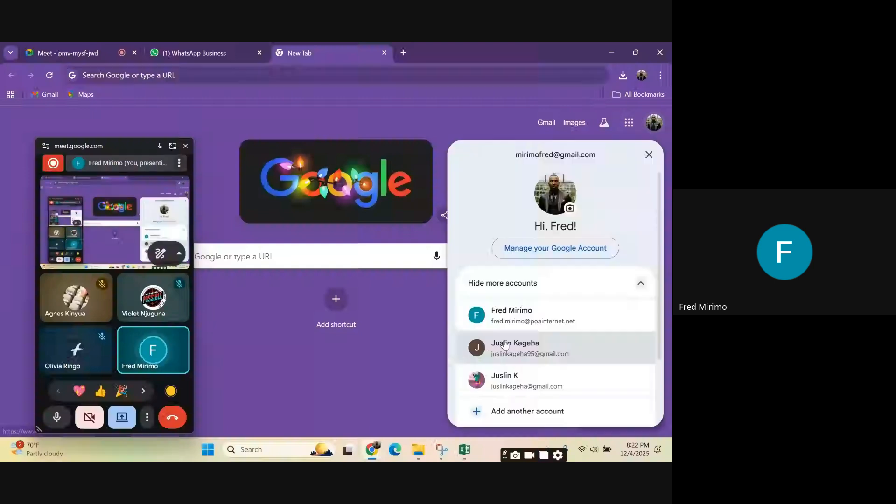
pyautogui.click(628, 123)
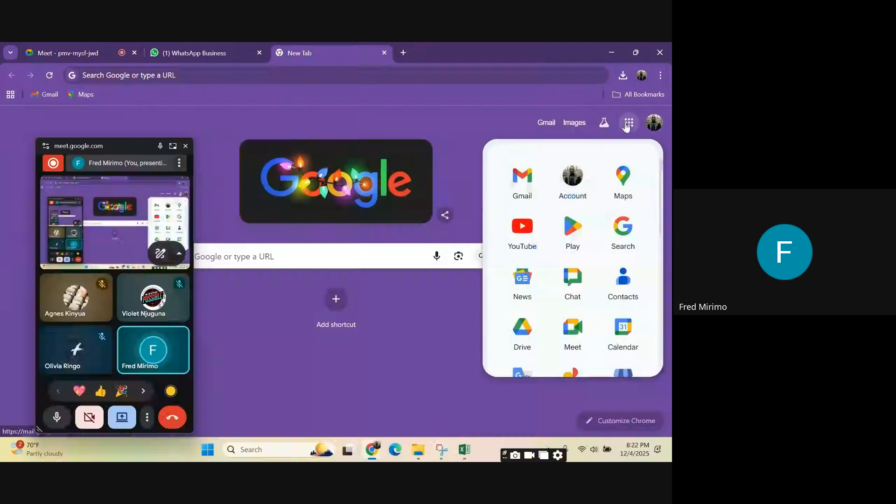
pyautogui.scroll(-2, 577, 265)
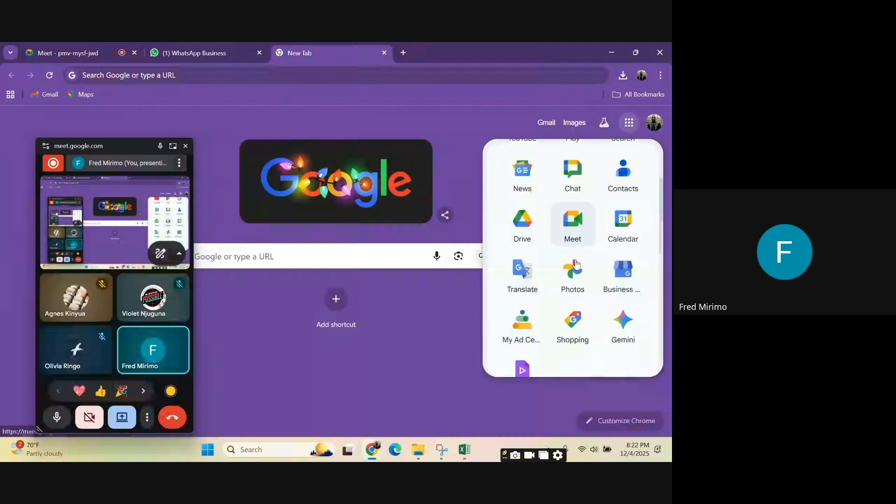
pyautogui.scroll(-2, 577, 265)
pyautogui.click(523, 346)
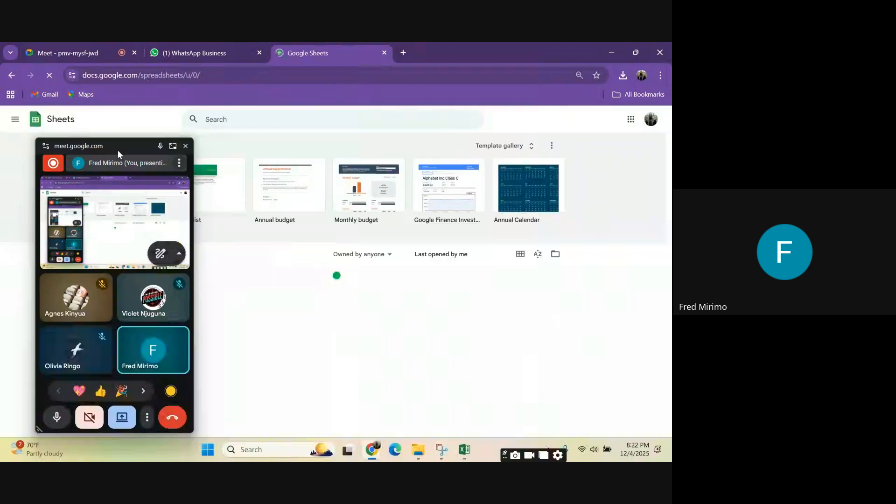
# Step: Create a blank Google Sheets spreadsheet and move the floating meeting window out of the way
pyautogui.moveTo(118, 148); pyautogui.dragTo(489, 180)
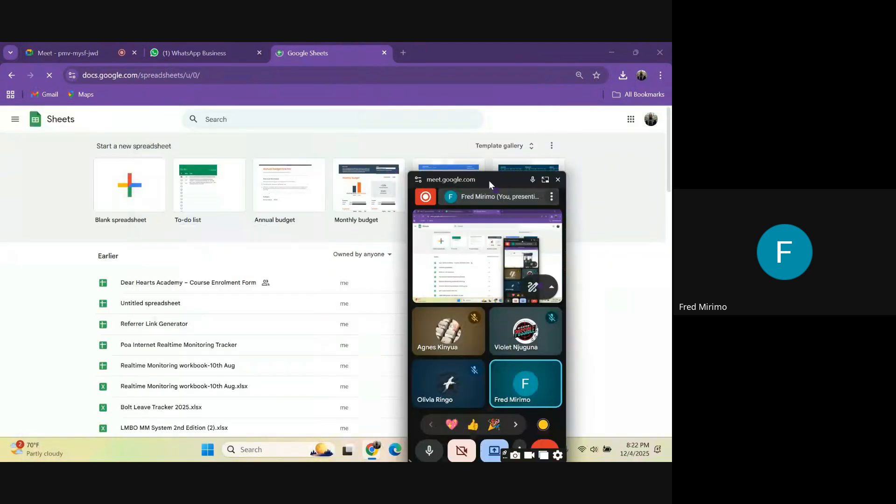
pyautogui.click(126, 192)
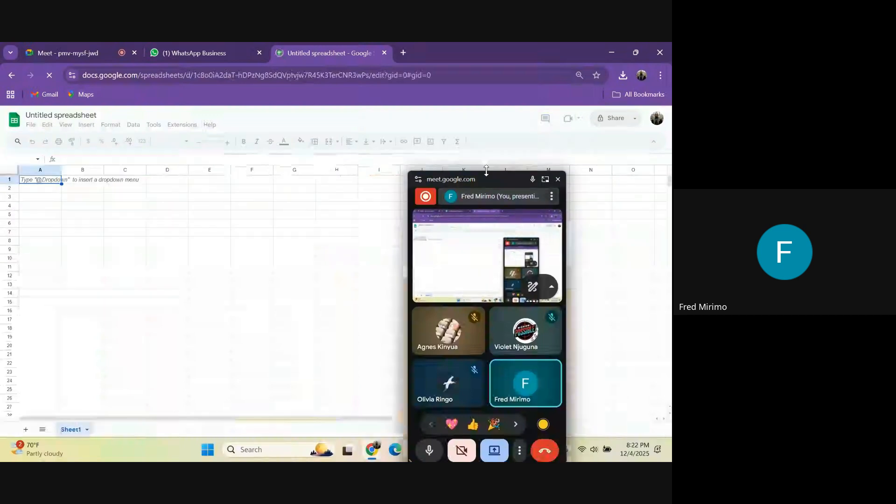
pyautogui.moveTo(483, 177); pyautogui.dragTo(543, 88)
pyautogui.click(226, 299)
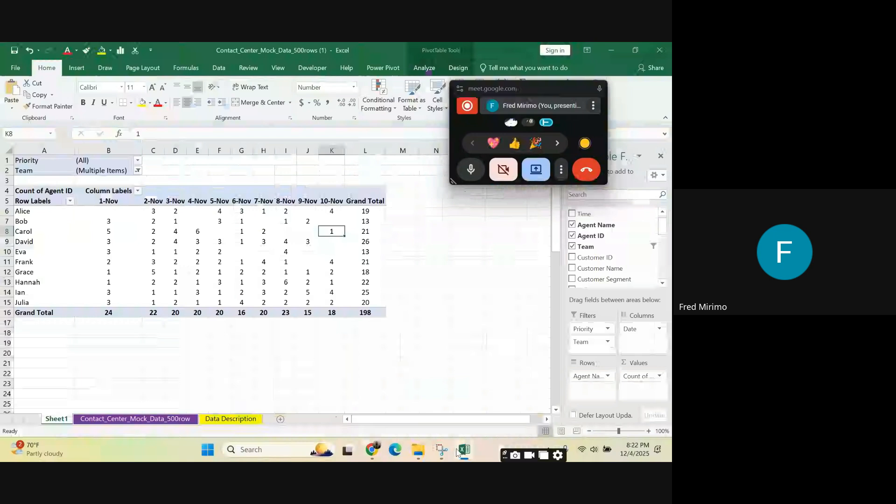
# Step: Copy the full contact center data table, headers included, from the Contact_Center_Mock_Data_500row sheet
pyautogui.click(135, 419)
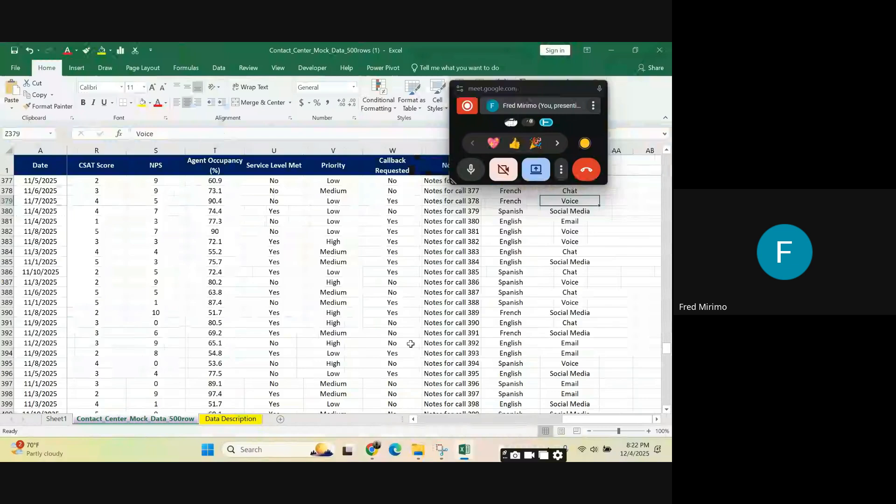
pyautogui.hscroll(-10, 411, 344)
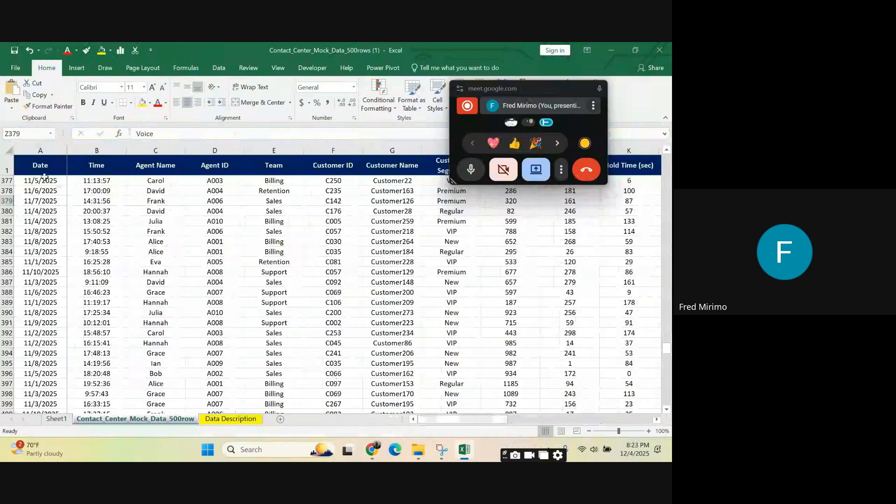
pyautogui.moveTo(41, 166); pyautogui.dragTo(550, 282)
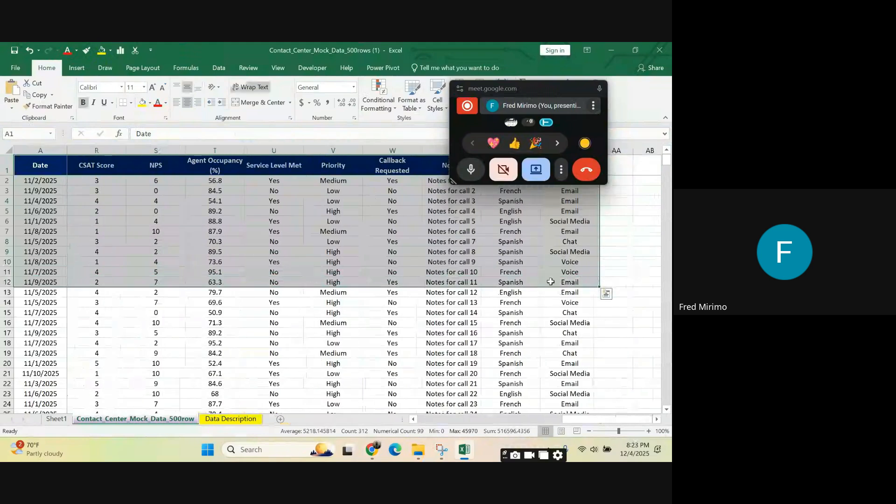
pyautogui.hotkey('ctrl', 'shift', 'Down')
pyautogui.rightClick(130, 228)
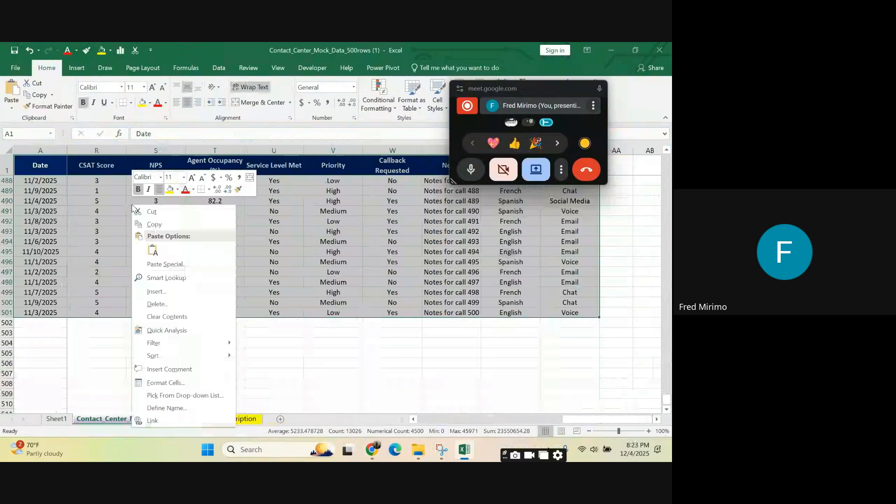
pyautogui.click(155, 223)
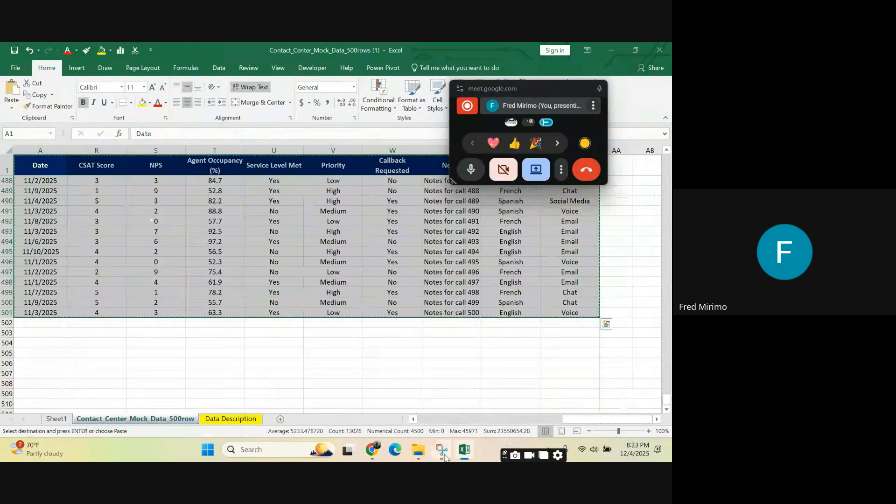
# Step: Switch to the untitled Google Sheets spreadsheet, paste the copied data starting at A1, and dismiss the pre-built tables suggestions
pyautogui.click(372, 450)
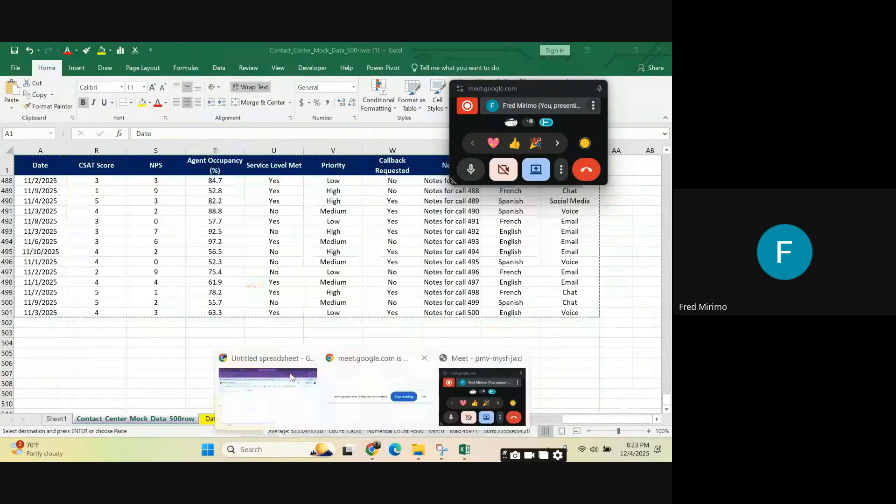
pyautogui.click(256, 389)
pyautogui.hotkey('ctrl', 'v')
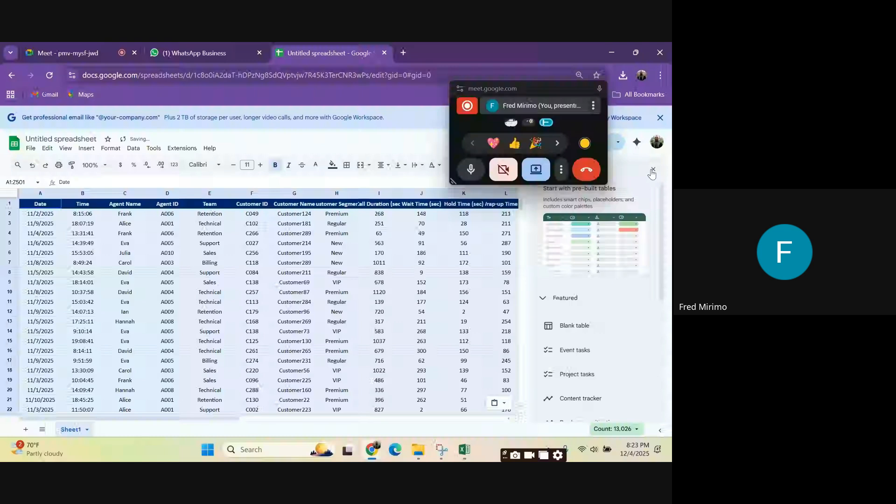
pyautogui.click(653, 170)
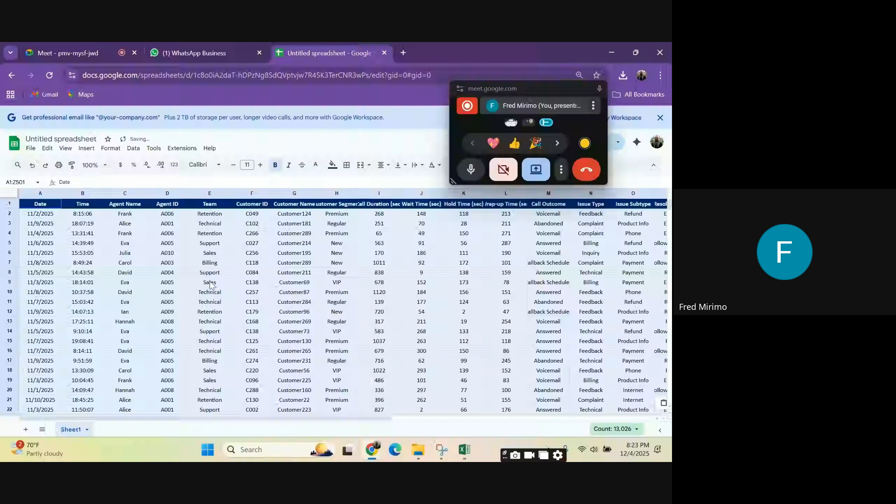
pyautogui.click(505, 282)
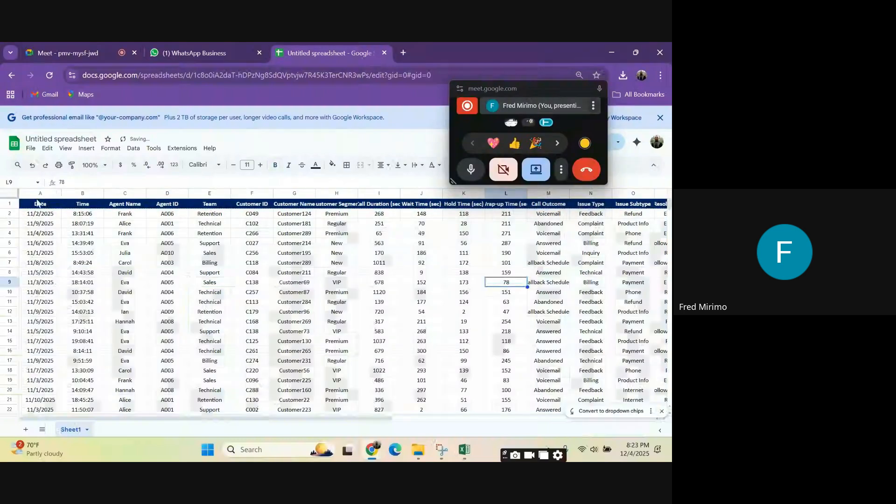
# Step: Insert a pivot table on a new sheet using columns A to Z of Sheet1 as the source
pyautogui.click(33, 194)
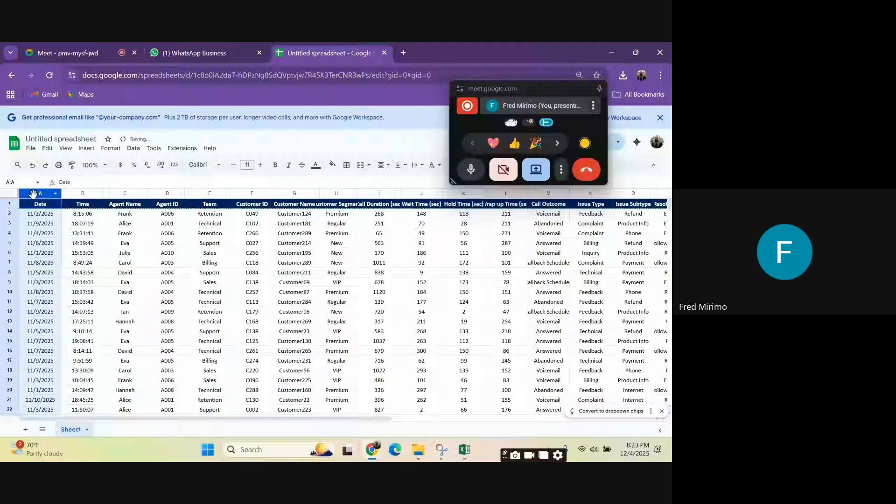
pyautogui.moveTo(34, 194); pyautogui.dragTo(671, 340)
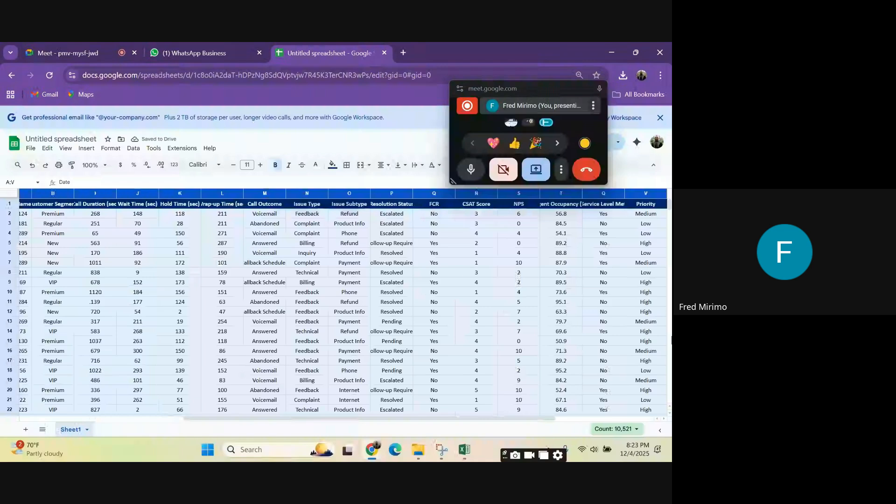
pyautogui.moveTo(671, 340); pyautogui.dragTo(672, 341)
pyautogui.click(87, 149)
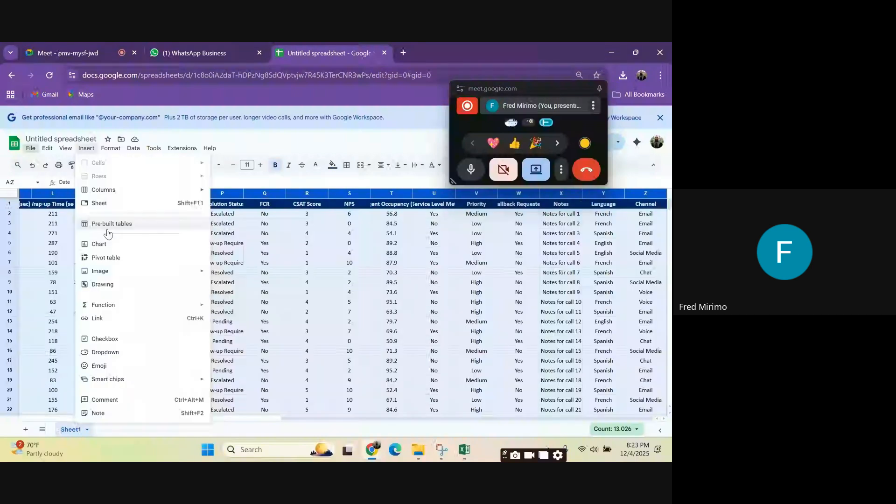
pyautogui.click(117, 258)
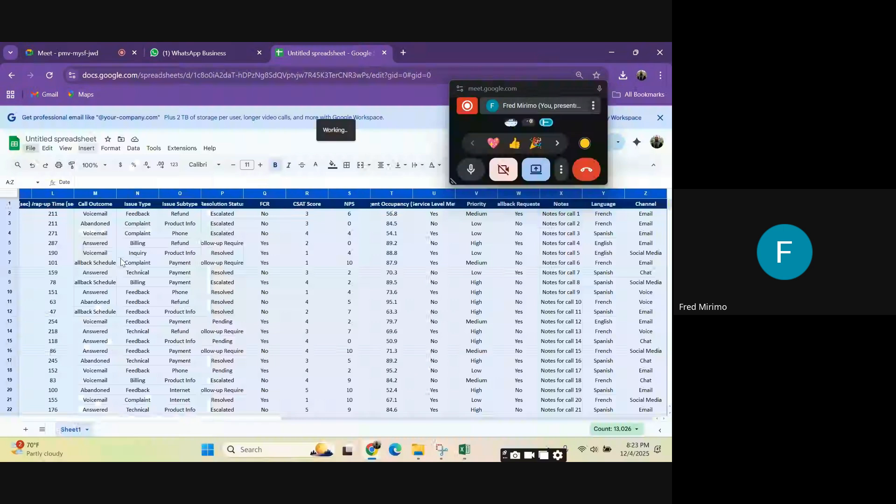
pyautogui.click(86, 148)
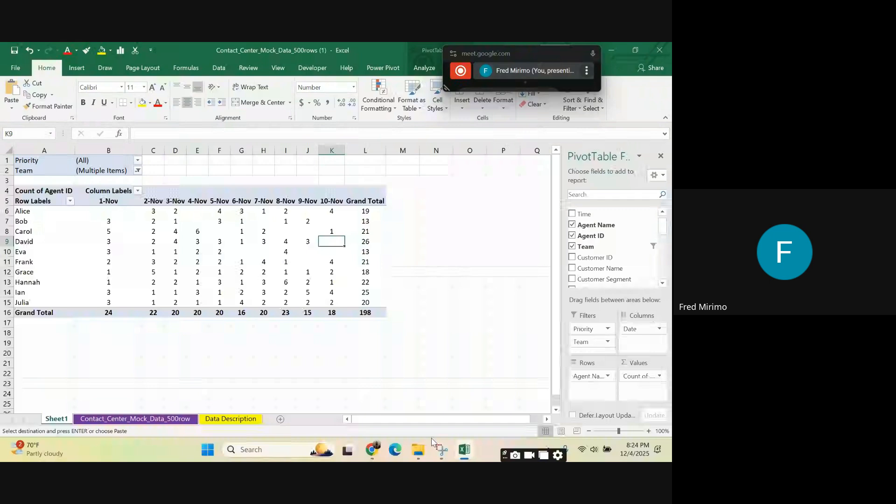
# Step: Return to Google Sheets, add Agent Name to the pivot table's rows, and review the listed agents
pyautogui.hotkey('alt', 'Tab')
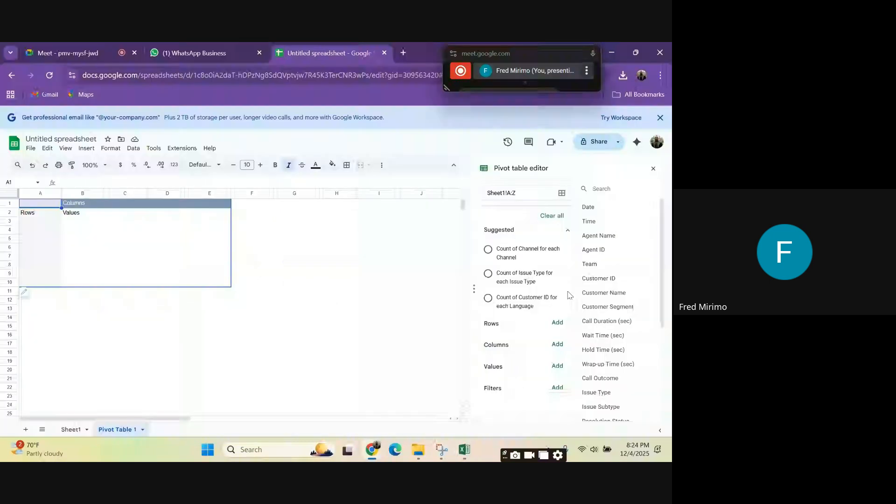
pyautogui.click(558, 323)
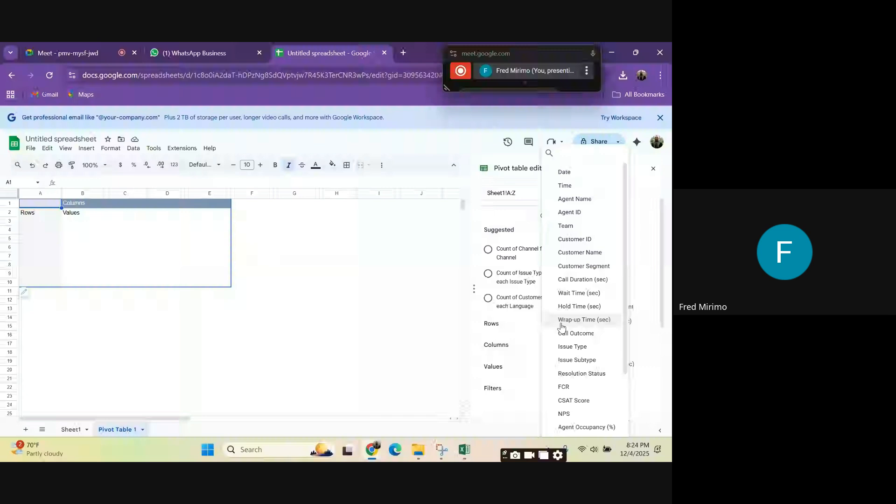
pyautogui.click(574, 199)
pyautogui.click(27, 222)
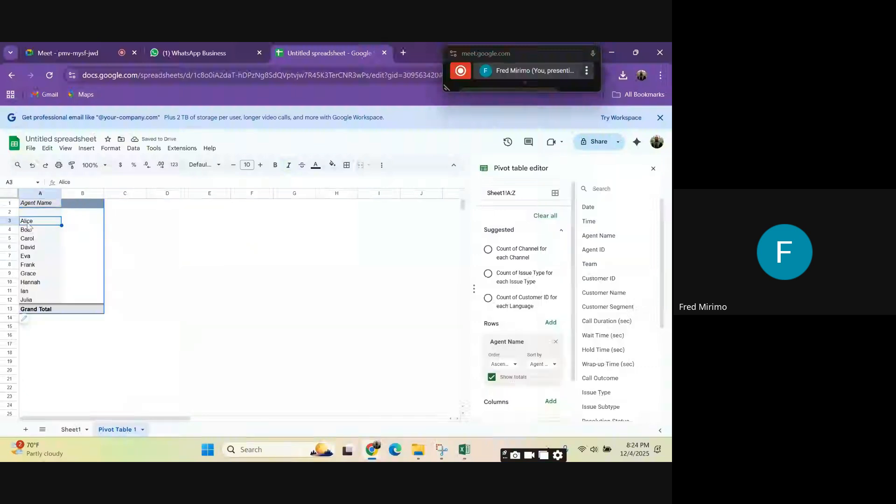
pyautogui.click(27, 230)
pyautogui.click(28, 265)
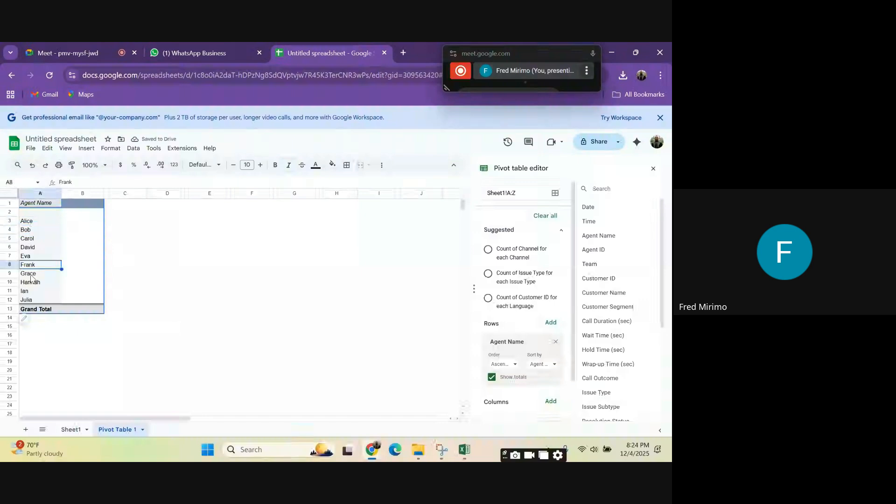
pyautogui.click(32, 283)
pyautogui.click(32, 291)
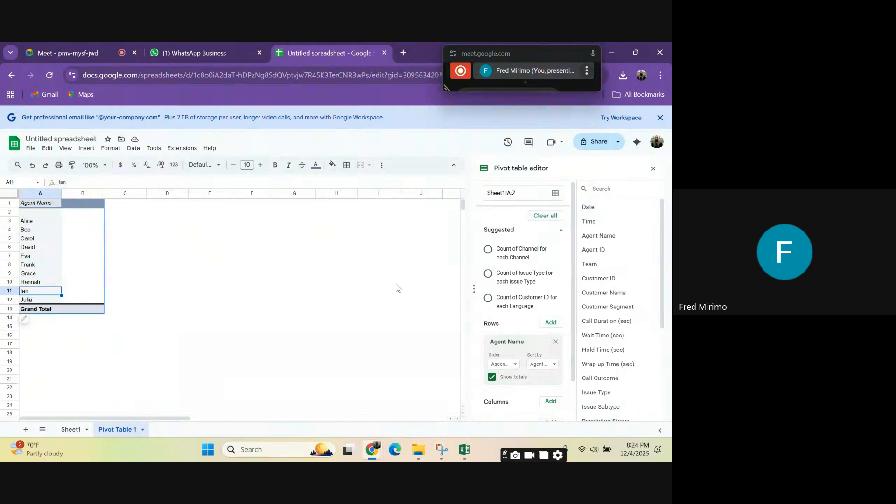
# Step: Add Agent ID to the pivot table's values and check the counts per agent
pyautogui.scroll(-1, 536, 355)
pyautogui.click(551, 378)
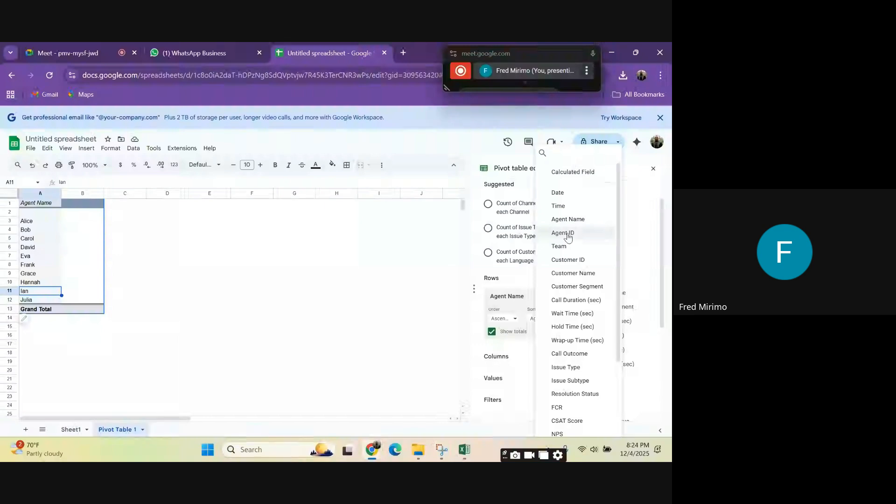
pyautogui.click(572, 233)
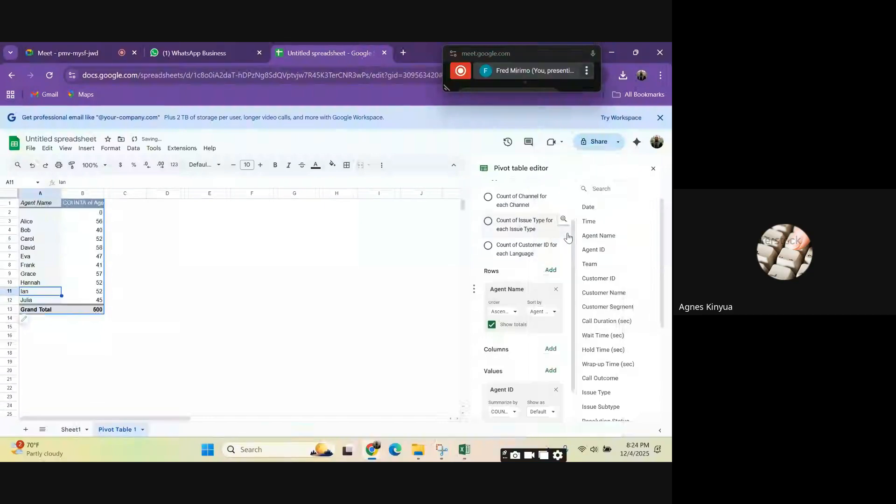
pyautogui.click(99, 298)
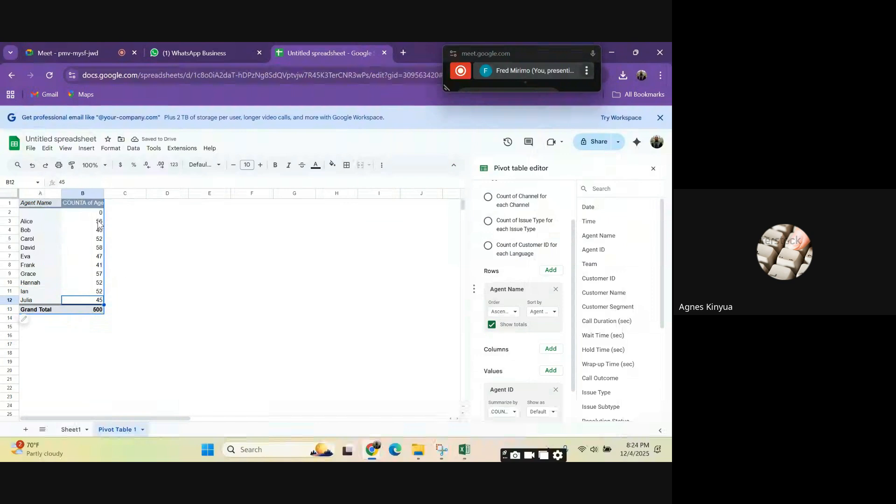
pyautogui.click(98, 222)
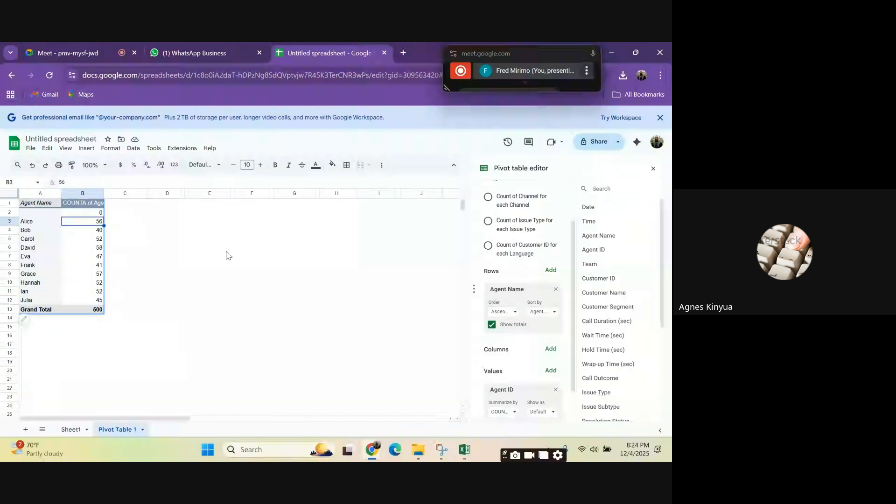
# Step: Switch to Excel and examine the PivotTable's Priority filter options for comparison
pyautogui.click(465, 450)
pyautogui.click(285, 312)
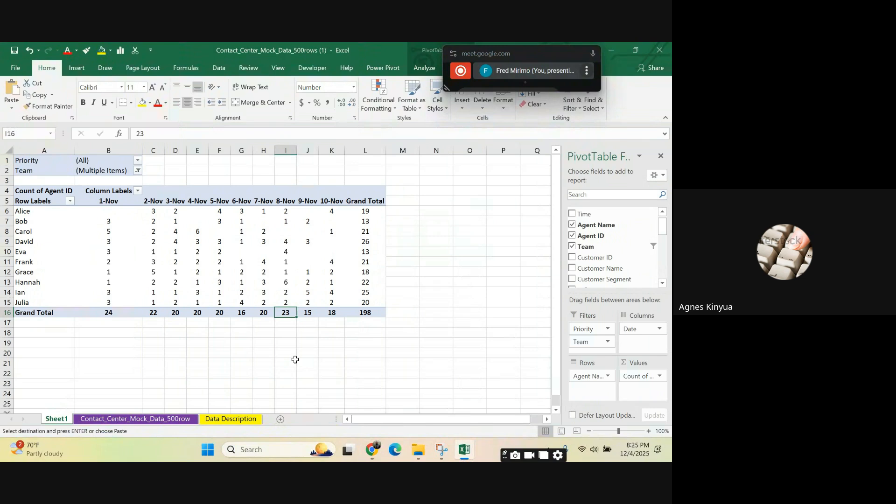
pyautogui.click(137, 161)
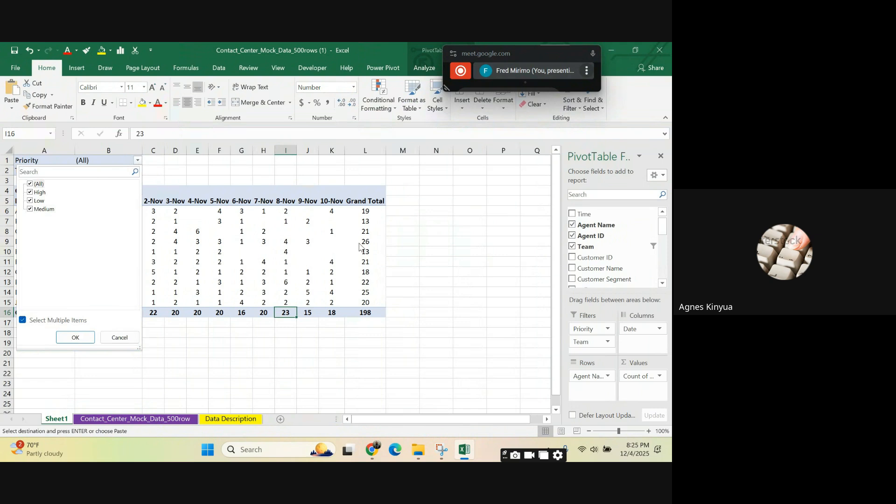
pyautogui.click(447, 256)
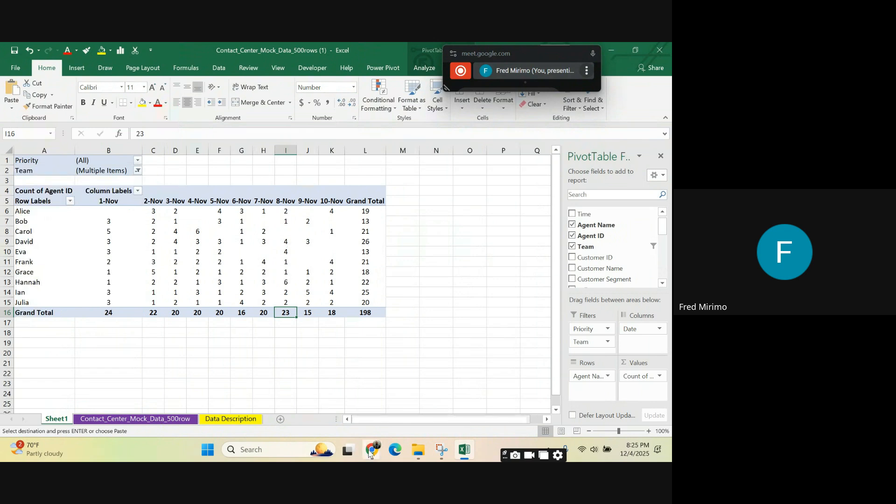
# Step: Switch back to Google Sheets and examine the pivot table's agent counts and its blank row
pyautogui.moveTo(372, 449)
pyautogui.click(255, 395)
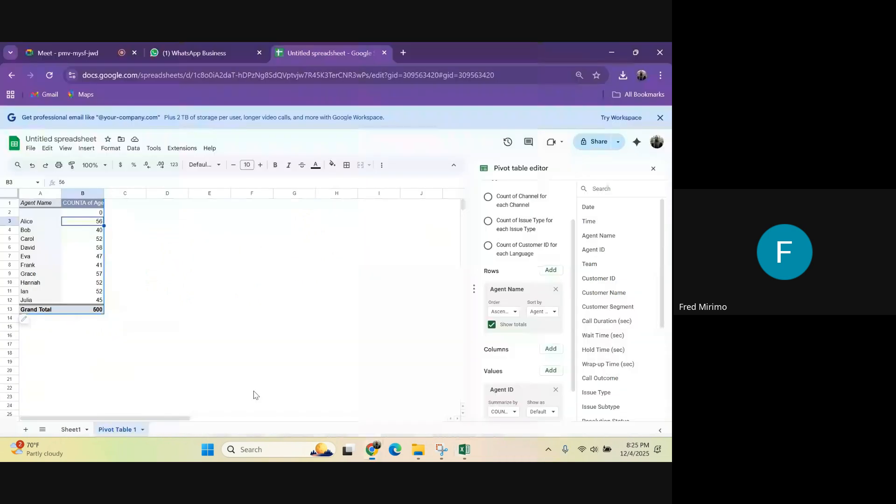
pyautogui.click(88, 258)
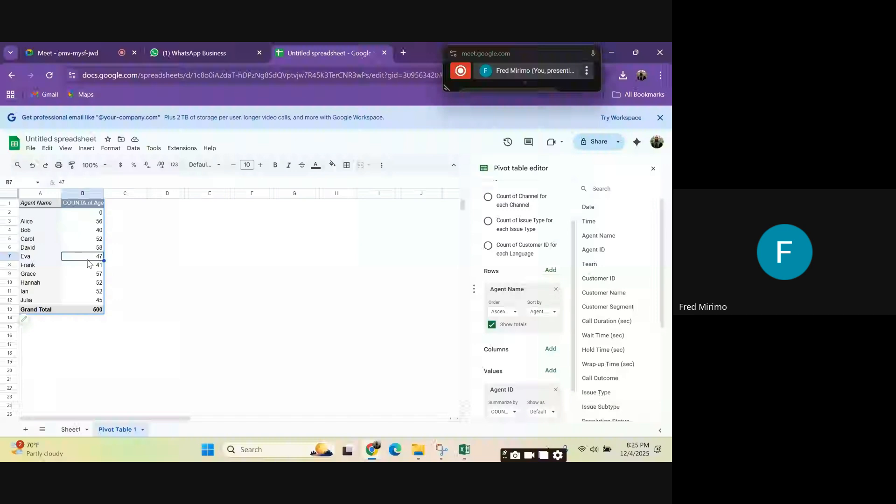
pyautogui.click(55, 212)
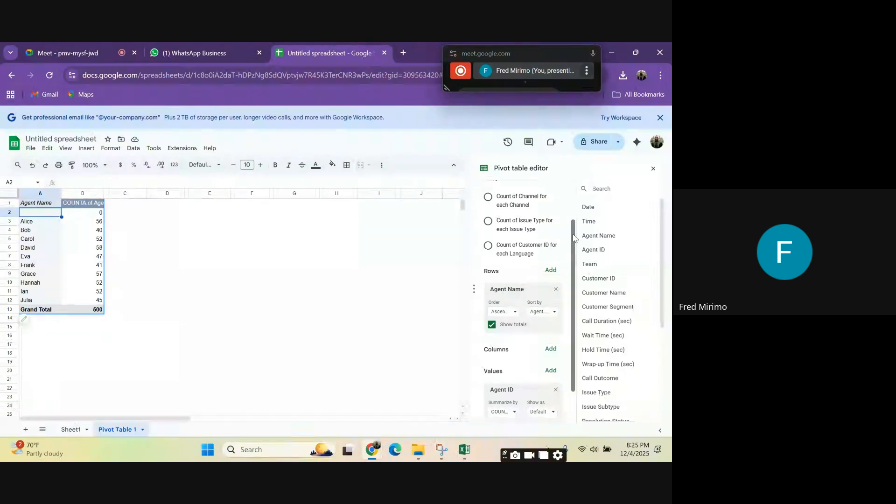
# Step: Add Priority as a filter field in the pivot table
pyautogui.scroll(-2, 573, 238)
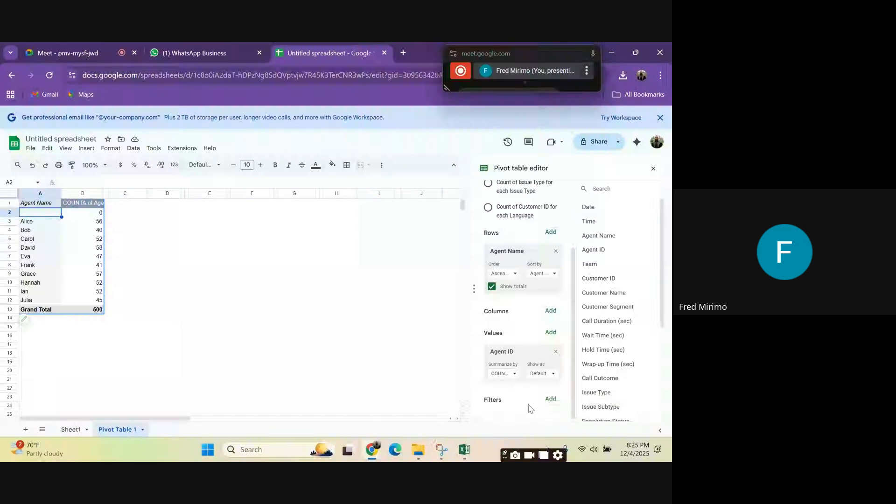
pyautogui.click(551, 398)
pyautogui.scroll(-3, 587, 234)
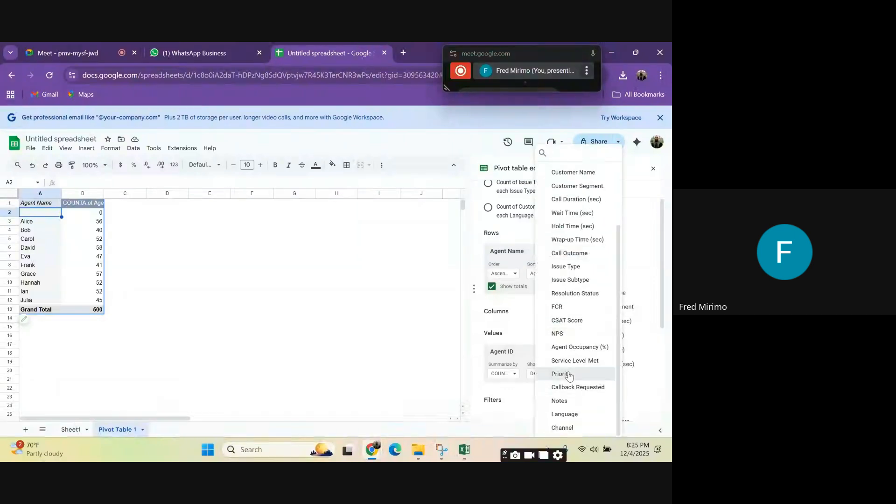
pyautogui.click(569, 374)
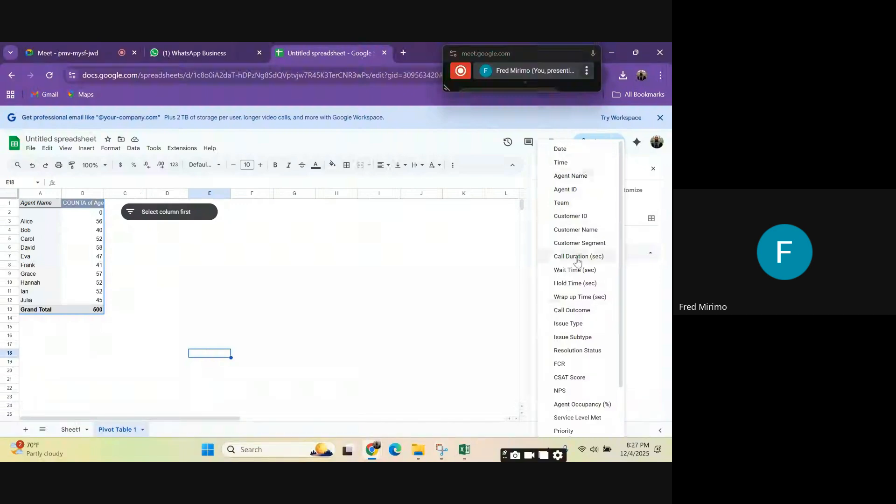
# Step: Set the slicer's column to Priority and filter it to show only High
pyautogui.click(577, 432)
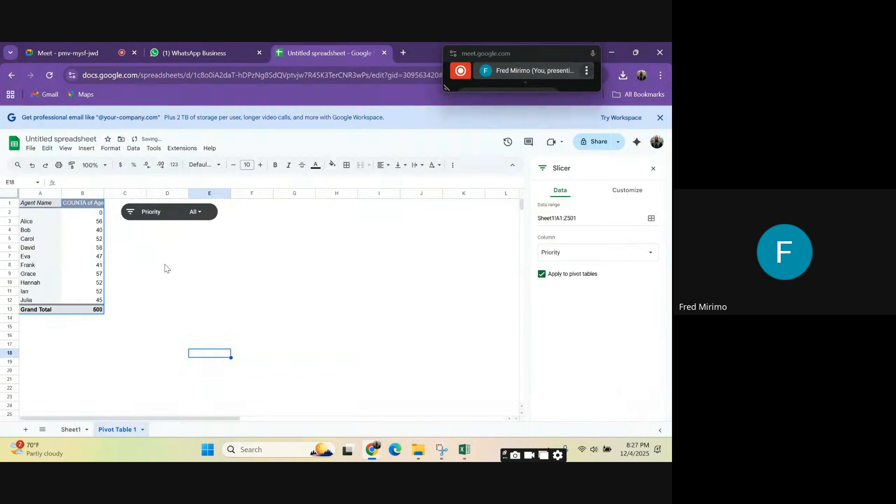
pyautogui.click(217, 266)
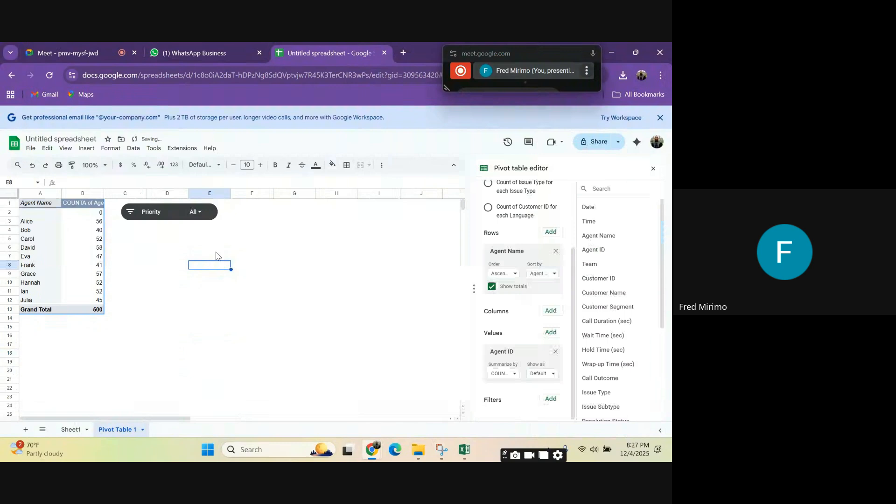
pyautogui.click(195, 212)
pyautogui.click(139, 294)
pyautogui.click(140, 306)
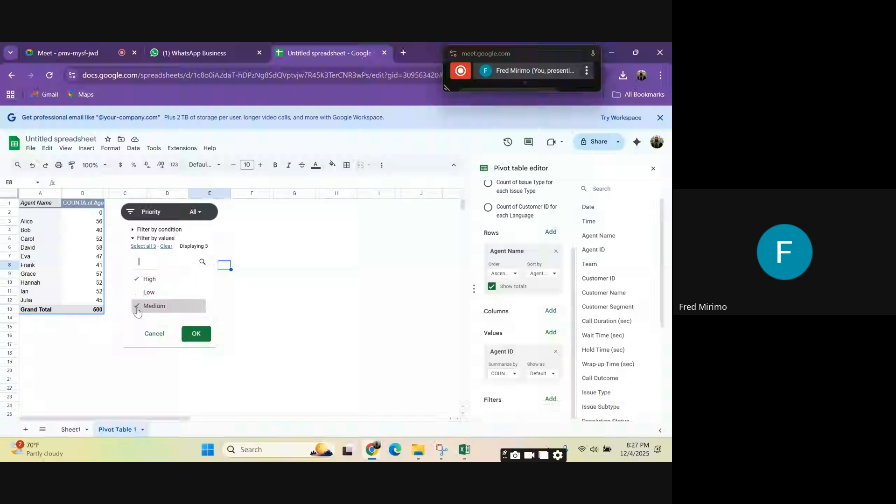
pyautogui.click(195, 333)
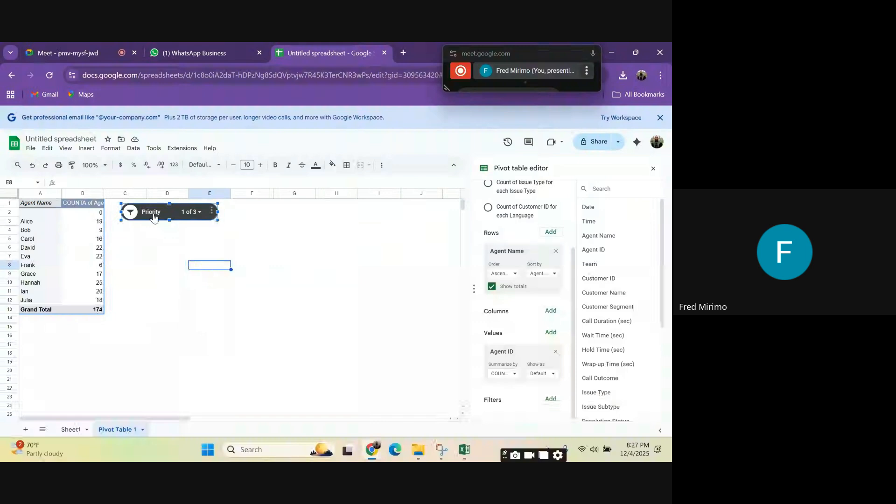
# Step: Change the Priority slicer's filter to show only Low and check the agent counts
pyautogui.click(129, 214)
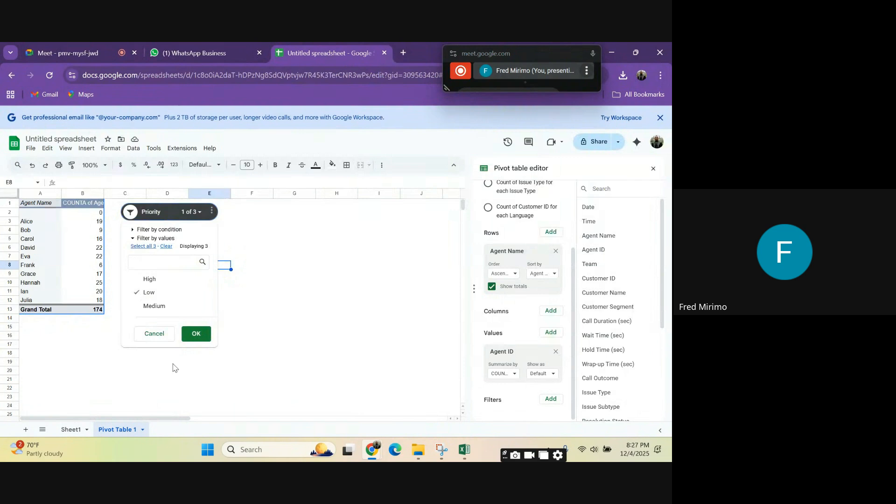
pyautogui.click(197, 333)
pyautogui.click(378, 309)
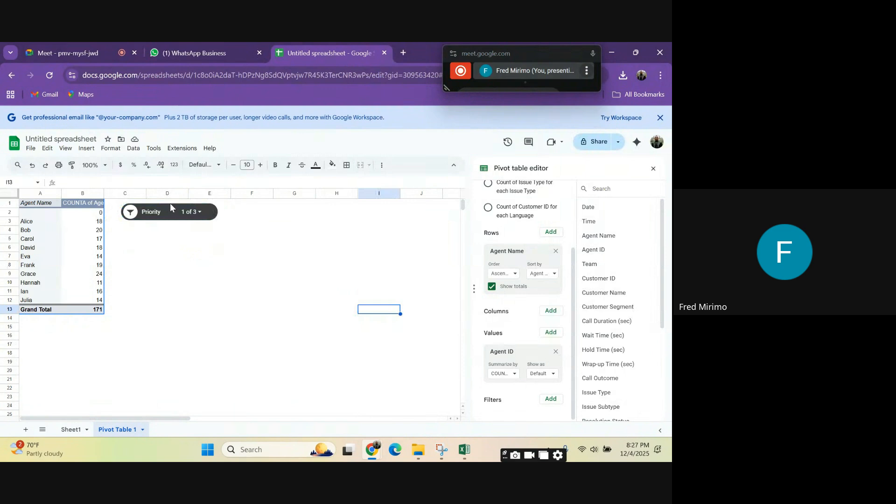
pyautogui.click(92, 223)
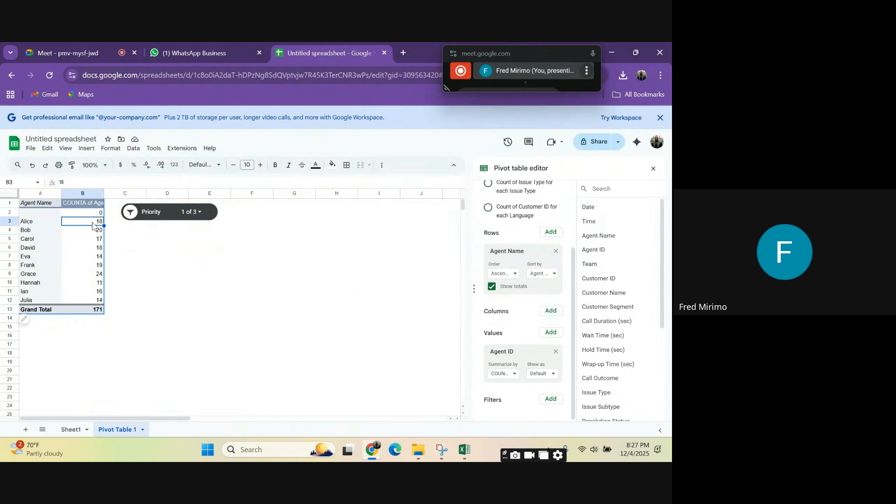
# Step: Add a second slicer, place it beside the Priority slicer and shrink it to a similar width
pyautogui.click(134, 149)
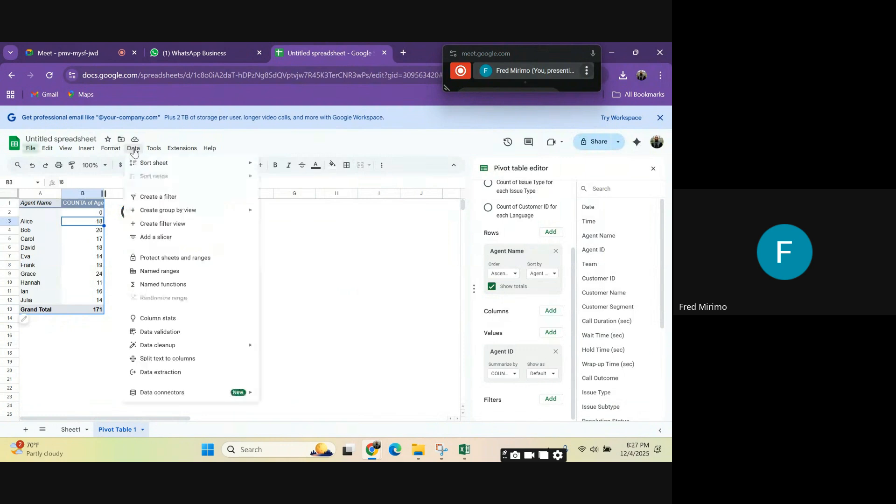
pyautogui.click(156, 237)
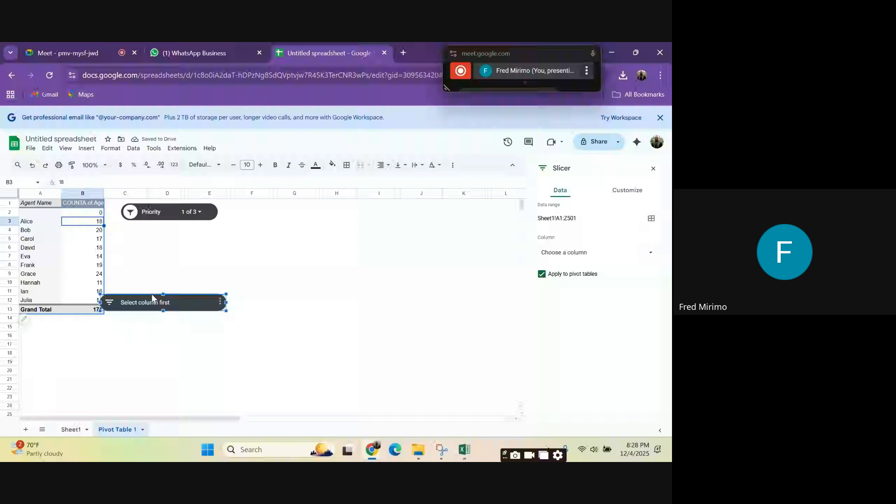
pyautogui.moveTo(152, 298); pyautogui.dragTo(277, 211)
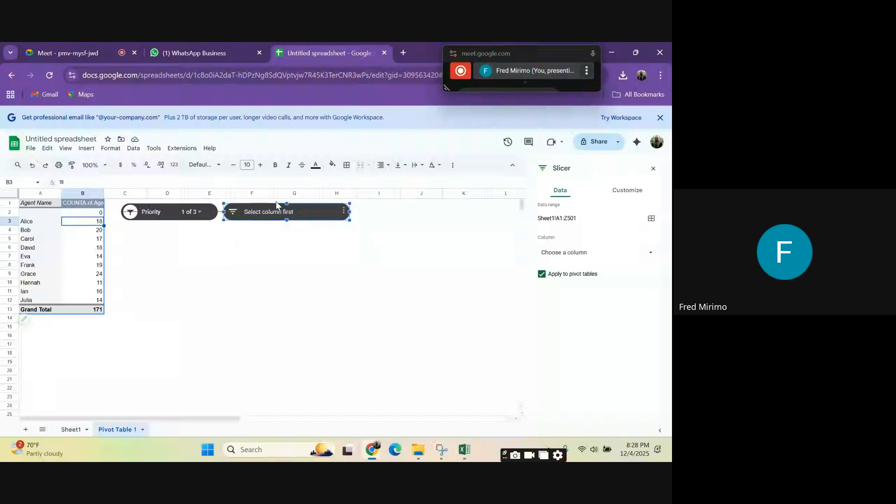
pyautogui.moveTo(350, 211); pyautogui.dragTo(336, 211)
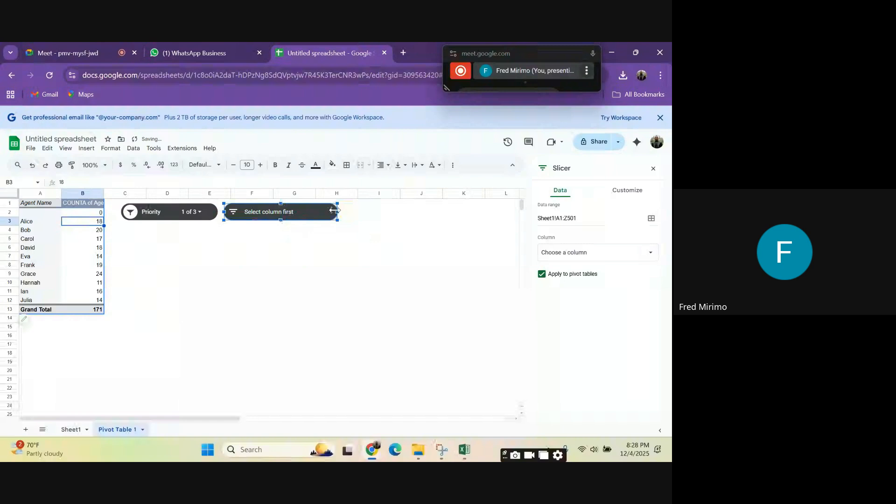
pyautogui.moveTo(335, 211); pyautogui.dragTo(315, 211)
pyautogui.click(294, 274)
# Step: Set the second slicer's column to Team
pyautogui.click(231, 214)
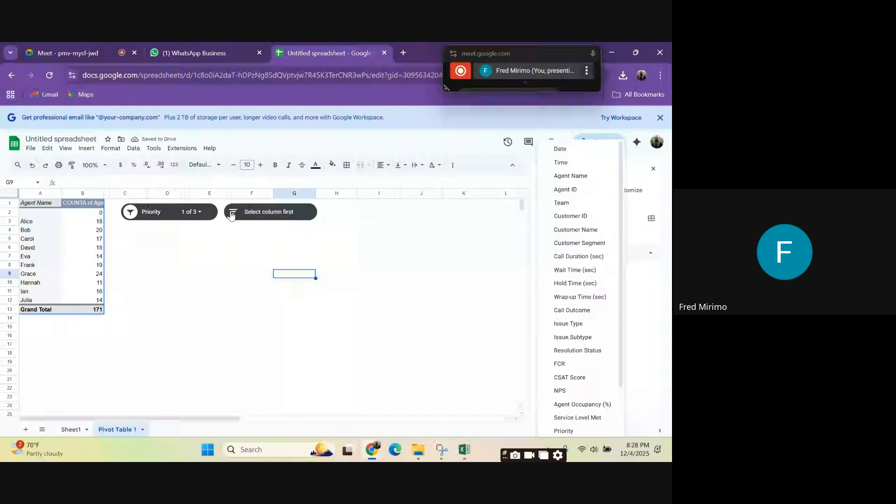
pyautogui.click(576, 207)
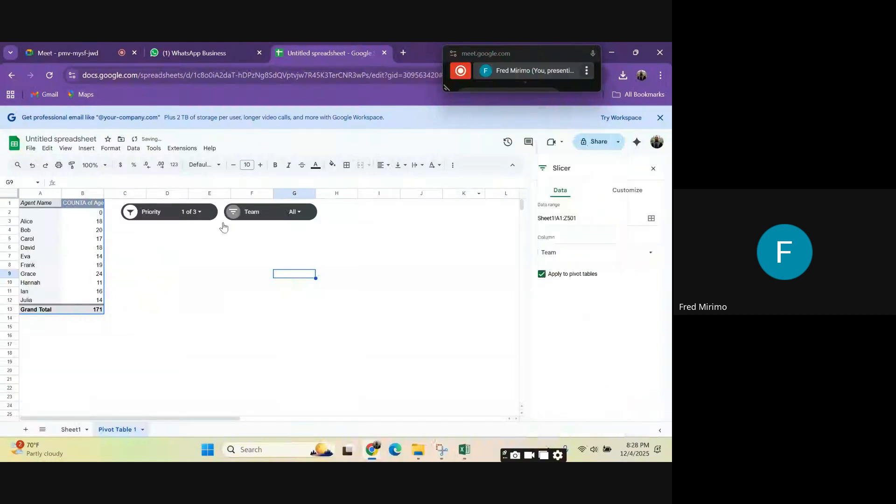
pyautogui.click(209, 258)
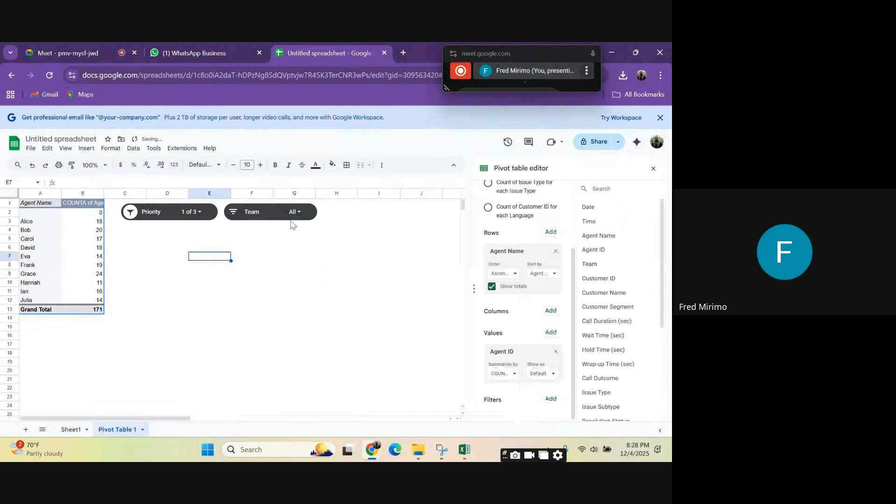
# Step: Filter the Team slicer to show only Technical by deselecting Billing, Retention, Sales and Support
pyautogui.click(237, 213)
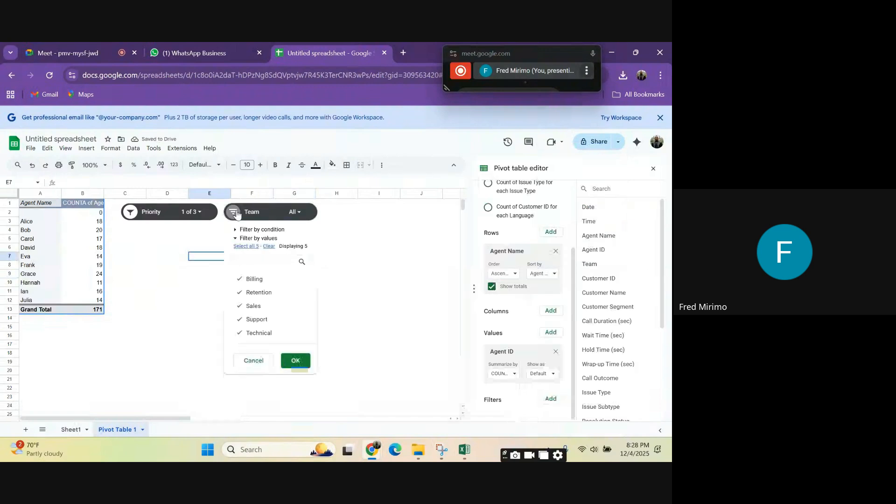
pyautogui.click(256, 294)
pyautogui.click(239, 279)
pyautogui.click(239, 305)
pyautogui.click(239, 319)
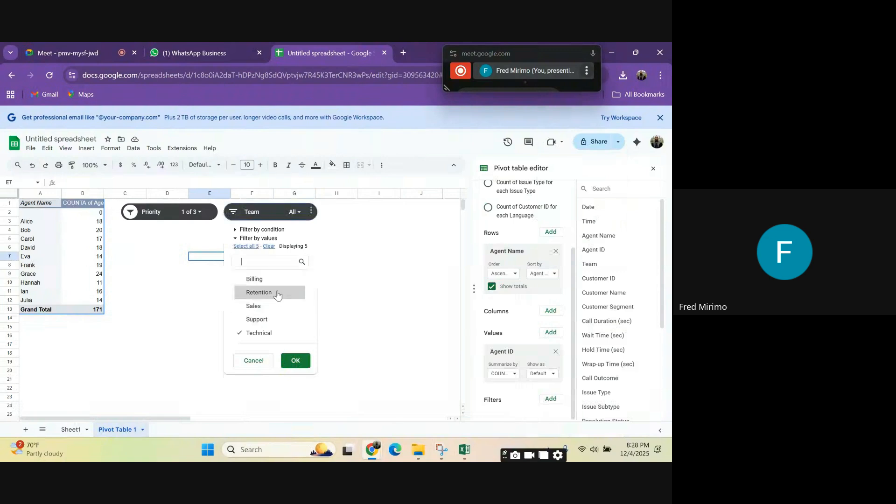
pyautogui.click(295, 362)
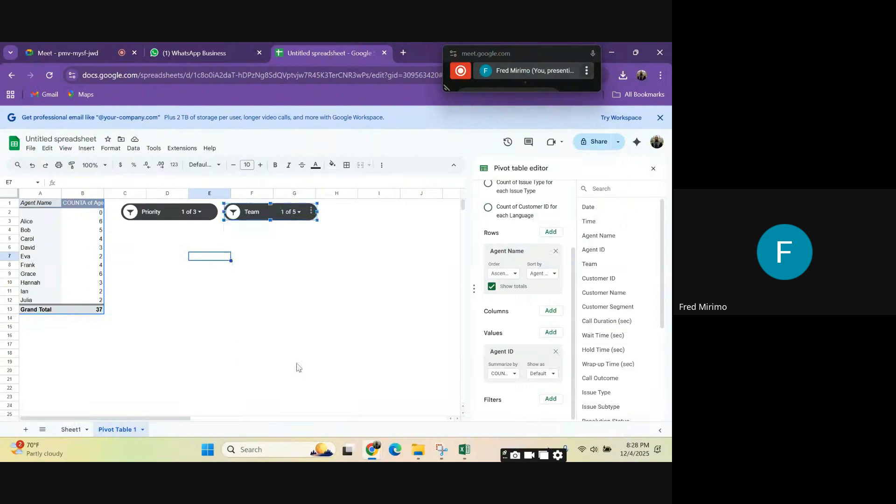
pyautogui.click(368, 294)
# Step: Review the values selected in the Priority and Team slicers and the filtered agent counts
pyautogui.click(200, 213)
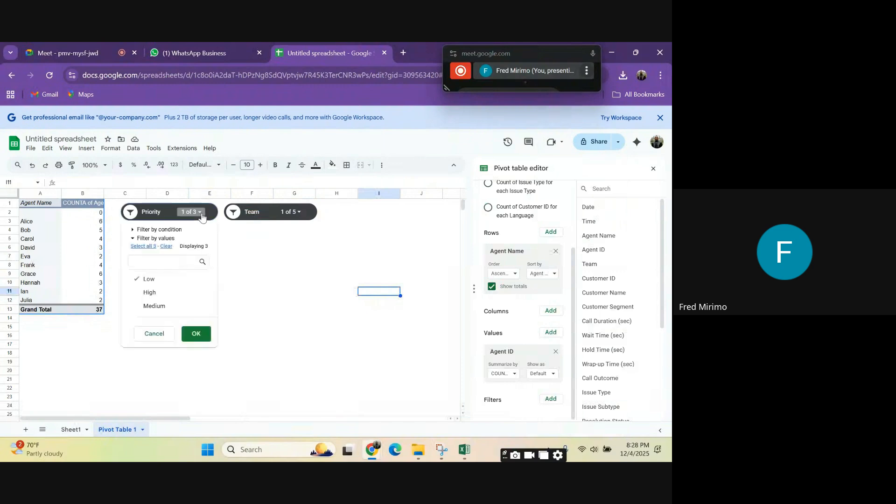
pyautogui.click(294, 212)
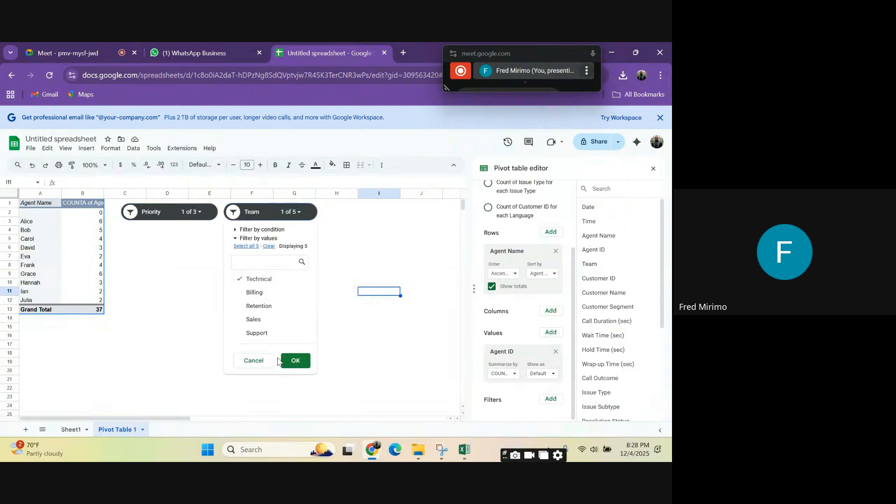
pyautogui.click(296, 360)
pyautogui.click(341, 337)
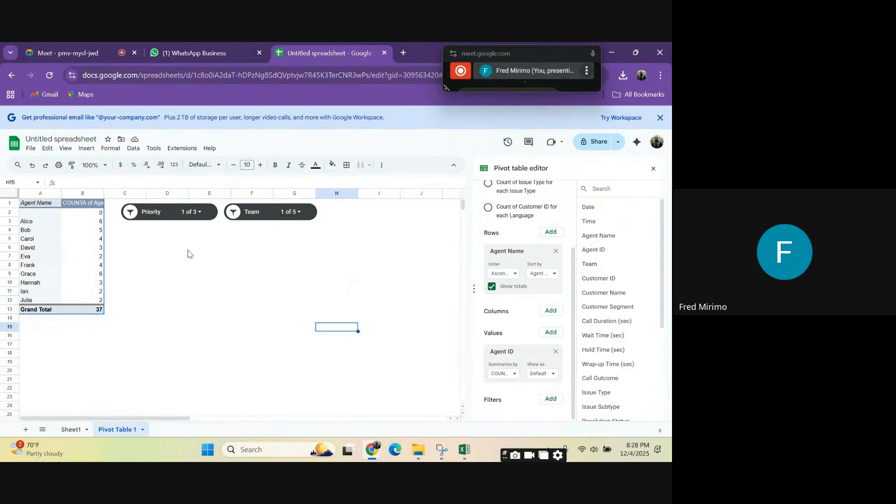
pyautogui.click(102, 238)
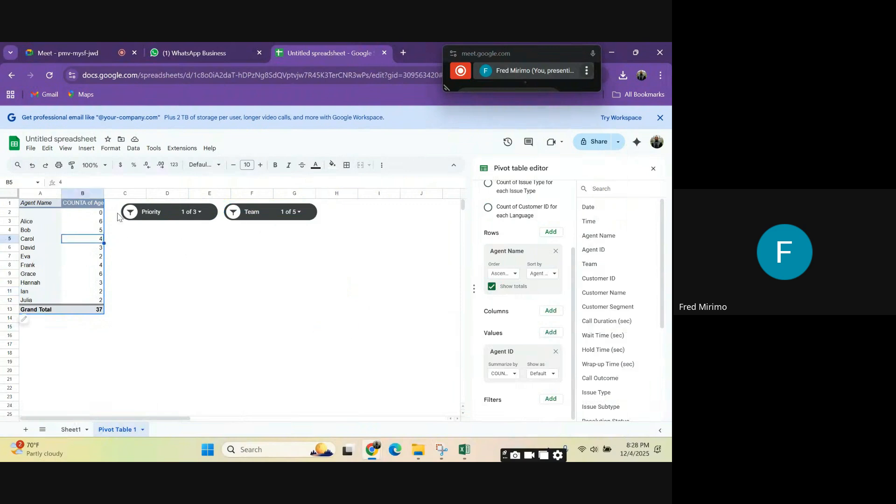
# Step: Move the Priority and Team slicers side by side below the pivot table
pyautogui.click(173, 206)
pyautogui.moveTo(172, 206); pyautogui.dragTo(163, 370)
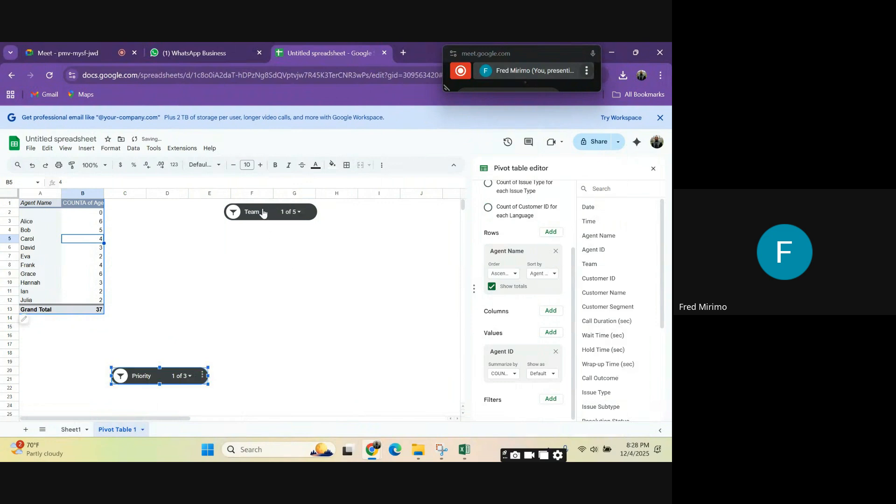
pyautogui.moveTo(263, 213); pyautogui.dragTo(252, 377)
# Step: Add Date as the pivot table's column field and close the pivot table editor
pyautogui.click(86, 241)
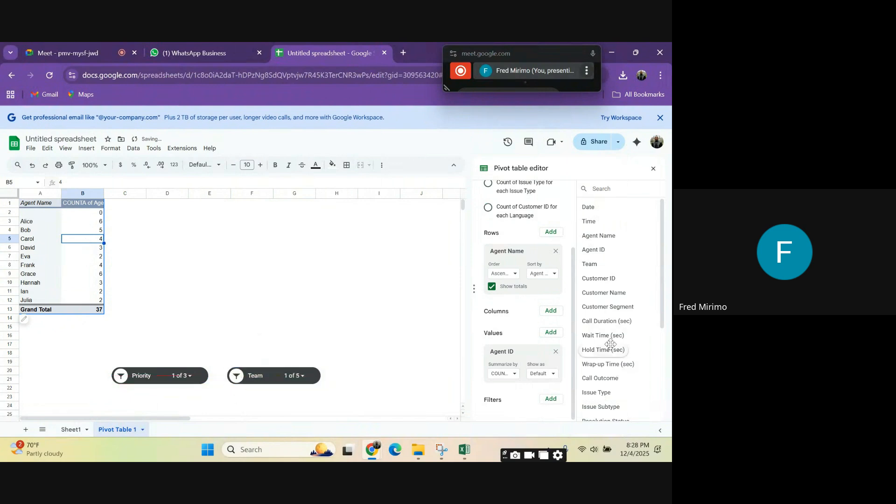
pyautogui.moveTo(610, 344); pyautogui.dragTo(555, 311)
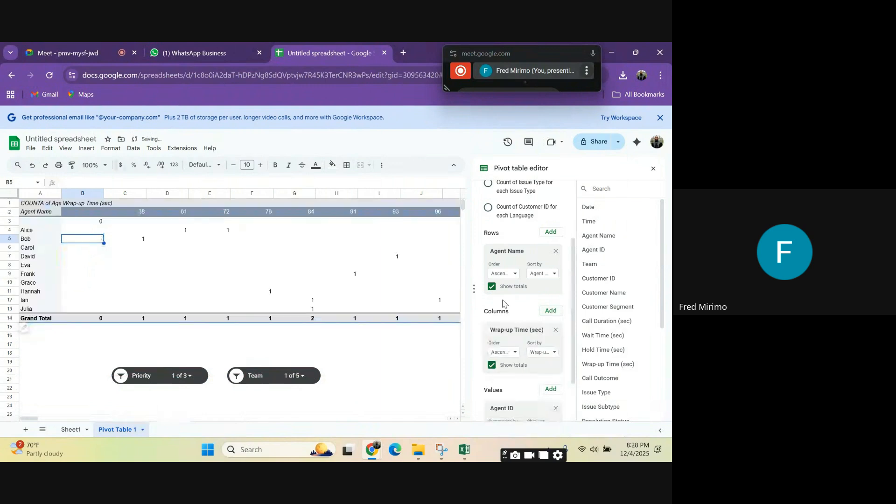
pyautogui.click(32, 166)
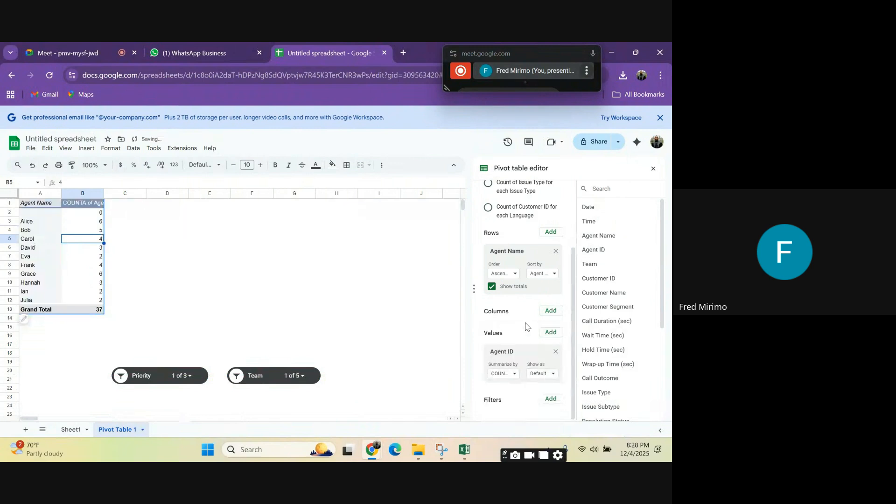
pyautogui.click(551, 312)
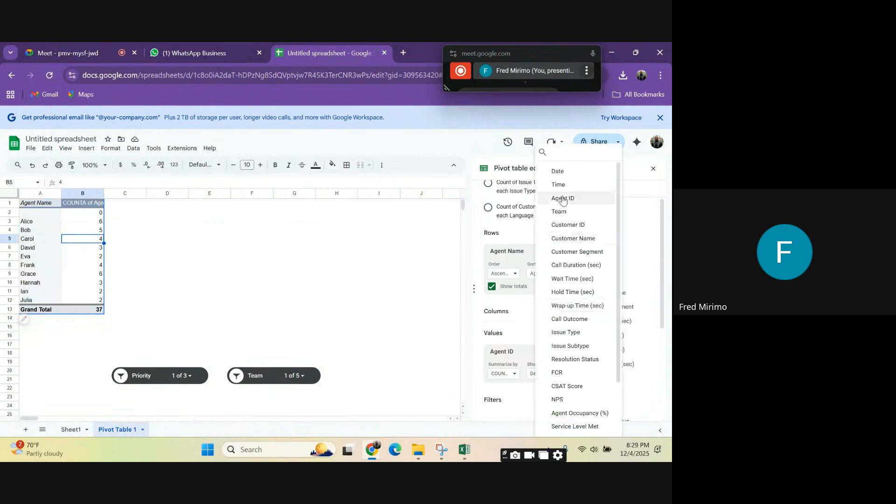
pyautogui.click(559, 172)
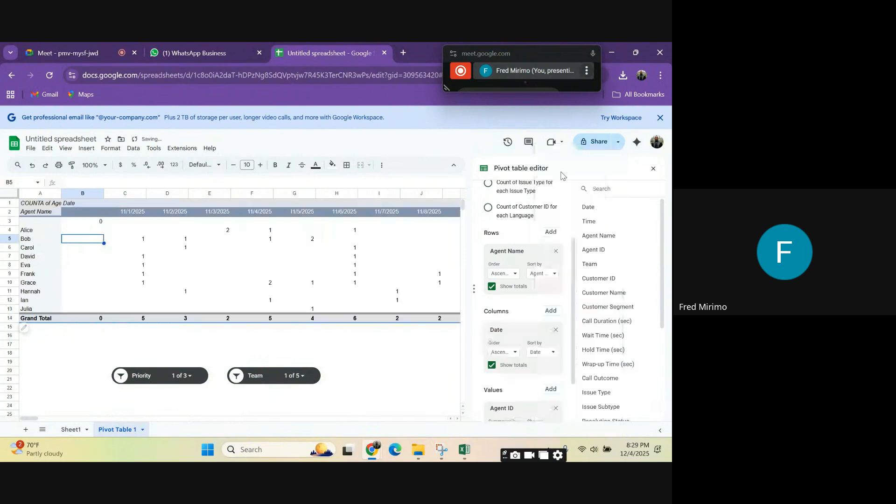
pyautogui.click(388, 249)
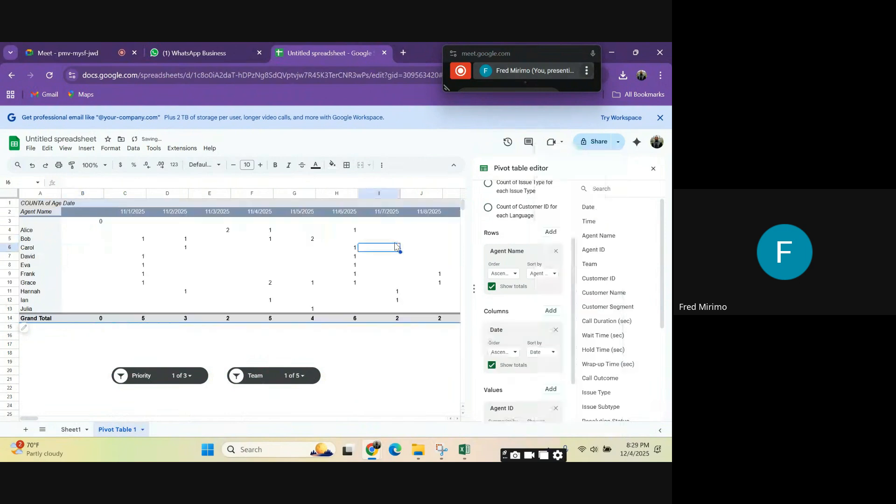
pyautogui.click(652, 170)
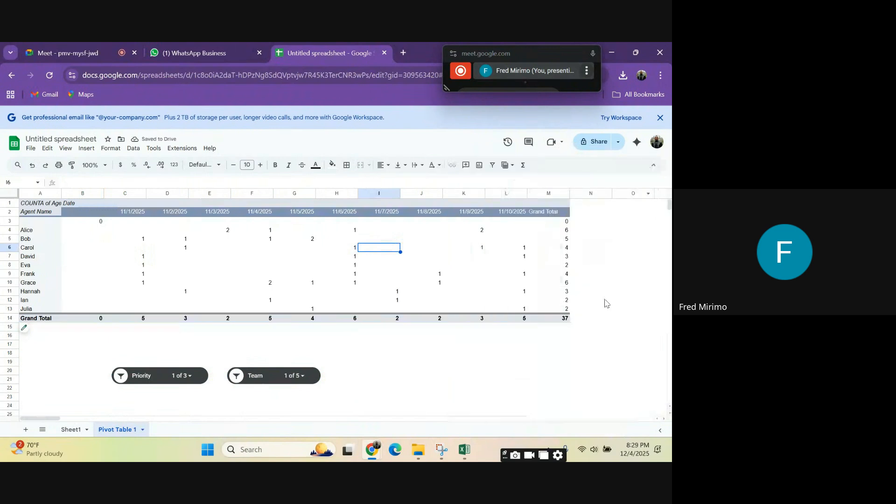
pyautogui.click(602, 283)
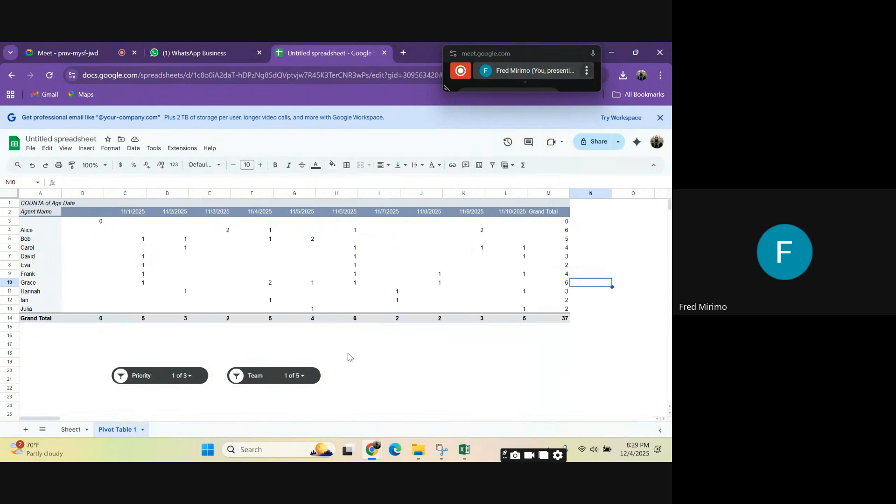
# Step: Insert two blank rows above the pivot table
pyautogui.click(9, 202)
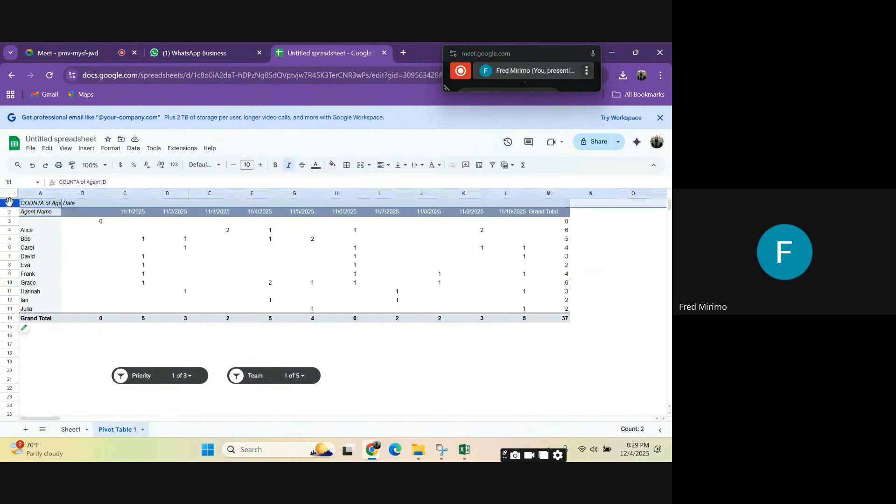
pyautogui.hotkey('ctrl', 'alt', '=')
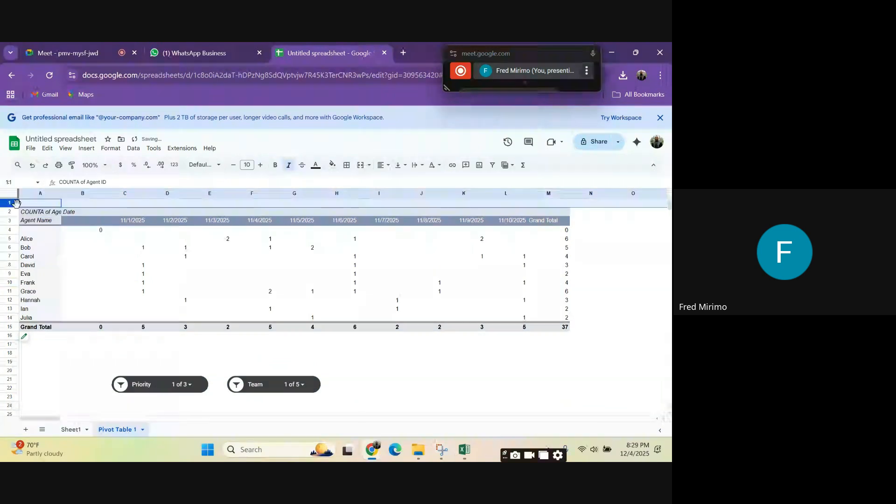
pyautogui.rightClick(17, 202)
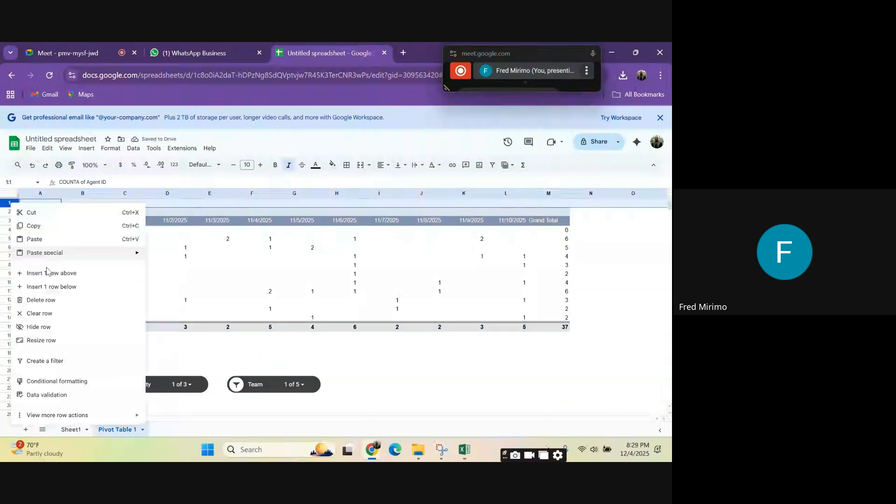
pyautogui.click(47, 272)
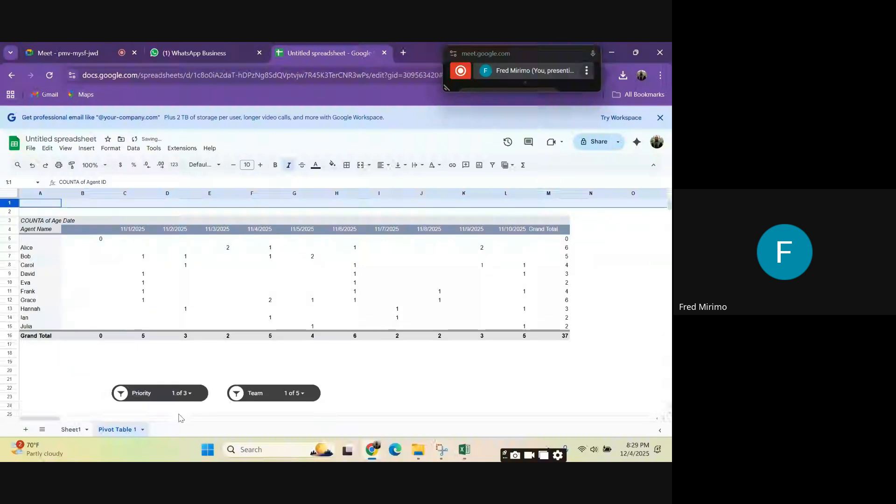
# Step: Move the Priority and Team slicers side by side into the blank rows above the pivot table and deselect them
pyautogui.click(157, 394)
pyautogui.moveTo(157, 394); pyautogui.dragTo(137, 198)
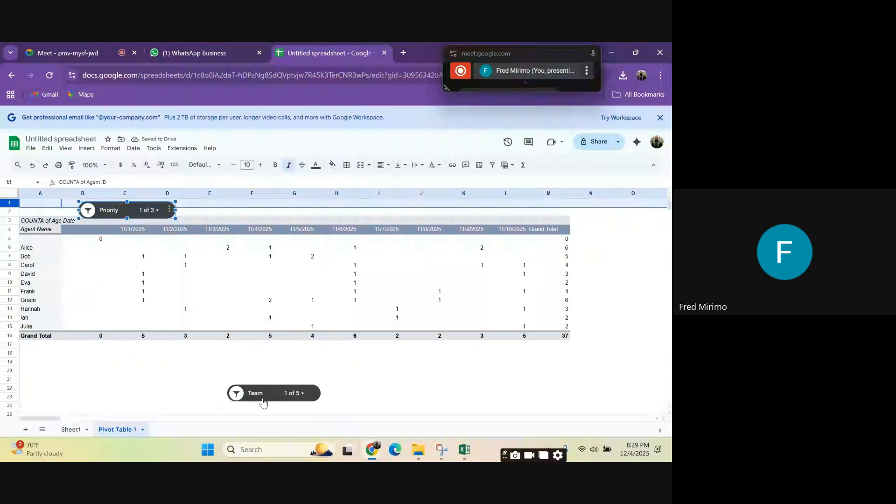
pyautogui.click(258, 386)
pyautogui.moveTo(258, 385); pyautogui.dragTo(224, 268)
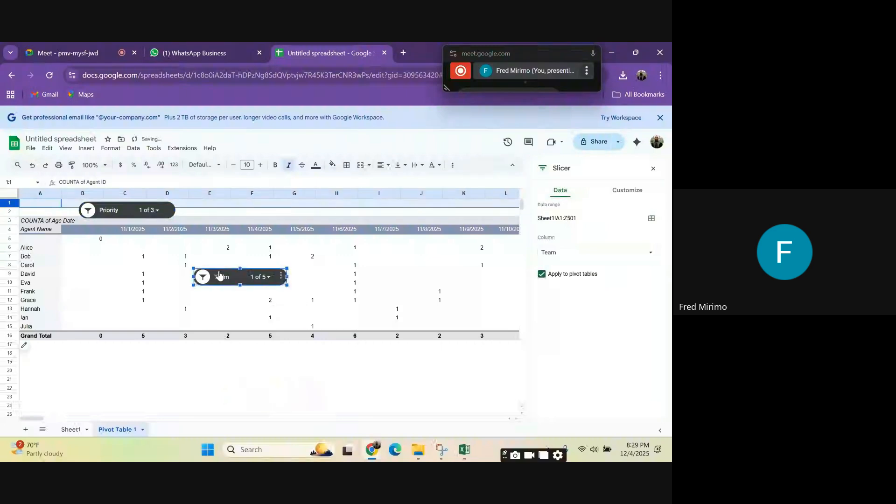
pyautogui.moveTo(221, 275); pyautogui.dragTo(206, 205)
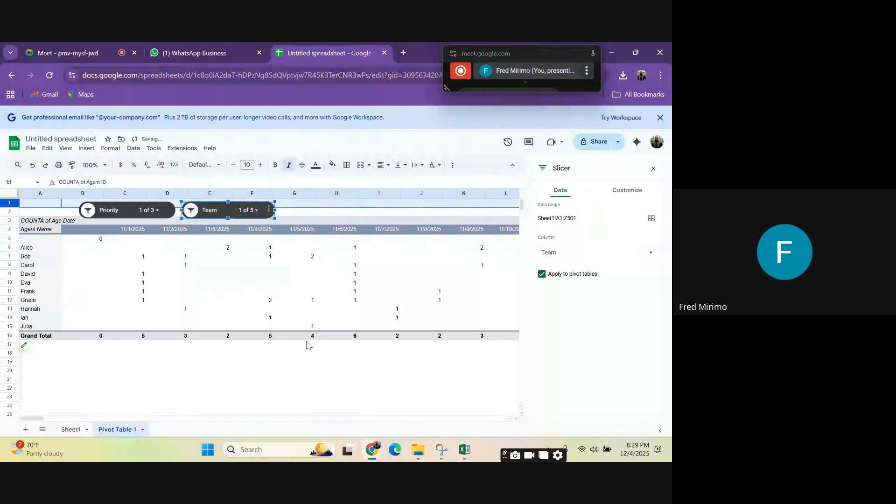
pyautogui.click(326, 379)
pyautogui.click(333, 405)
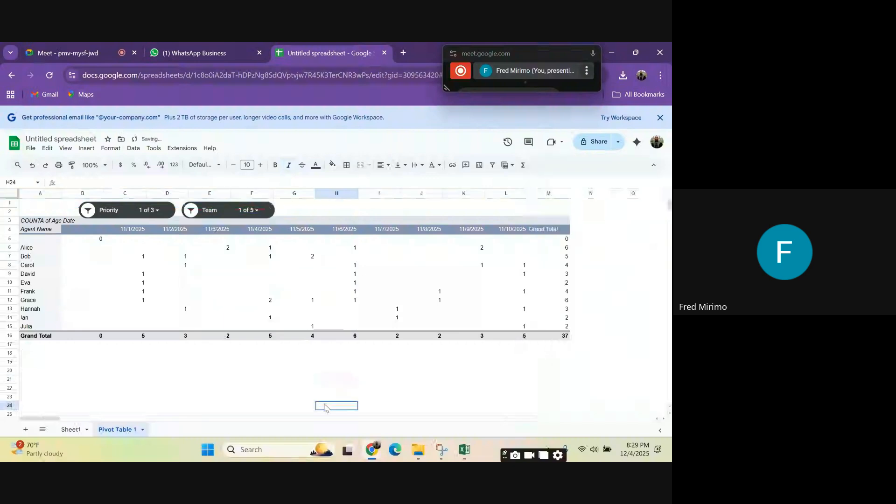
pyautogui.click(84, 346)
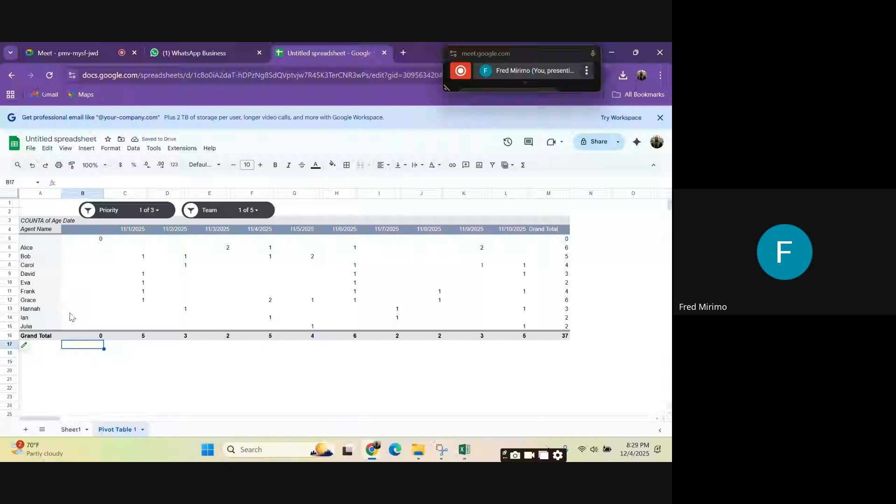
# Step: Set the Priority slicer to include all values: Low, High and Medium
pyautogui.click(157, 211)
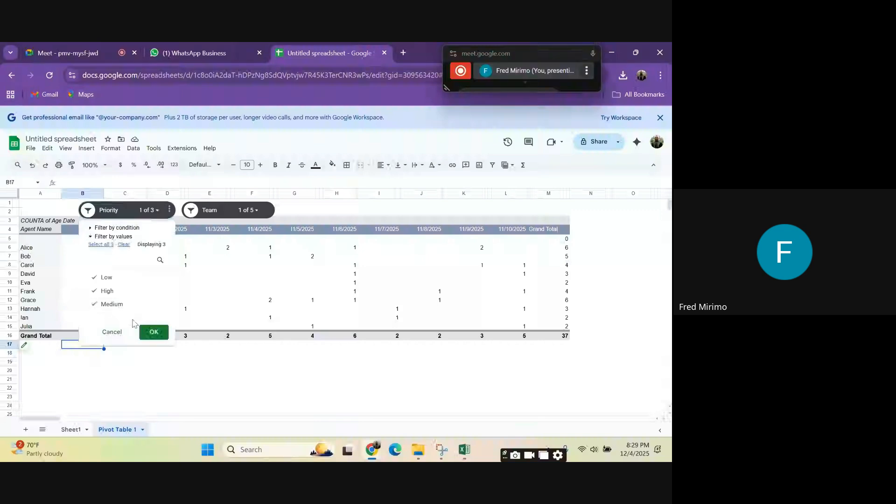
pyautogui.click(148, 332)
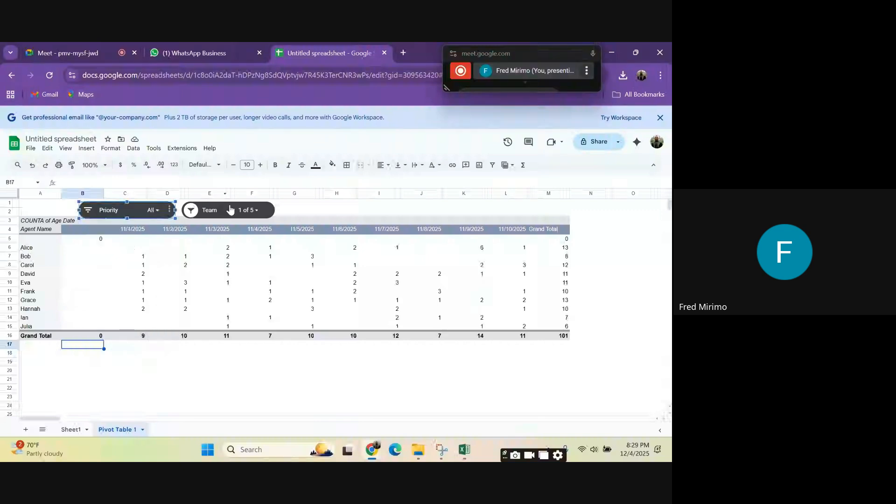
# Step: Select the Team slicer above the pivot table
pyautogui.click(259, 212)
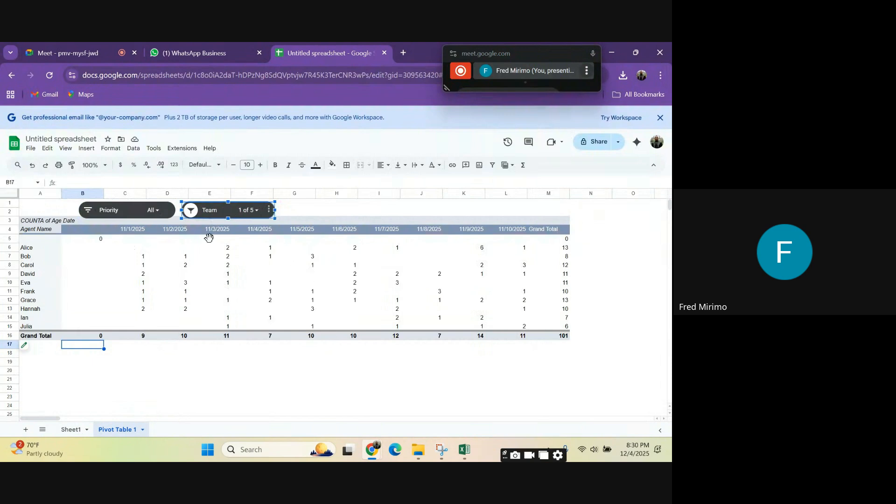
# Step: Set the Team slicer to include all values: Technical, Billing, Retention, Sales and Support
pyautogui.click(294, 282)
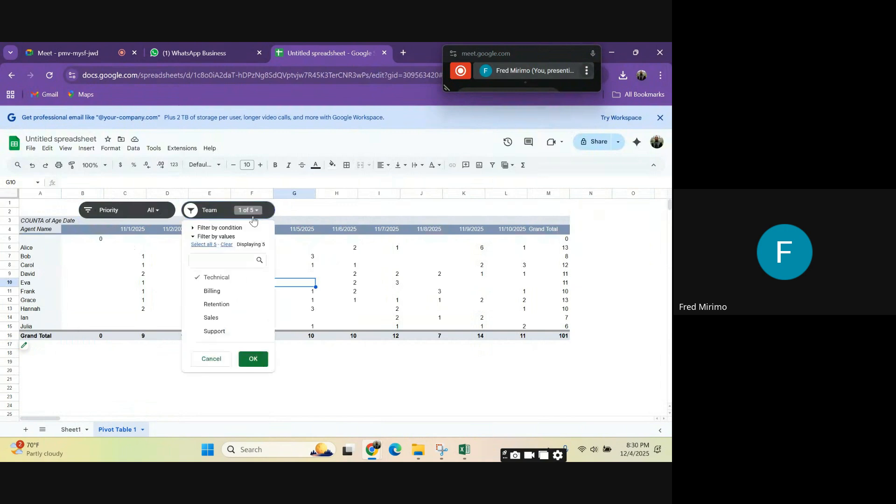
pyautogui.click(202, 291)
pyautogui.click(202, 303)
pyautogui.click(202, 318)
pyautogui.click(201, 331)
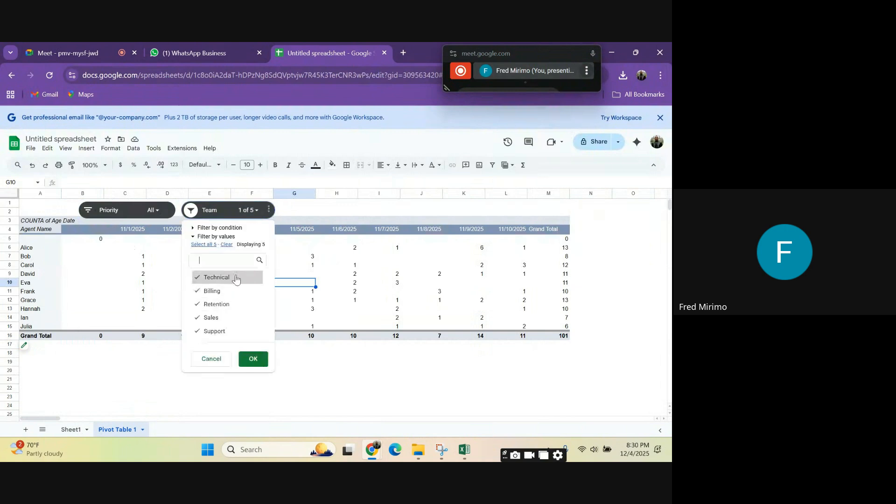
pyautogui.click(254, 359)
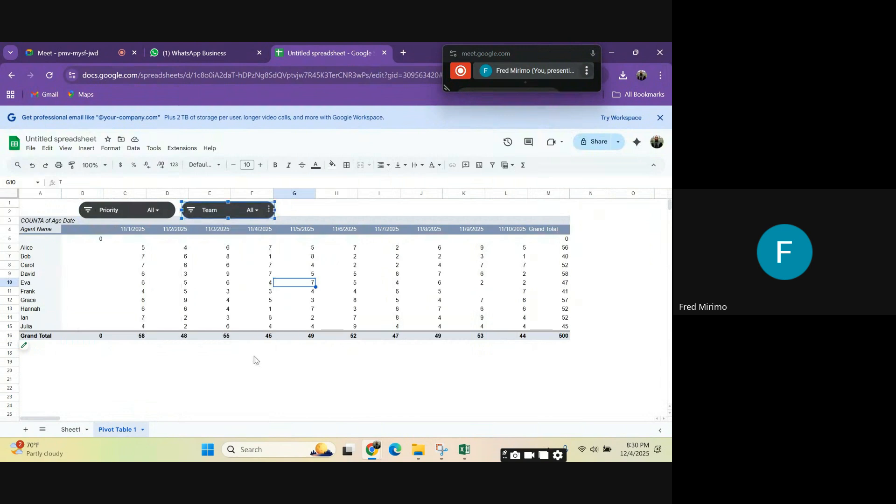
# Step: Review the pivot table's counts per agent and date, including the date headers and the Agent Name column
pyautogui.click(420, 264)
pyautogui.click(195, 283)
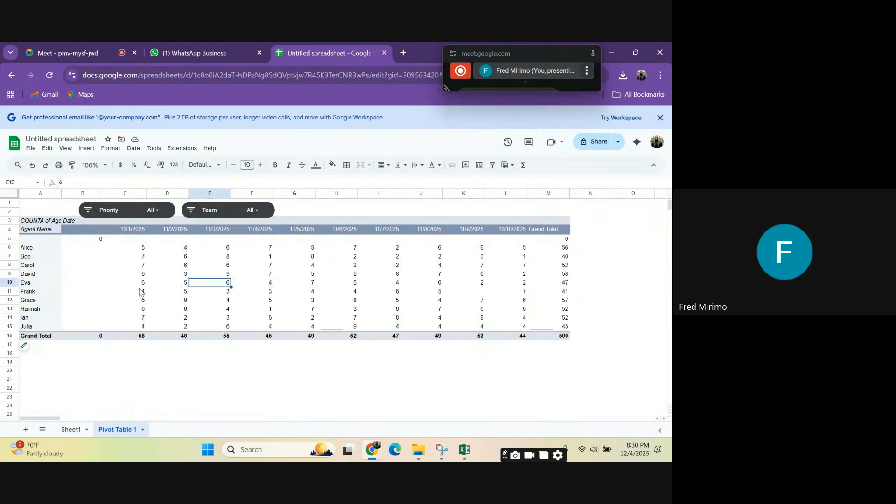
pyautogui.click(142, 290)
pyautogui.click(90, 283)
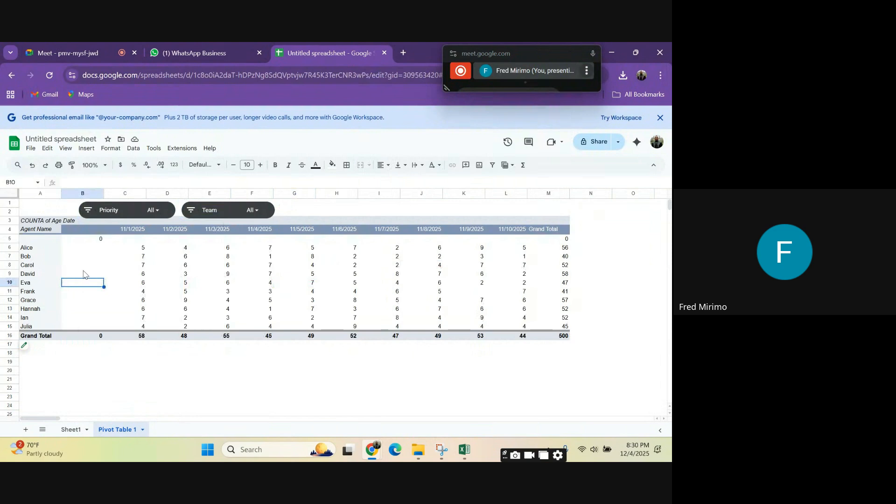
pyautogui.click(490, 230)
pyautogui.click(468, 231)
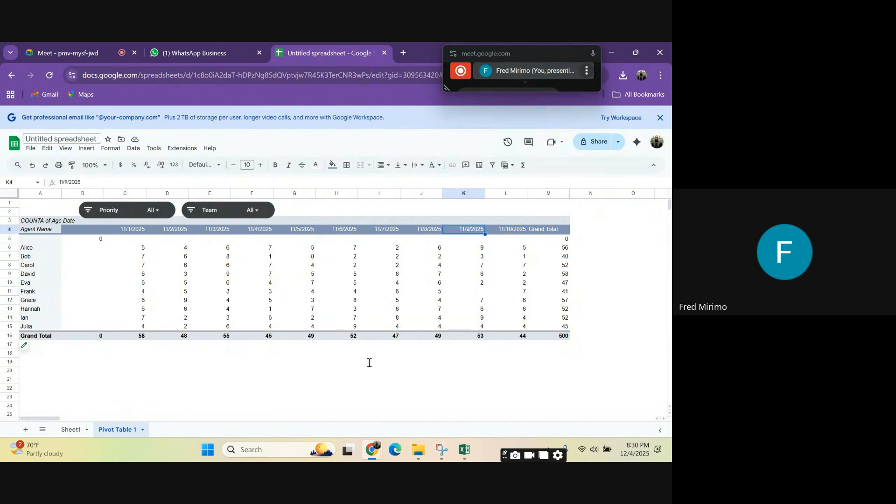
pyautogui.click(464, 274)
pyautogui.click(42, 231)
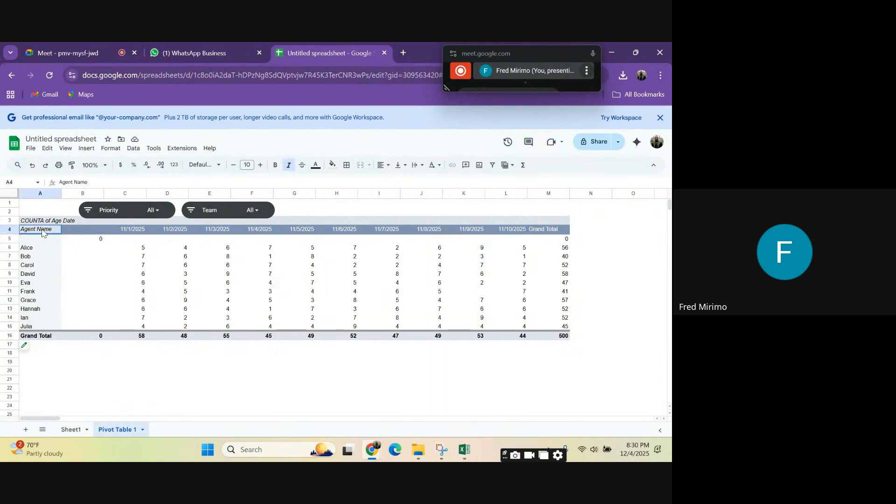
pyautogui.moveTo(42, 232); pyautogui.dragTo(553, 320)
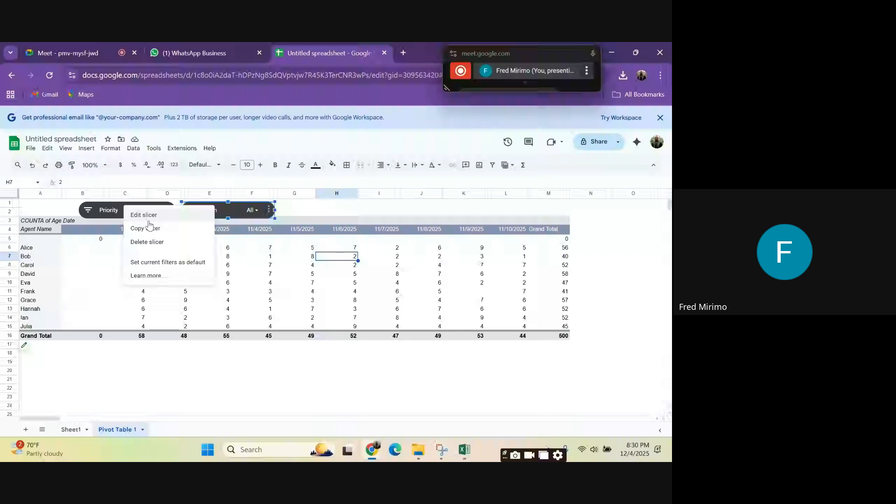
# Step: Change the Team slicer's background color to purple and deselect the slicer
pyautogui.click(147, 216)
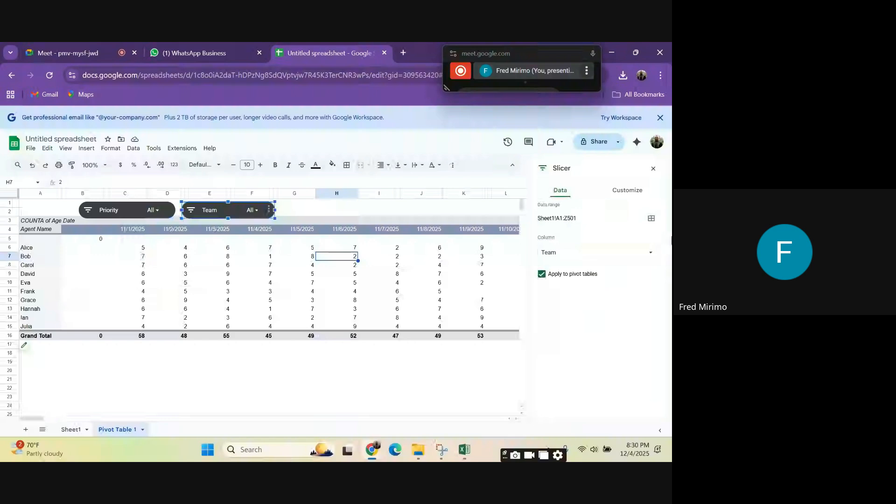
pyautogui.click(628, 190)
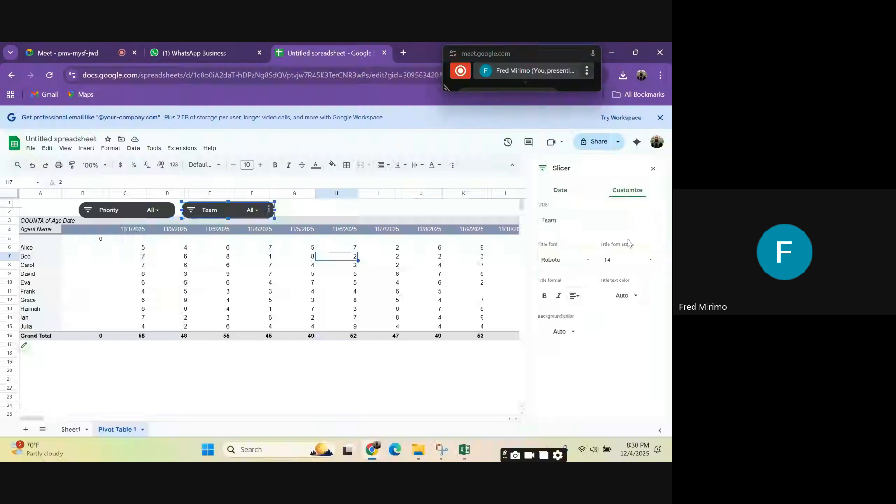
pyautogui.click(563, 331)
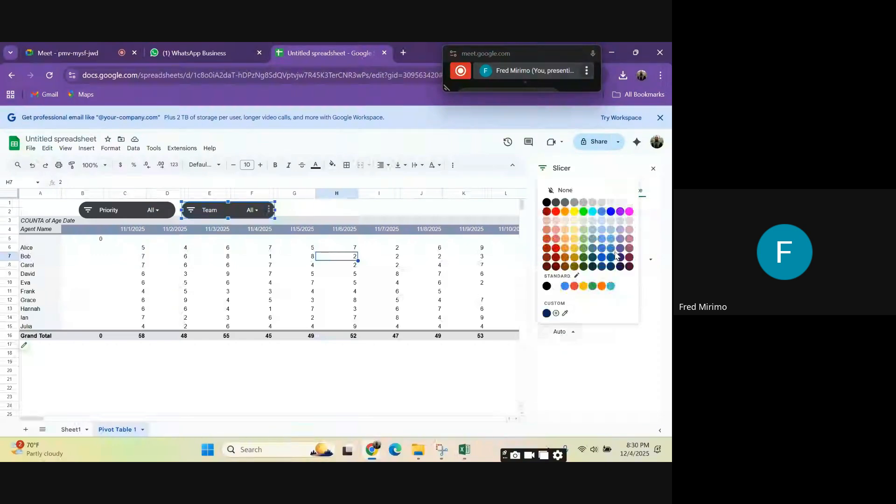
pyautogui.click(620, 212)
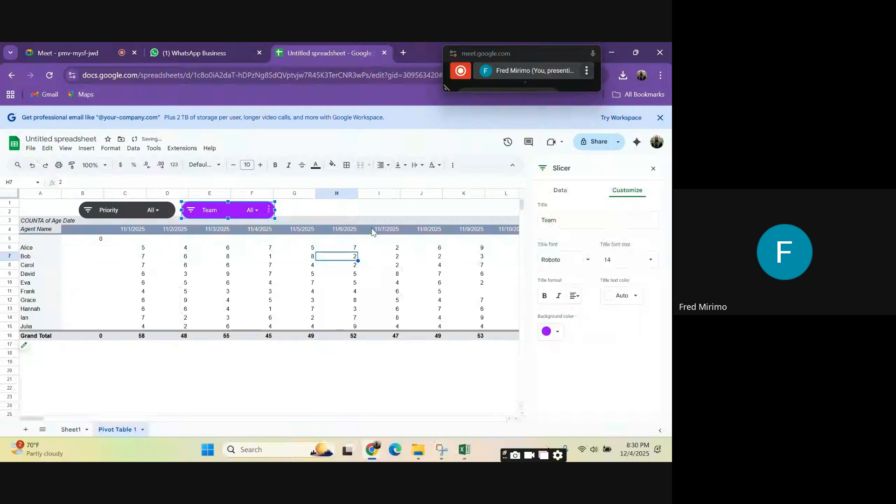
pyautogui.click(363, 212)
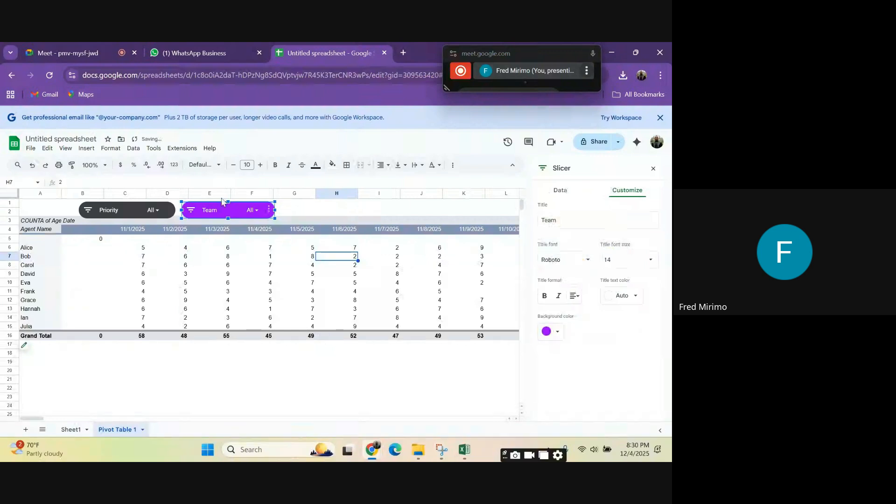
# Step: Give the Priority slicer the same purple background color as the Team slicer and deselect it
pyautogui.rightClick(122, 208)
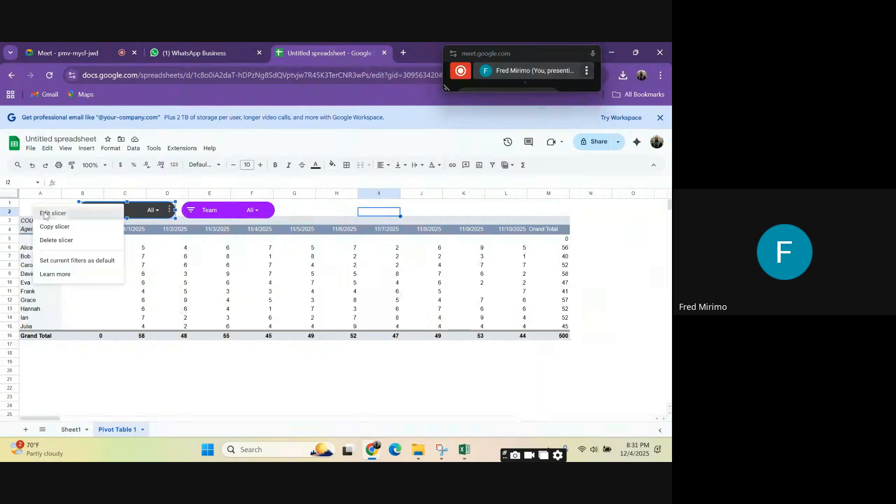
pyautogui.click(27, 211)
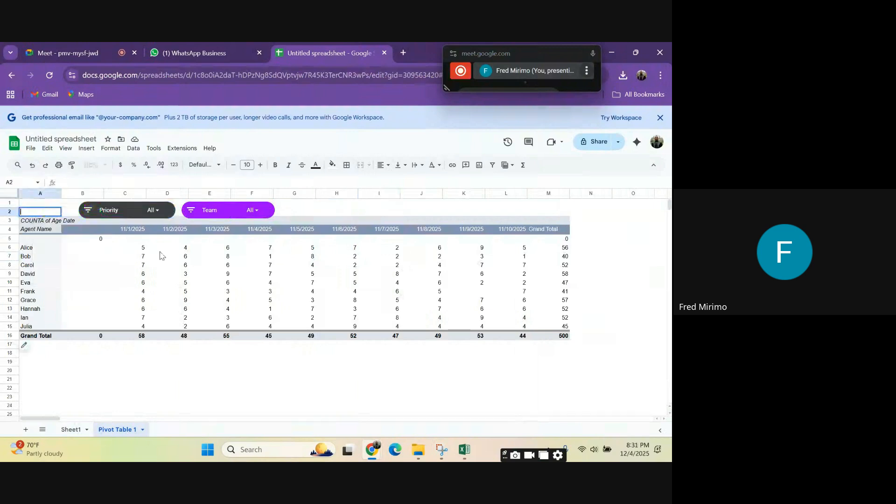
pyautogui.rightClick(124, 212)
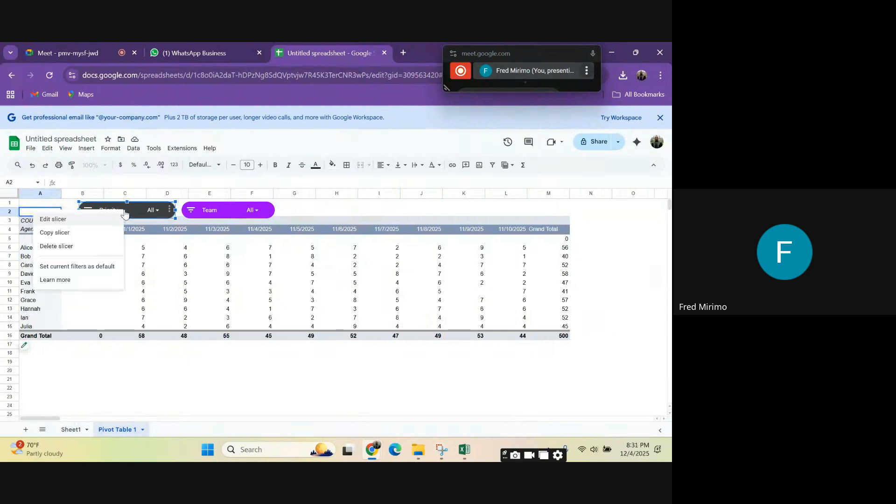
pyautogui.click(65, 219)
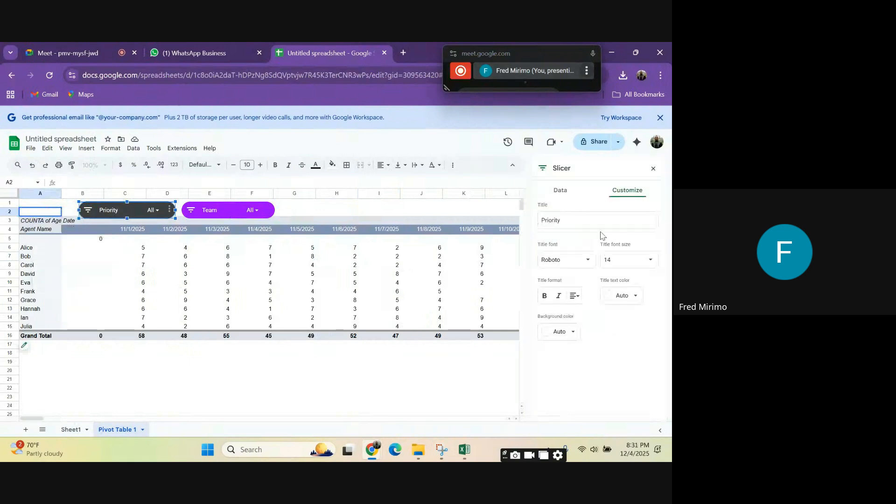
pyautogui.click(569, 333)
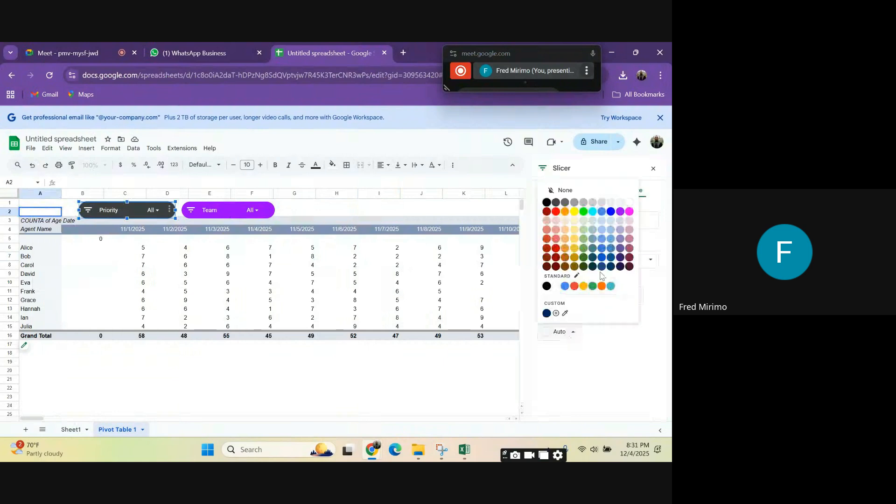
pyautogui.click(622, 211)
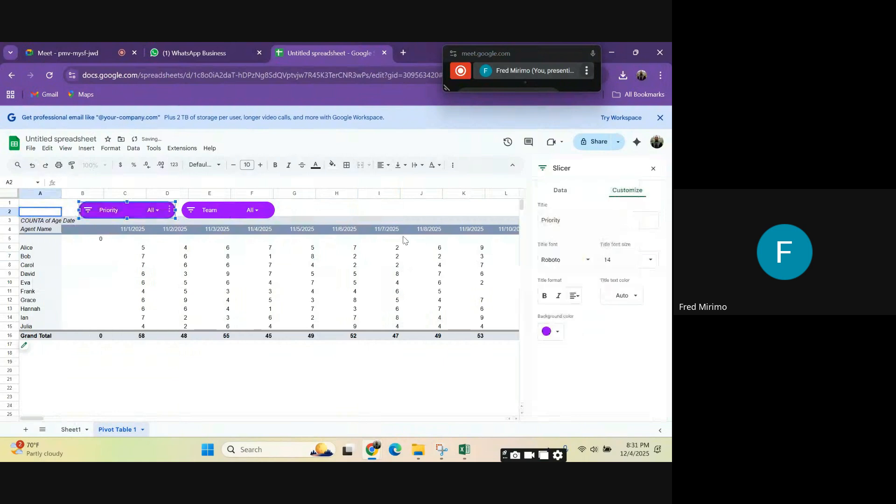
pyautogui.click(320, 203)
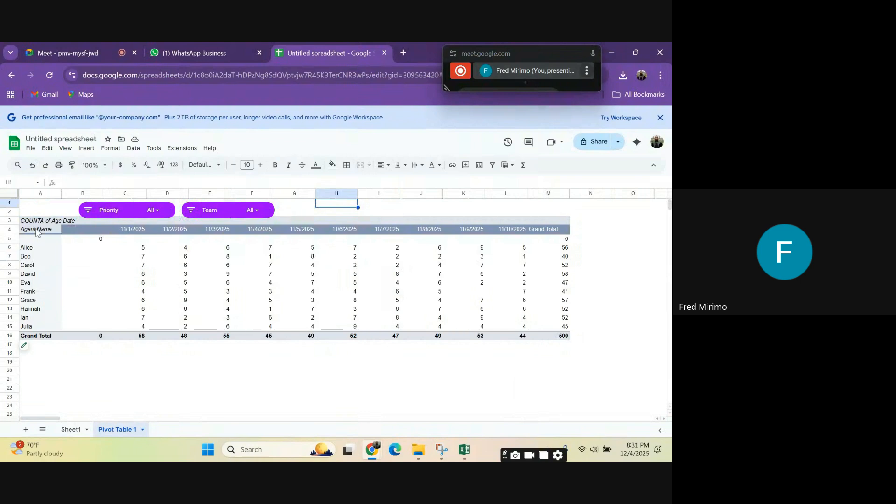
pyautogui.click(495, 241)
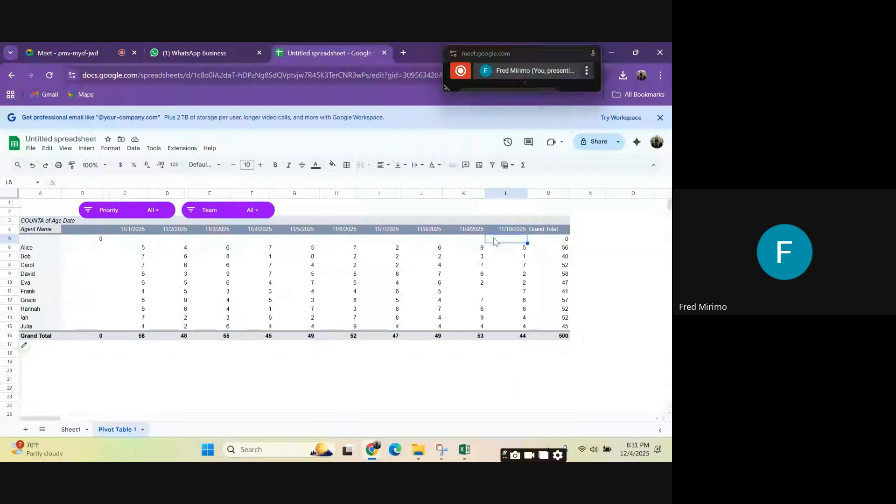
pyautogui.moveTo(502, 229); pyautogui.dragTo(89, 235)
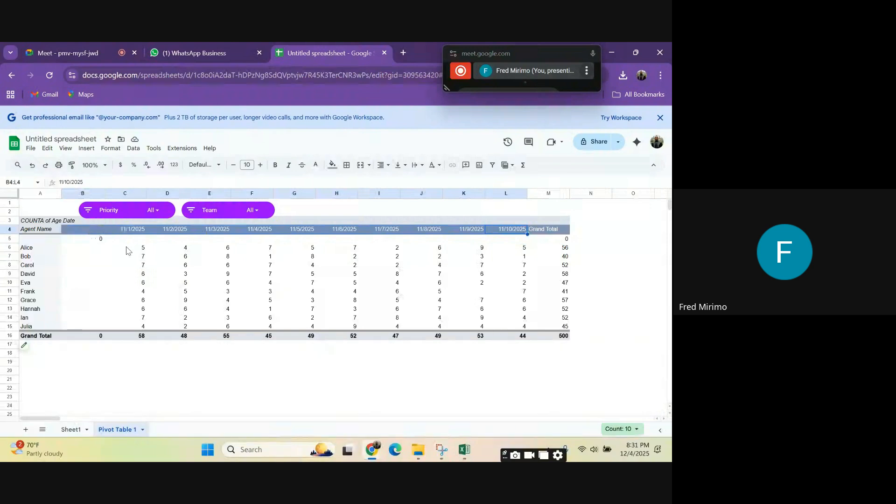
pyautogui.click(174, 166)
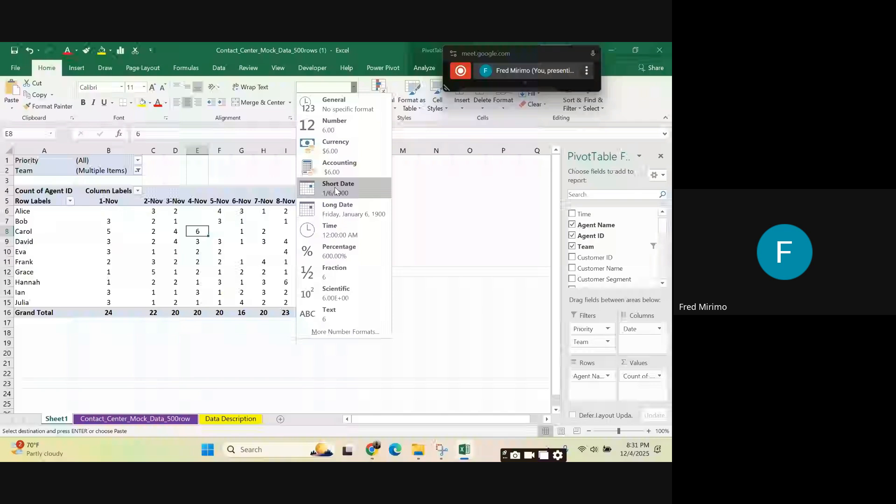
pyautogui.click(349, 331)
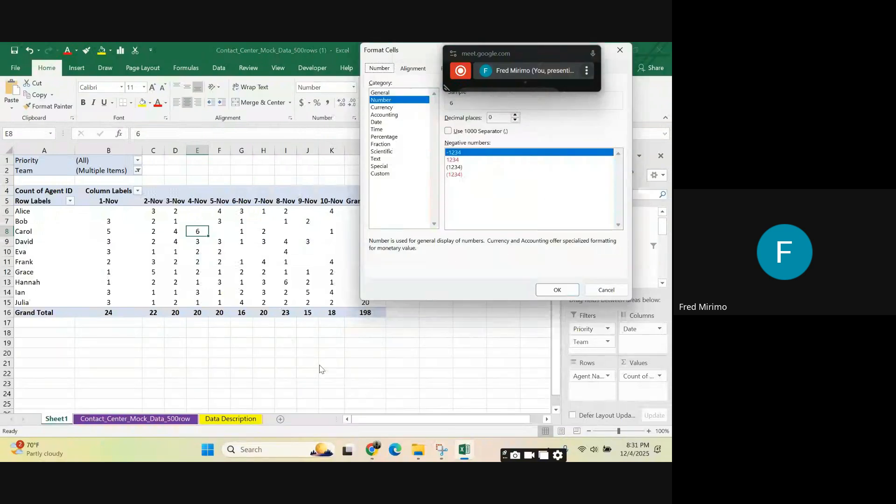
pyautogui.click(600, 294)
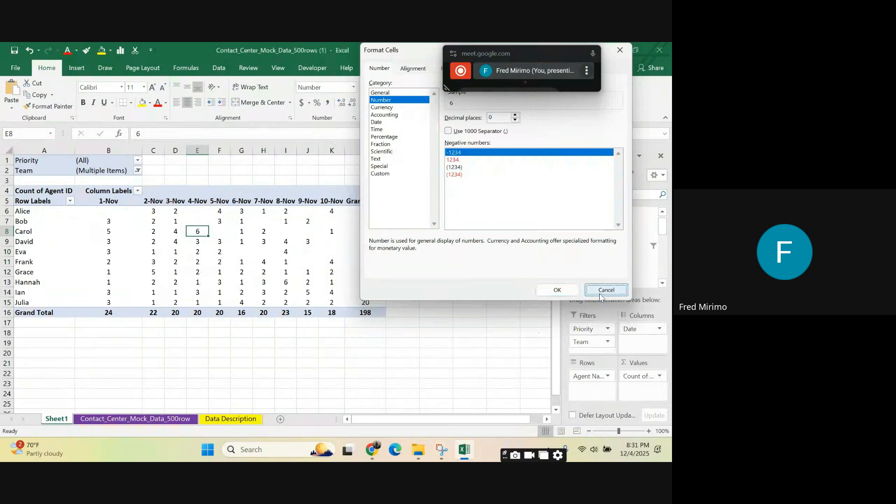
pyautogui.moveTo(372, 450)
pyautogui.click(262, 383)
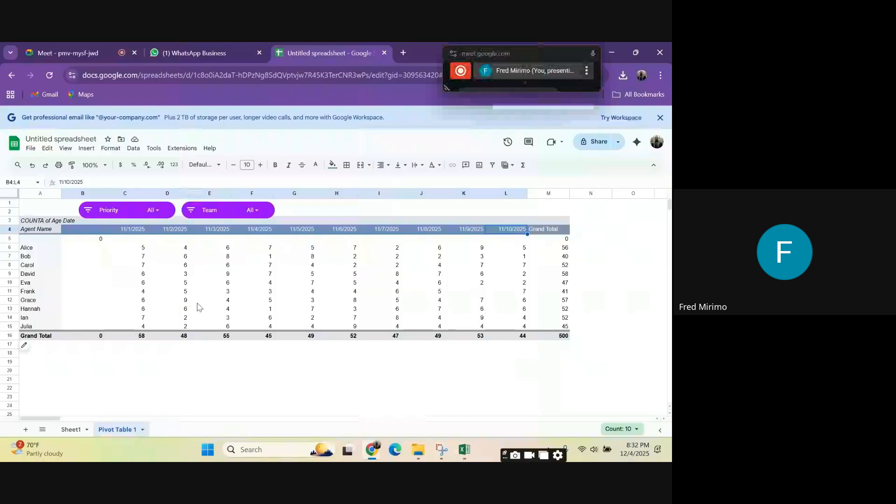
pyautogui.click(133, 283)
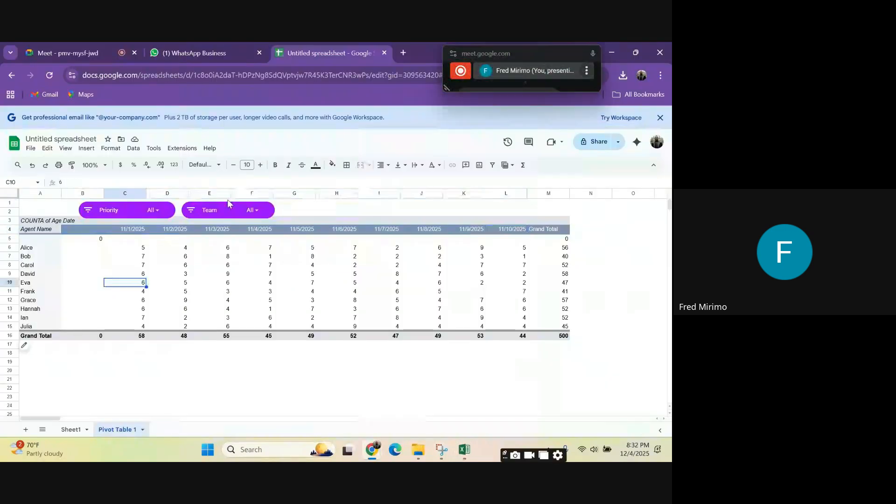
pyautogui.click(174, 166)
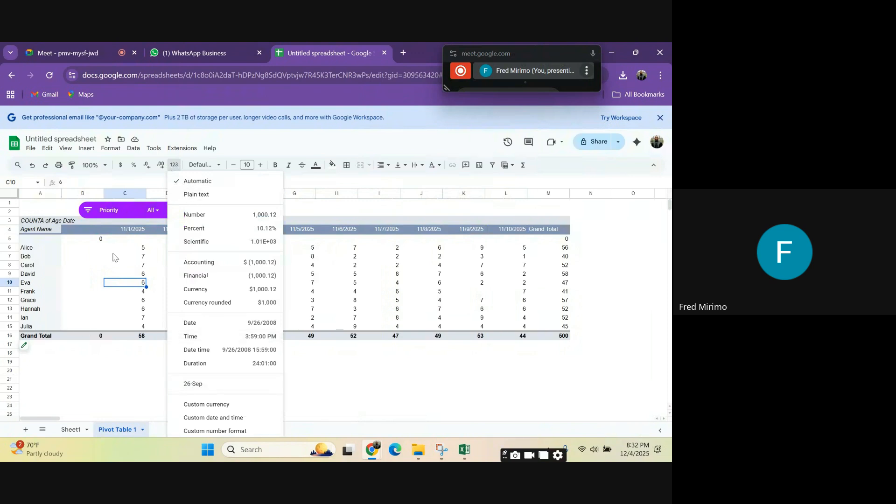
# Step: Format the pivot table's date headers in C4:L4 with the day-month format 26-Sep
pyautogui.click(132, 230)
pyautogui.moveTo(132, 230); pyautogui.dragTo(521, 234)
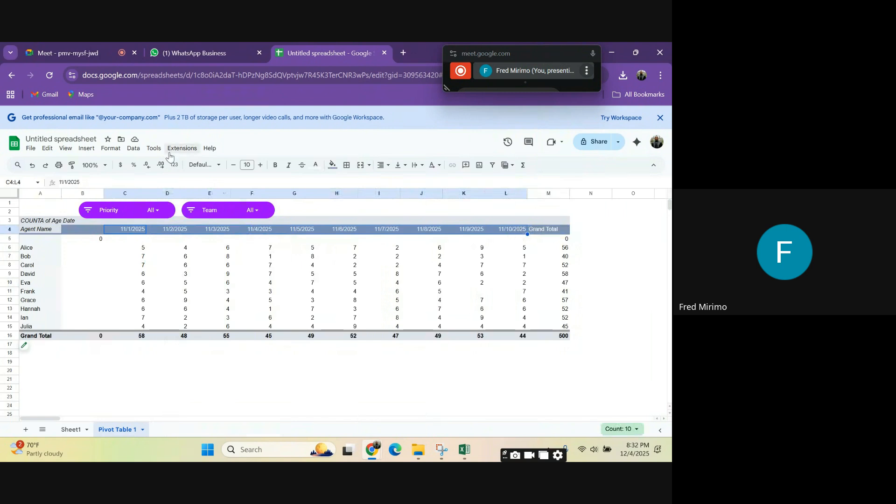
pyautogui.click(174, 167)
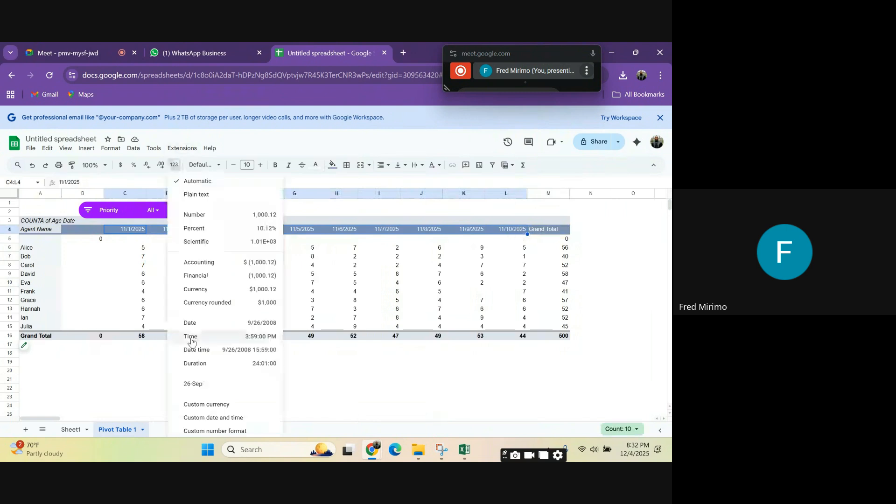
pyautogui.click(195, 387)
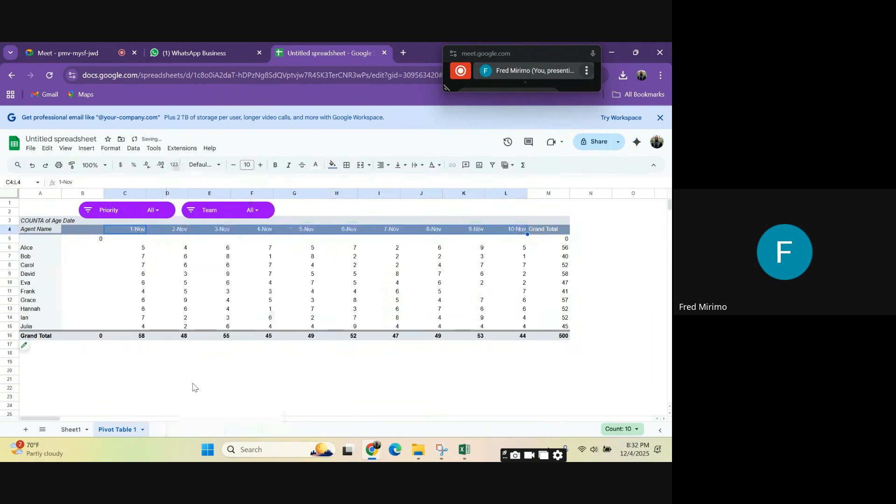
pyautogui.click(519, 232)
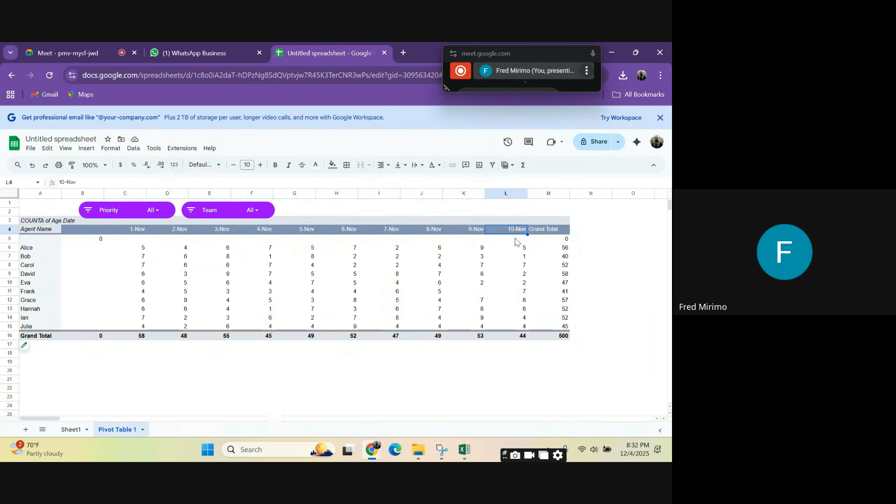
pyautogui.click(174, 166)
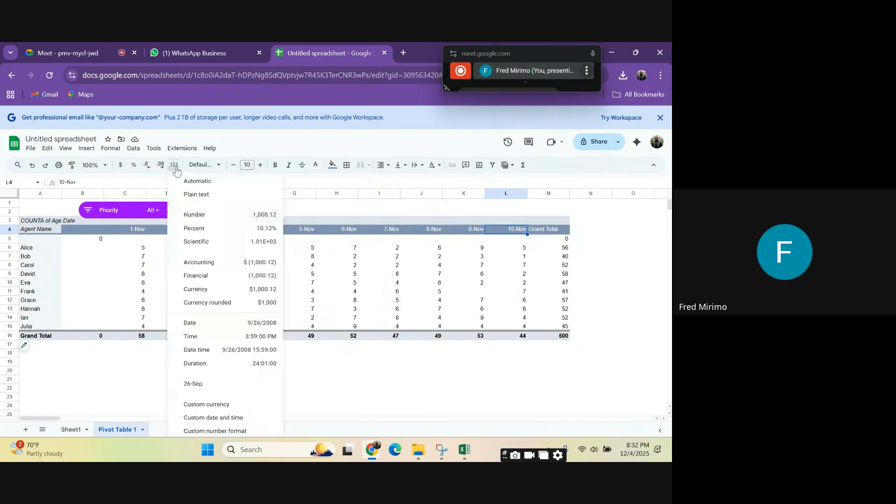
pyautogui.click(198, 388)
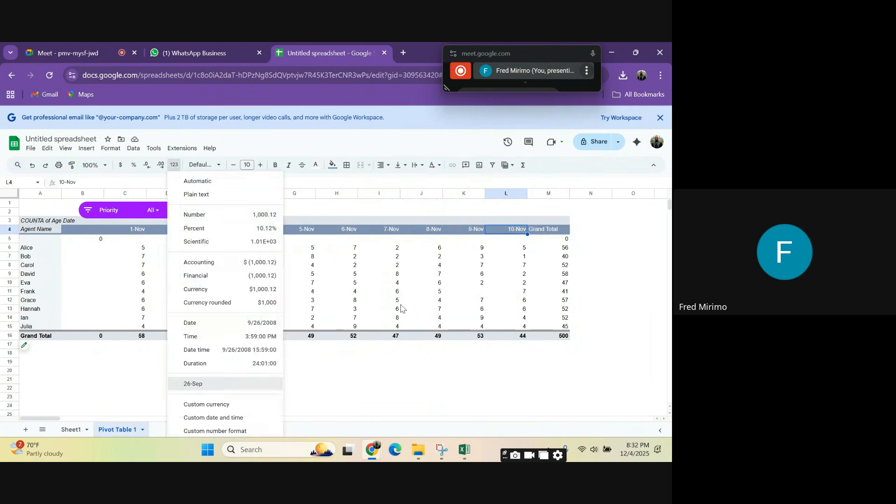
pyautogui.click(427, 371)
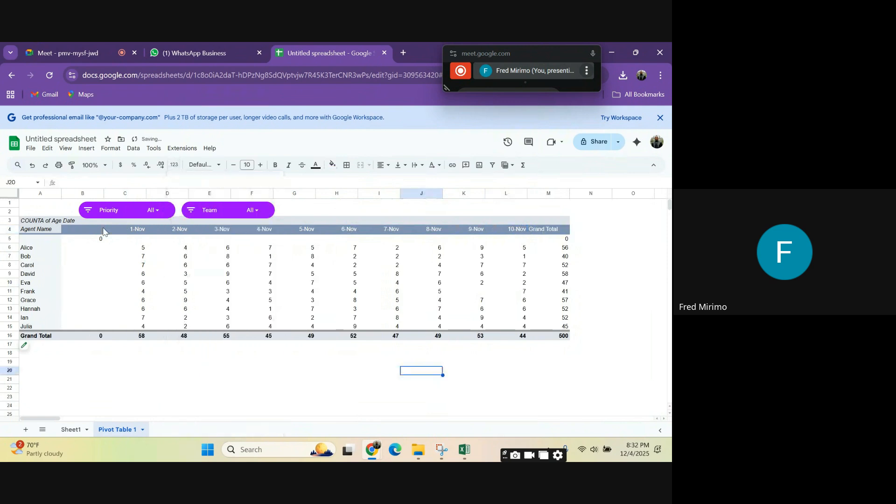
# Step: Fill the pivot table's header row B4:M4 with purple and deselect it
pyautogui.moveTo(98, 231); pyautogui.dragTo(535, 233)
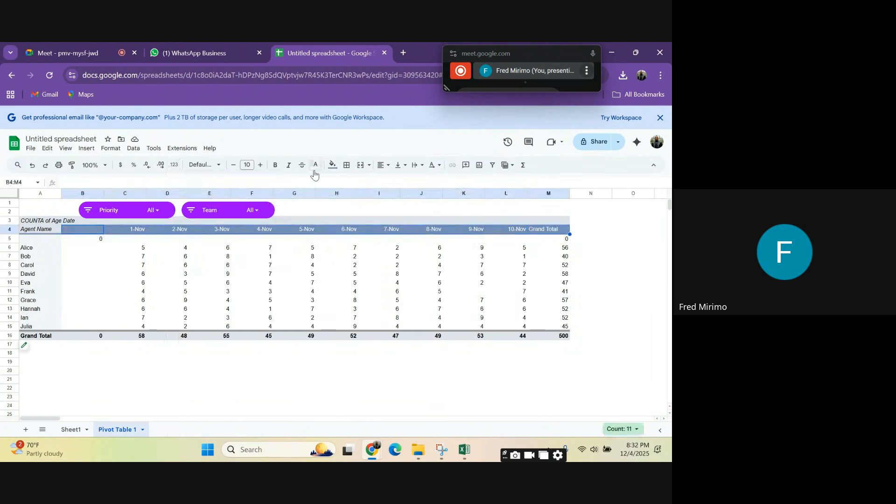
pyautogui.click(336, 169)
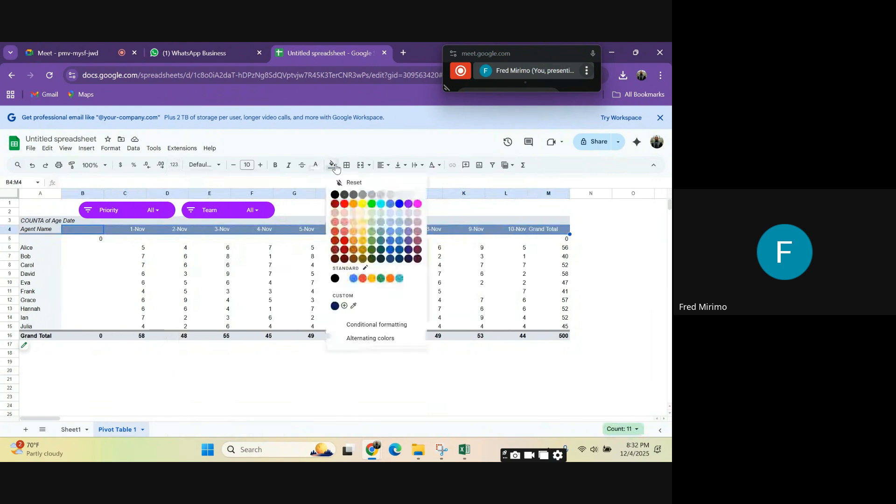
pyautogui.click(410, 207)
pyautogui.click(252, 291)
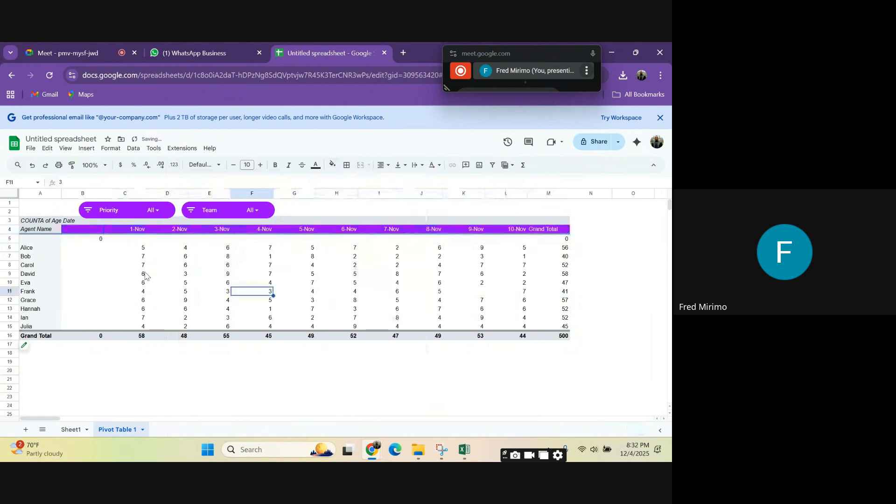
# Step: Review the recolored pivot table's daily counts per agent and its Grand Total column
pyautogui.scroll(-2, 420, 261)
pyautogui.scroll(2, 420, 261)
pyautogui.click(435, 251)
pyautogui.click(535, 276)
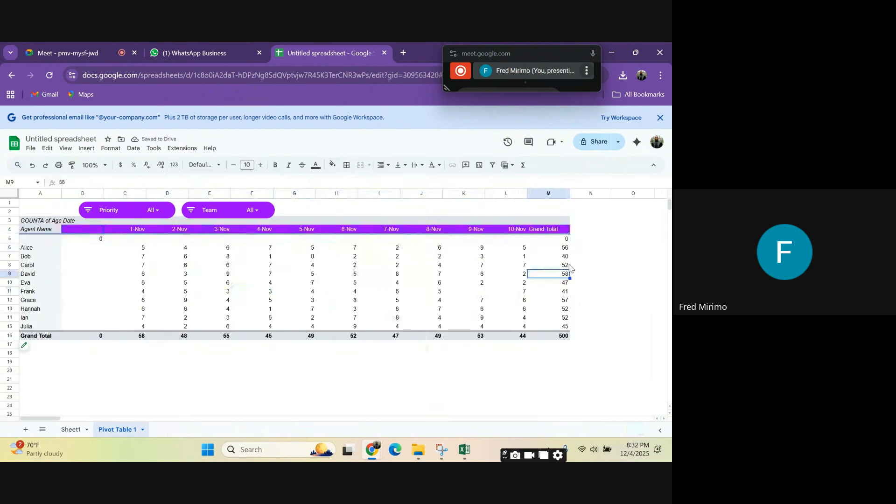
pyautogui.click(578, 249)
pyautogui.click(207, 258)
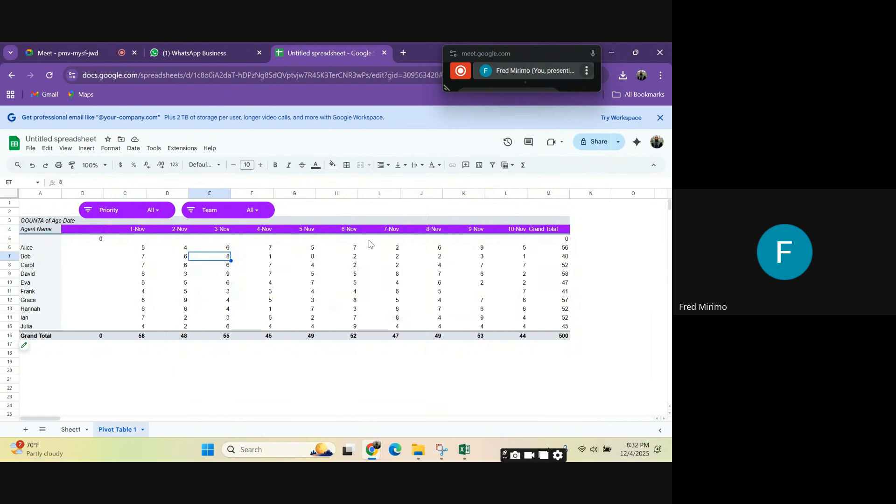
pyautogui.click(352, 266)
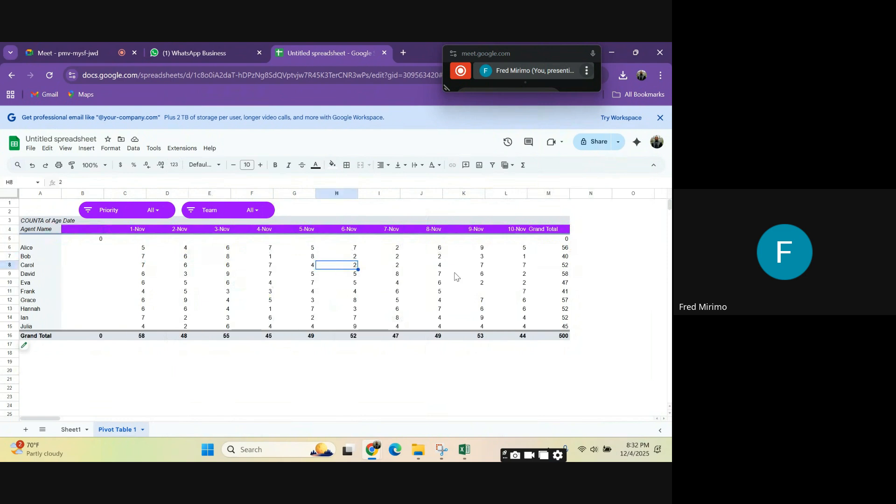
pyautogui.click(456, 275)
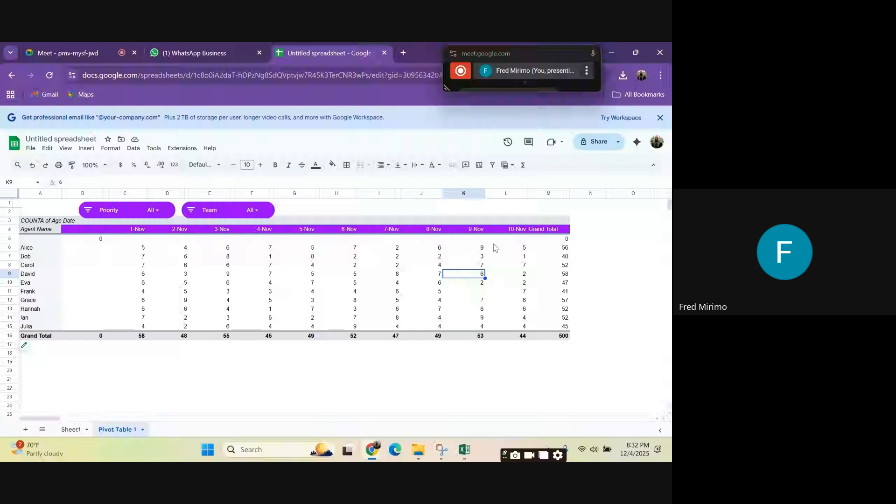
pyautogui.click(125, 239)
pyautogui.click(509, 265)
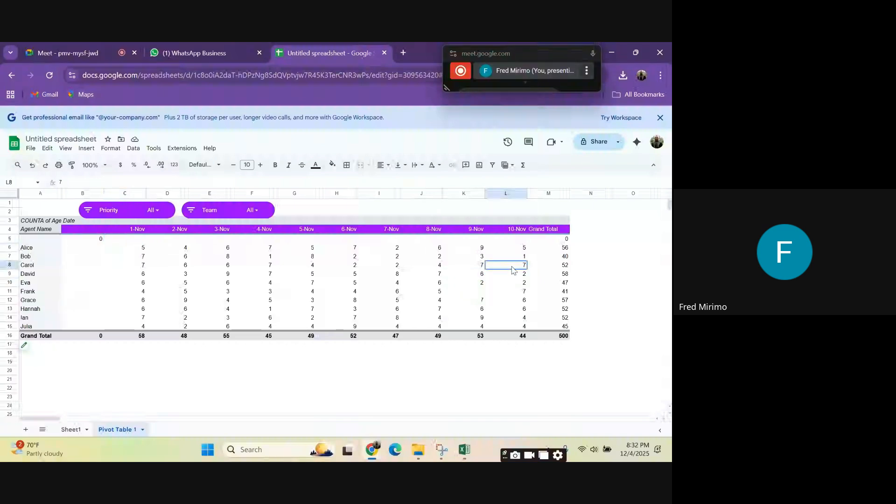
pyautogui.click(406, 275)
pyautogui.click(379, 292)
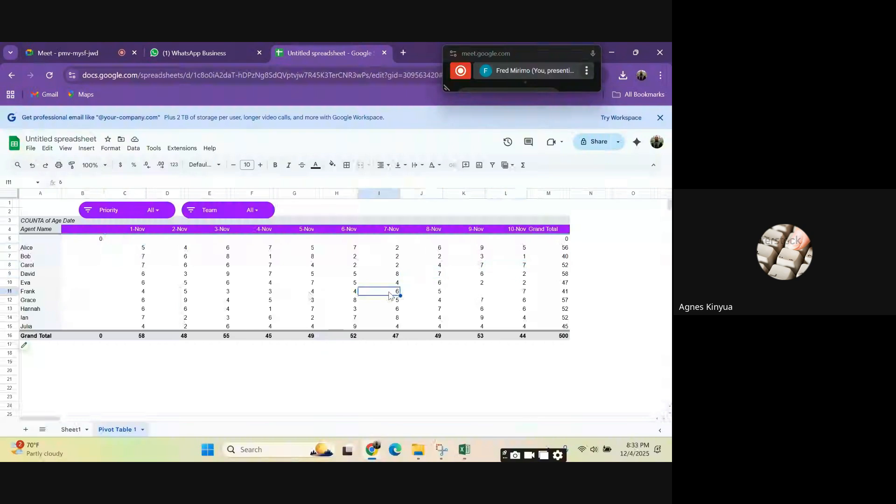
pyautogui.click(502, 292)
pyautogui.click(405, 267)
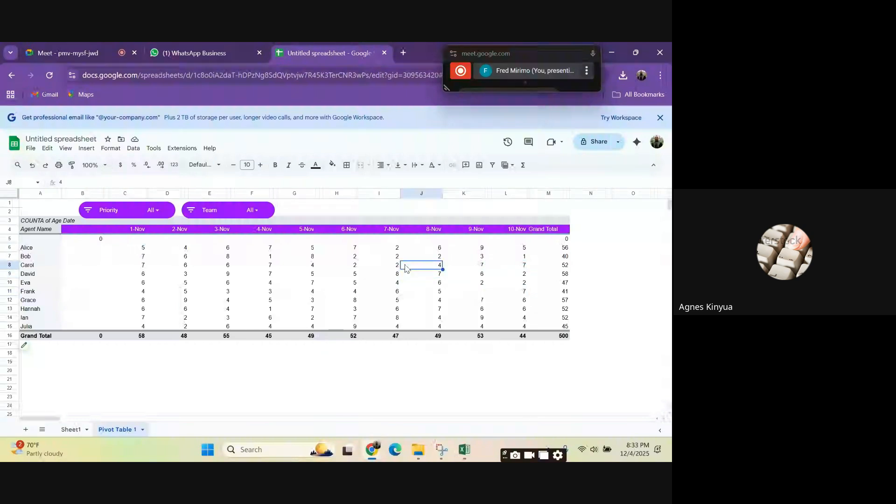
pyautogui.click(294, 283)
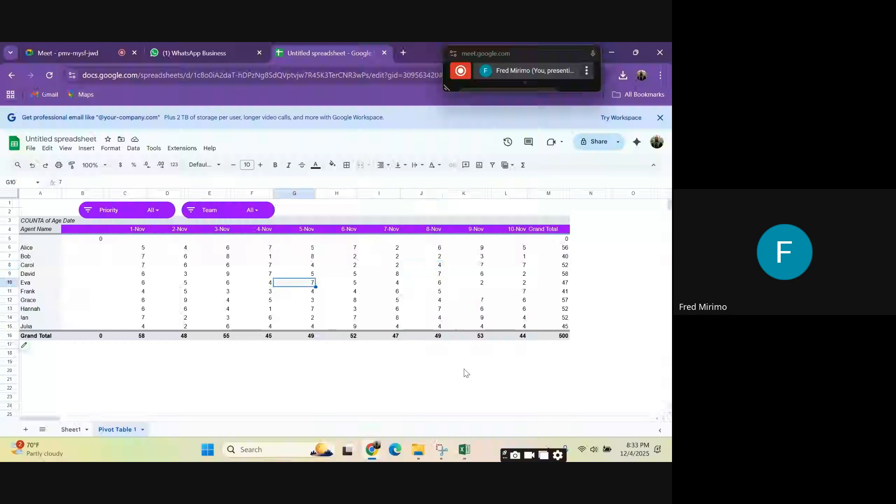
# Step: Switch to the Excel workbook and examine the PivotTable's Agent ID counts by date, its filters and its Grand Total column
pyautogui.click(467, 449)
pyautogui.click(604, 312)
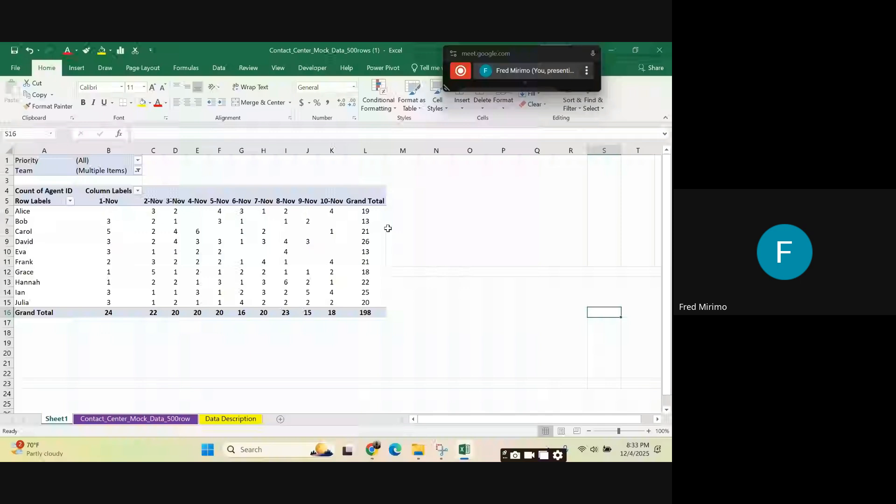
pyautogui.click(365, 211)
pyautogui.click(147, 231)
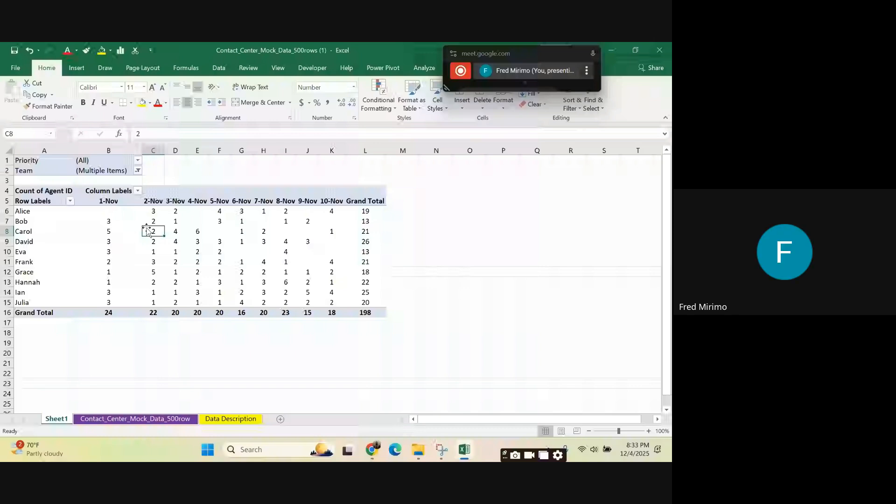
pyautogui.click(455, 252)
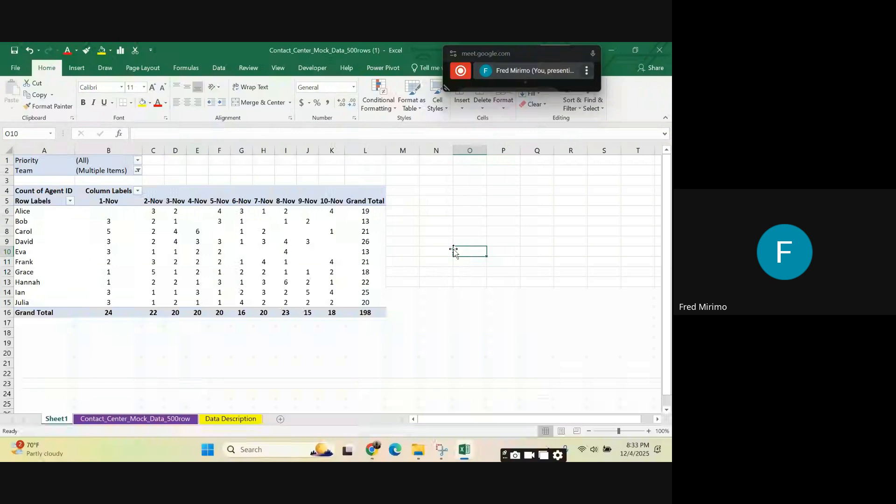
pyautogui.moveTo(356, 211)
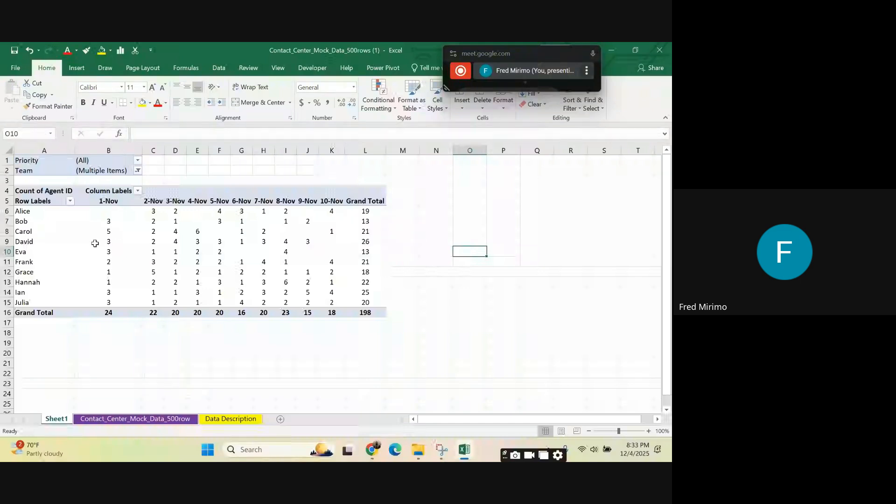
pyautogui.moveTo(95, 244)
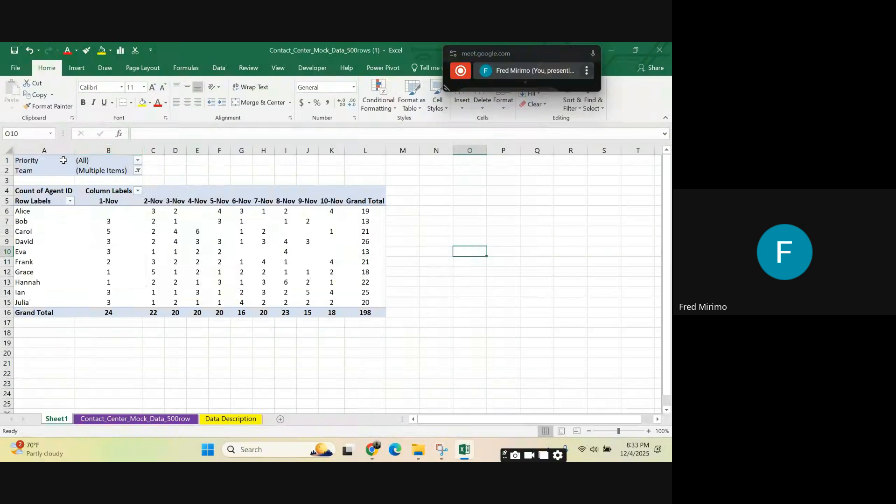
pyautogui.click(218, 210)
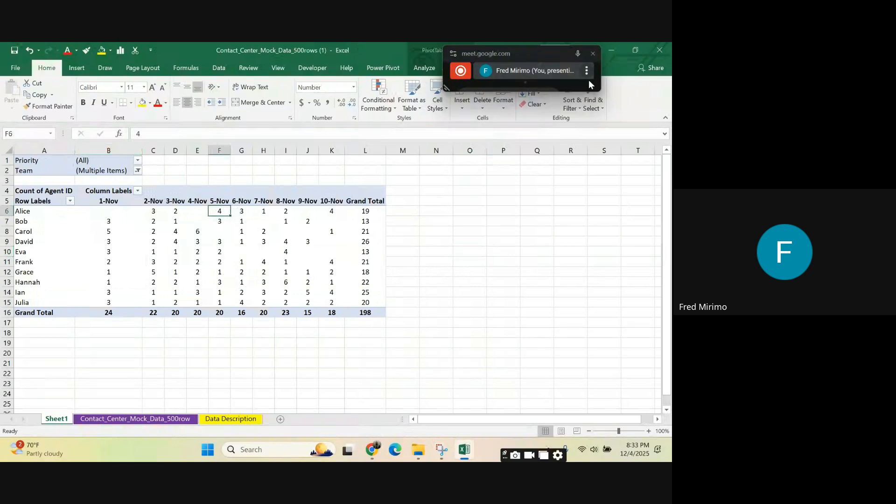
pyautogui.moveTo(542, 51); pyautogui.dragTo(332, 84)
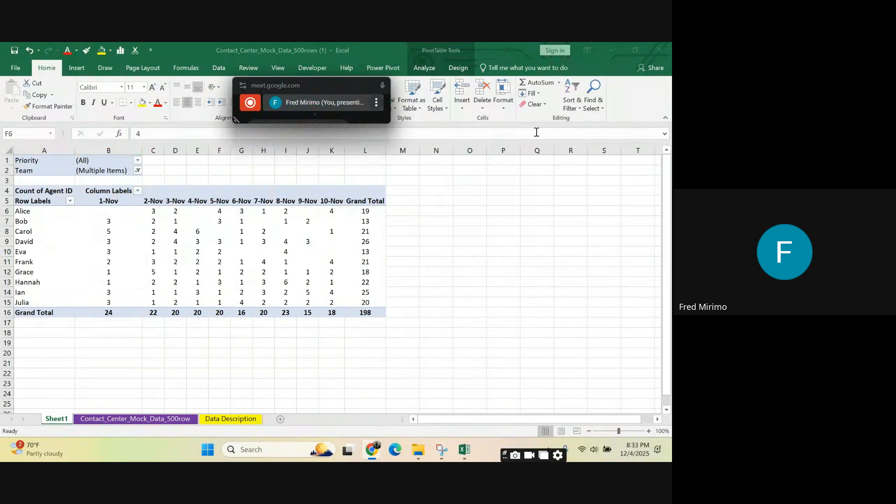
pyautogui.click(363, 244)
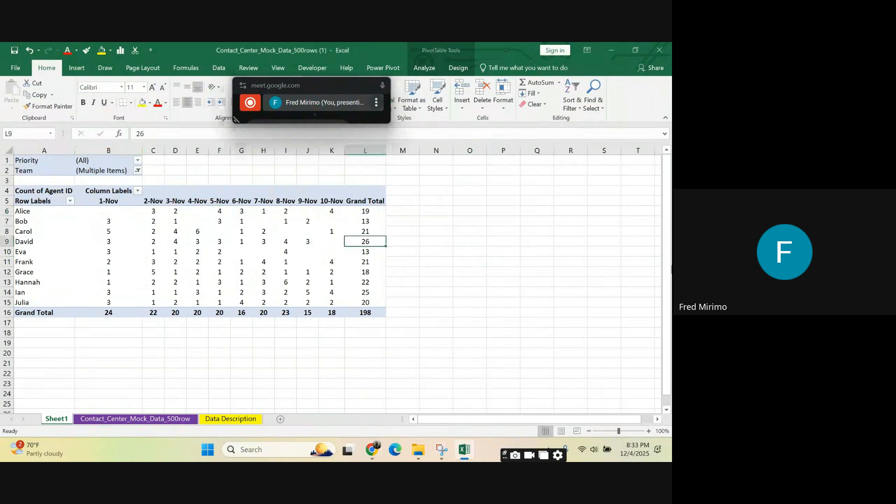
# Step: Drill into the records behind the 2-Nov count in C9 and undo the added detail sheet
pyautogui.click(109, 230)
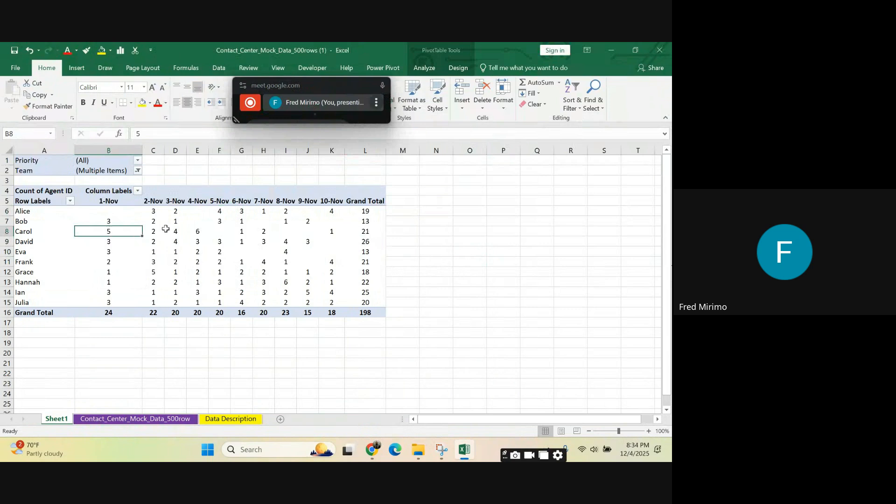
pyautogui.click(151, 243)
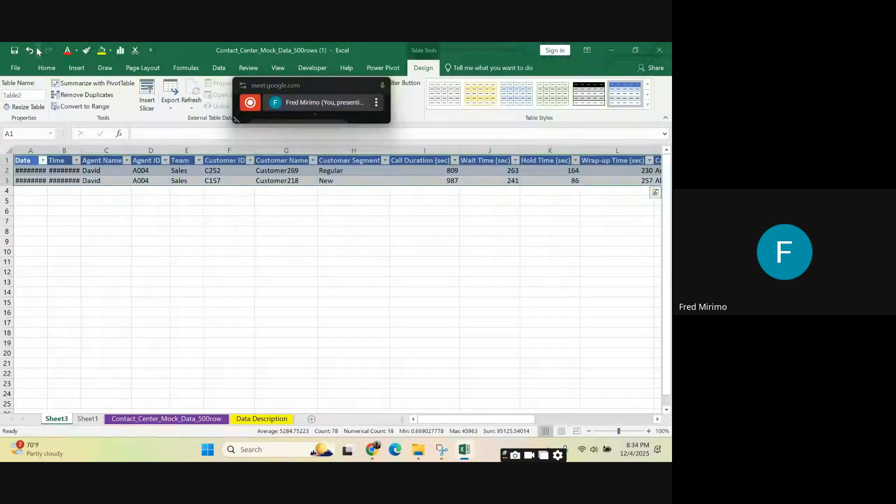
pyautogui.click(31, 51)
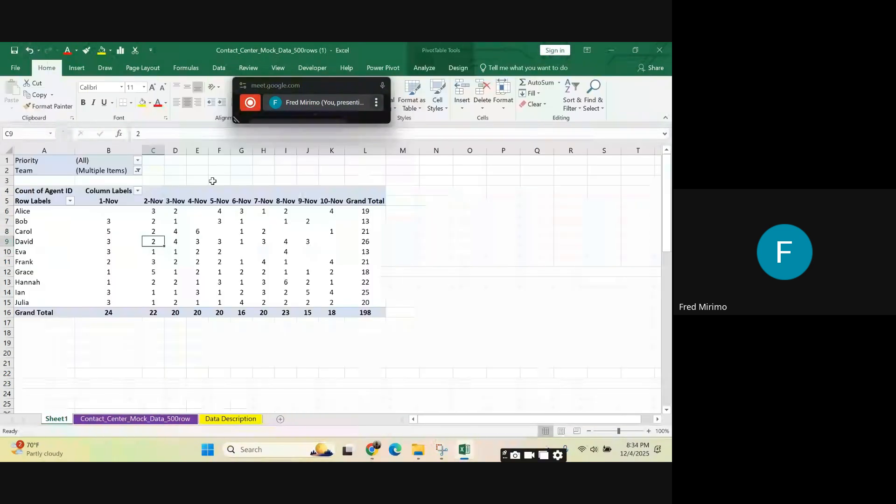
pyautogui.click(216, 221)
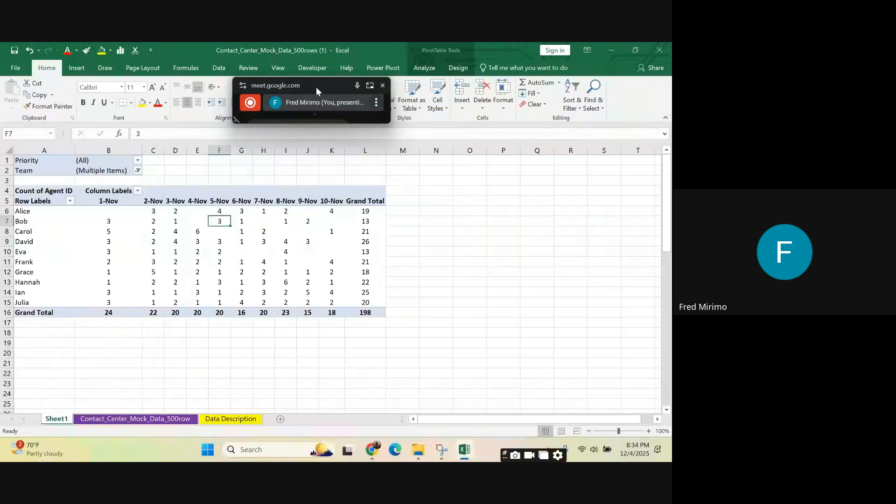
pyautogui.moveTo(316, 87); pyautogui.dragTo(634, 66)
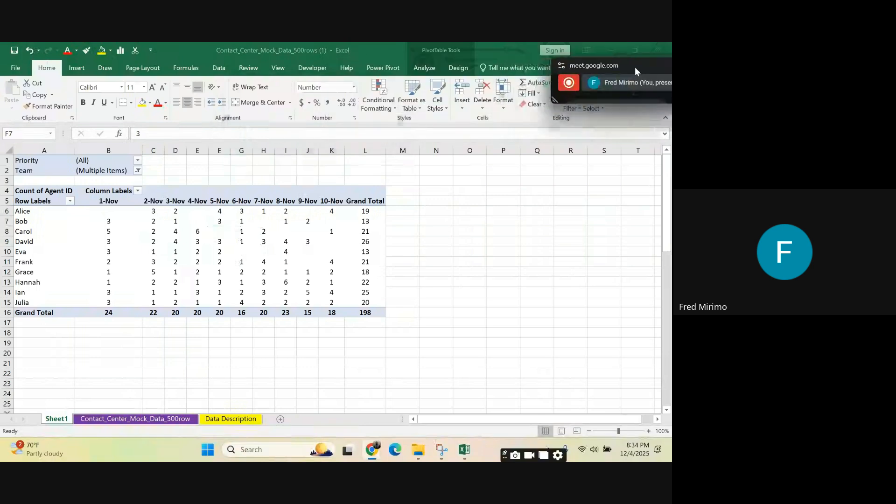
pyautogui.click(366, 210)
pyautogui.click(358, 291)
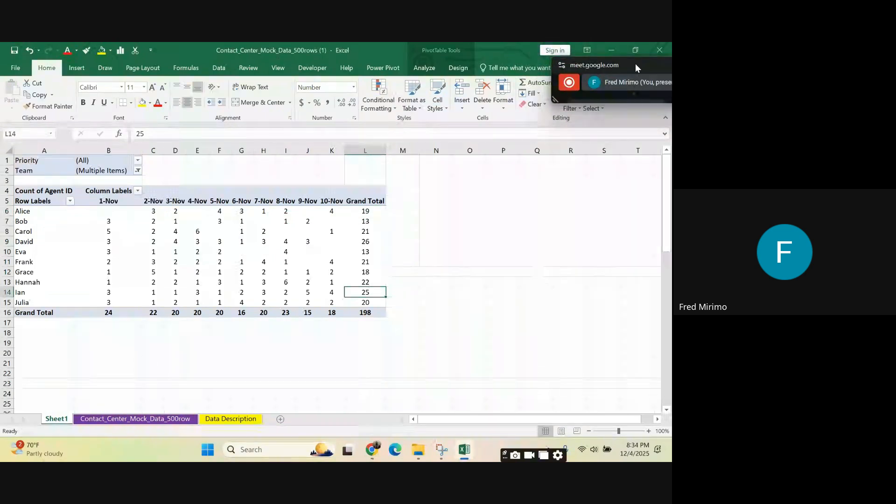
pyautogui.moveTo(635, 63); pyautogui.dragTo(282, 60)
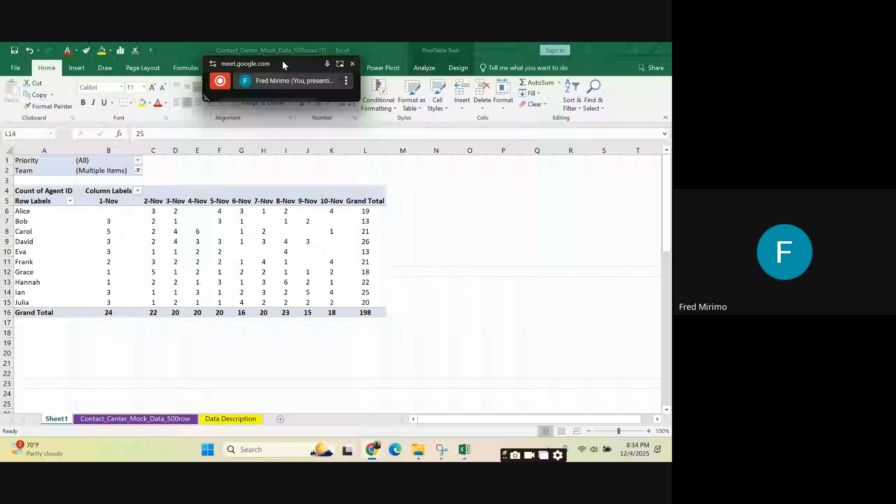
pyautogui.moveTo(282, 61); pyautogui.dragTo(187, 60)
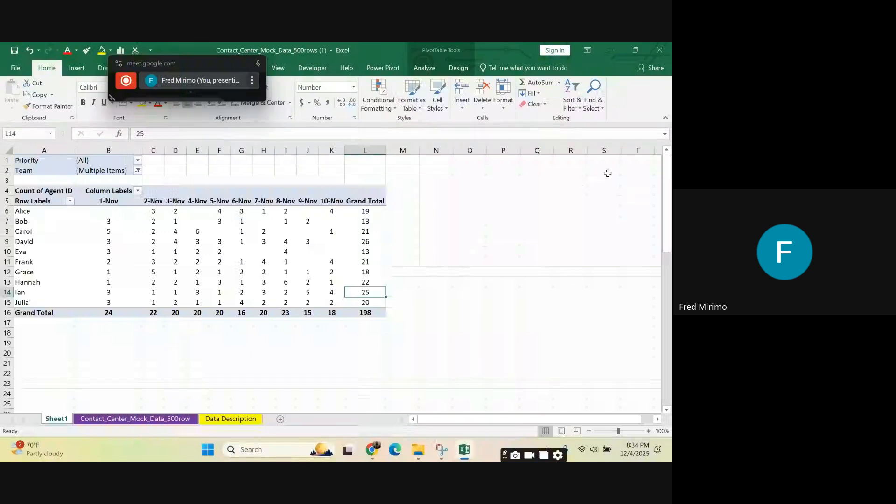
# Step: Show the Field List for the PivotTable on Sheet1
pyautogui.click(285, 242)
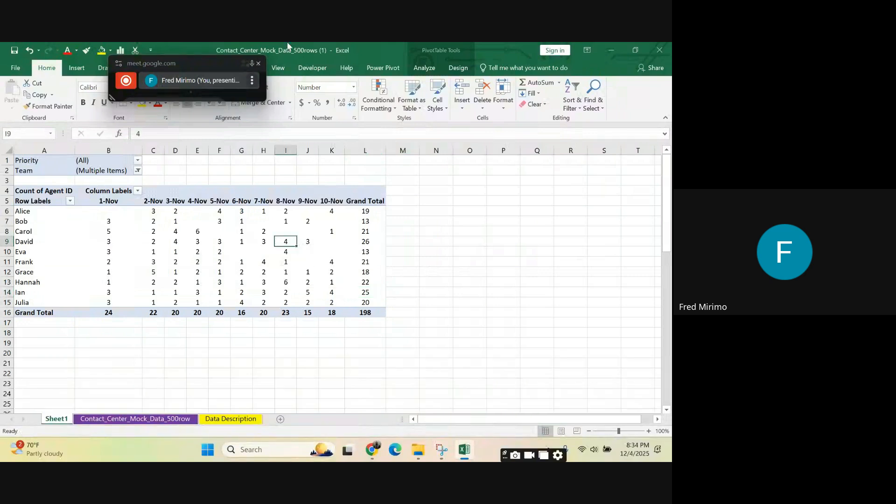
pyautogui.click(424, 69)
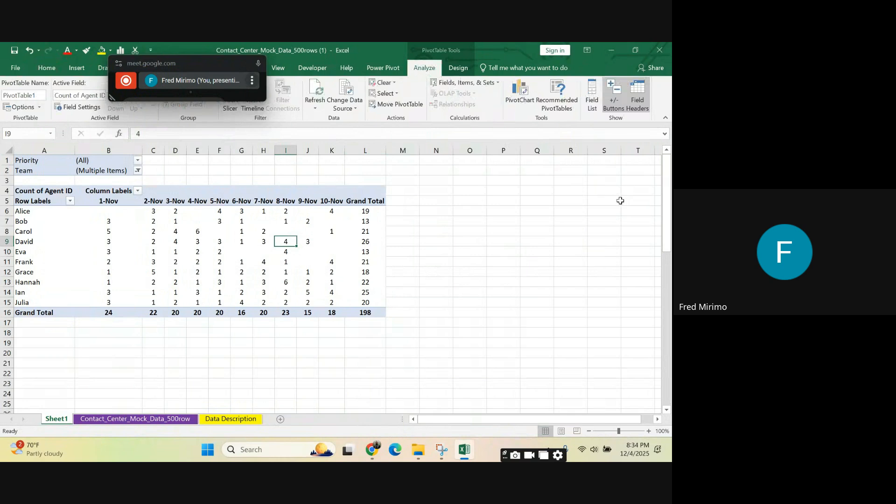
pyautogui.click(591, 108)
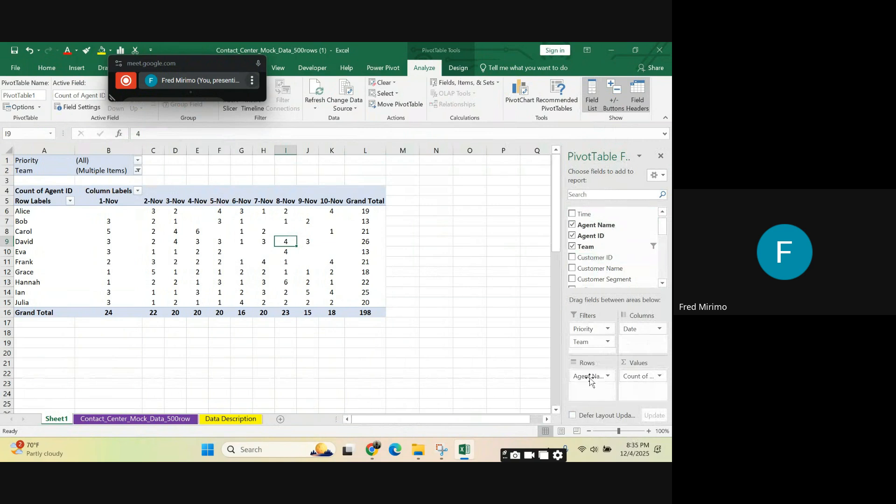
# Step: Examine the available PivotTable fields and how they are assigned to Filters, Columns, Rows and Values
pyautogui.moveTo(644, 269); pyautogui.dragTo(643, 200)
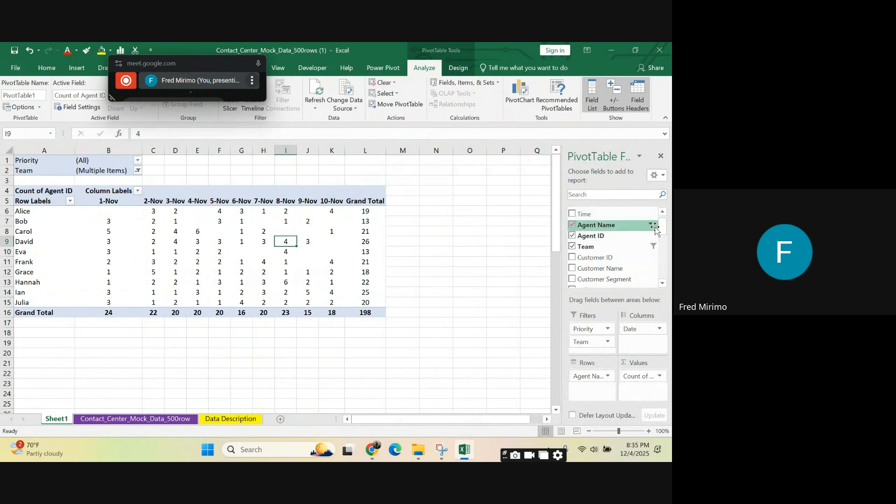
pyautogui.scroll(-2, 616, 252)
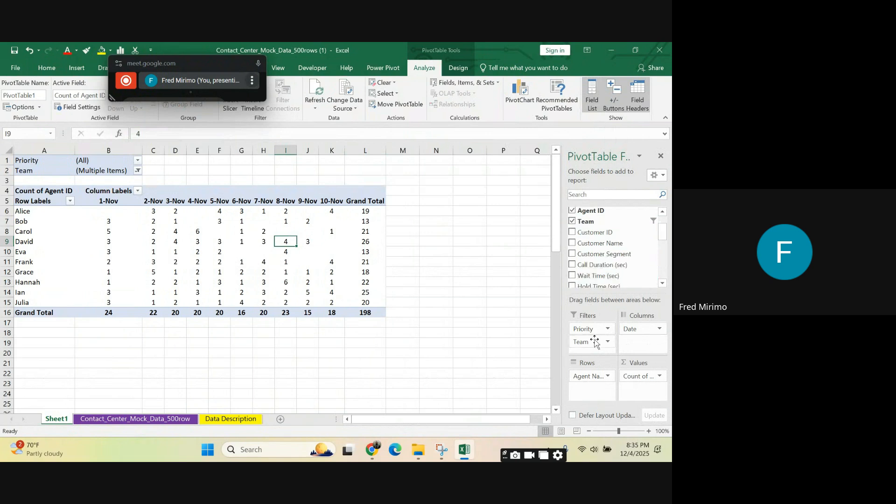
pyautogui.scroll(2, 614, 257)
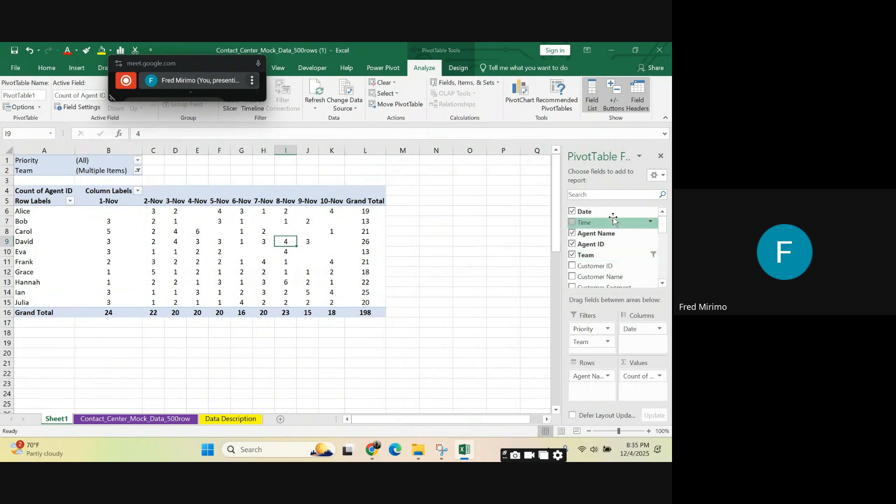
pyautogui.scroll(-3, 612, 273)
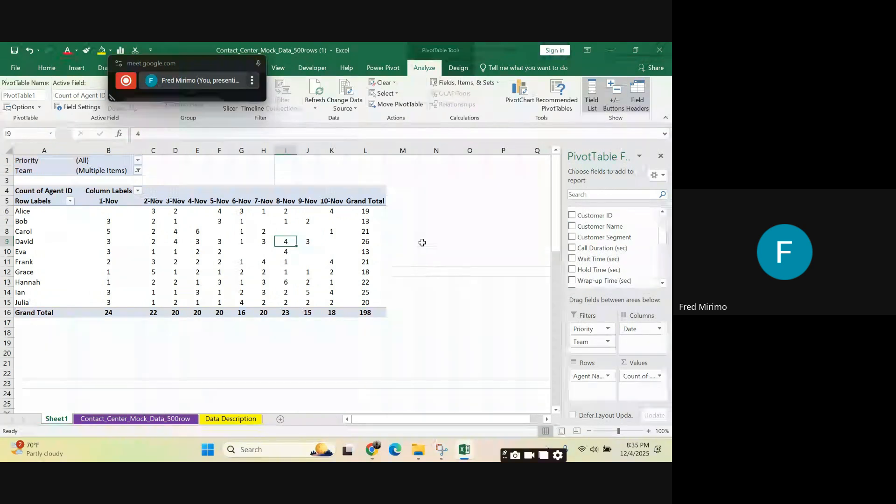
pyautogui.click(422, 243)
pyautogui.click(375, 221)
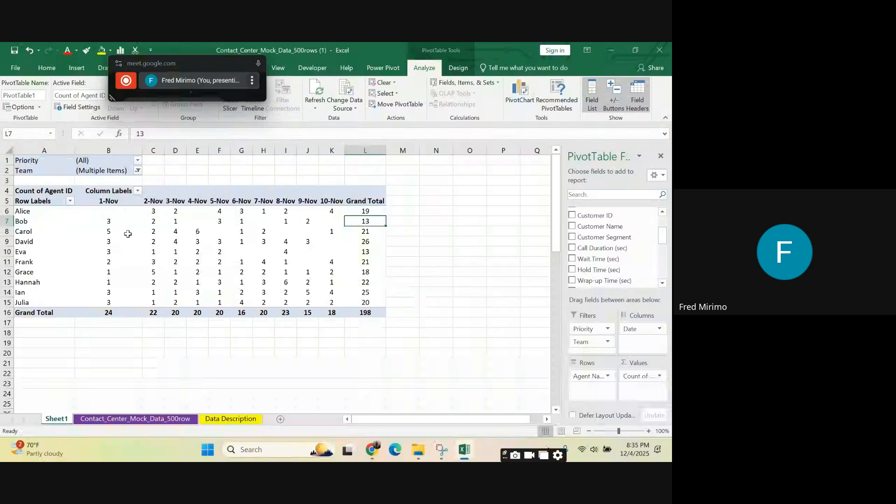
# Step: Examine the agents' Agent ID counts per date and compare them with the values in the PivotTable's Grand Total column
pyautogui.click(116, 209)
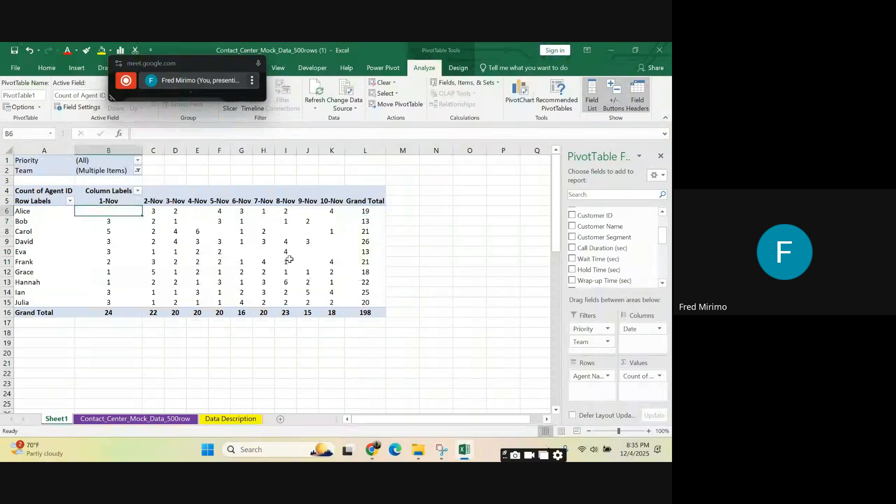
pyautogui.click(366, 232)
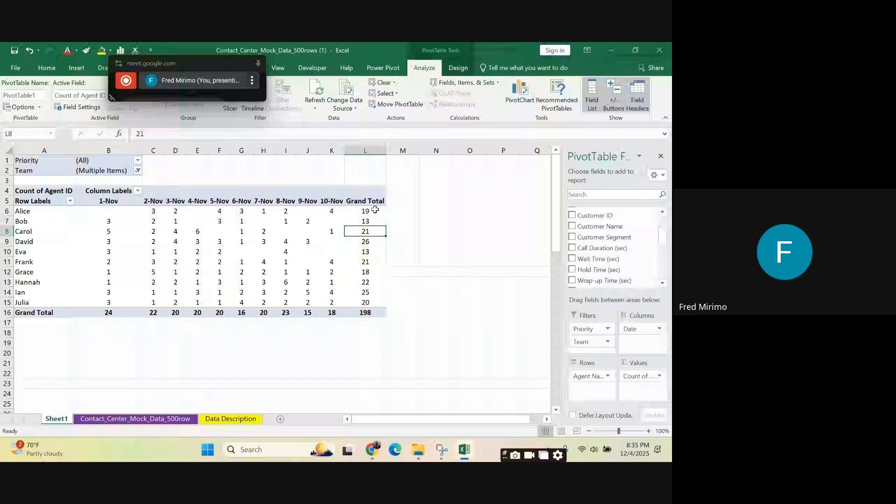
pyautogui.click(372, 210)
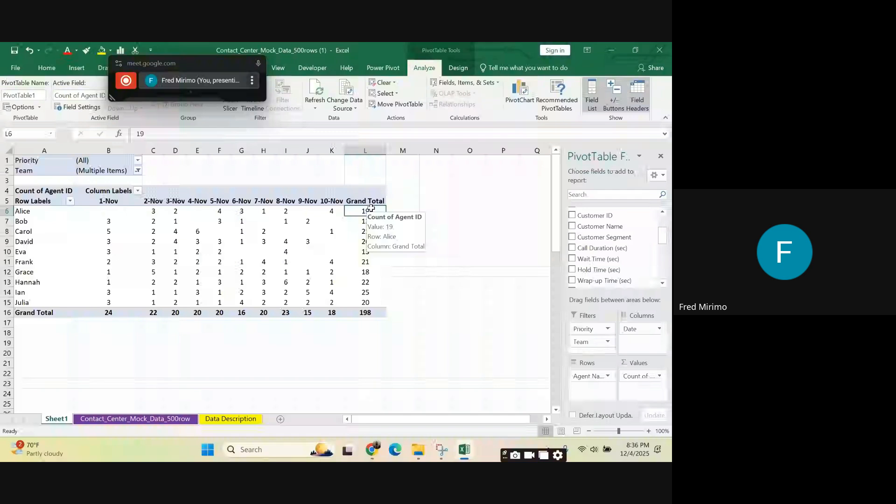
pyautogui.click(471, 259)
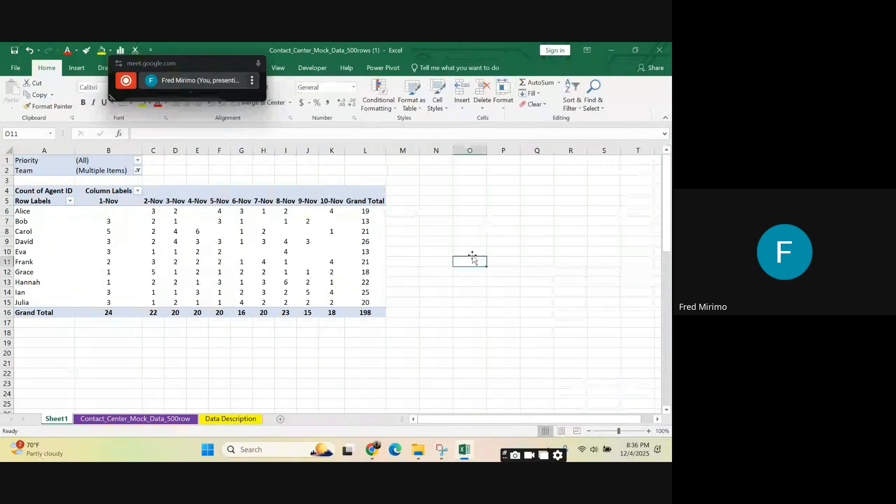
pyautogui.click(266, 243)
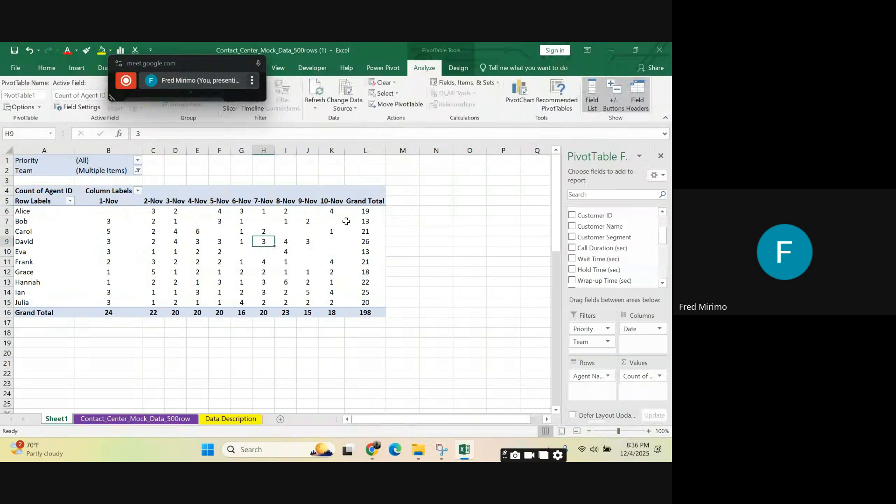
pyautogui.click(330, 224)
pyautogui.click(331, 211)
pyautogui.click(357, 210)
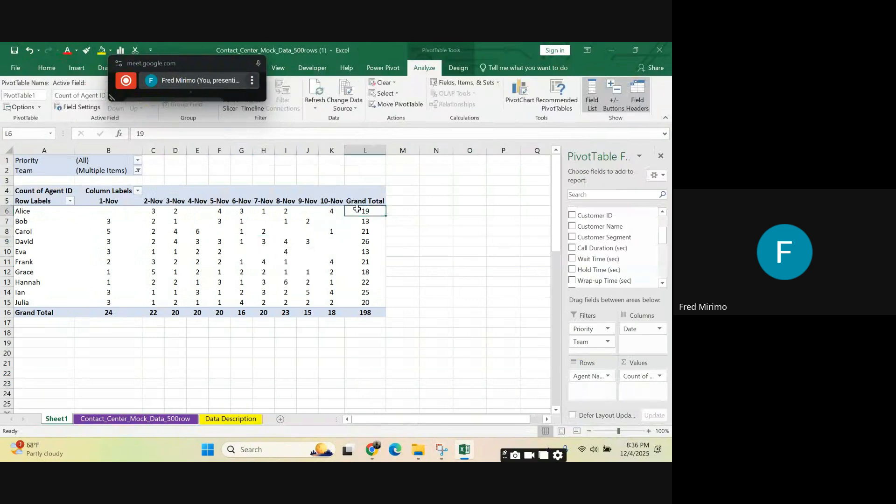
pyautogui.press('Down')
pyautogui.press('Down')
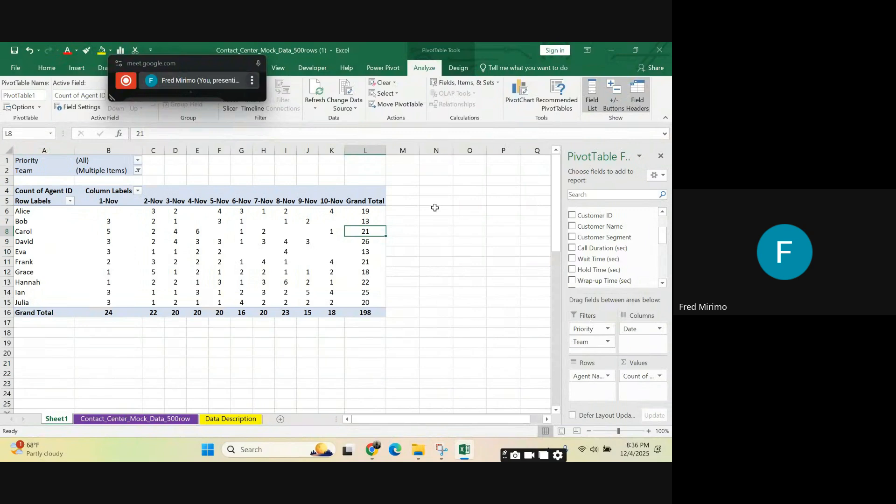
pyautogui.click(434, 221)
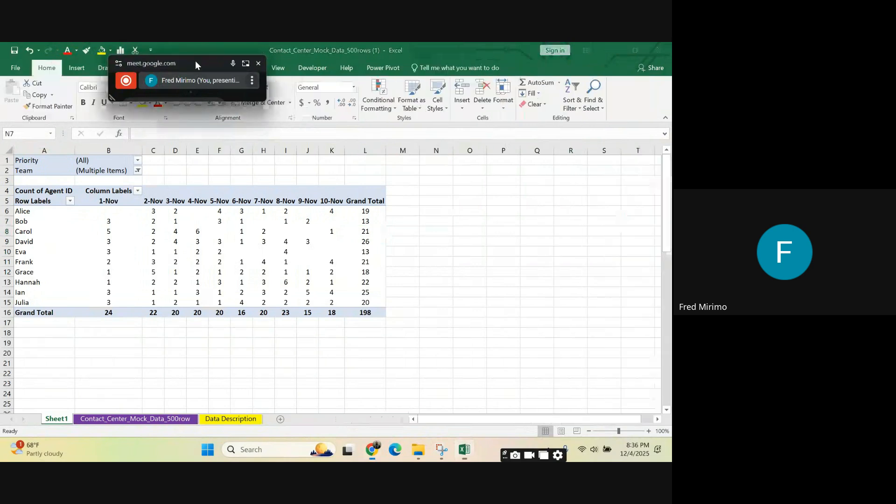
# Step: Insert a slicer for the Date field of the PivotTable on Sheet1
pyautogui.moveTo(195, 60); pyautogui.dragTo(141, 211)
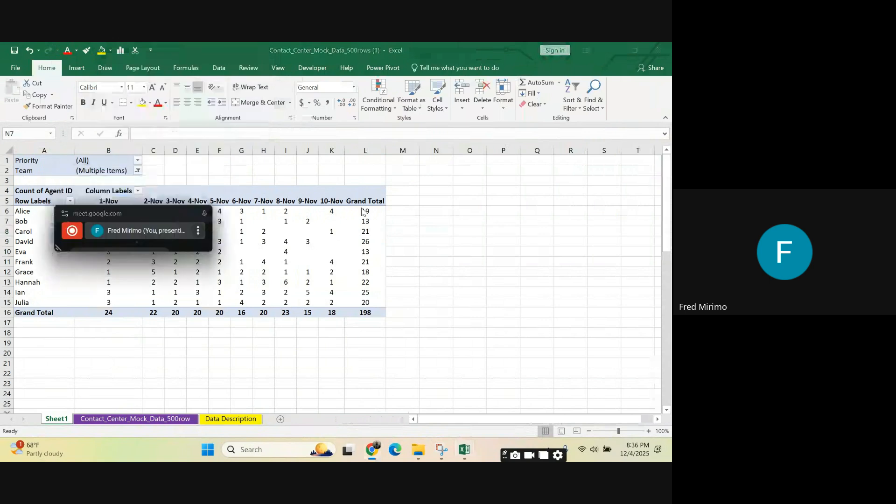
pyautogui.click(308, 218)
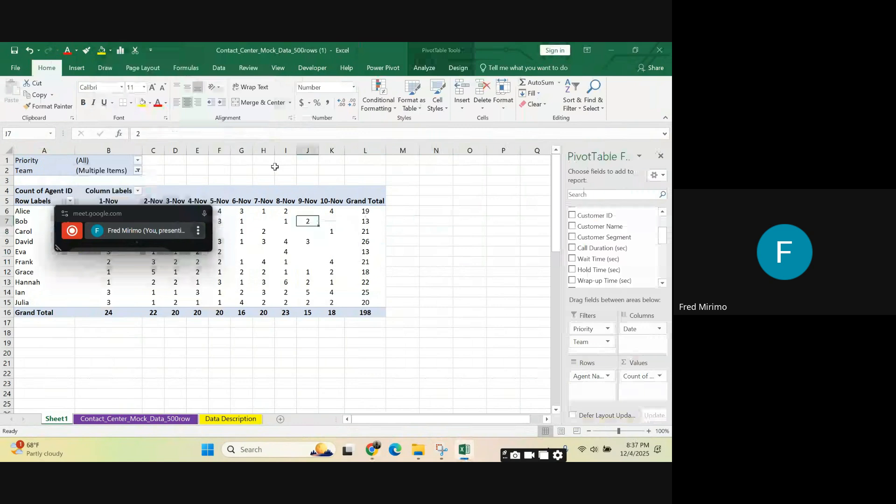
pyautogui.click(436, 69)
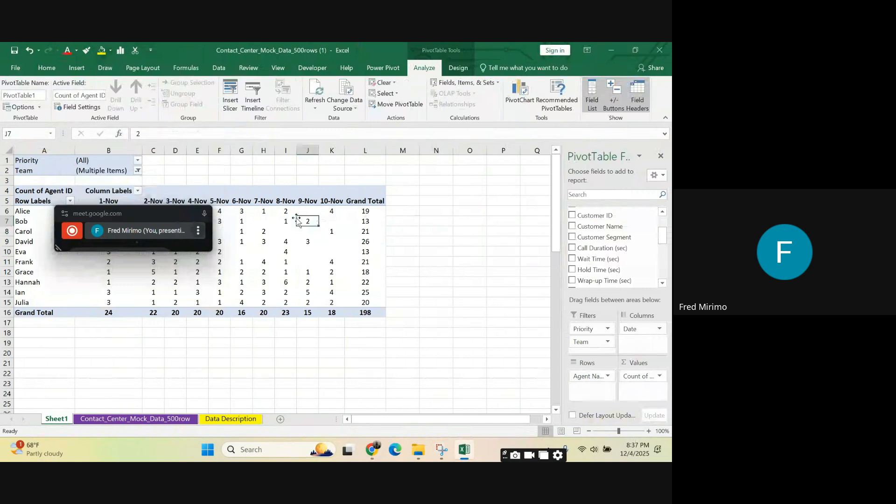
pyautogui.moveTo(299, 221)
pyautogui.click(228, 106)
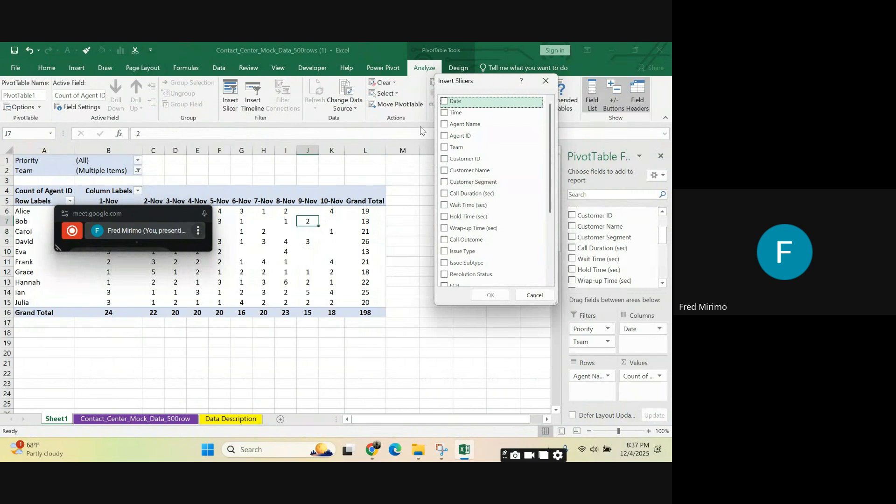
pyautogui.click(447, 103)
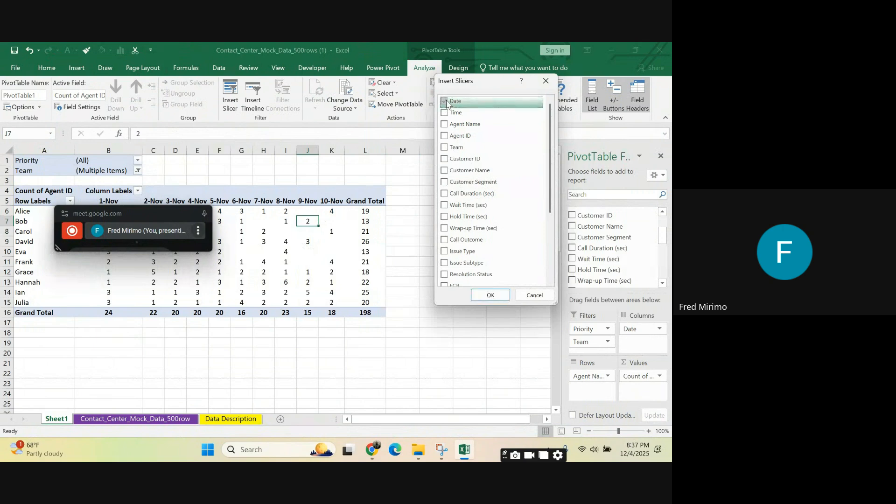
pyautogui.click(483, 299)
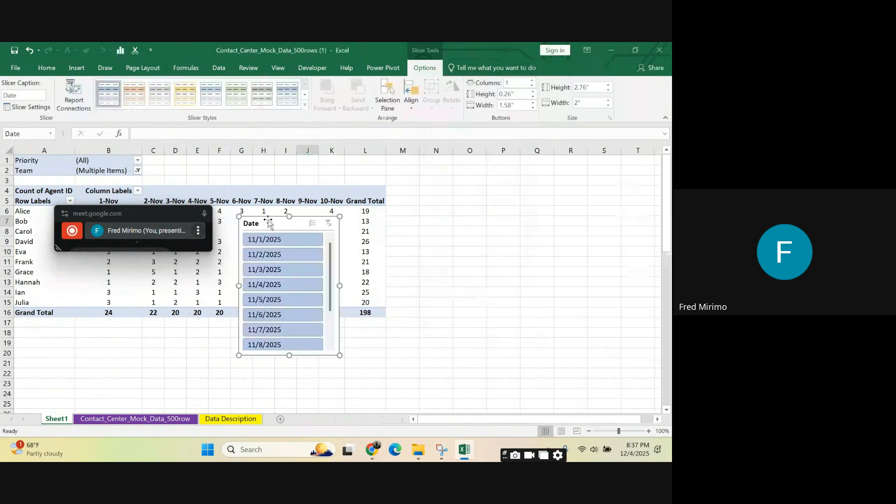
# Step: Move the Date slicer clear of the PivotTable to columns N to P and lengthen it to a height of about 3.35 inches
pyautogui.moveTo(273, 217); pyautogui.dragTo(449, 186)
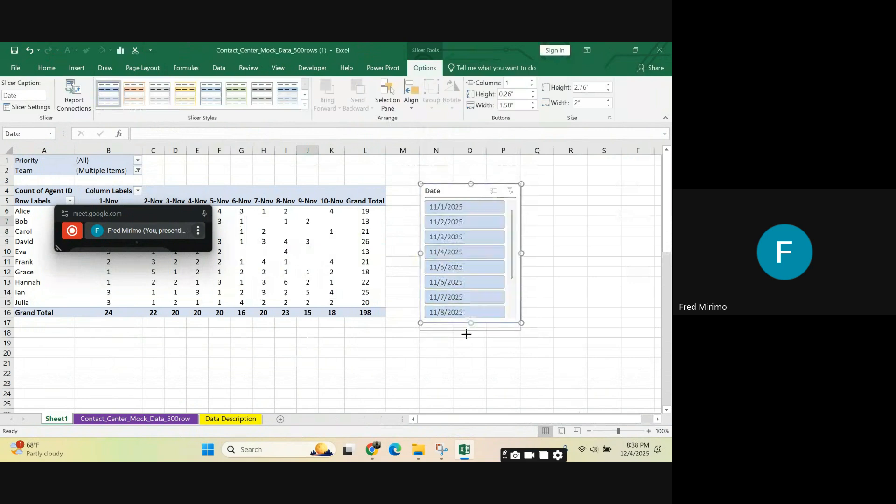
pyautogui.moveTo(466, 333); pyautogui.dragTo(471, 401)
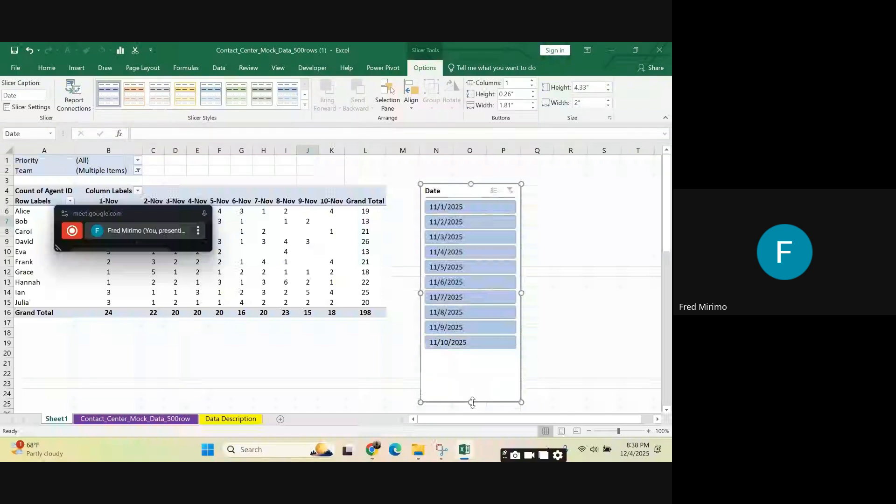
pyautogui.moveTo(476, 354); pyautogui.dragTo(476, 353)
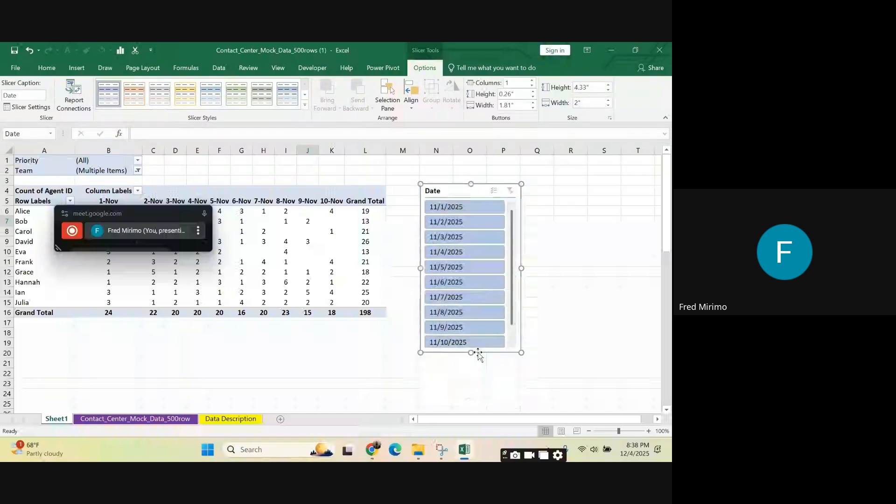
# Step: Filter the PivotTable with the Date slicer by 11/1/2025, 11/2/2025, 11/3/2025, 11/8/2025 and finally 11/10/2025, one date at a time
pyautogui.click(464, 209)
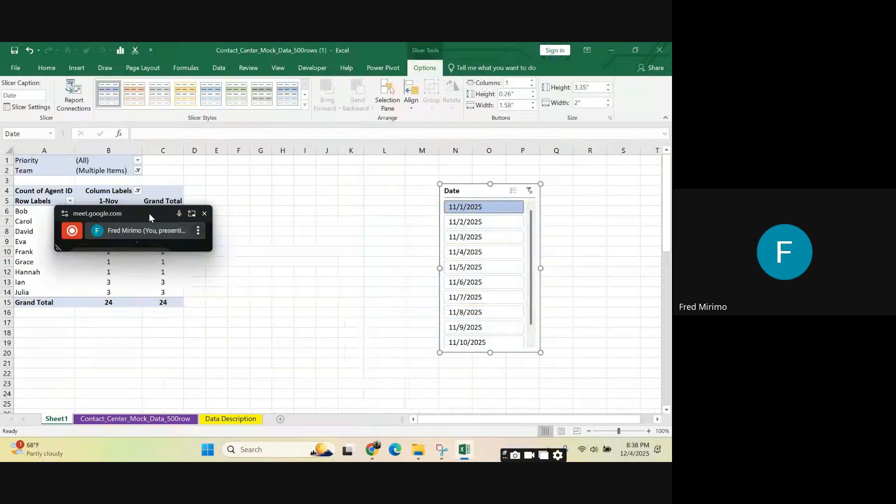
pyautogui.moveTo(150, 214); pyautogui.dragTo(201, 212)
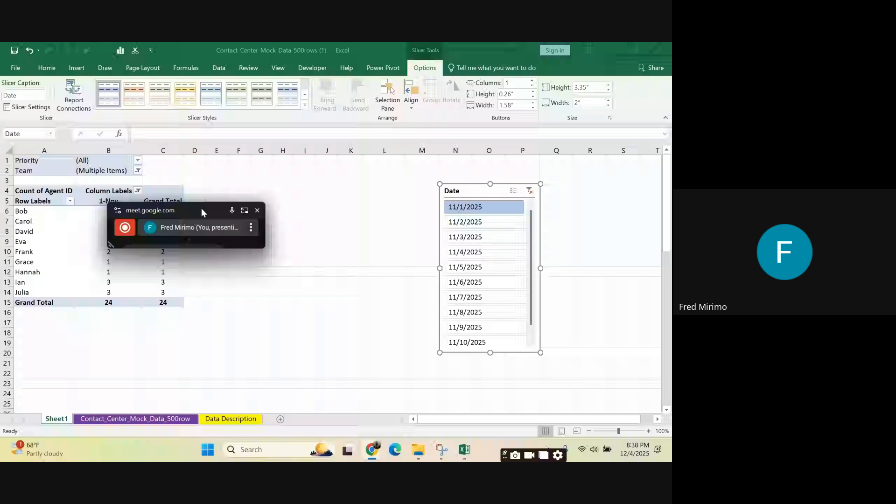
pyautogui.moveTo(202, 212); pyautogui.dragTo(642, 82)
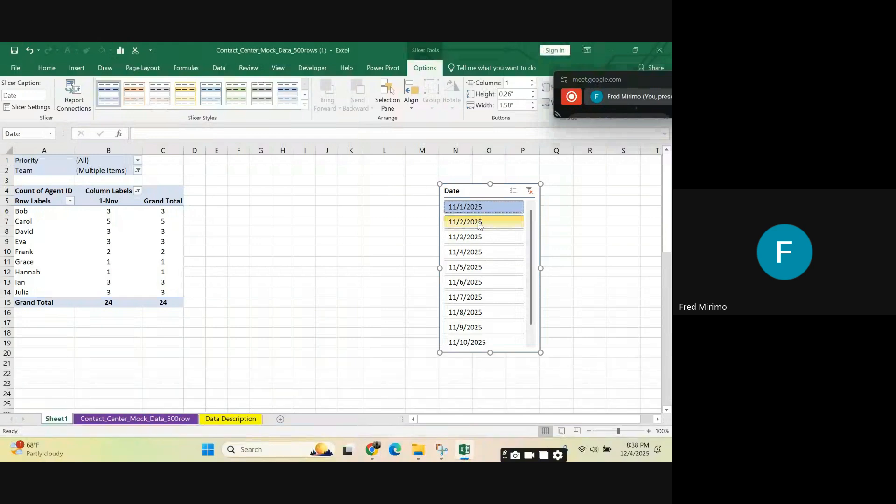
pyautogui.click(480, 224)
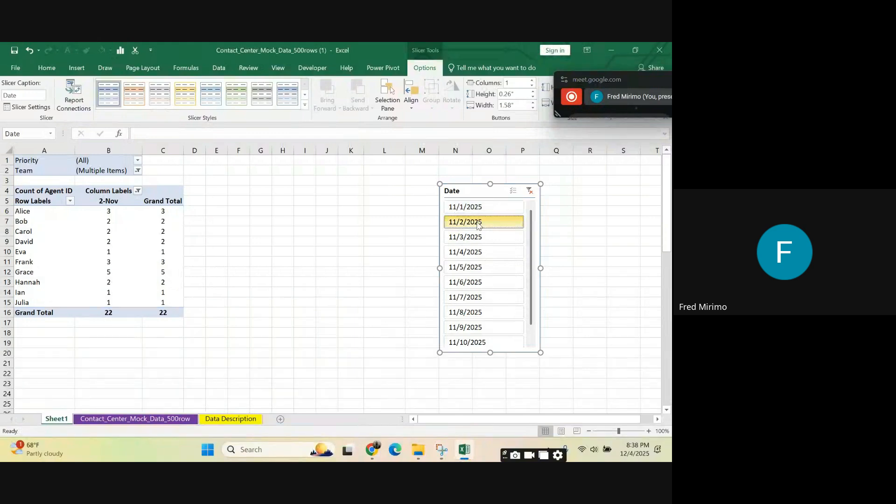
pyautogui.click(476, 237)
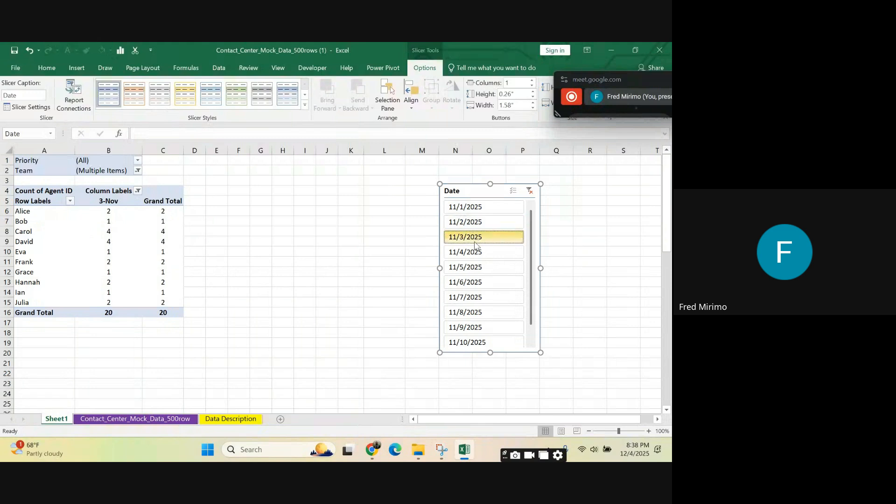
pyautogui.click(470, 311)
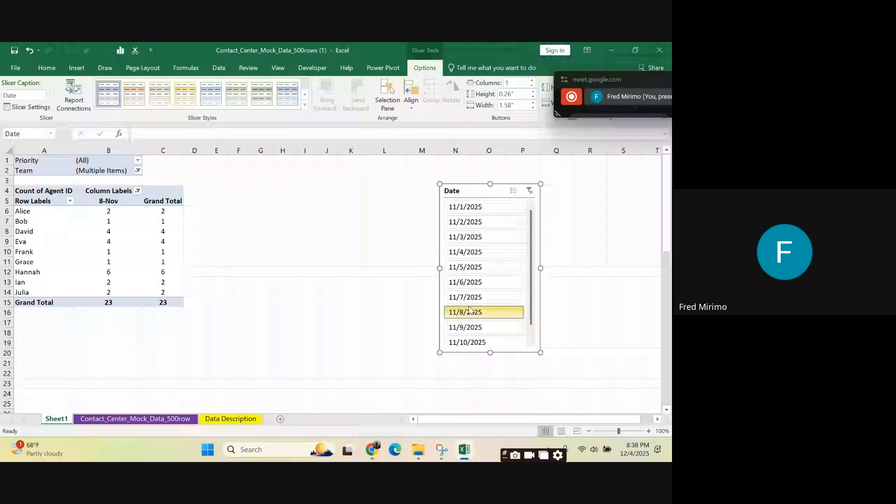
pyautogui.click(476, 341)
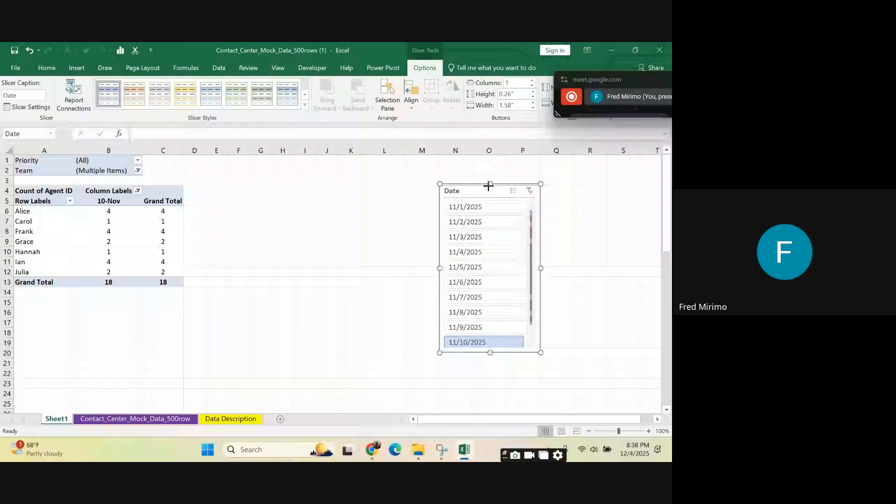
# Step: Extend the Date slicer upward until all dates fit without scrolling and move it closer to the PivotTable, over columns I to L
pyautogui.moveTo(489, 185)
pyautogui.mouseDown()
pyautogui.moveTo(488, 196)
pyautogui.moveTo(490, 175)
pyautogui.mouseUp()
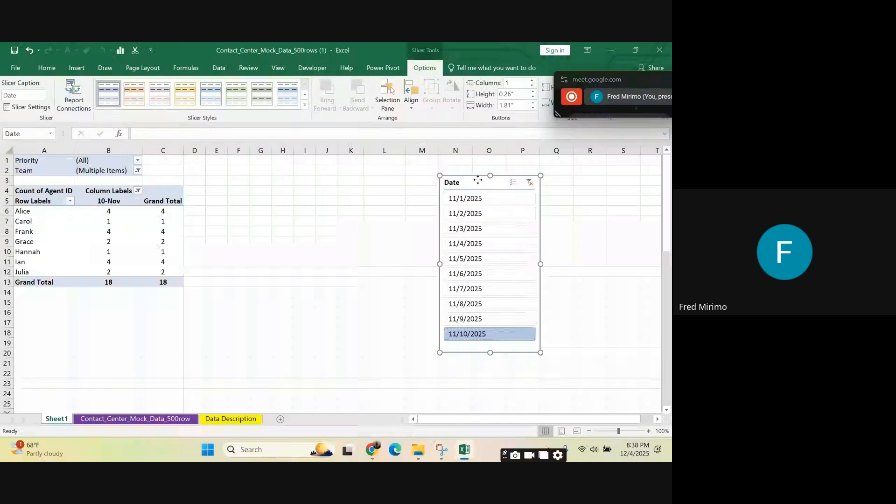
pyautogui.moveTo(473, 179); pyautogui.dragTo(334, 171)
pyautogui.click(464, 199)
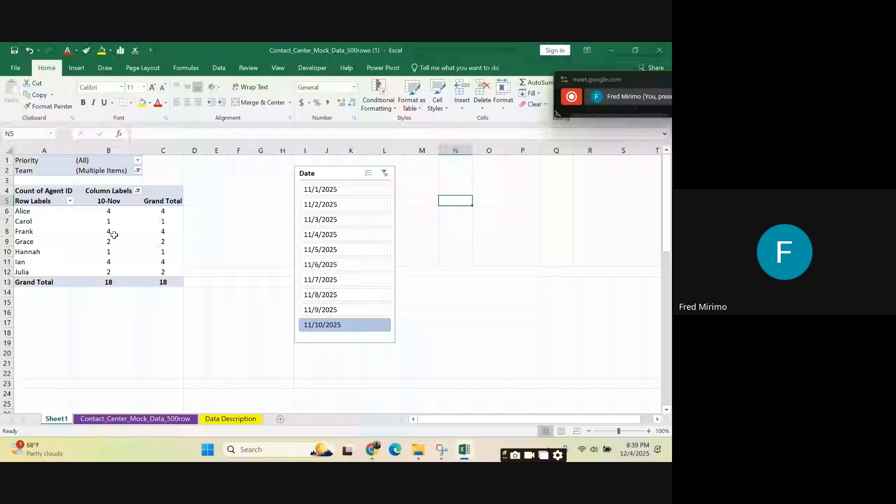
# Step: Insert a Team slicer for the PivotTable and place it directly beside the Date slicer, over columns M to O
pyautogui.click(114, 235)
pyautogui.click(418, 71)
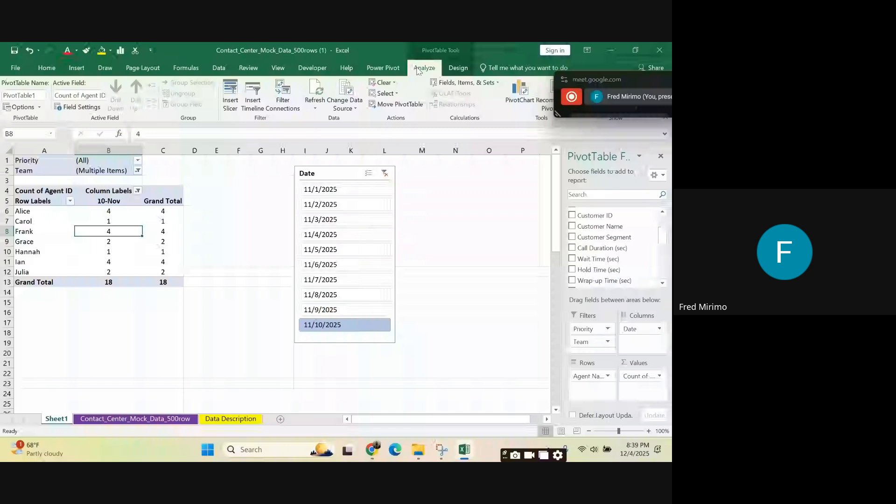
pyautogui.click(231, 100)
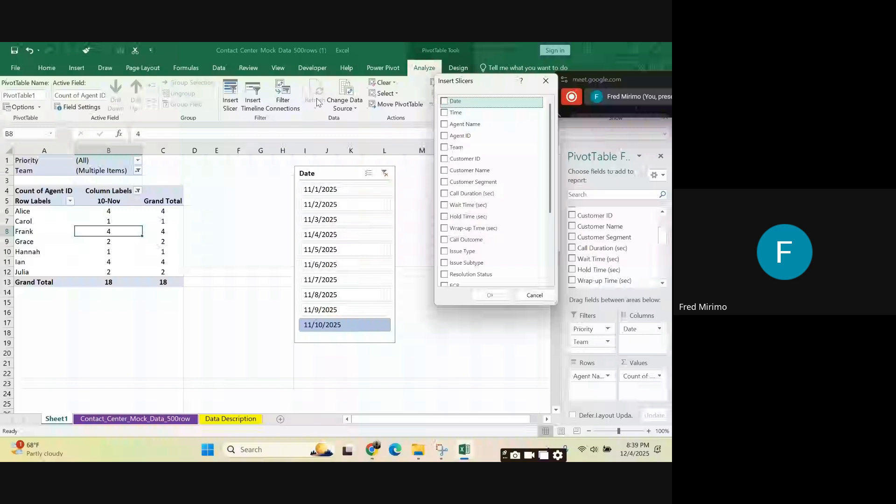
pyautogui.click(445, 148)
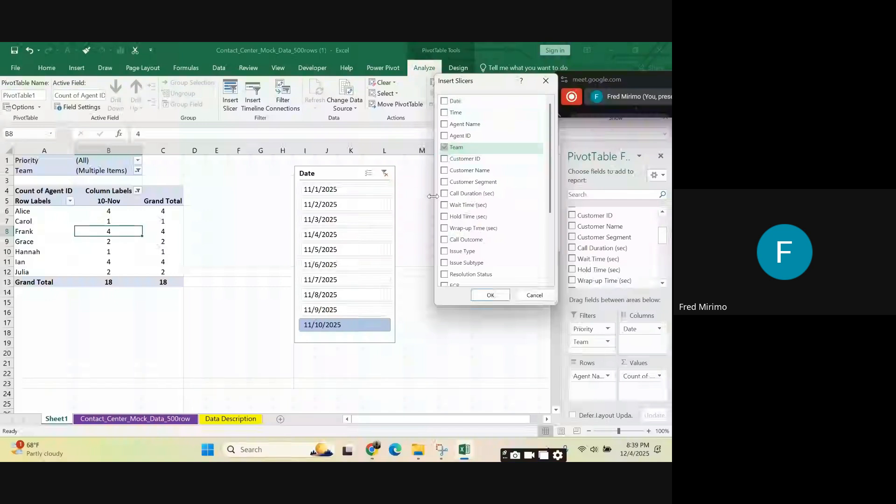
pyautogui.click(491, 295)
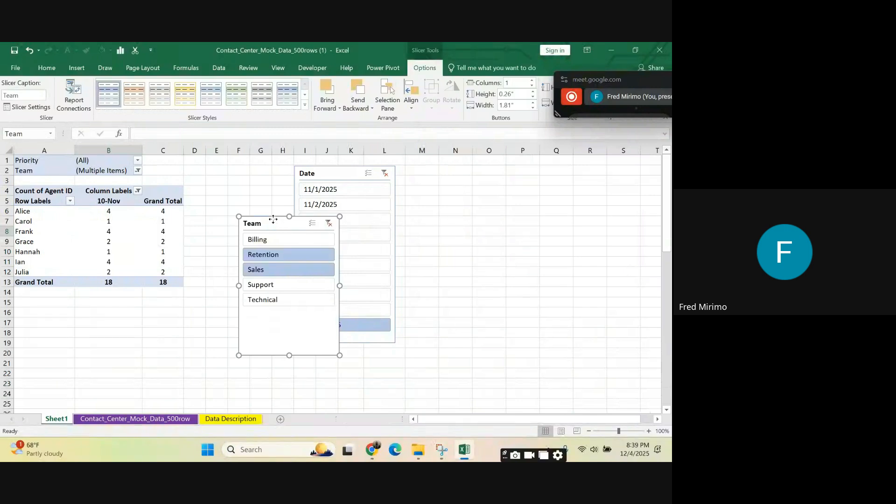
pyautogui.moveTo(273, 219); pyautogui.dragTo(434, 168)
# Step: Filter the PivotTable with the Team slicer by Billing, Retention, Sales, Support and finally Technical, one team at a time
pyautogui.click(420, 189)
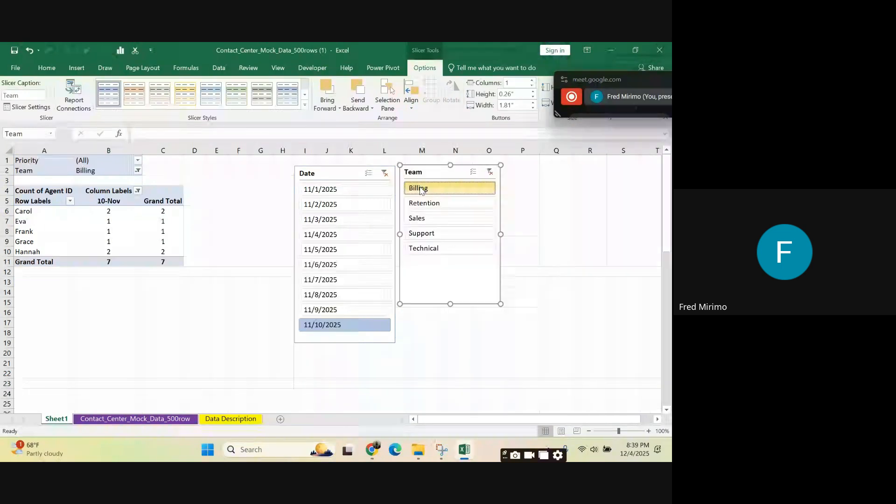
pyautogui.click(421, 204)
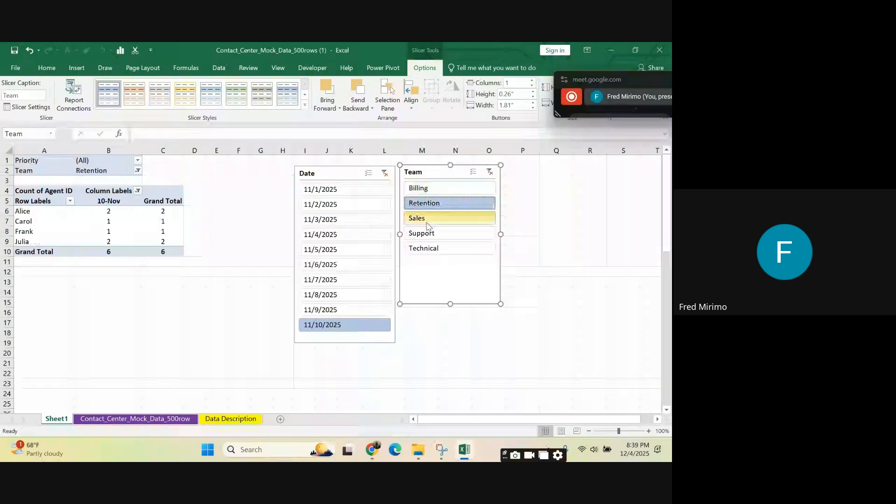
pyautogui.click(423, 218)
pyautogui.click(425, 234)
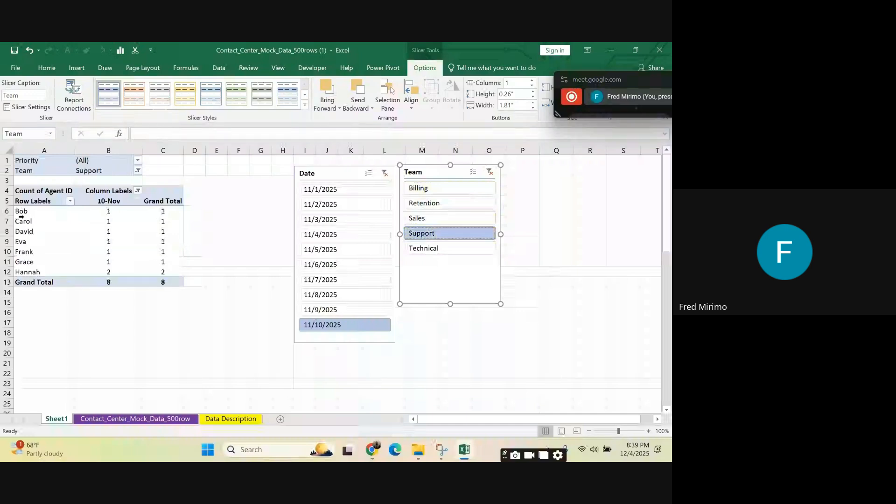
pyautogui.click(423, 248)
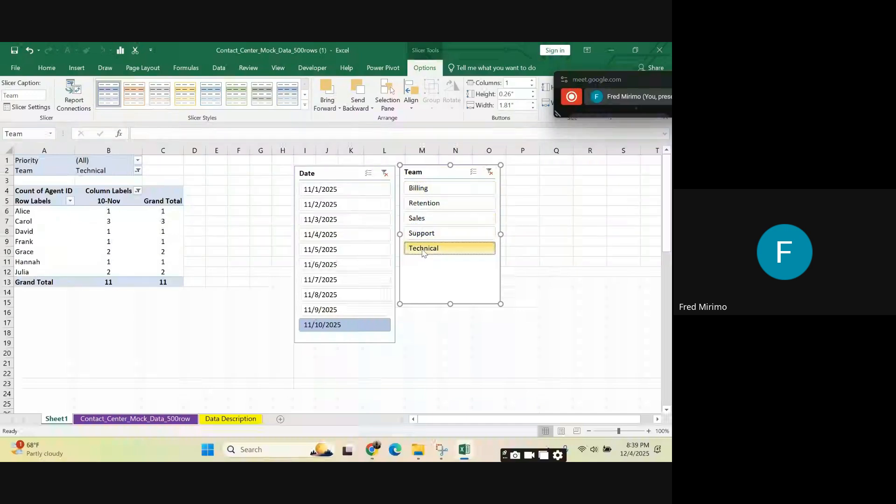
# Step: Filter the PivotTable with the Team slicer by Support, Sales, Retention, Billing and again Support, selecting cells B6:C10 while Billing is active
pyautogui.click(423, 233)
pyautogui.click(423, 218)
pyautogui.click(423, 203)
pyautogui.click(421, 187)
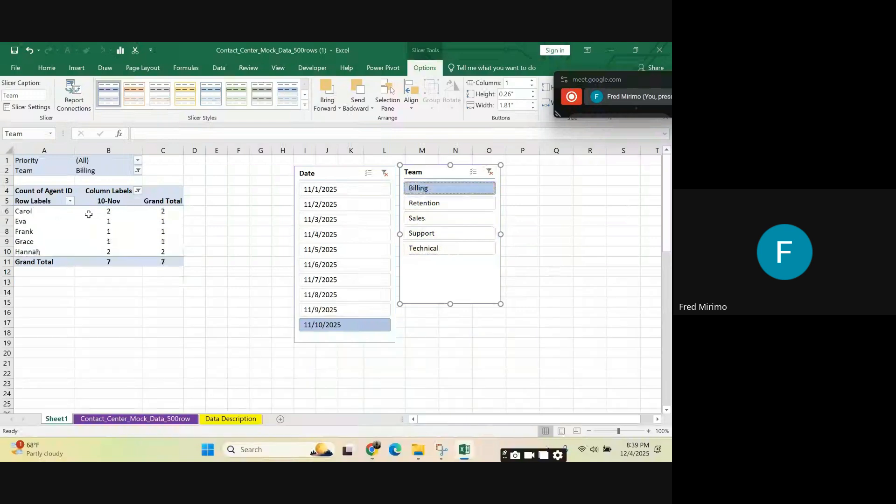
pyautogui.click(106, 211)
pyautogui.moveTo(106, 212); pyautogui.dragTo(168, 252)
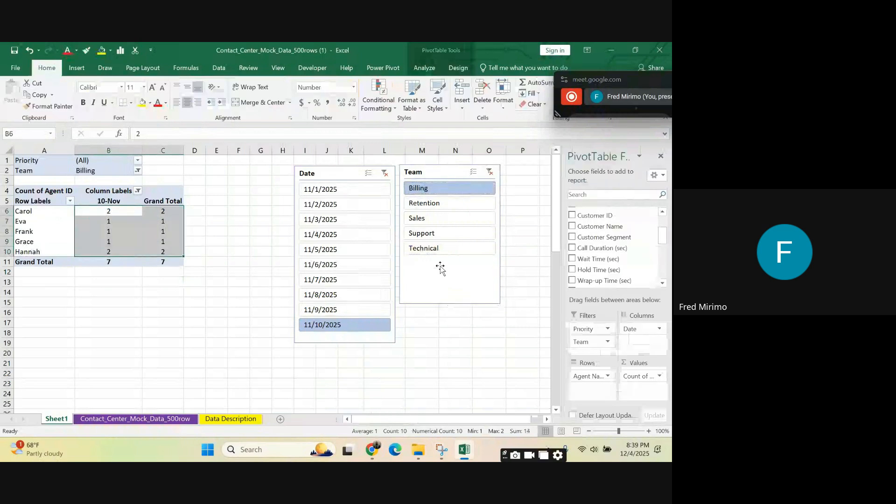
pyautogui.click(455, 233)
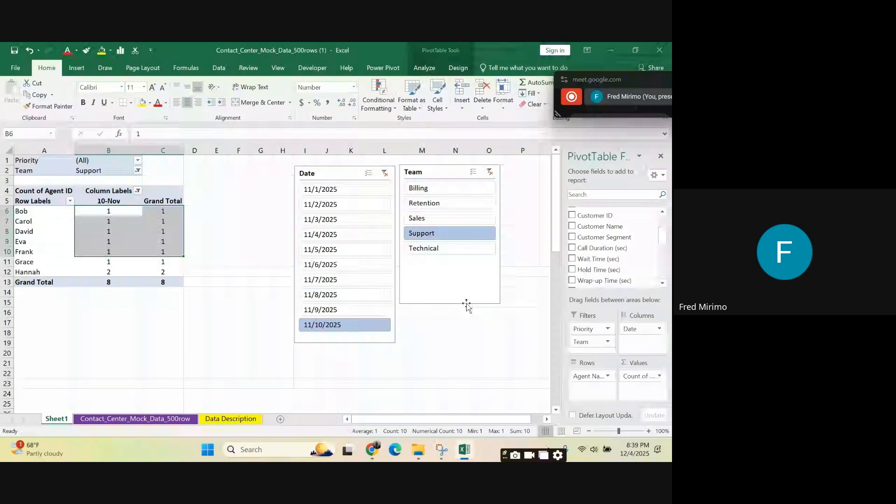
# Step: Align the Team slicer flush against the Date slicer and extend it downward to match the Date slicer's height
pyautogui.moveTo(444, 166); pyautogui.dragTo(439, 168)
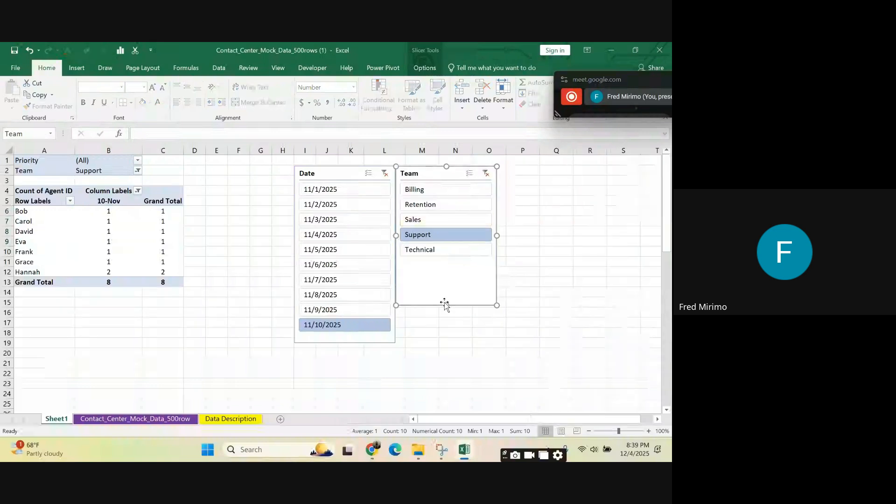
pyautogui.moveTo(446, 305); pyautogui.dragTo(441, 342)
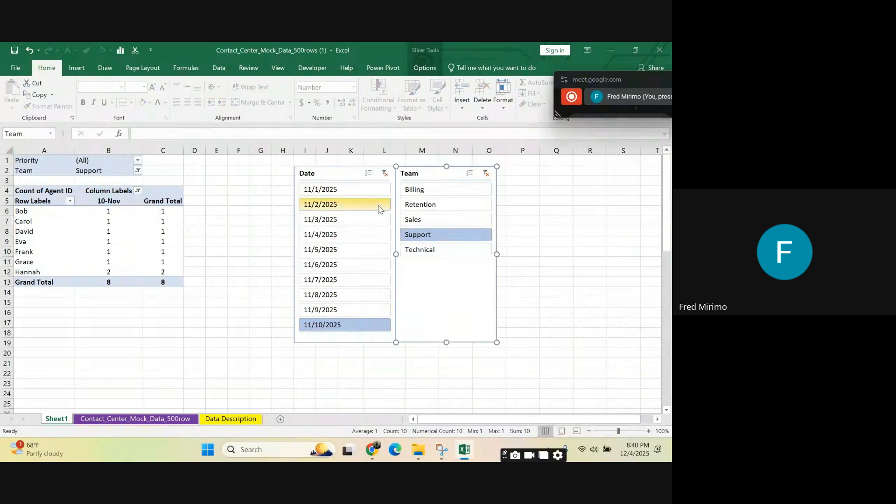
# Step: Filter the PivotTable with the Team slicer by Technical, Billing, Retention, Sales, Support and finally Technical, one team at a time
pyautogui.click(430, 255)
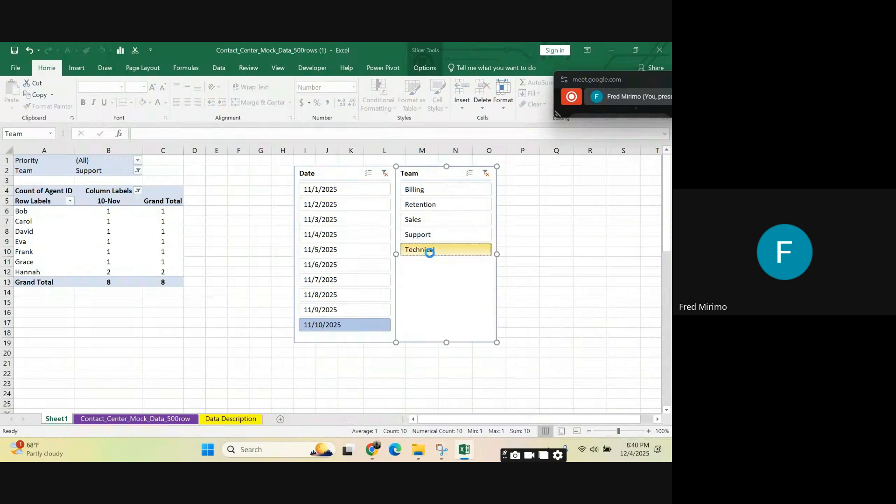
pyautogui.click(435, 192)
pyautogui.click(435, 206)
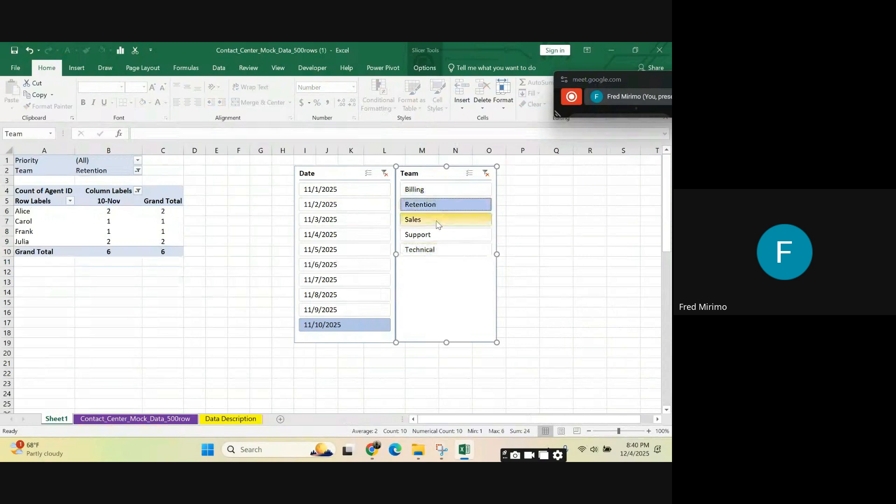
pyautogui.click(438, 220)
pyautogui.click(437, 235)
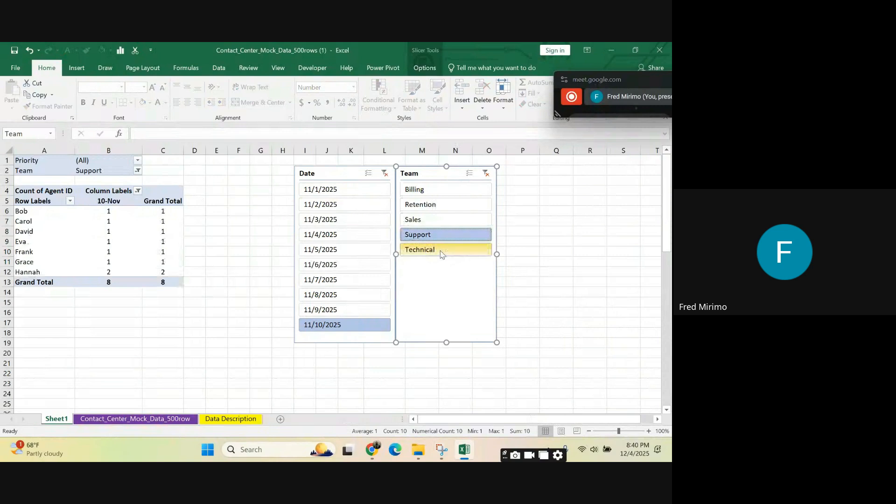
pyautogui.click(441, 251)
pyautogui.click(518, 172)
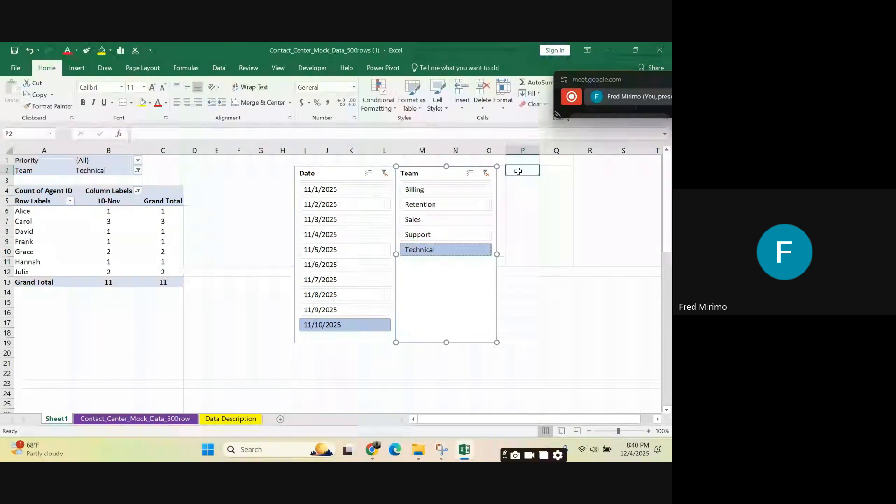
pyautogui.click(434, 173)
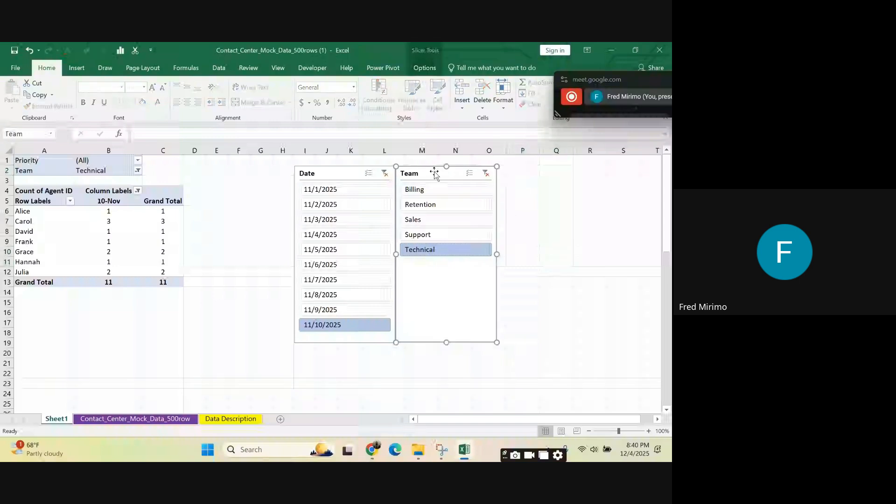
# Step: Insert an Issue Type slicer for the PivotTable and place it directly beside the Team slicer, over columns P to R
pyautogui.click(159, 211)
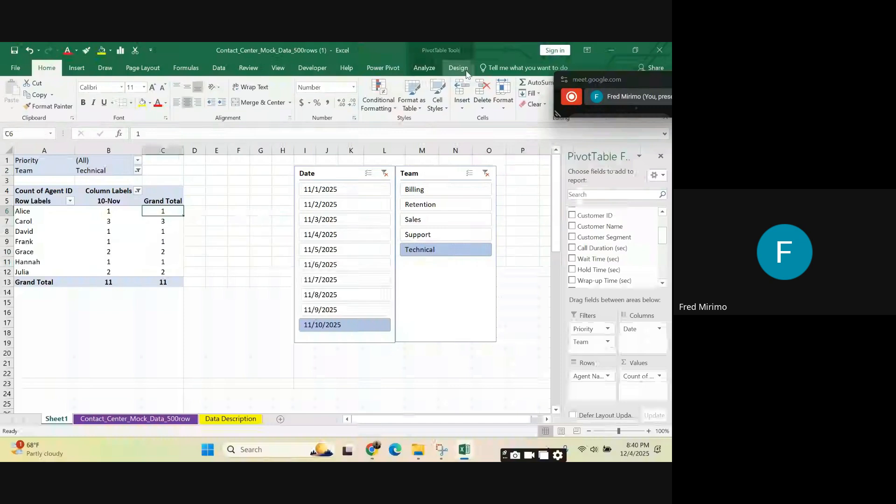
pyautogui.click(425, 67)
pyautogui.click(253, 100)
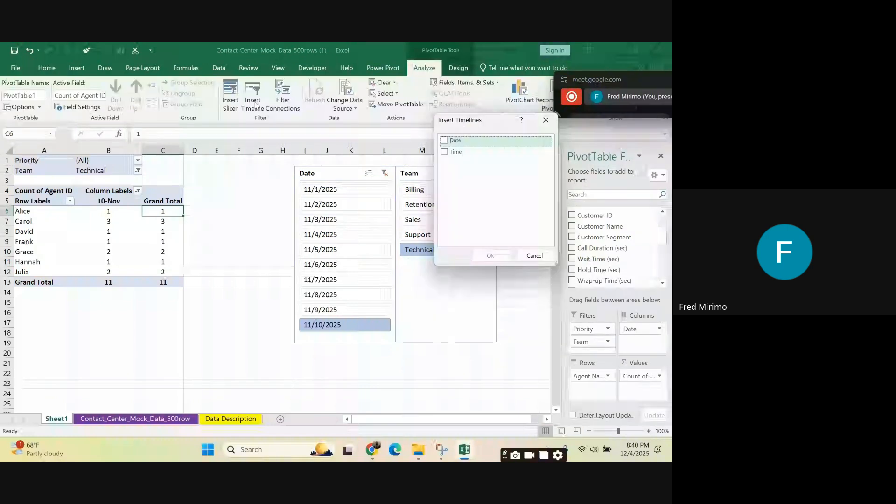
pyautogui.press('Escape')
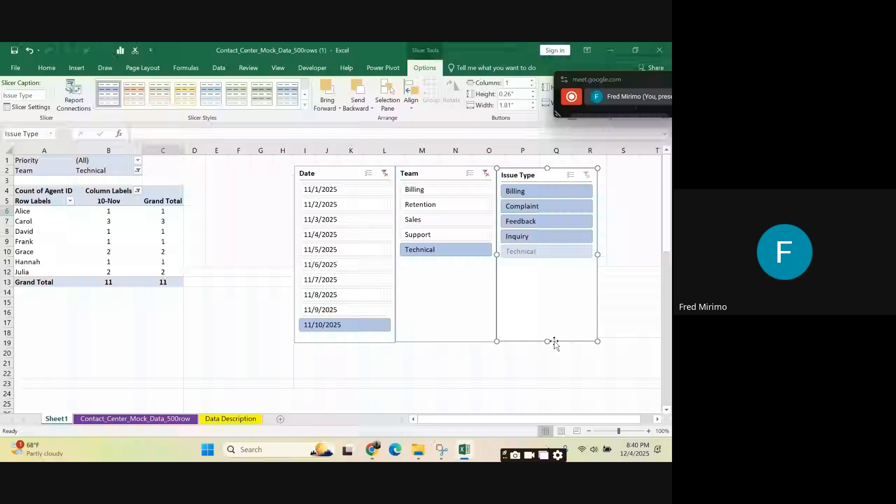
# Step: Filter the PivotTable by issue type Complaint and by the available dates from 11/2/2025 to 11/9/2025 using the slicers
pyautogui.click(551, 212)
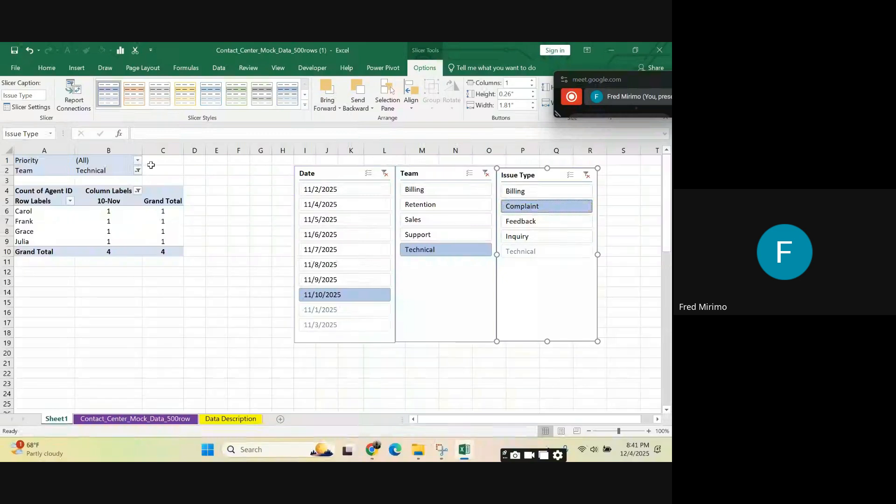
pyautogui.click(473, 363)
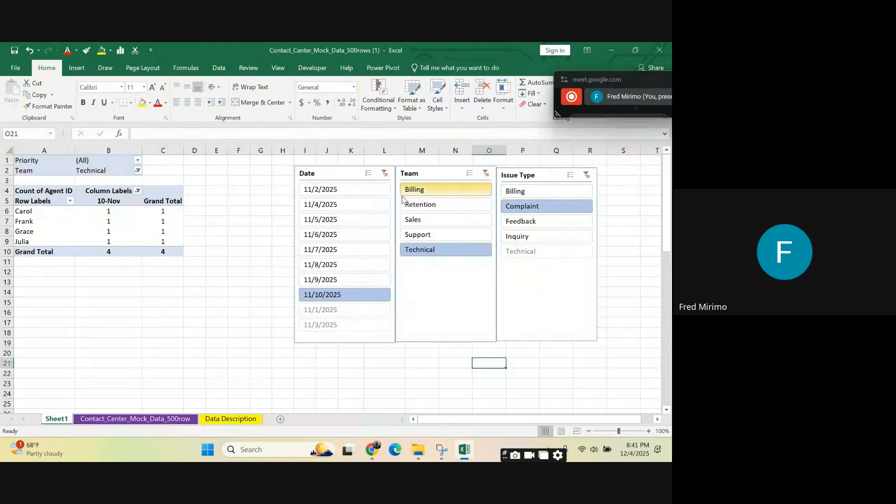
pyautogui.click(339, 190)
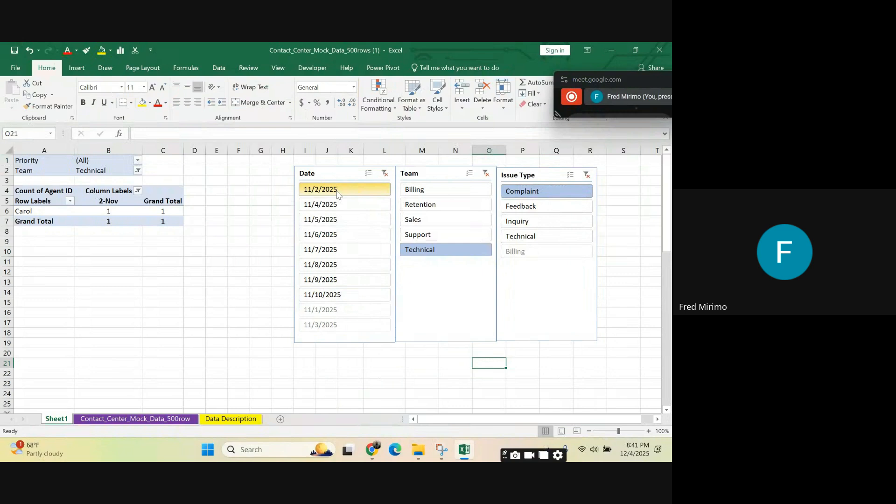
pyautogui.moveTo(332, 193); pyautogui.dragTo(333, 286)
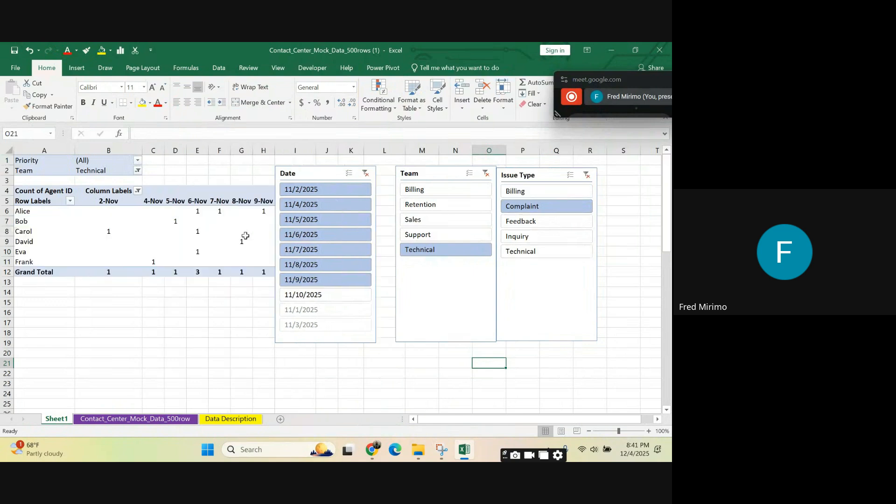
# Step: Shift the Date, Team and Issue Type slicers away from the PivotTable to uncover its Grand Total column
pyautogui.moveTo(314, 175); pyautogui.dragTo(346, 171)
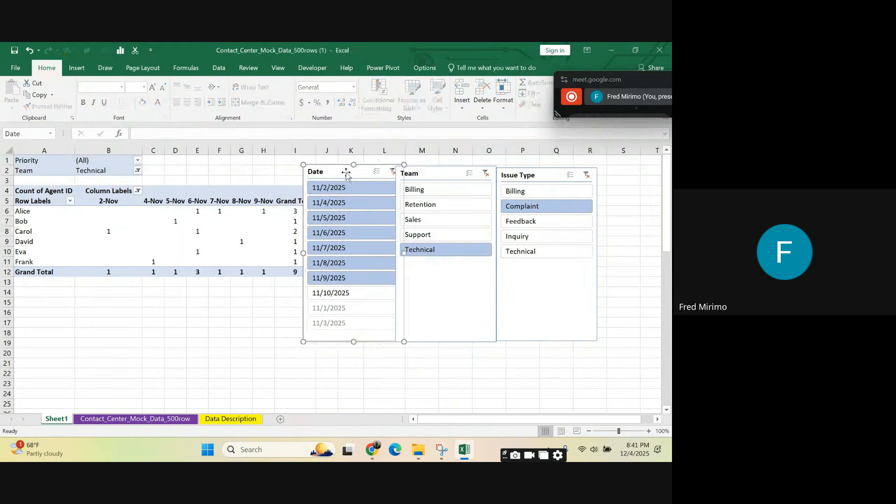
pyautogui.moveTo(428, 174); pyautogui.dragTo(436, 171)
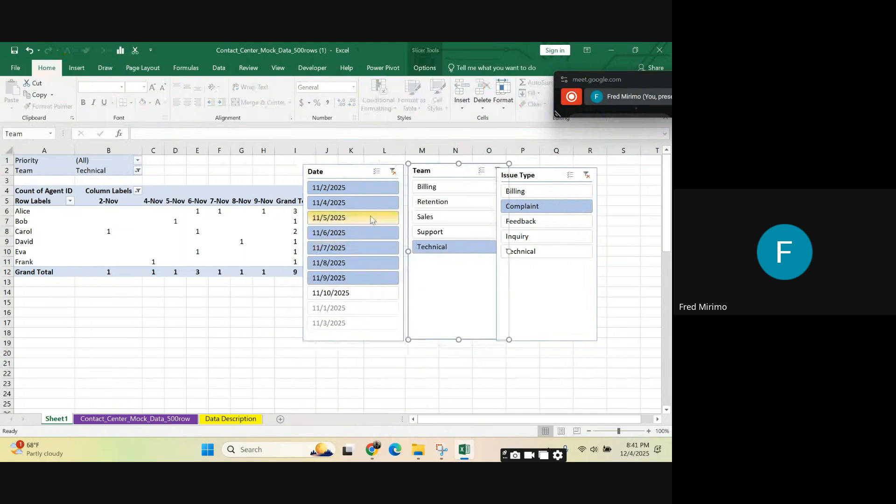
pyautogui.moveTo(551, 176); pyautogui.dragTo(567, 172)
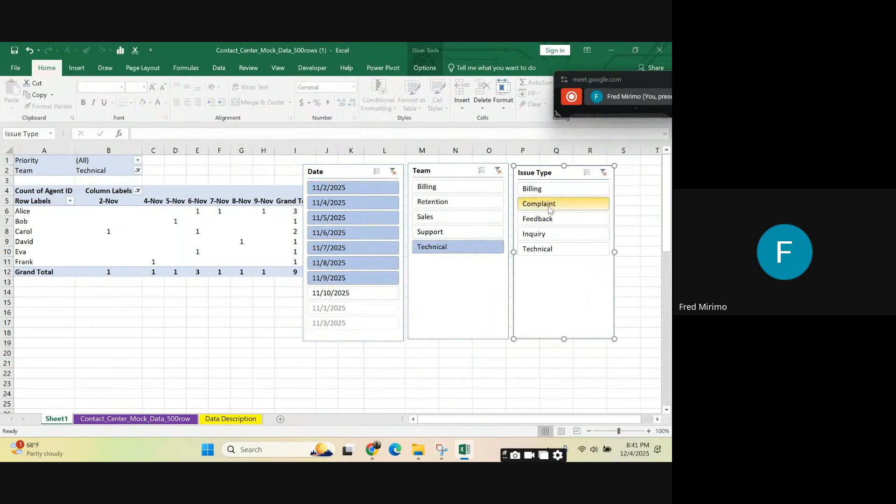
pyautogui.click(524, 207)
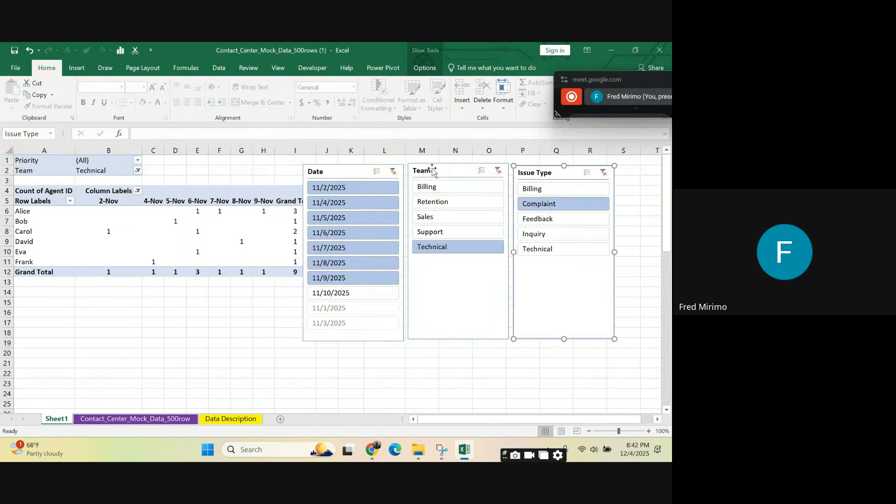
pyautogui.moveTo(423, 178); pyautogui.dragTo(438, 176)
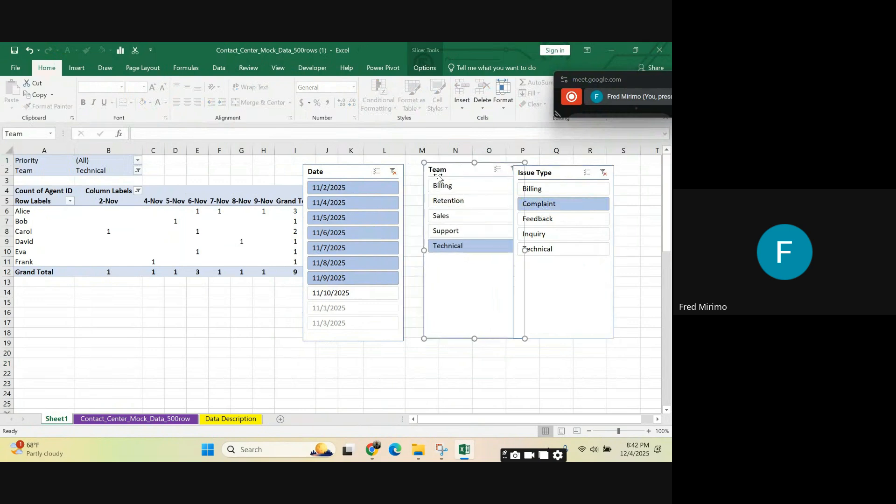
pyautogui.moveTo(354, 174); pyautogui.dragTo(376, 168)
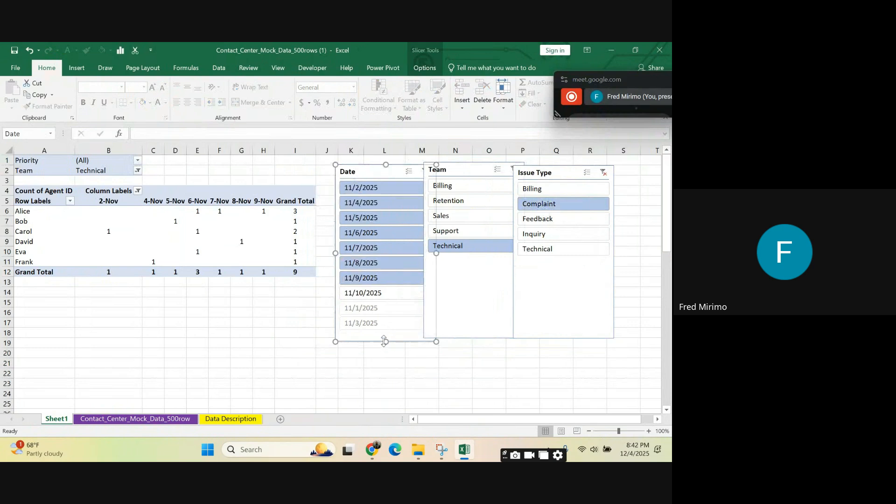
# Step: Reduce the Date slicer's height and width so it clears the Team slicer
pyautogui.moveTo(385, 341); pyautogui.dragTo(377, 329)
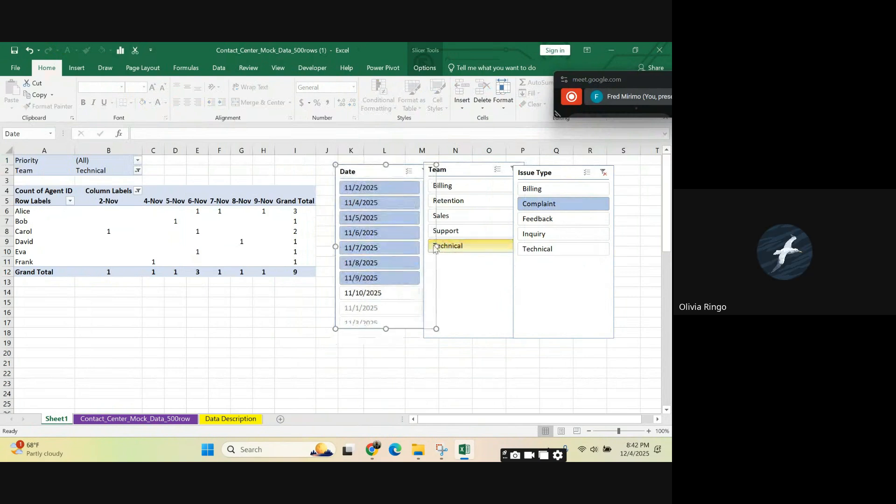
pyautogui.moveTo(416, 240); pyautogui.dragTo(413, 240)
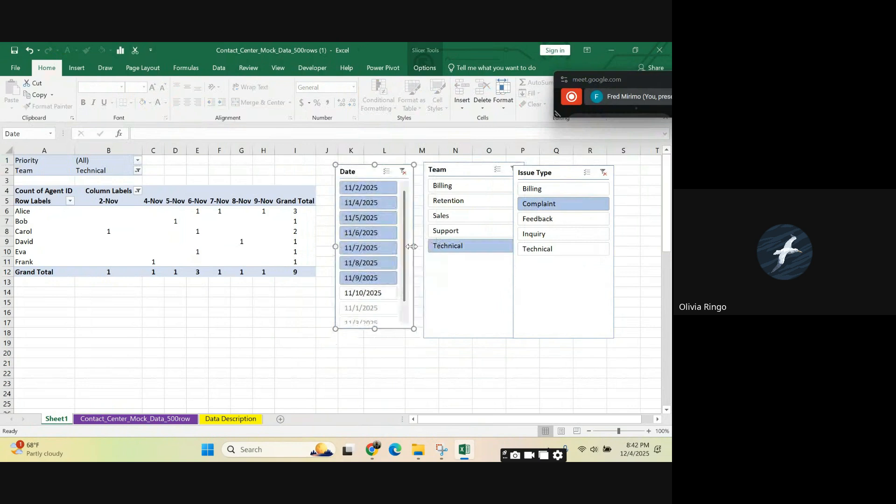
pyautogui.click(481, 364)
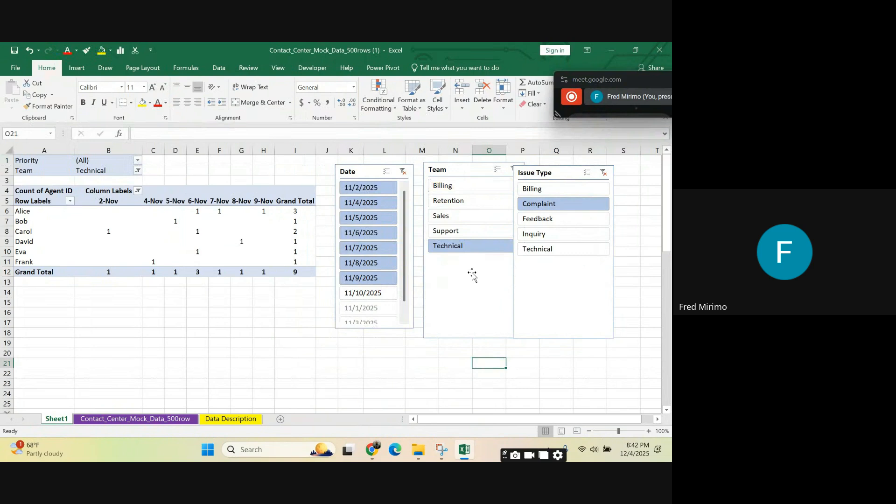
# Step: Add Support and Sales to the Technical selection in the Team slicer
pyautogui.keyDown('ctrl'); pyautogui.click(449, 232); pyautogui.keyUp('ctrl')
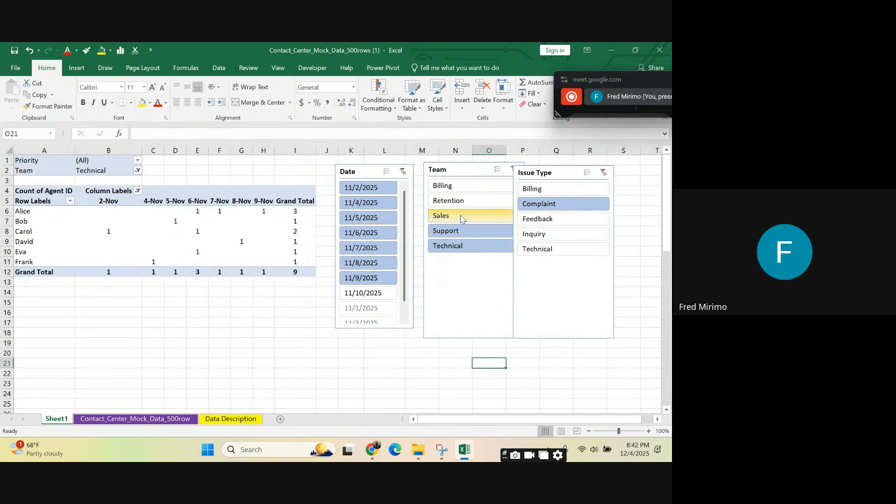
pyautogui.keyDown('ctrl'); pyautogui.click(453, 216); pyautogui.keyUp('ctrl')
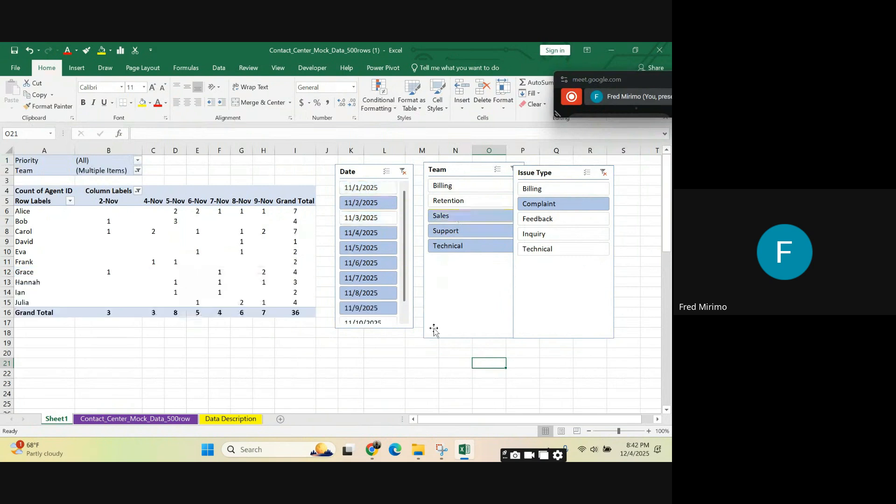
pyautogui.click(422, 404)
pyautogui.click(373, 382)
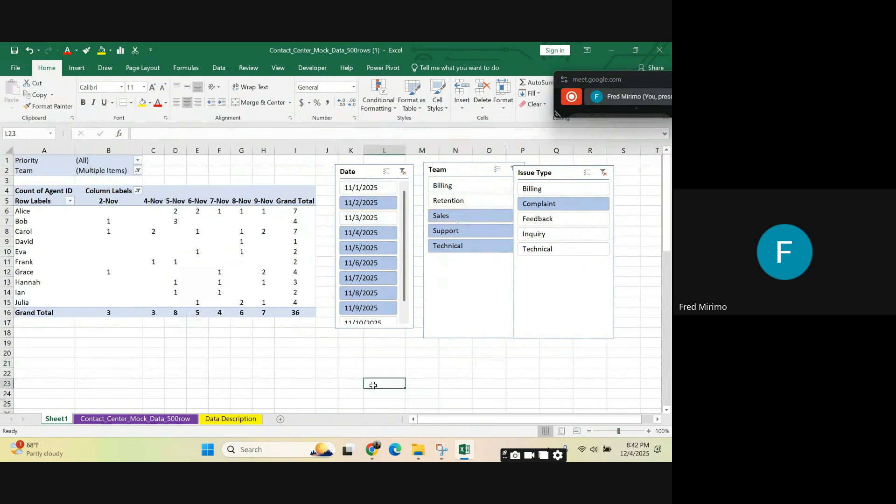
pyautogui.click(457, 385)
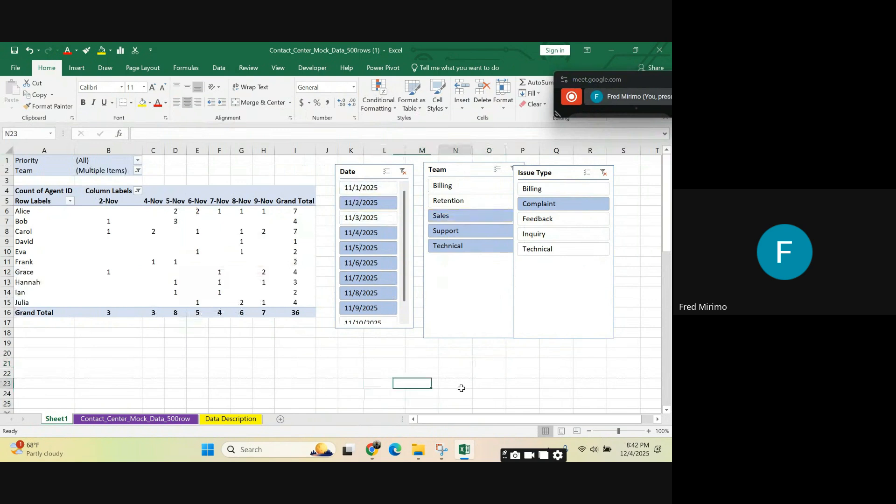
pyautogui.click(298, 209)
pyautogui.click(452, 397)
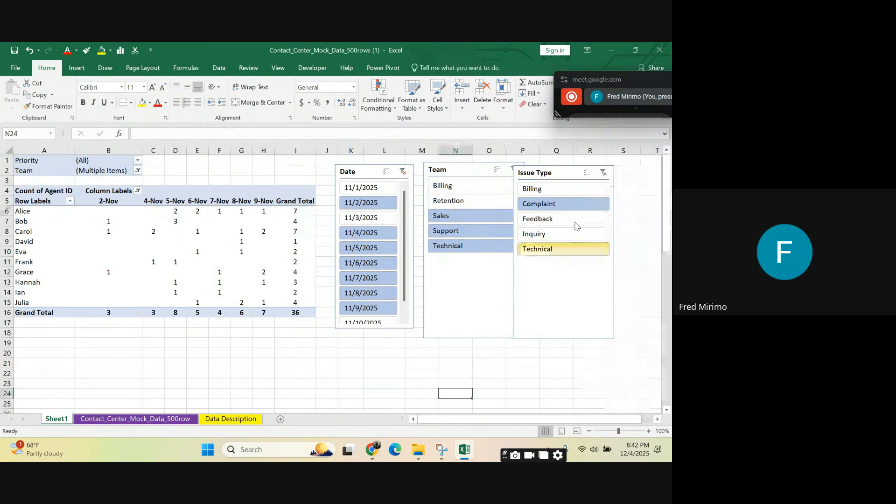
pyautogui.click(278, 364)
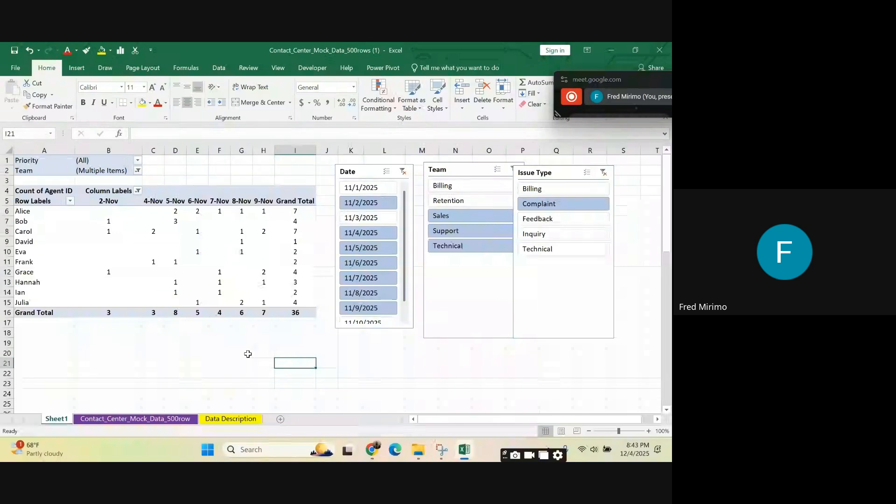
# Step: Move the floating meeting window down so it no longer covers the ribbon commands
pyautogui.click(603, 79)
pyautogui.moveTo(603, 80); pyautogui.dragTo(672, 277)
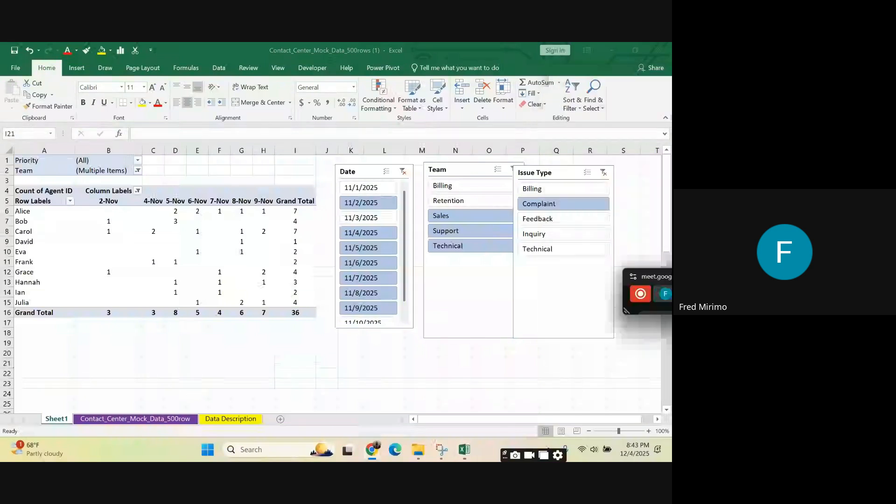
# Step: Turn on multiple selection for the Date slicer
pyautogui.click(322, 327)
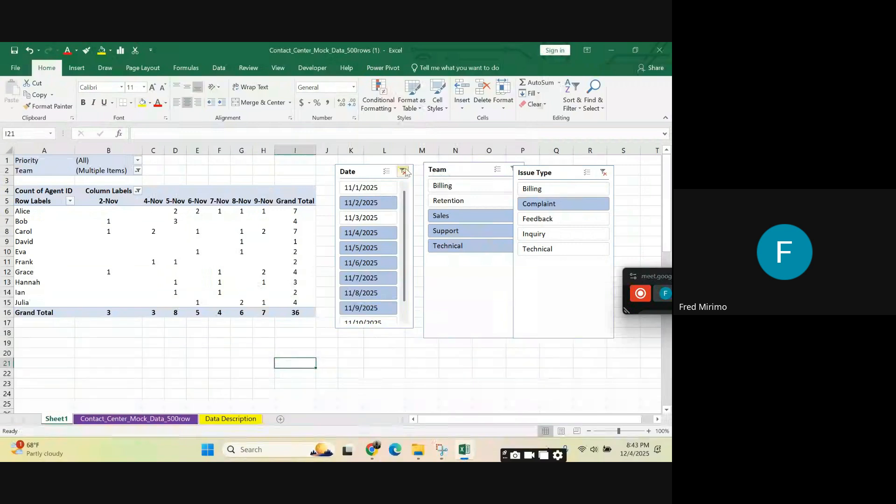
pyautogui.click(388, 173)
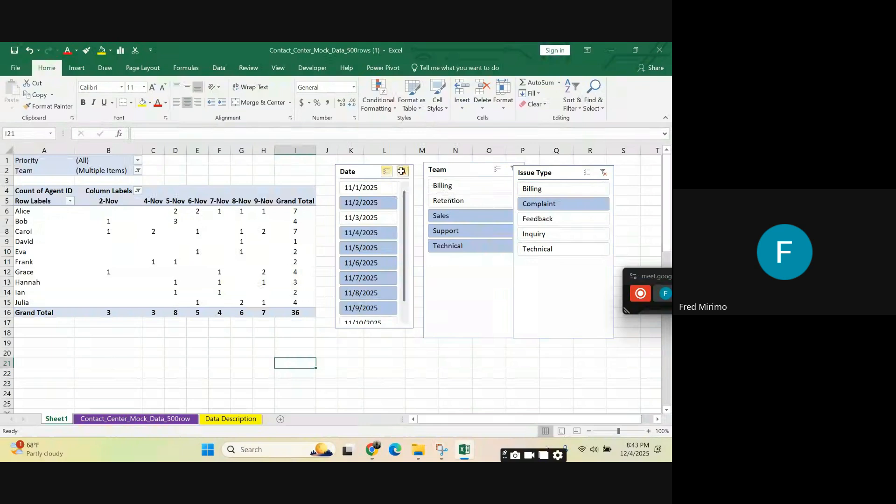
# Step: Clear the filters of the Date, Team and Issue Type slicers, and shift the Date and Issue Type slicers to uncover their neighbours
pyautogui.click(402, 171)
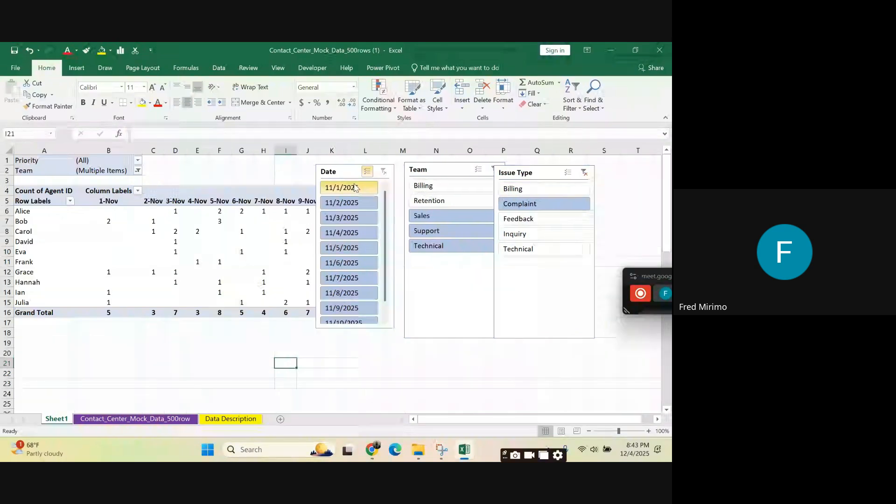
pyautogui.moveTo(351, 171); pyautogui.dragTo(364, 169)
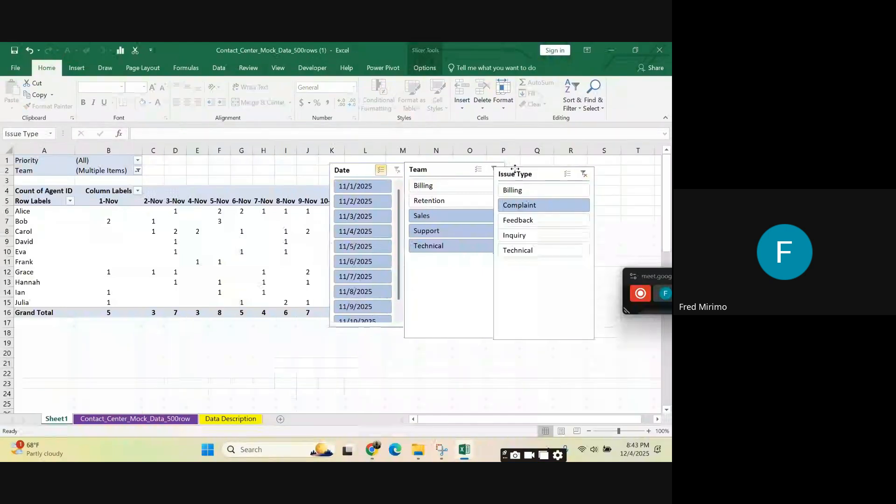
pyautogui.moveTo(515, 169); pyautogui.dragTo(534, 167)
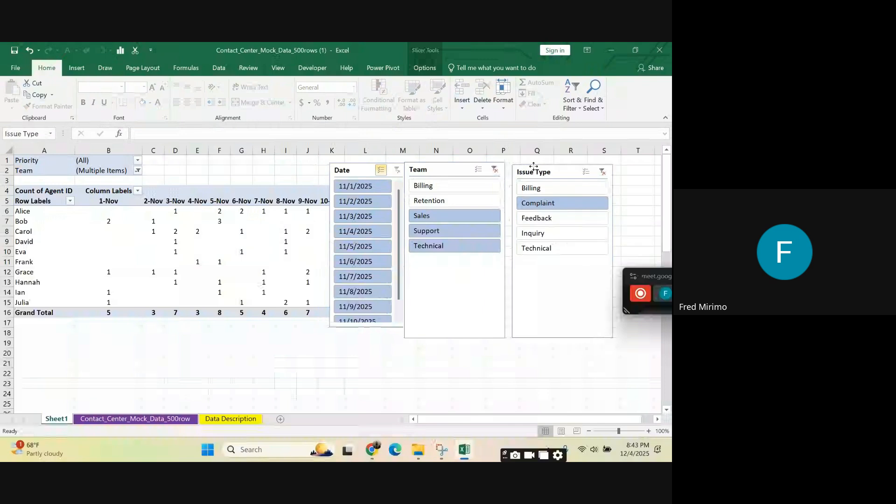
pyautogui.click(494, 169)
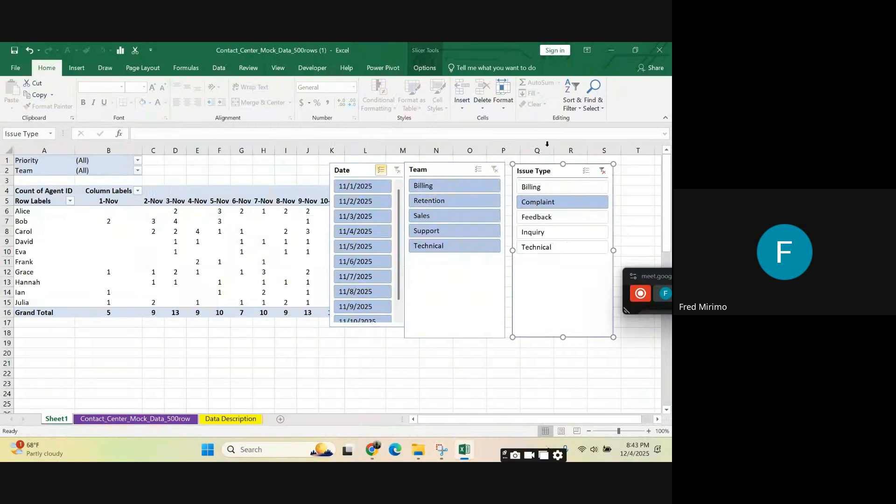
pyautogui.click(602, 171)
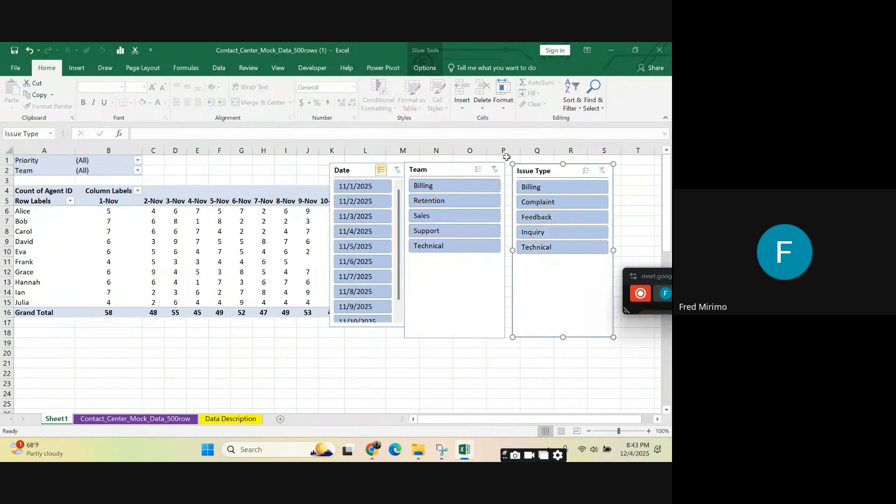
# Step: Spread the Issue Type, Team and Date slicers apart so they stand side by side and uncover the PivotTable's 10-Nov column
pyautogui.moveTo(591, 156); pyautogui.dragTo(596, 165)
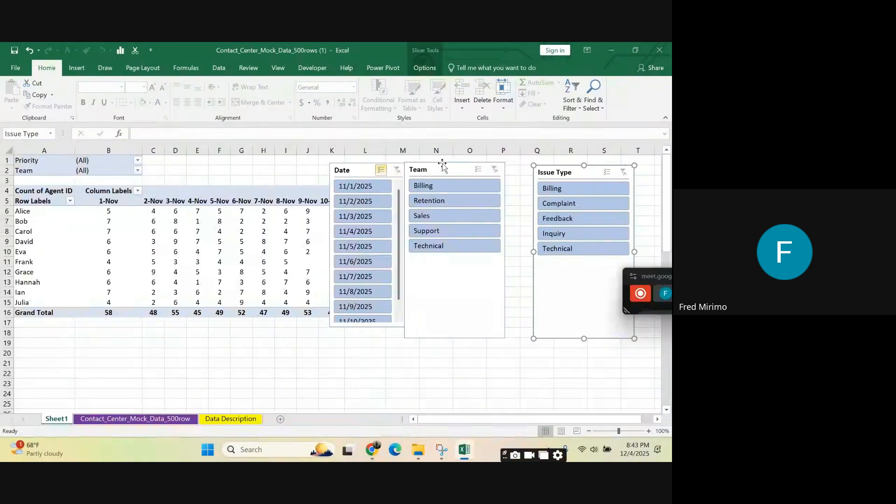
pyautogui.moveTo(444, 163); pyautogui.dragTo(470, 164)
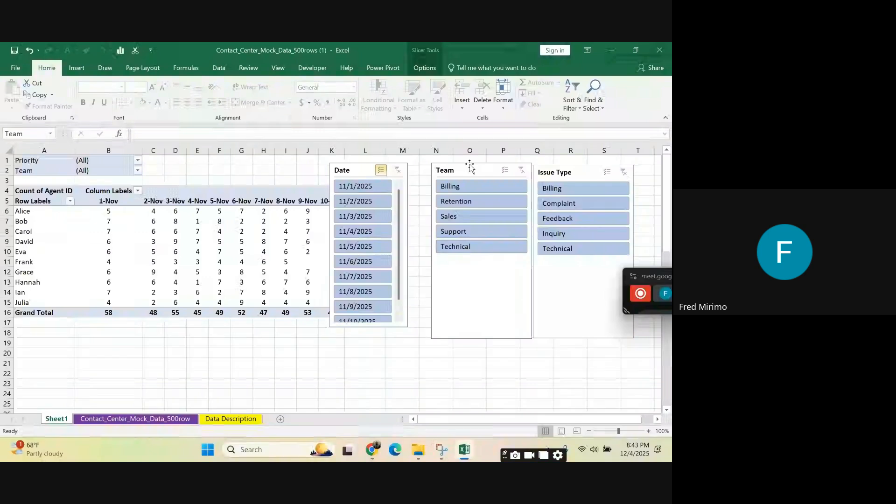
pyautogui.moveTo(364, 170); pyautogui.dragTo(383, 170)
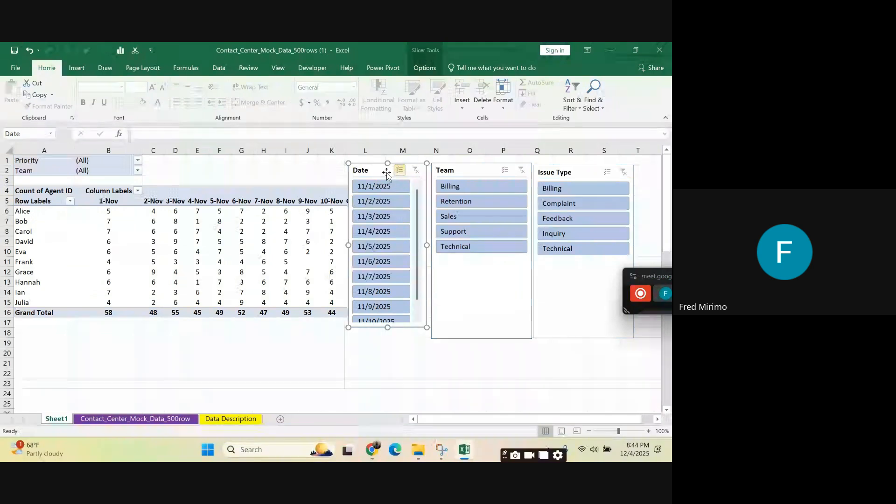
pyautogui.press('Escape')
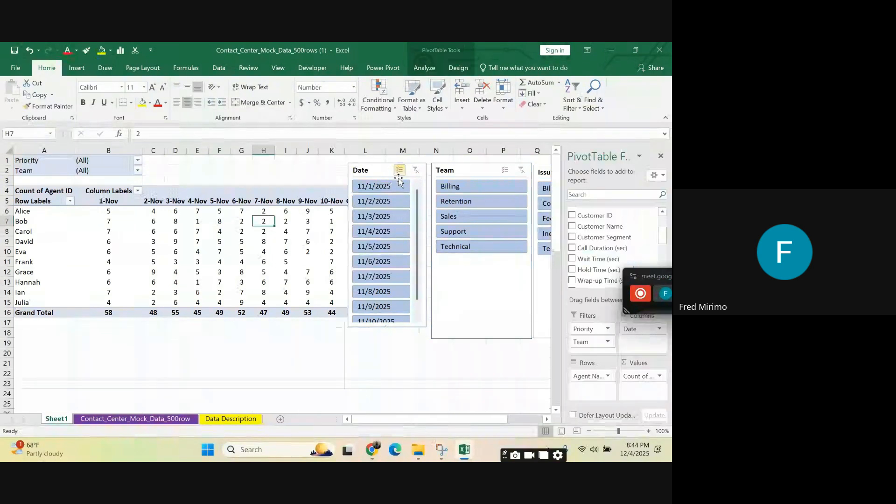
pyautogui.click(399, 178)
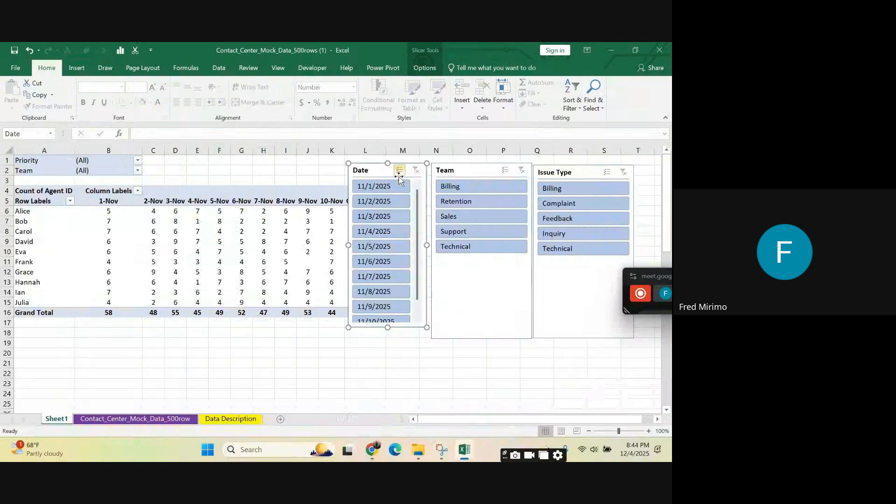
pyautogui.rightClick(399, 178)
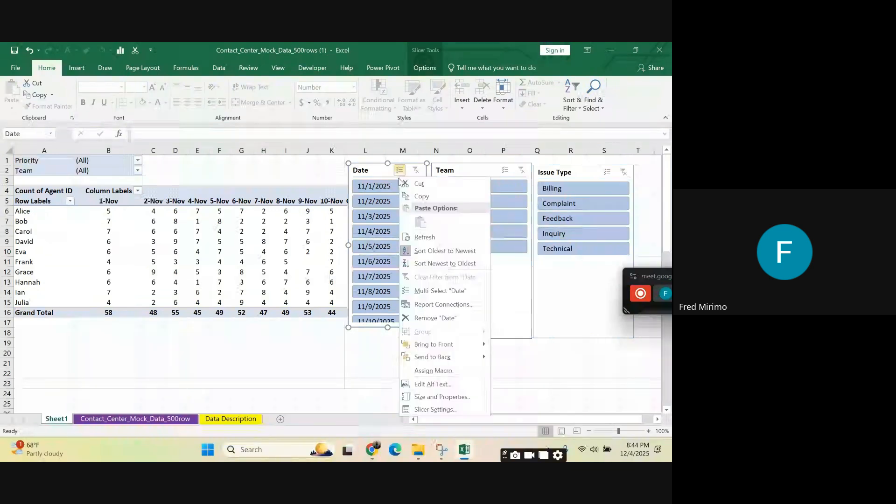
pyautogui.click(434, 409)
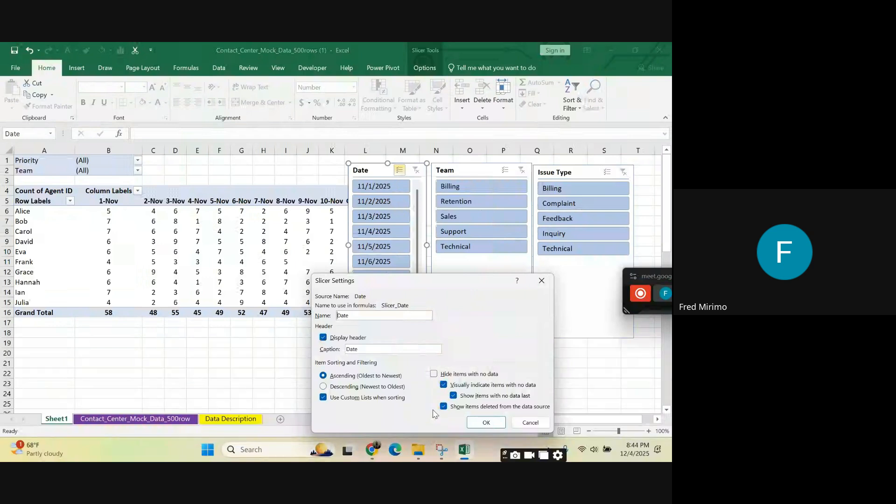
pyautogui.click(542, 280)
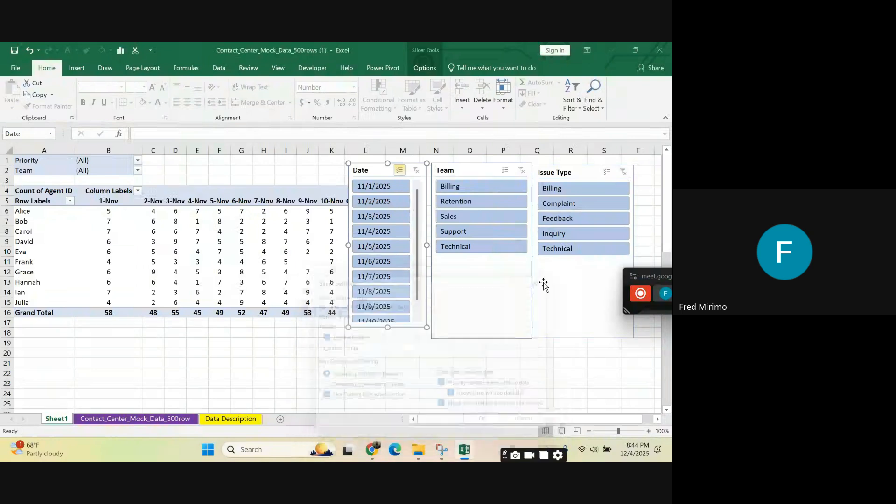
# Step: Narrow the Team slicer slightly and shorten the Team and Issue Type slicers to align with the Date slicer's lower edge
pyautogui.click(473, 166)
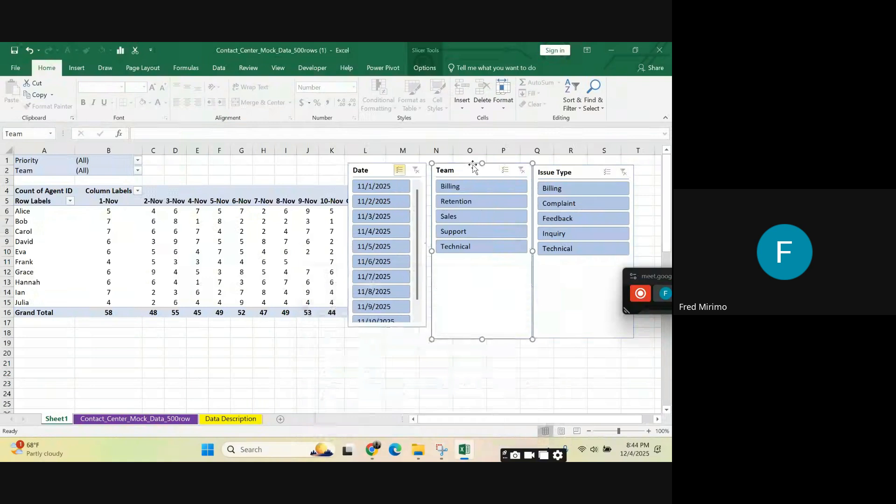
pyautogui.moveTo(534, 250); pyautogui.dragTo(529, 248)
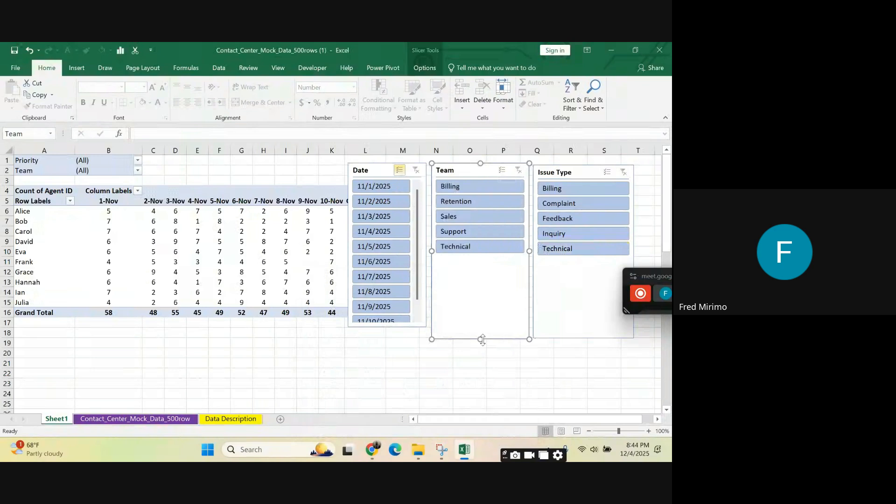
pyautogui.moveTo(482, 340); pyautogui.dragTo(481, 327)
pyautogui.click(559, 321)
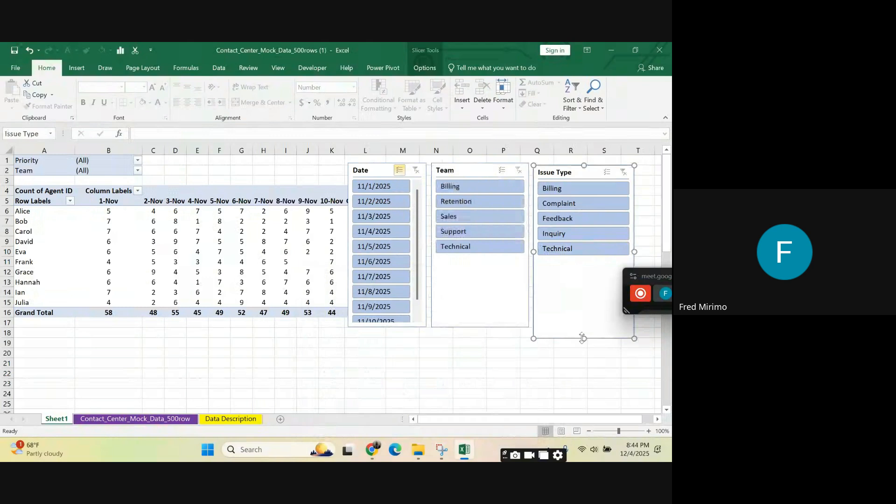
pyautogui.moveTo(582, 336); pyautogui.dragTo(578, 327)
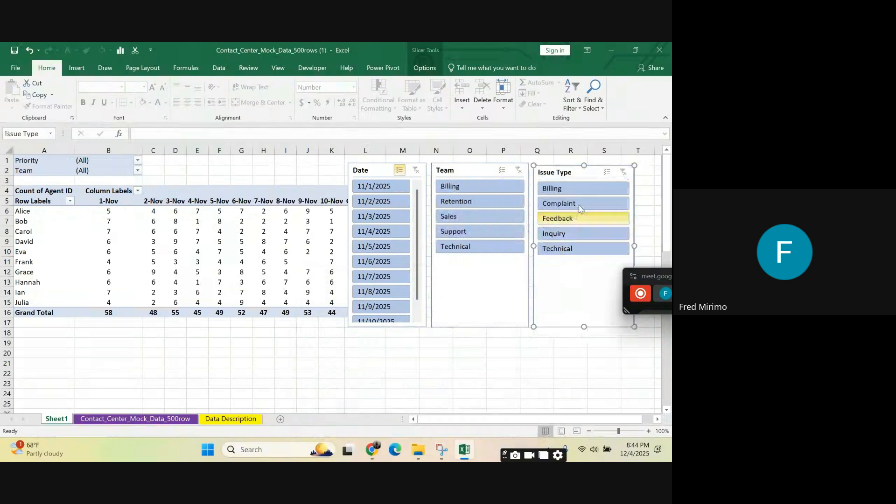
pyautogui.click(481, 333)
pyautogui.click(434, 375)
pyautogui.click(393, 391)
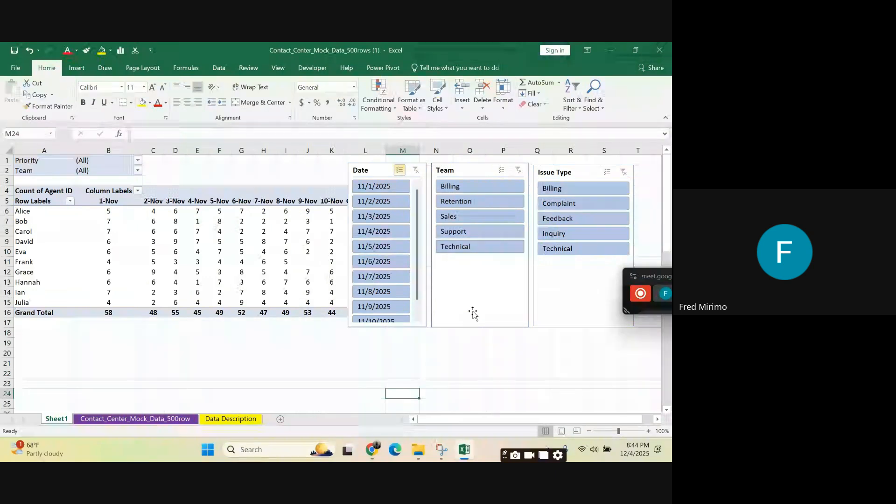
pyautogui.click(471, 353)
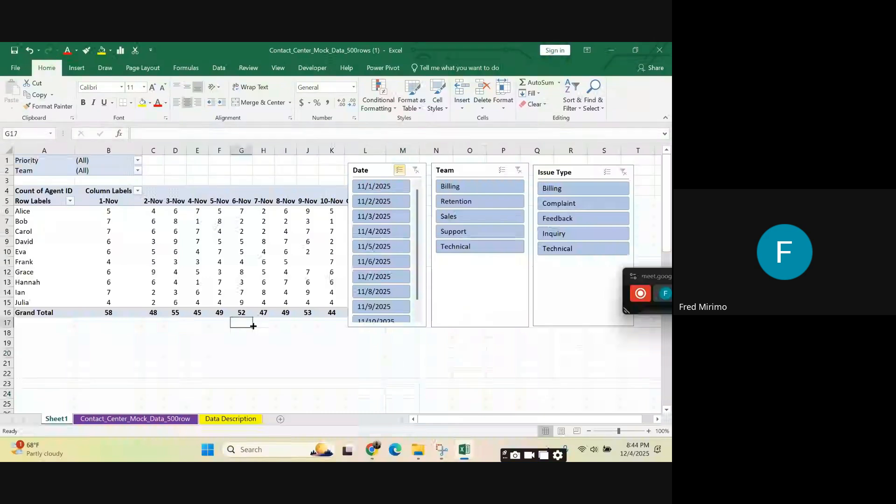
# Step: Close the PivotTable field list and insert a timeline for the Date field
pyautogui.click(276, 225)
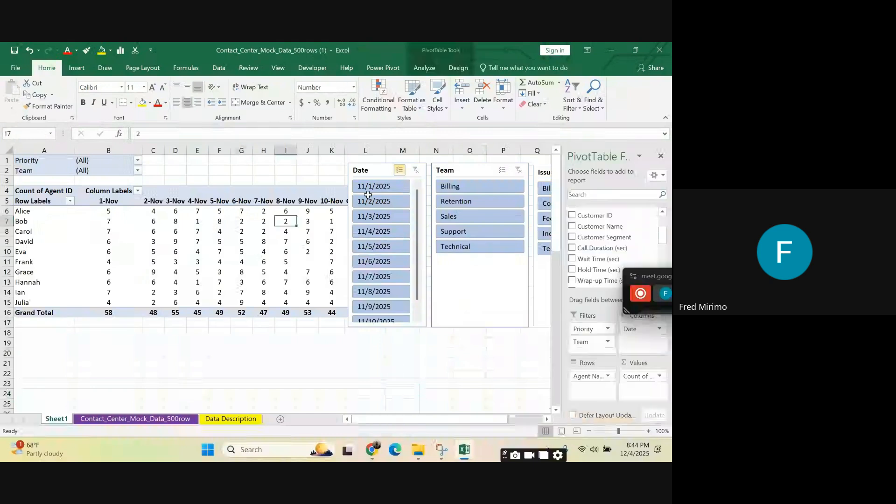
pyautogui.click(660, 156)
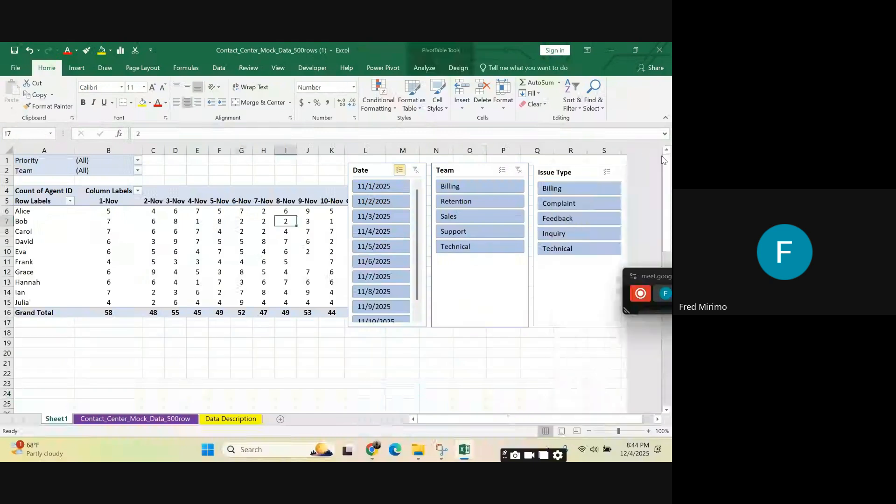
pyautogui.click(243, 220)
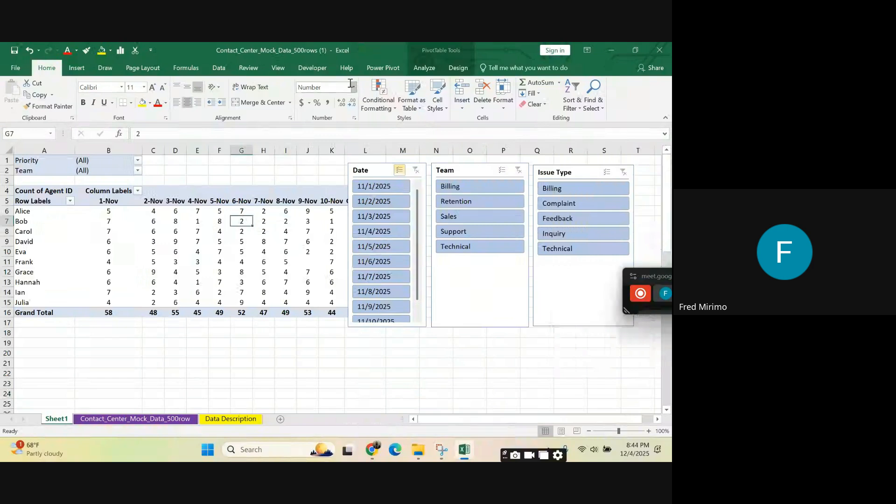
pyautogui.click(422, 68)
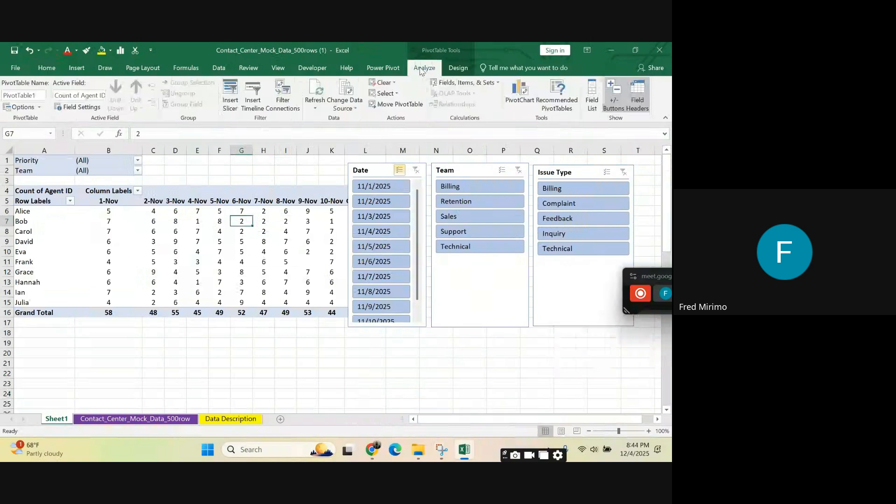
pyautogui.click(251, 97)
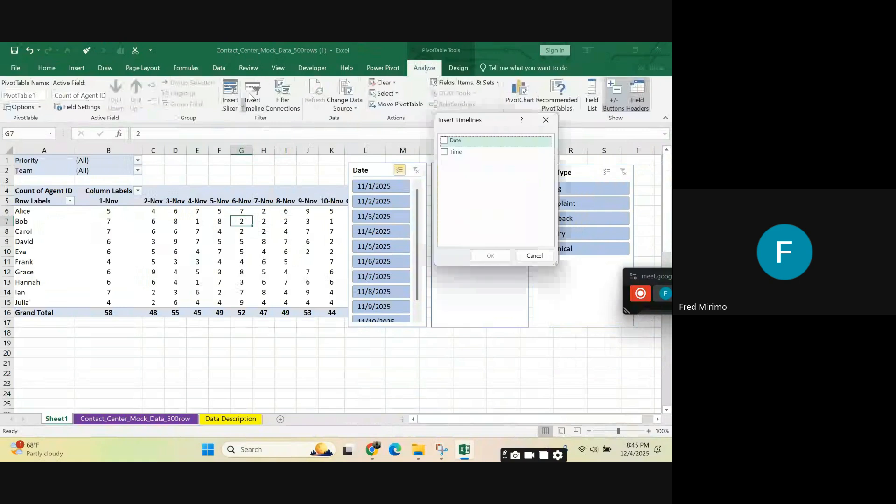
pyautogui.click(444, 141)
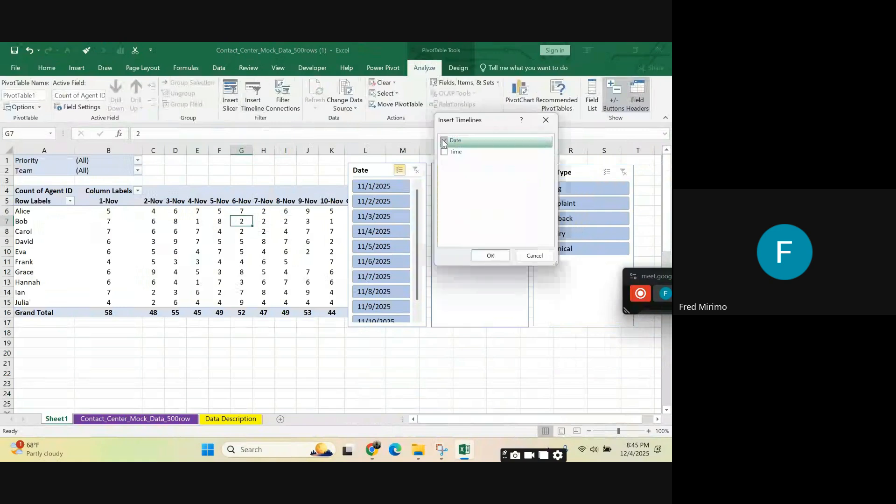
pyautogui.click(490, 256)
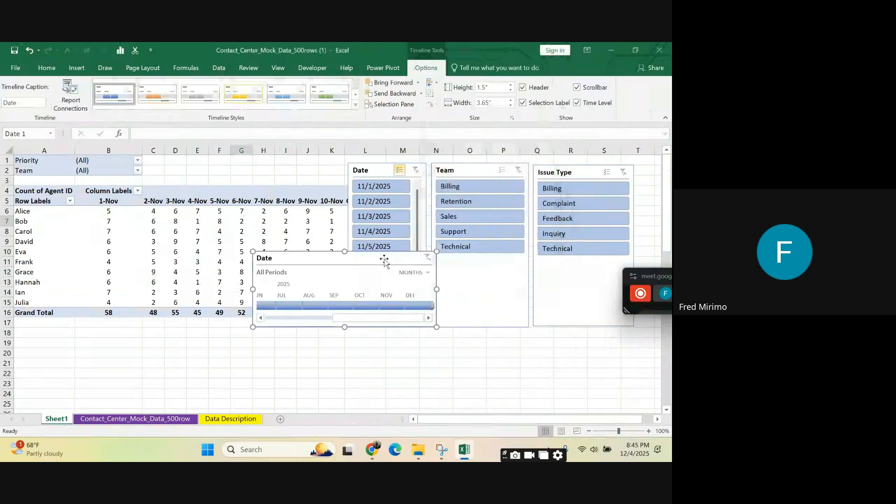
# Step: Place the Date timeline below the PivotTable and resize it to about 1.17" high and 5.4" wide
pyautogui.moveTo(384, 259); pyautogui.dragTo(236, 349)
pyautogui.moveTo(327, 349); pyautogui.dragTo(340, 333)
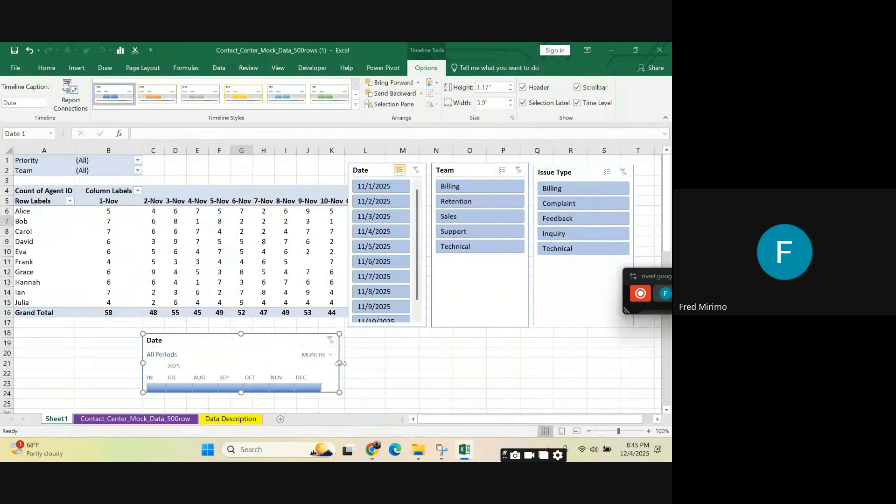
pyautogui.moveTo(339, 362); pyautogui.dragTo(389, 363)
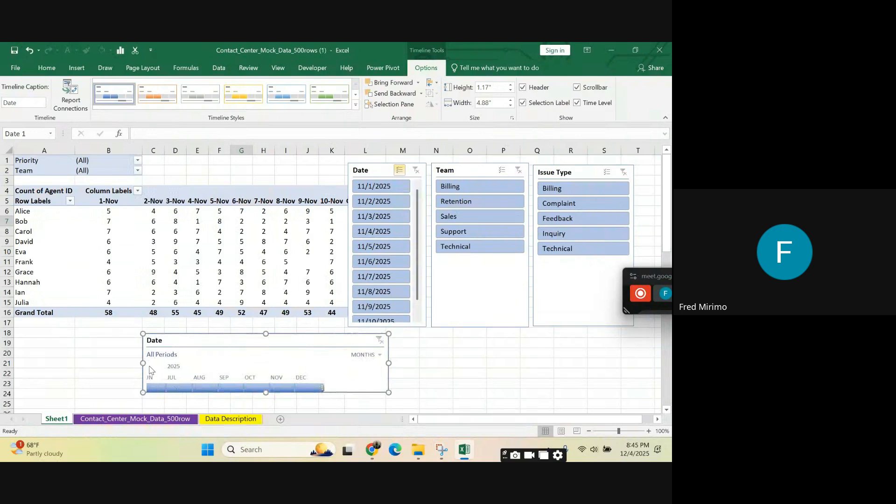
pyautogui.moveTo(146, 363); pyautogui.dragTo(116, 361)
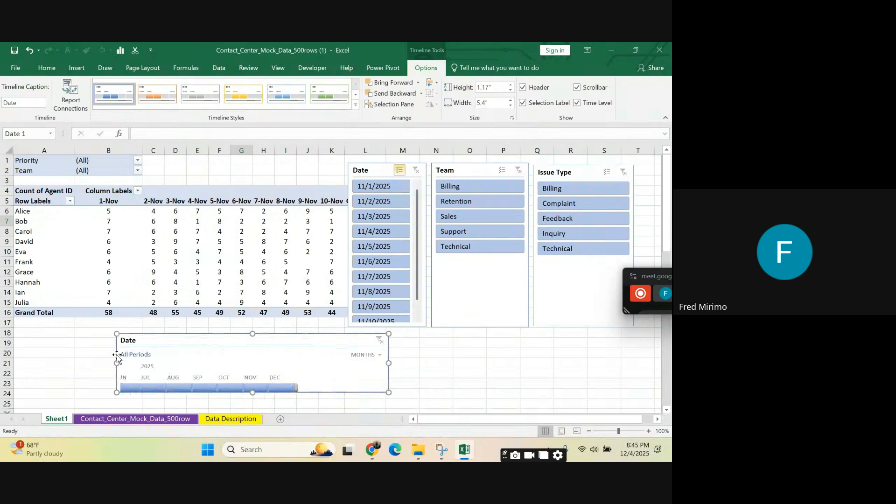
# Step: Try November, July and October 2025 on the Date timeline, and finish with the PivotTable filtered to November 2025
pyautogui.click(253, 389)
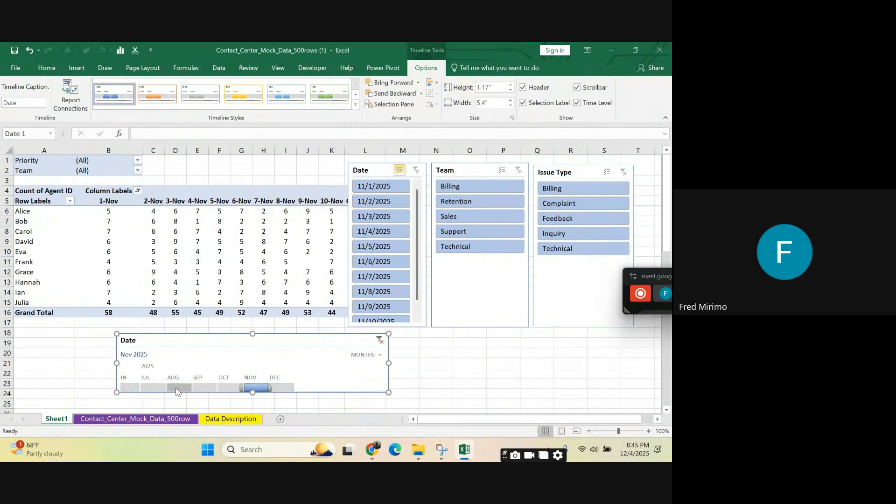
pyautogui.click(152, 387)
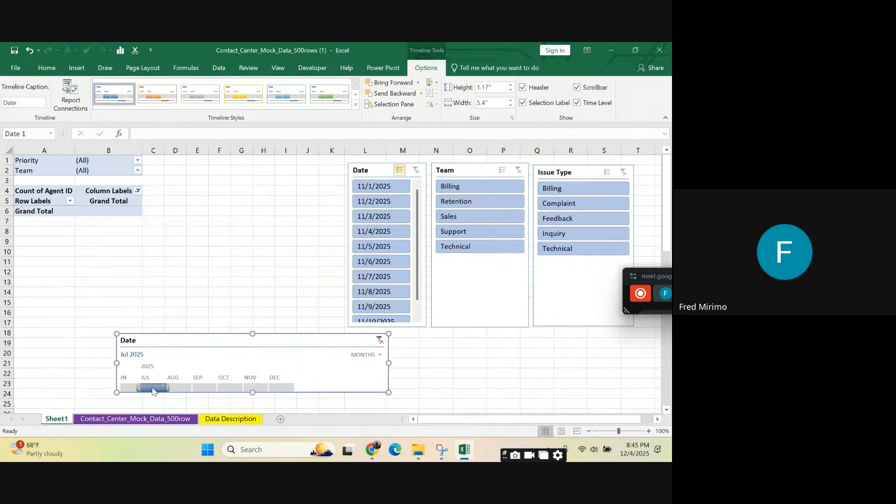
pyautogui.moveTo(153, 391); pyautogui.dragTo(232, 391)
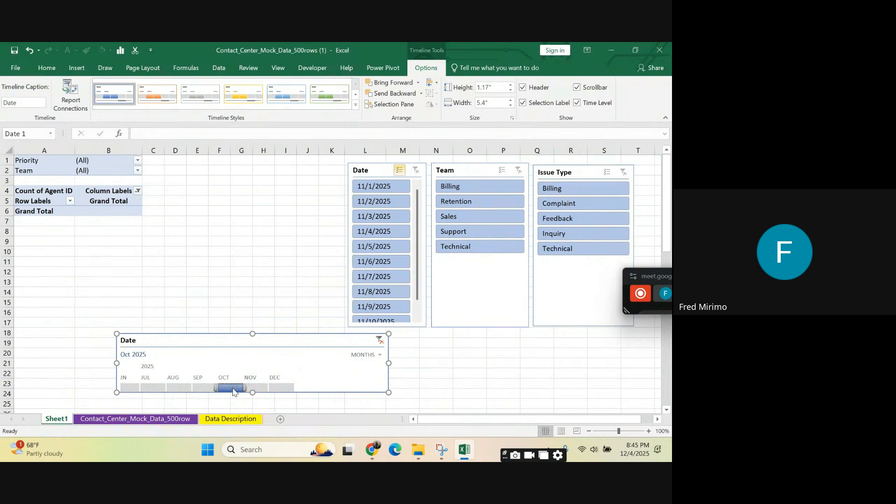
pyautogui.click(260, 391)
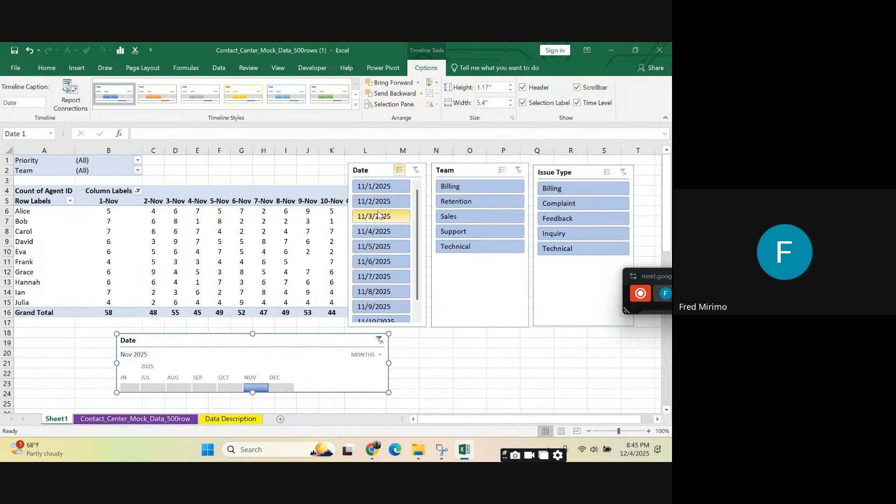
# Step: Insert a timeline for the Time field of the PivotTable and shift it slightly to the right
pyautogui.click(372, 167)
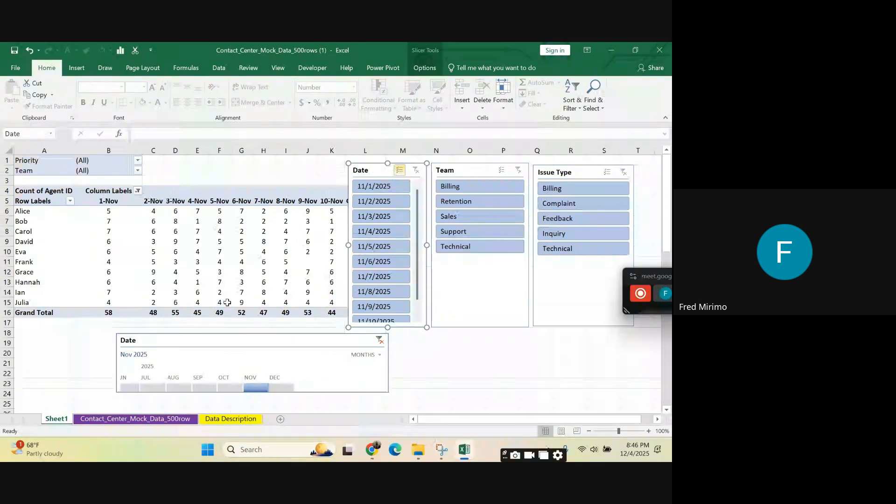
pyautogui.click(242, 241)
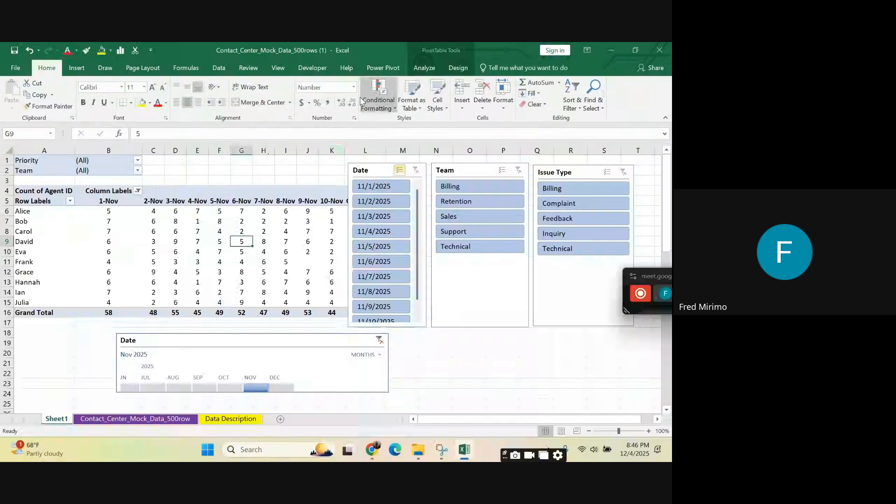
pyautogui.click(425, 68)
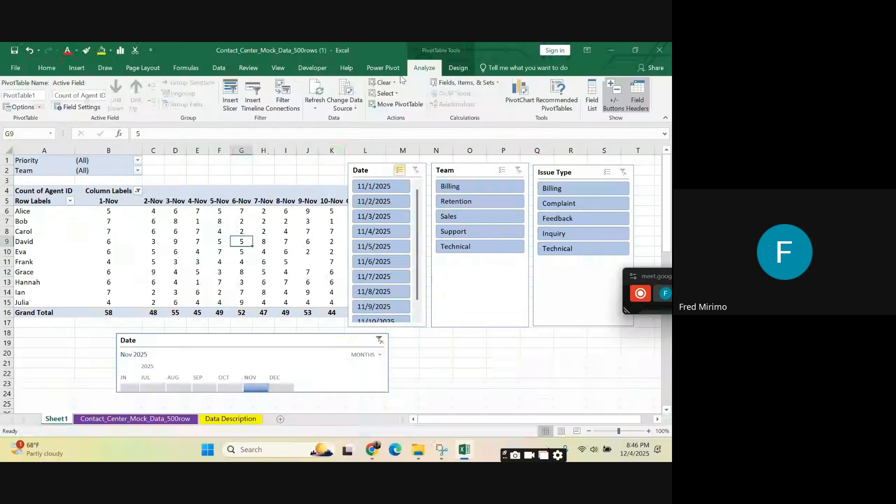
pyautogui.click(260, 111)
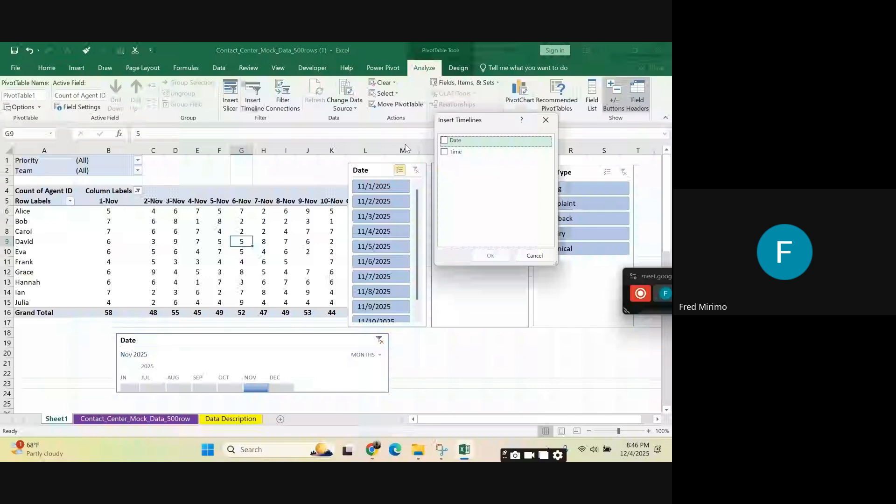
pyautogui.click(445, 152)
pyautogui.click(490, 255)
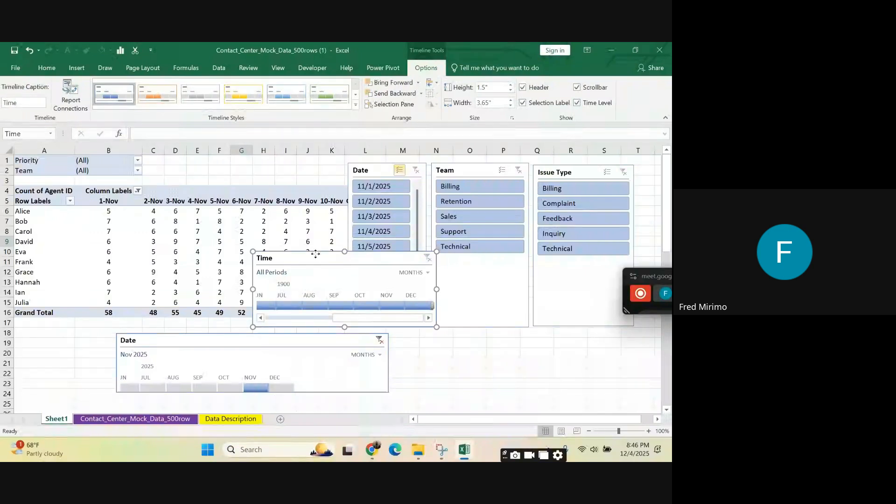
pyautogui.moveTo(315, 254); pyautogui.dragTo(322, 254)
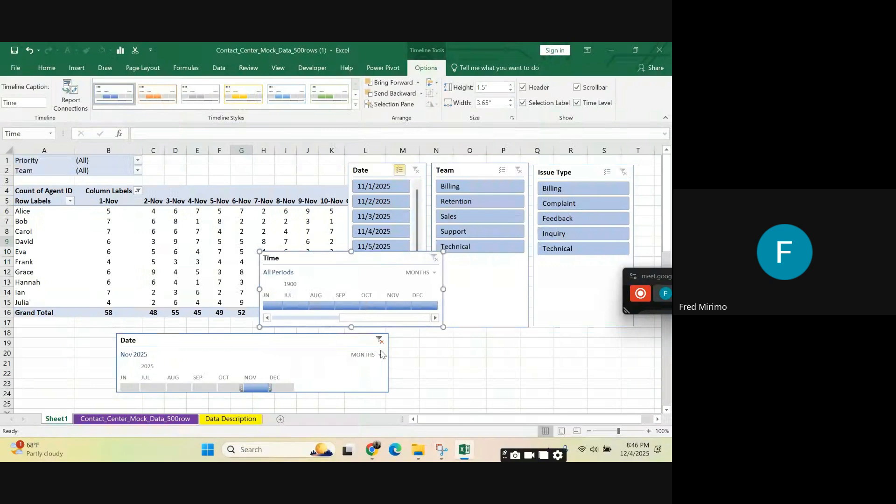
# Step: Examine the time-level choices of the Date timeline, close the list without changing it, and select the timeline
pyautogui.click(381, 355)
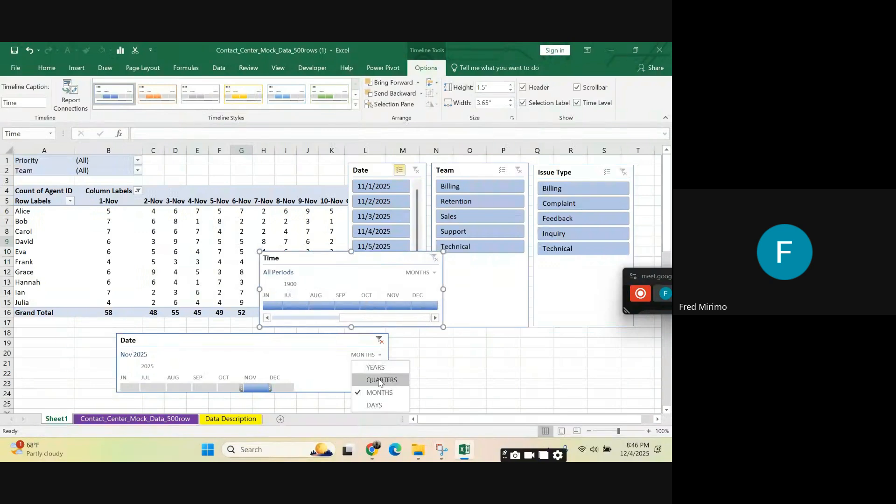
pyautogui.scroll(-2, 389, 356)
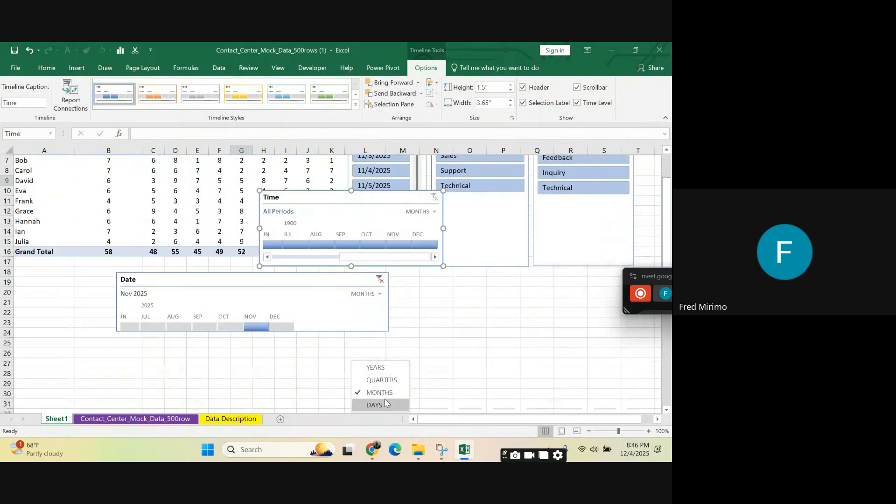
pyautogui.scroll(-5, 380, 353)
pyautogui.scroll(4, 380, 353)
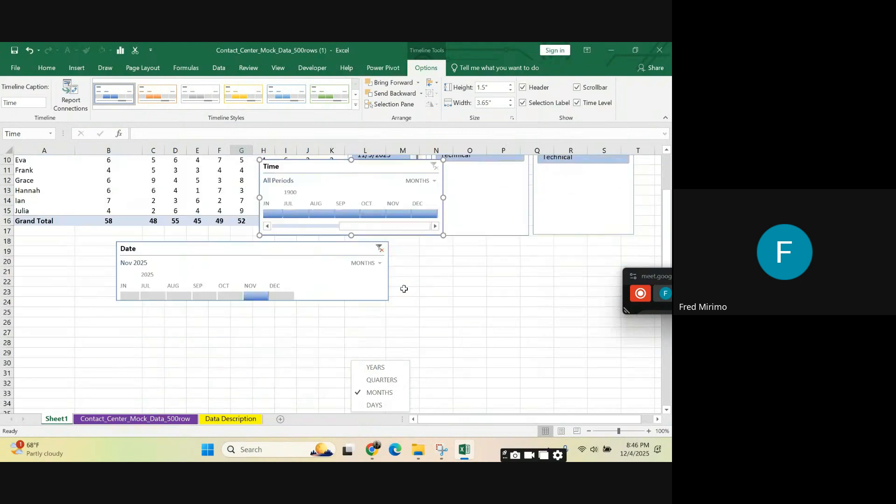
pyautogui.click(434, 288)
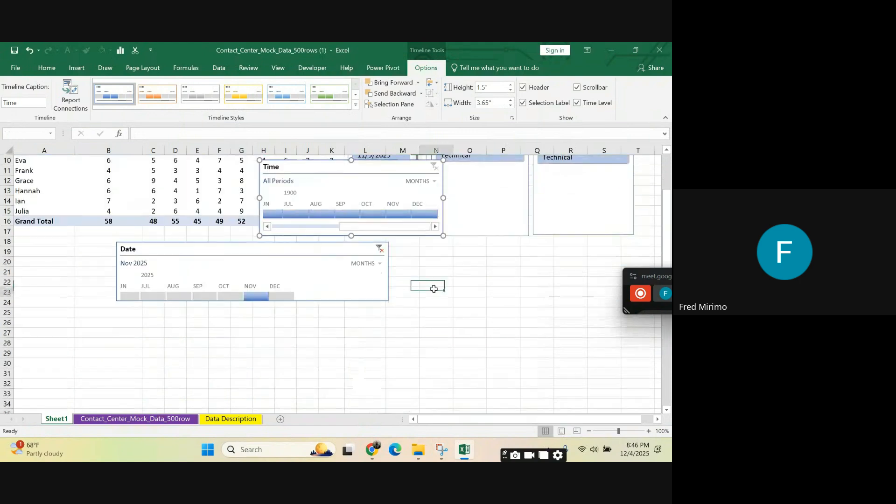
pyautogui.click(165, 253)
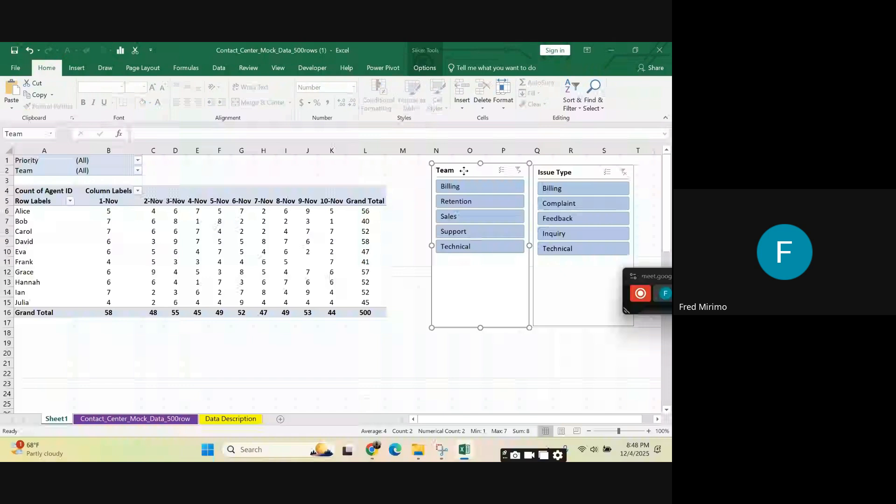
# Step: Delete the Team and Issue Type slicers and move the floating meeting window away from the worksheet cells
pyautogui.press('Delete')
pyautogui.click(575, 172)
pyautogui.press('Delete')
pyautogui.click(575, 162)
pyautogui.click(526, 233)
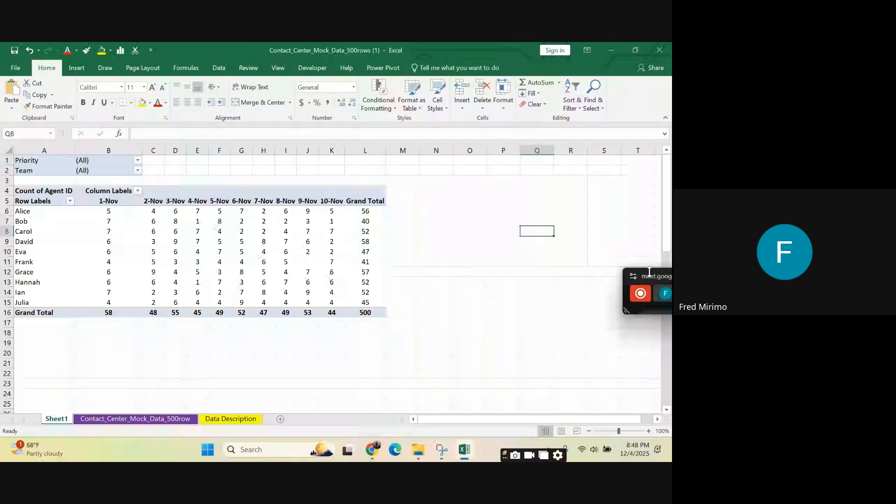
pyautogui.moveTo(641, 270); pyautogui.dragTo(639, 103)
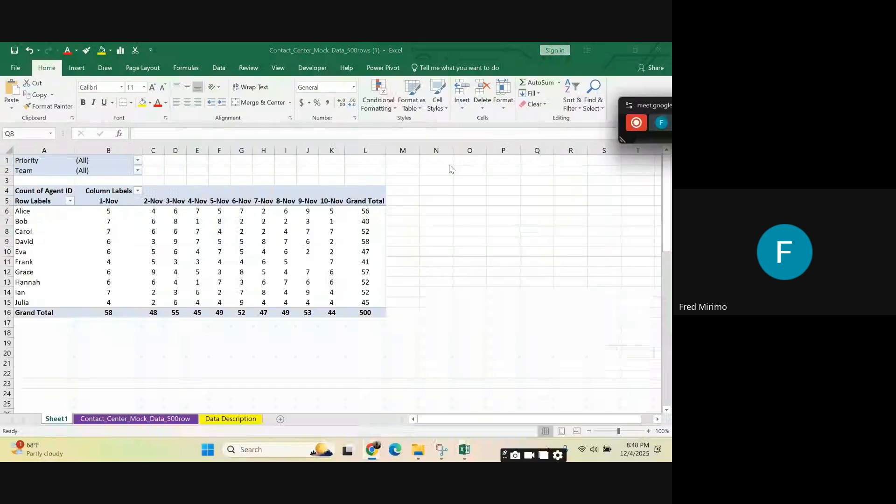
pyautogui.click(332, 272)
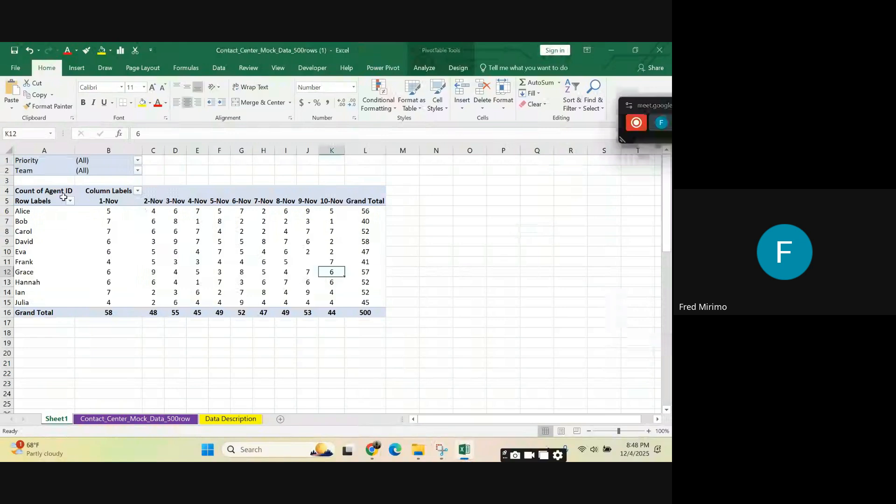
pyautogui.click(44, 191)
pyautogui.moveTo(44, 191); pyautogui.dragTo(371, 308)
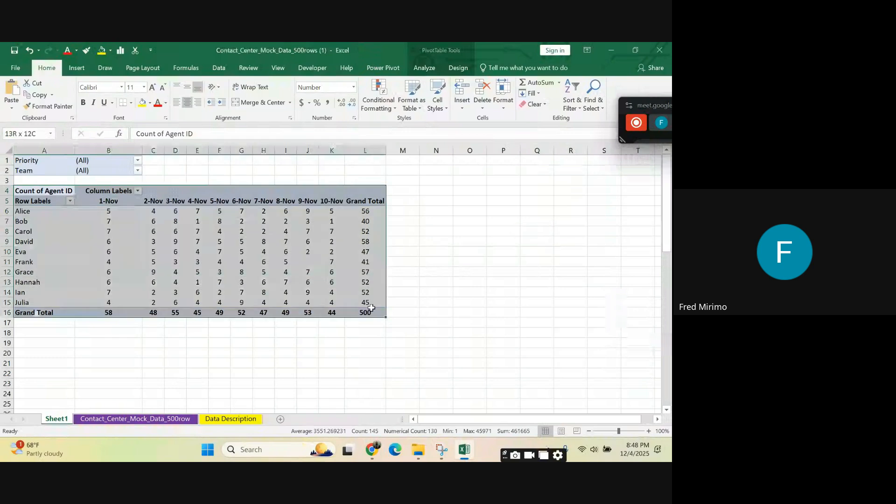
pyautogui.click(456, 292)
pyautogui.click(439, 229)
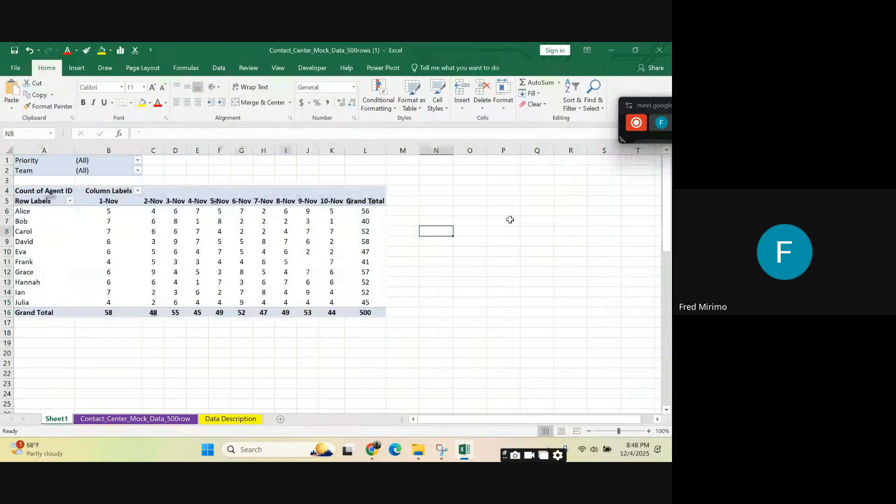
# Step: Enter the topic notes "Design" in cell P6 and "Sorting" in cell P7
pyautogui.click(497, 210)
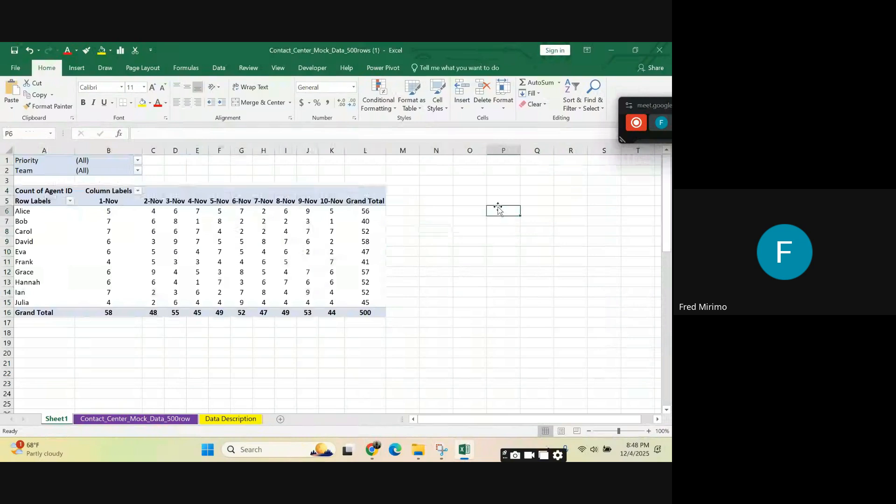
pyautogui.write('De')
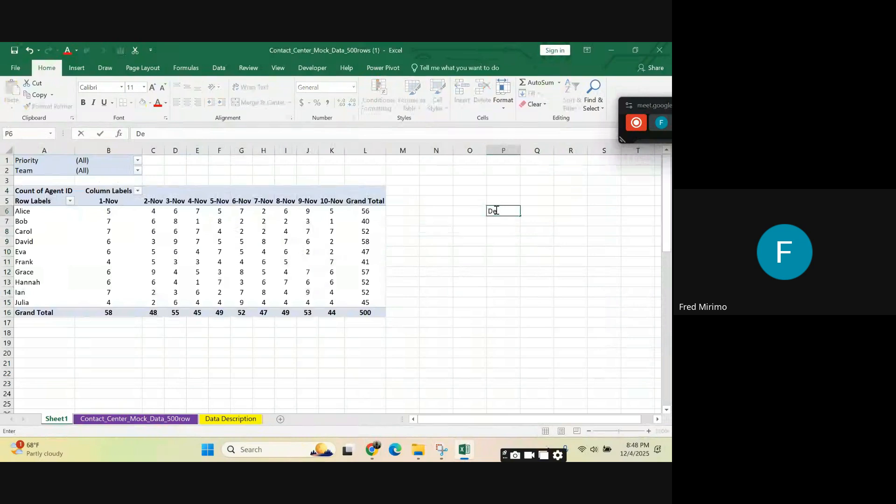
pyautogui.write('sign')
pyautogui.click(509, 273)
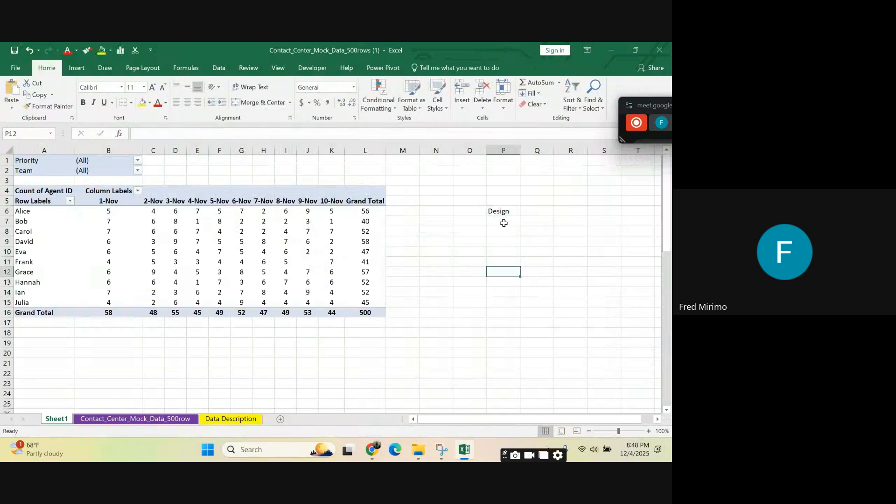
pyautogui.click(504, 223)
pyautogui.click(462, 249)
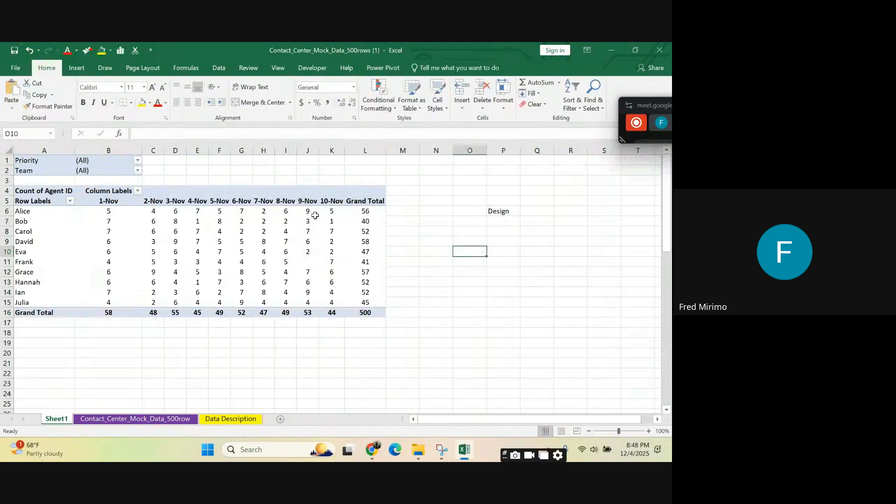
pyautogui.click(365, 211)
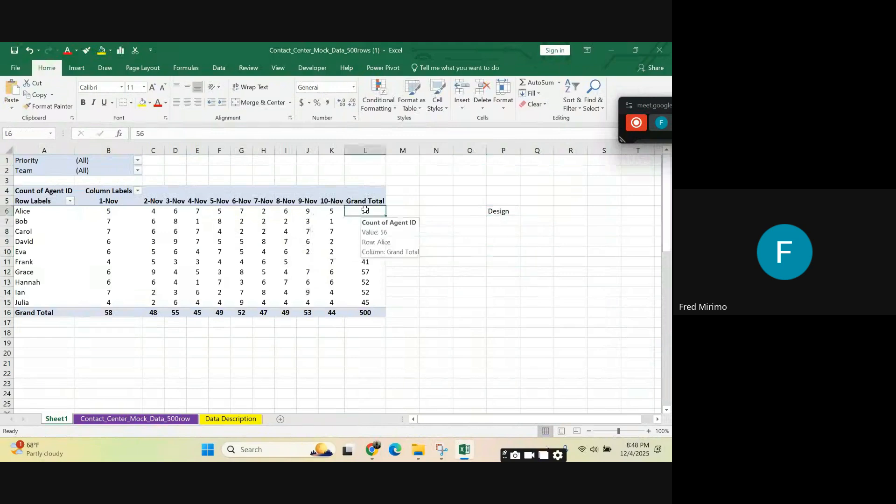
pyautogui.click(366, 261)
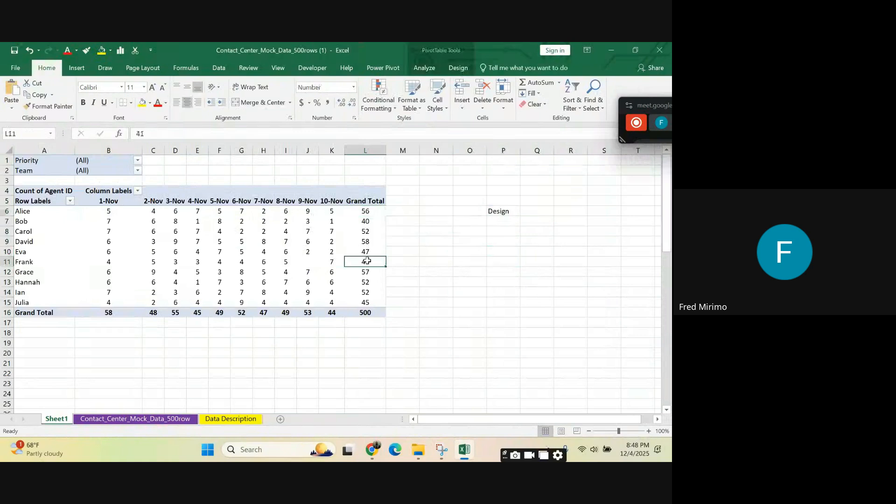
pyautogui.click(496, 220)
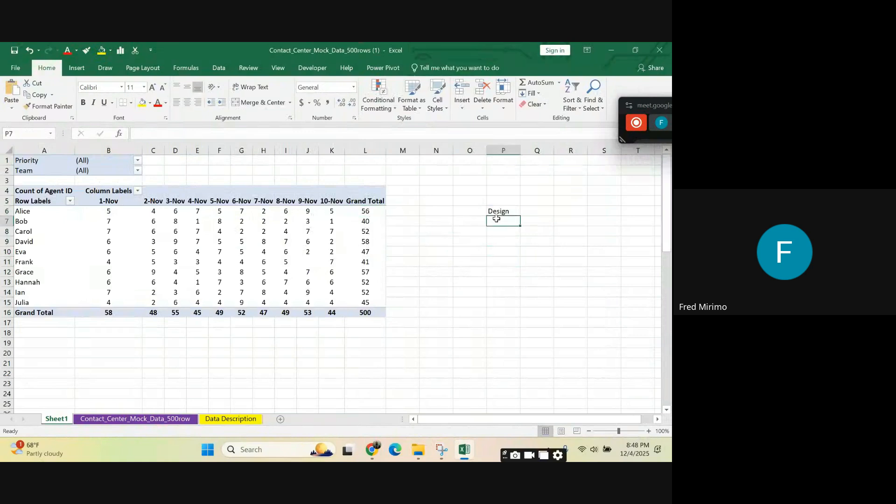
pyautogui.write('s')
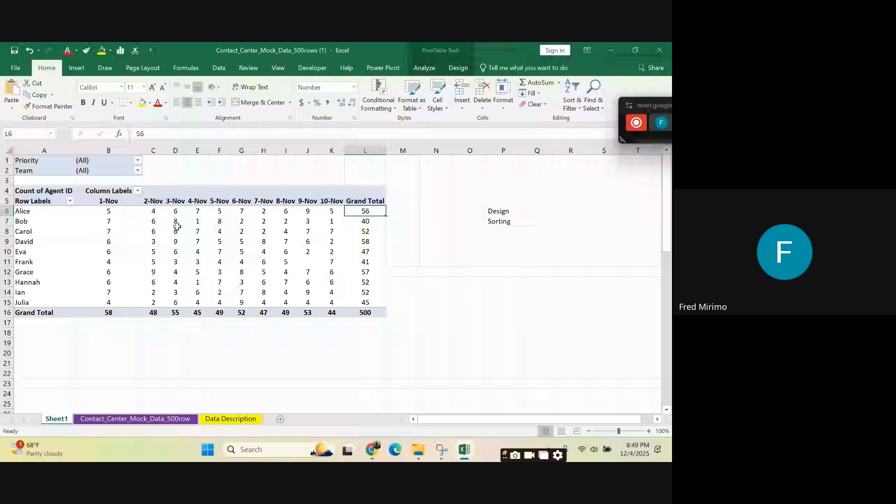
# Step: Sort the PivotTable's agents by Grand Total from largest to smallest
pyautogui.moveTo(357, 212)
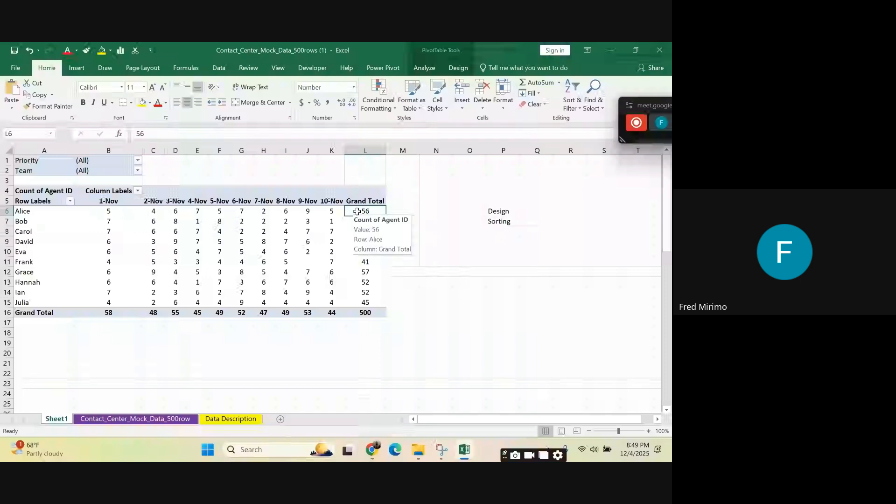
pyautogui.rightClick(357, 211)
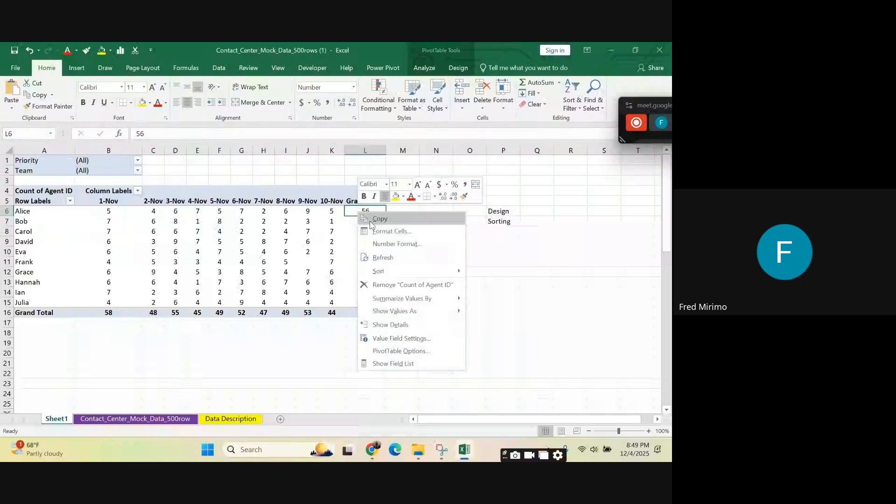
pyautogui.moveTo(402, 272)
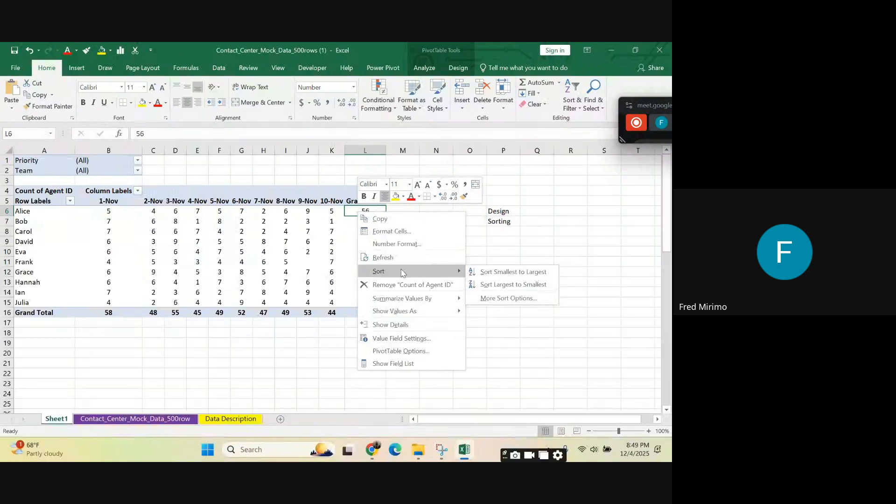
pyautogui.click(509, 286)
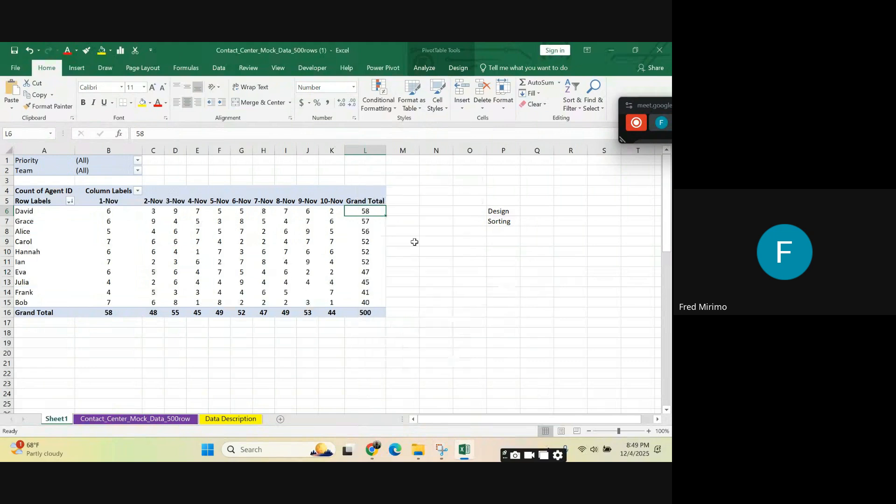
# Step: Check the Grand Total values and the three top-ranked agents in the sorted PivotTable
pyautogui.click(371, 269)
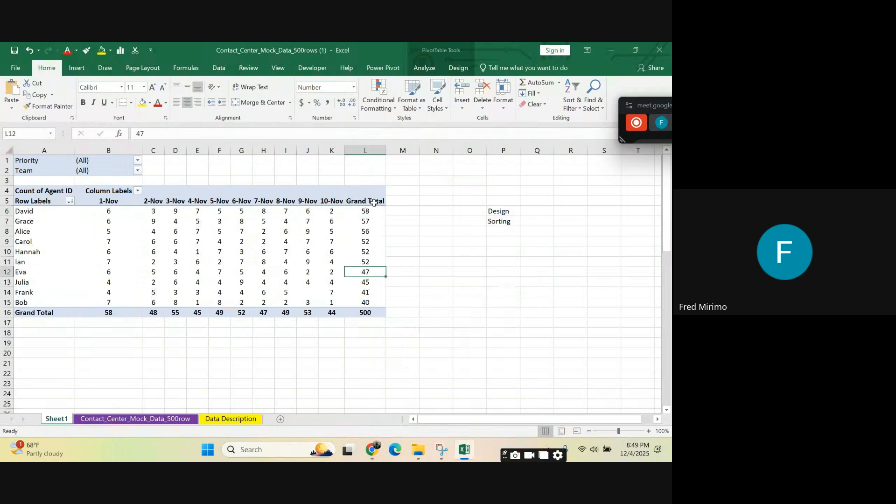
pyautogui.click(368, 210)
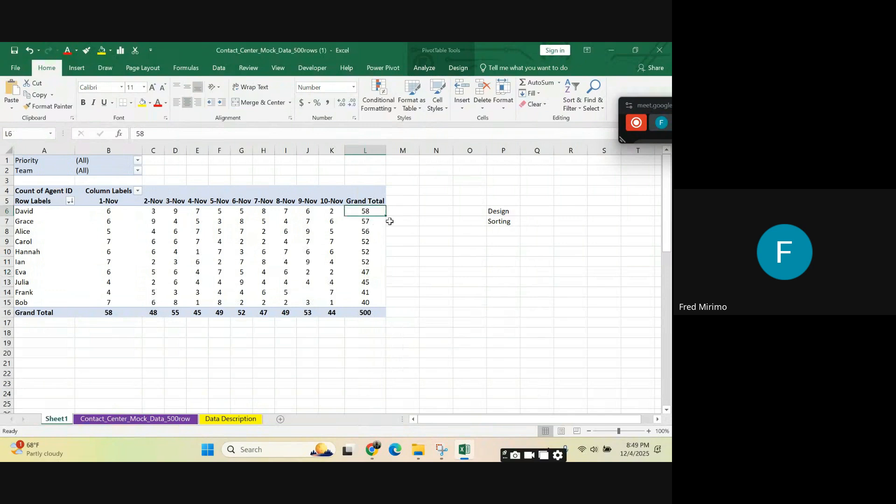
pyautogui.click(29, 210)
pyautogui.click(41, 210)
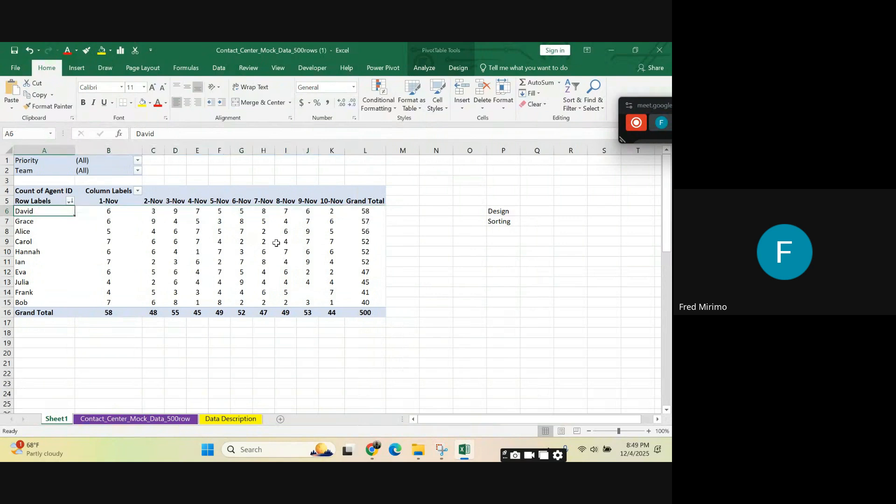
pyautogui.click(34, 221)
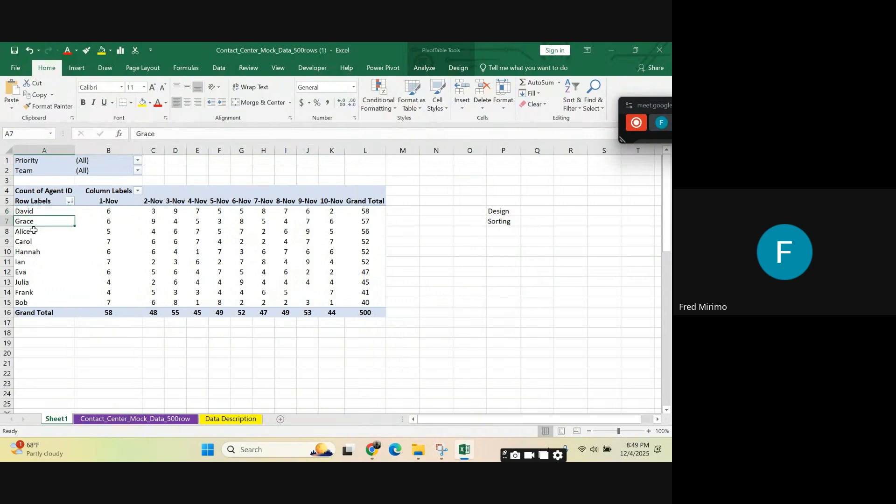
pyautogui.click(34, 232)
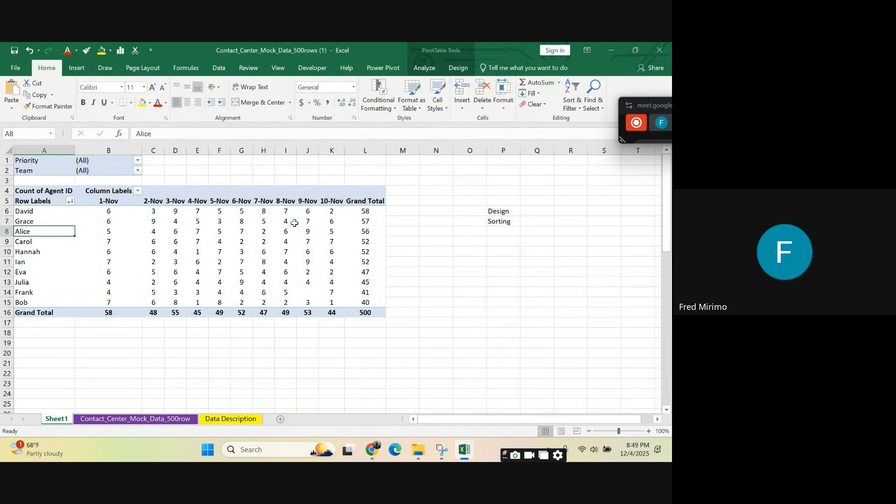
# Step: Sort the PivotTable's agents by Grand Total from smallest to largest and check the lowest-ranked agents
pyautogui.click(363, 211)
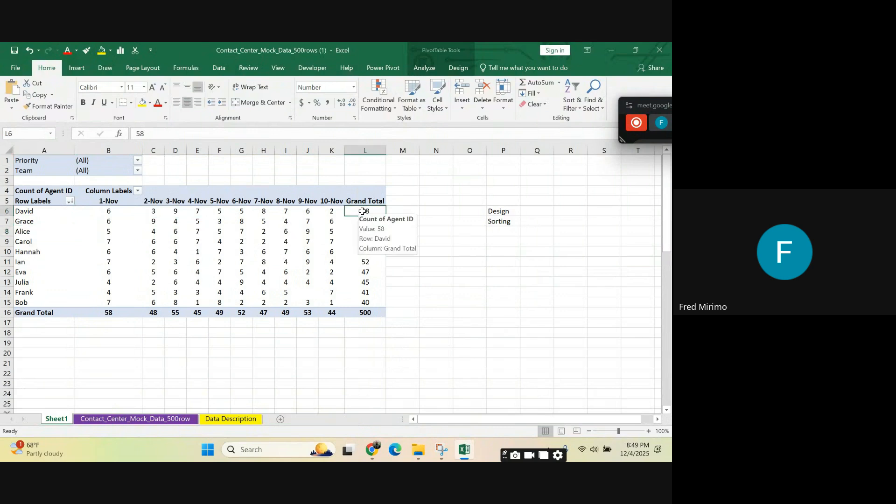
pyautogui.rightClick(363, 211)
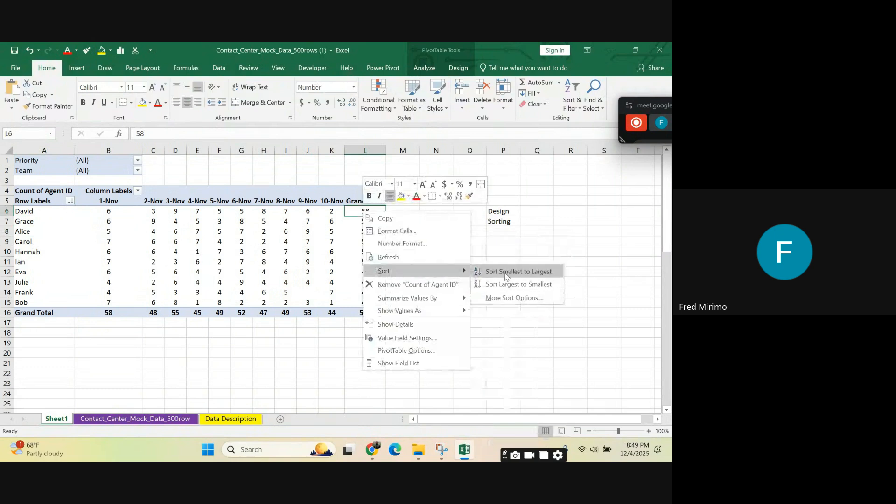
pyautogui.click(505, 273)
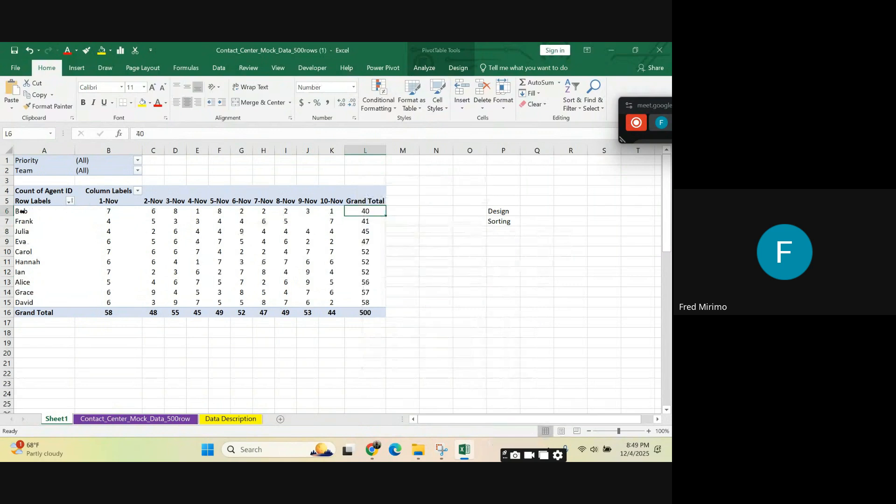
pyautogui.click(35, 221)
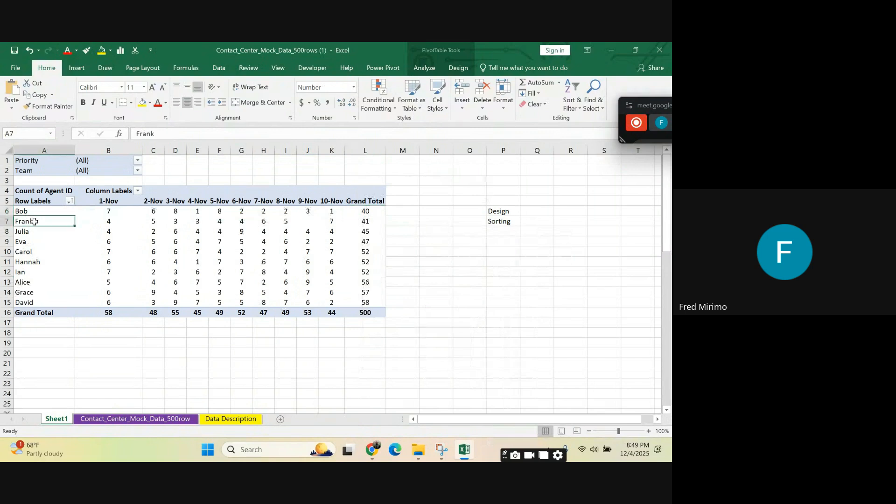
pyautogui.click(35, 231)
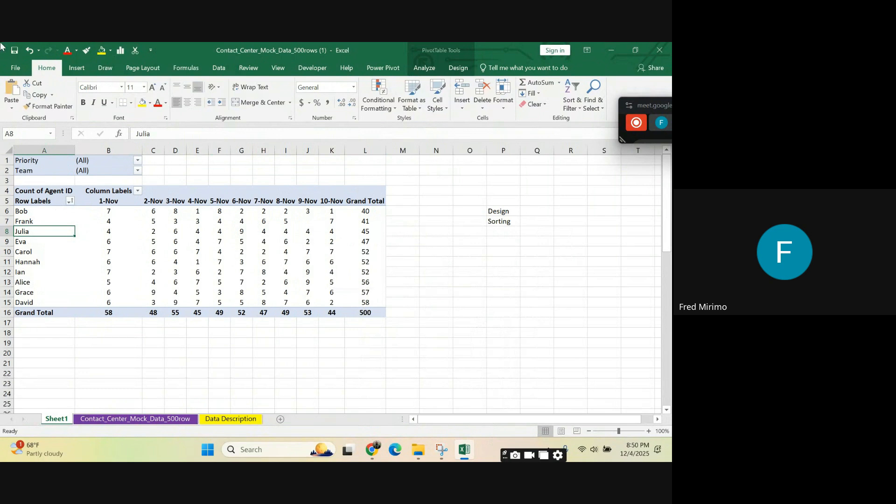
pyautogui.click(363, 212)
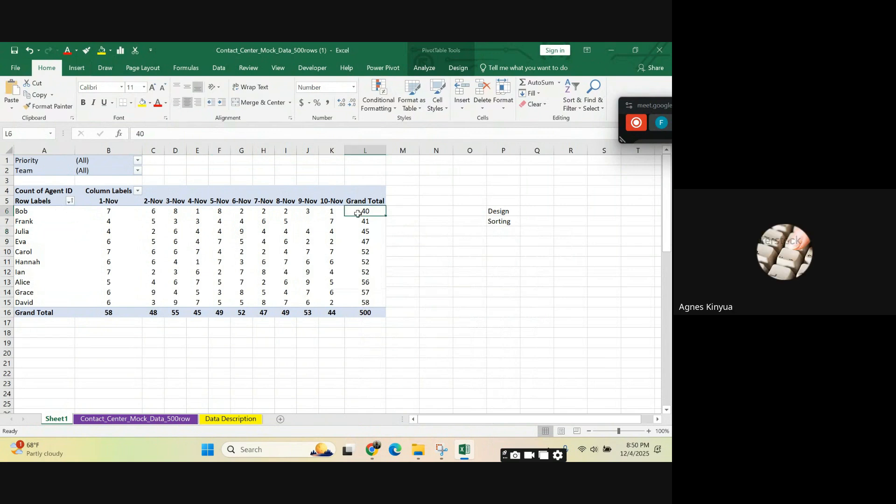
pyautogui.click(426, 241)
pyautogui.click(364, 221)
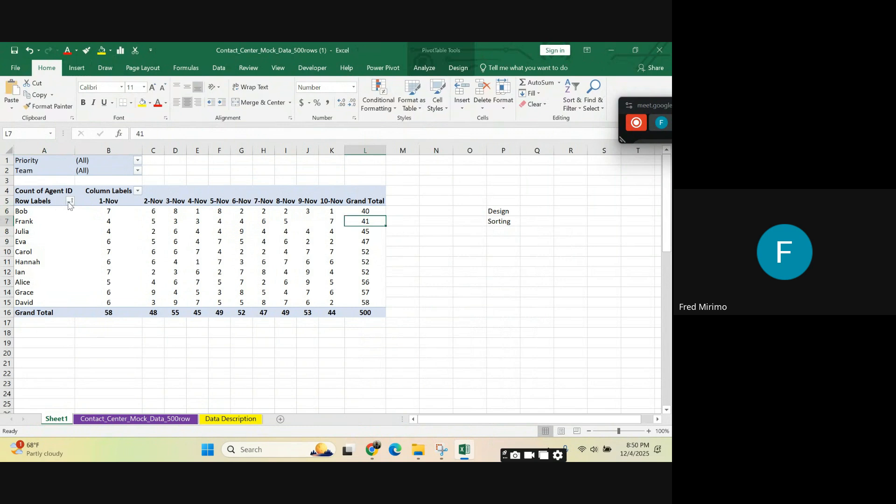
# Step: Check when the PivotTable design options are available by selecting the table and cells inside and outside it
pyautogui.click(52, 194)
pyautogui.moveTo(51, 194); pyautogui.dragTo(373, 314)
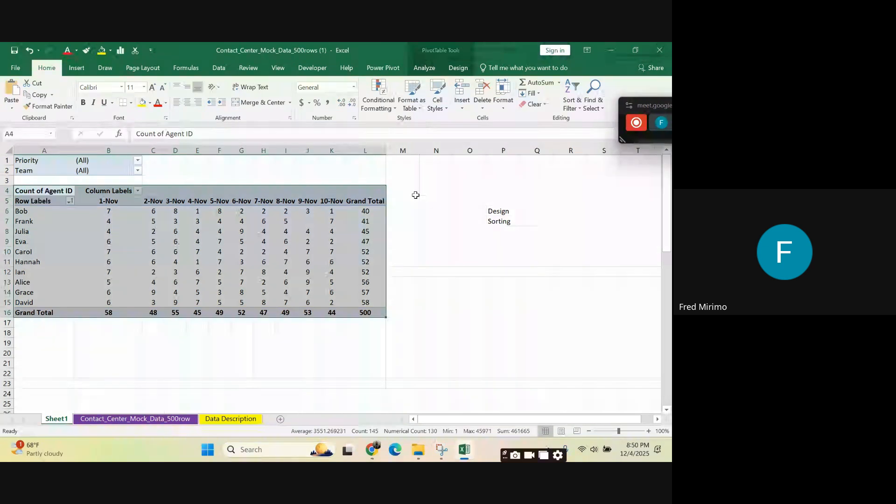
pyautogui.click(458, 68)
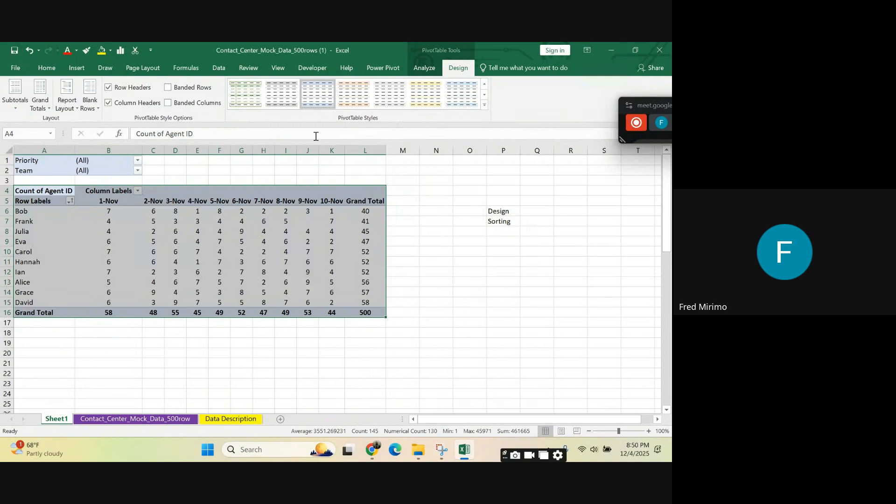
pyautogui.click(397, 231)
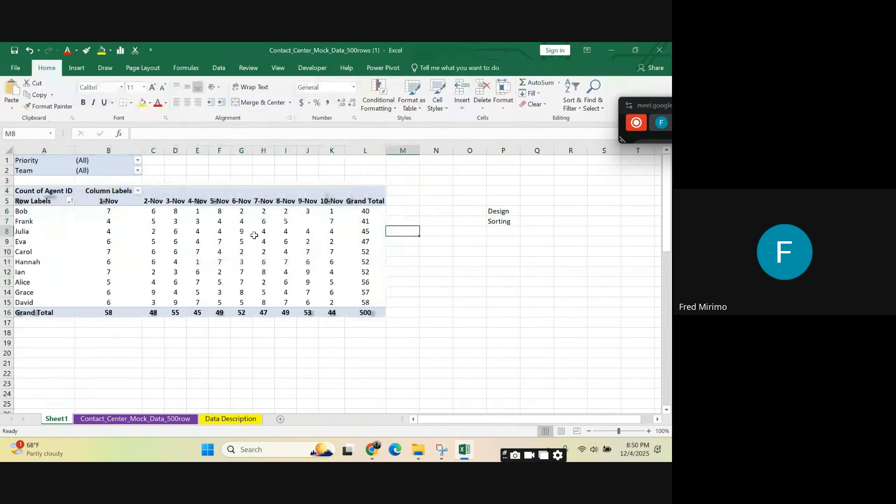
pyautogui.click(239, 231)
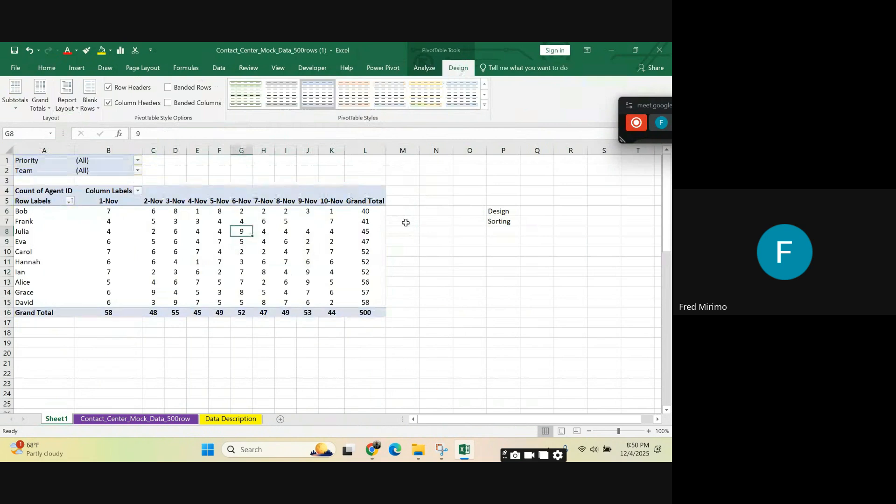
pyautogui.click(431, 253)
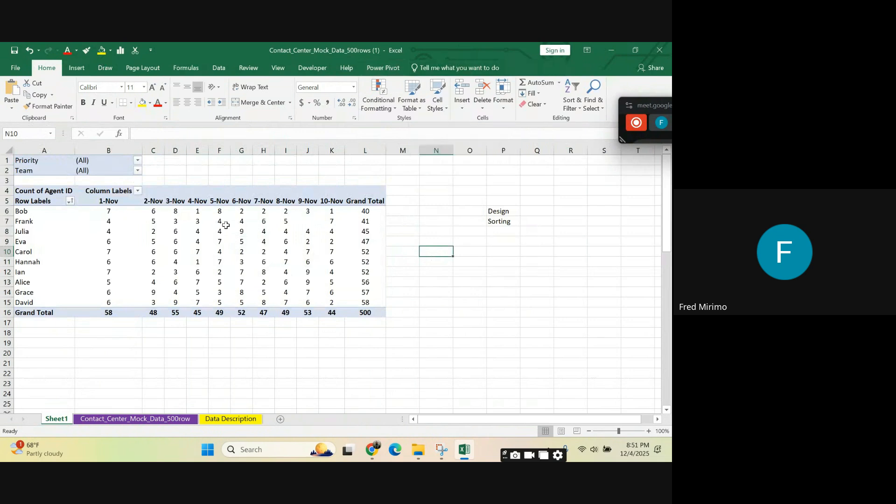
pyautogui.click(215, 230)
pyautogui.moveTo(215, 229)
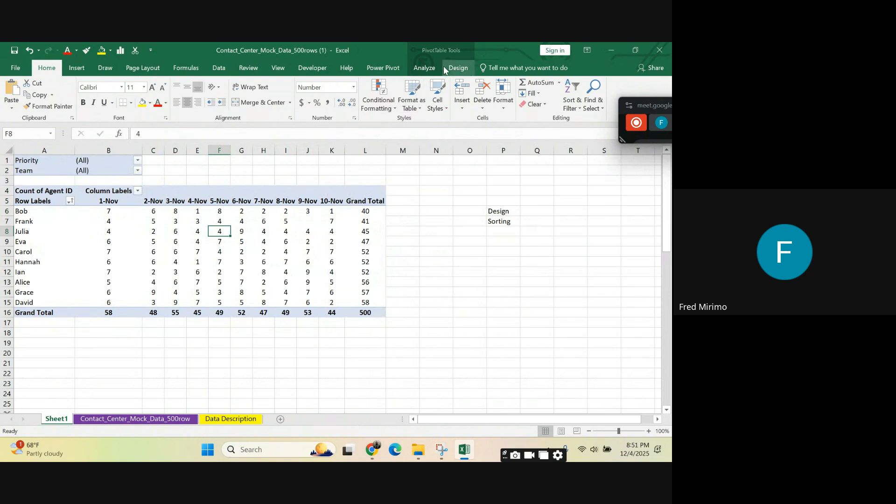
# Step: Apply the Light Gray, Pivot Style Medium 18 style to the PivotTable
pyautogui.click(219, 261)
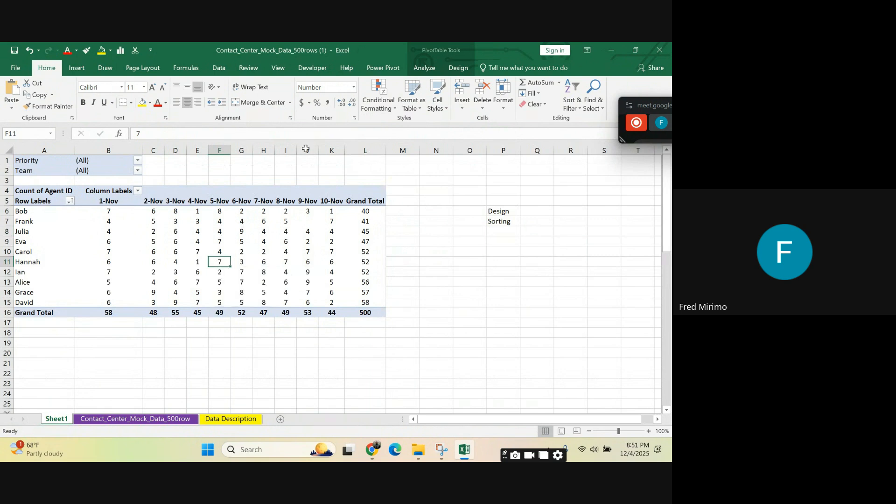
pyautogui.click(465, 68)
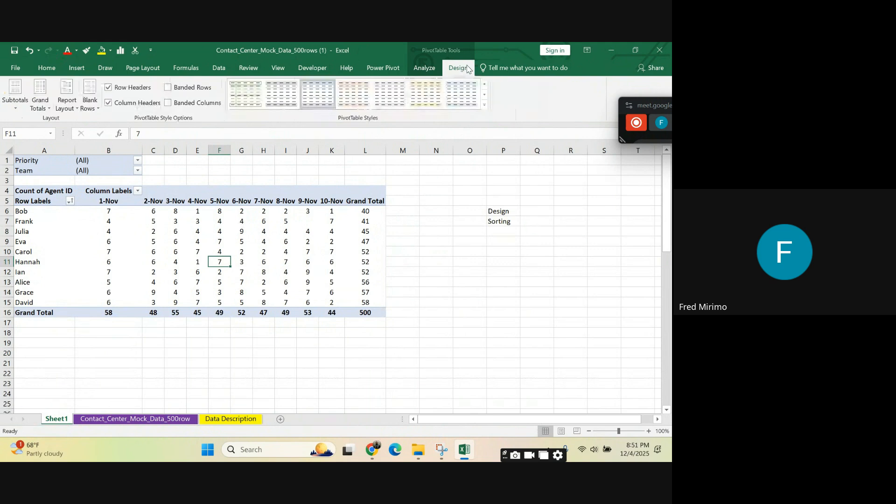
pyautogui.click(484, 105)
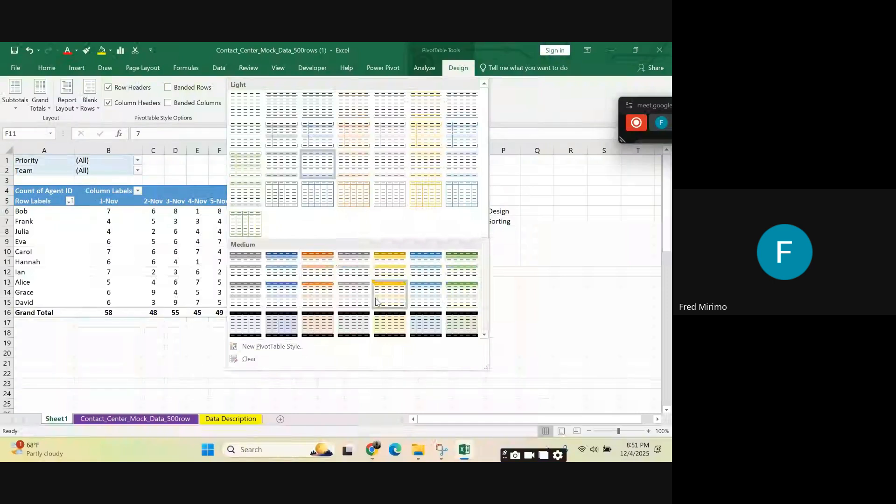
pyautogui.click(353, 333)
pyautogui.click(436, 322)
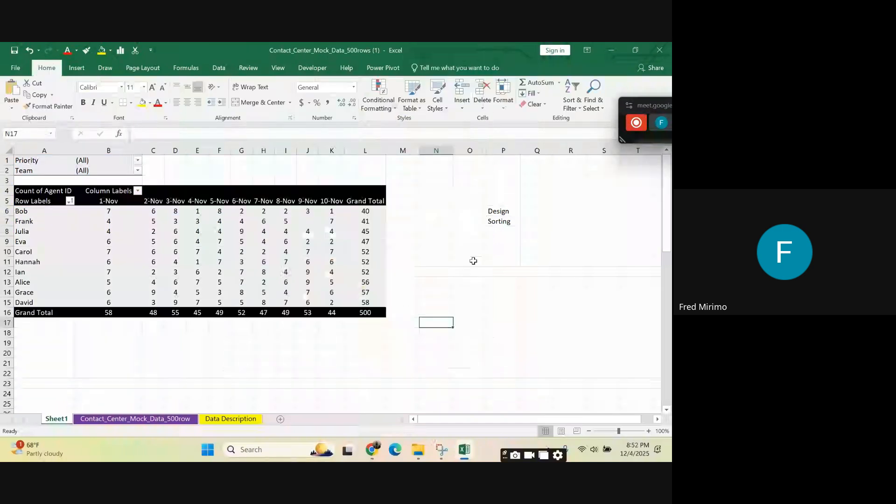
# Step: Restyle the whole PivotTable in light green with black header and total rows, and center its contents horizontally
pyautogui.moveTo(45, 192); pyautogui.dragTo(372, 310)
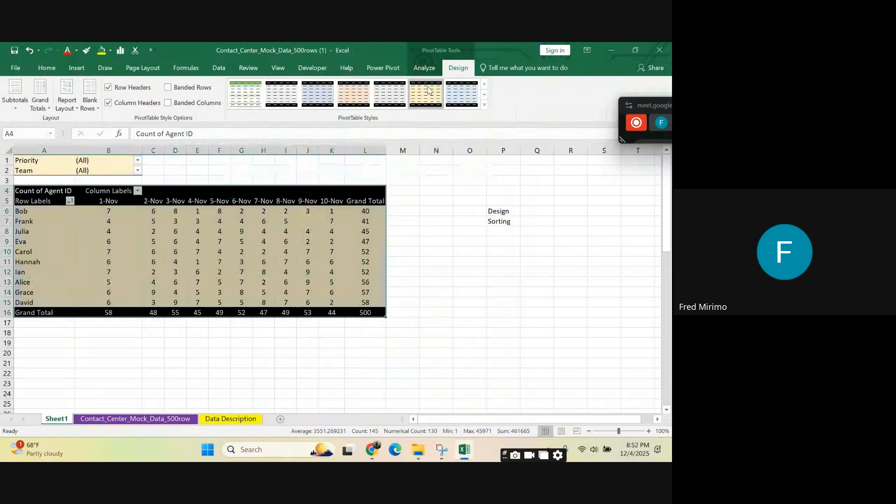
pyautogui.click(447, 99)
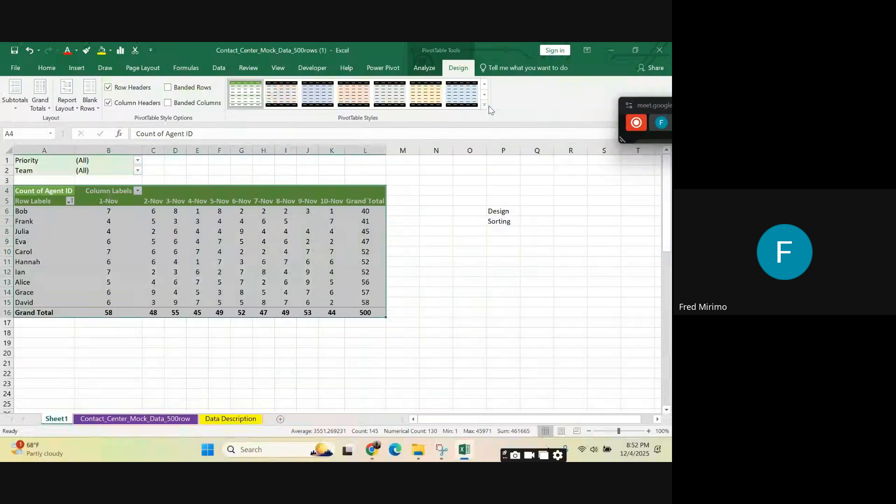
pyautogui.click(485, 94)
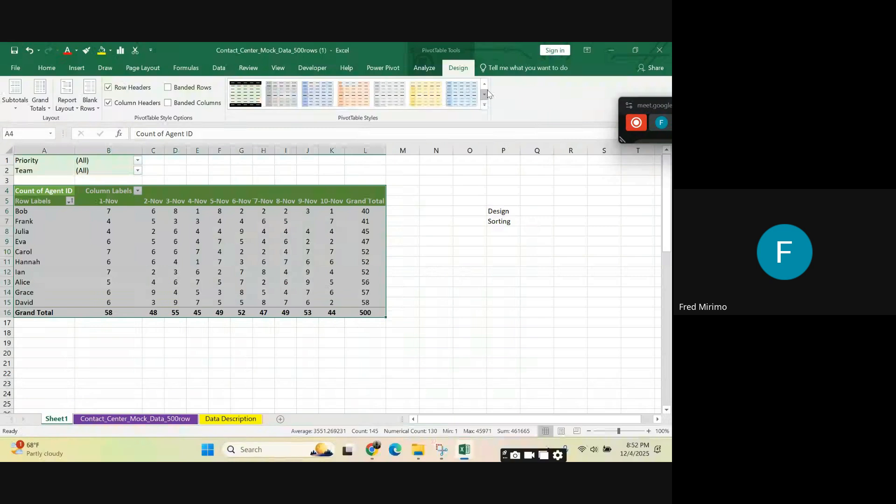
pyautogui.click(251, 90)
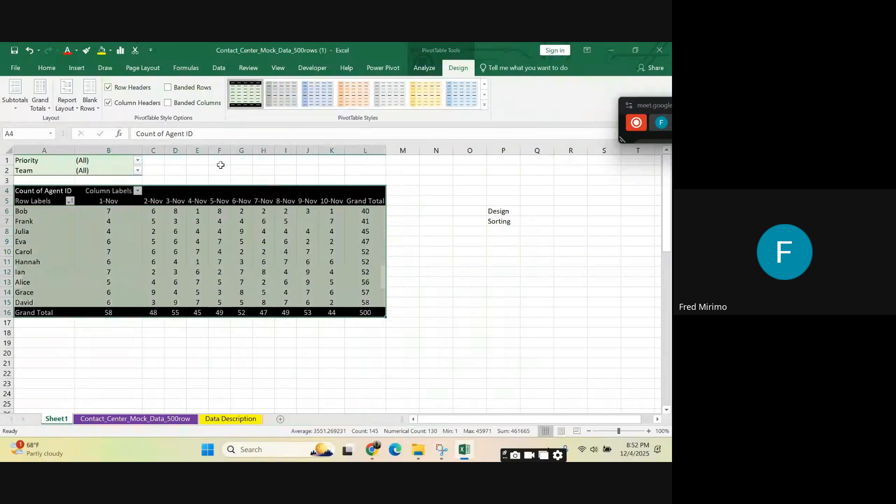
pyautogui.click(54, 67)
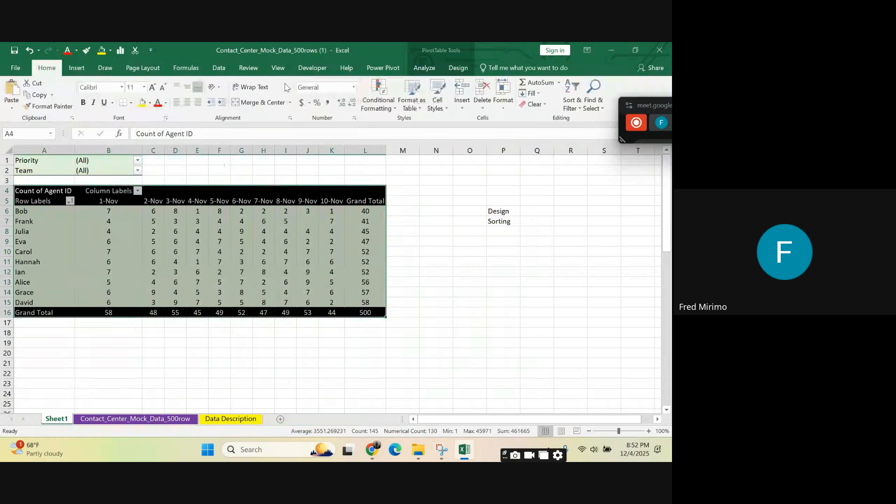
pyautogui.click(187, 103)
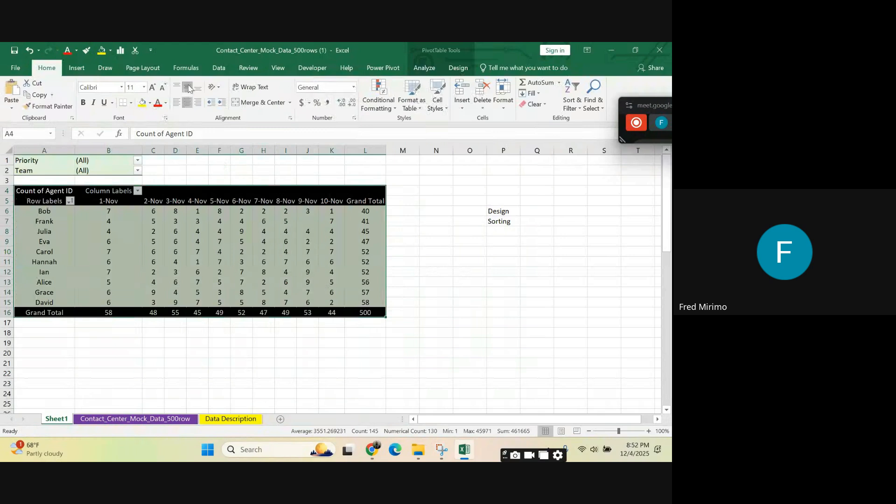
pyautogui.click(368, 226)
pyautogui.click(436, 212)
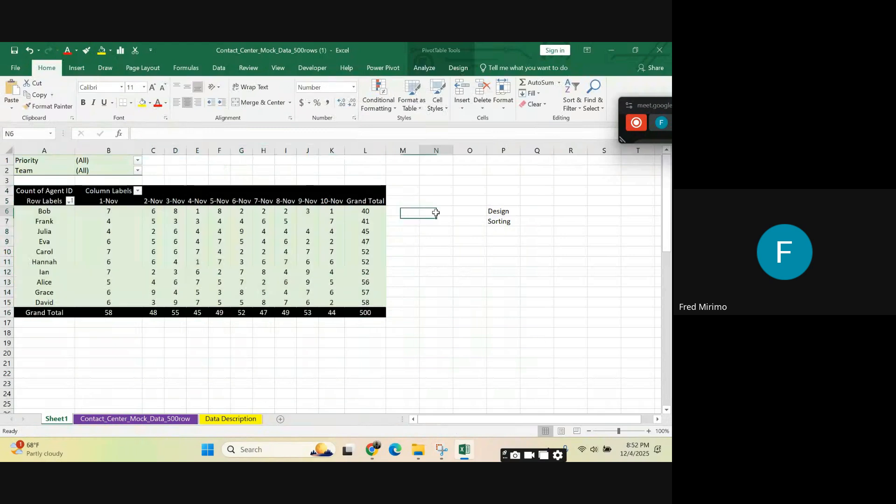
pyautogui.click(305, 188)
pyautogui.click(154, 241)
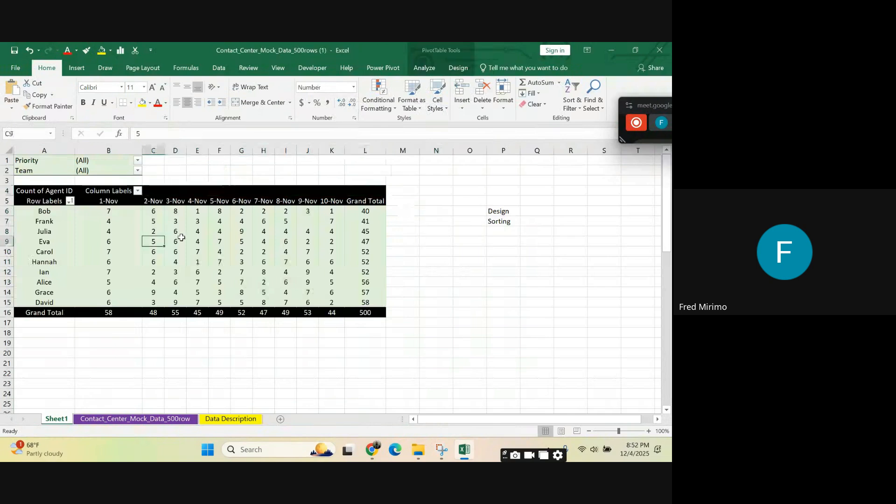
pyautogui.click(378, 262)
pyautogui.click(366, 200)
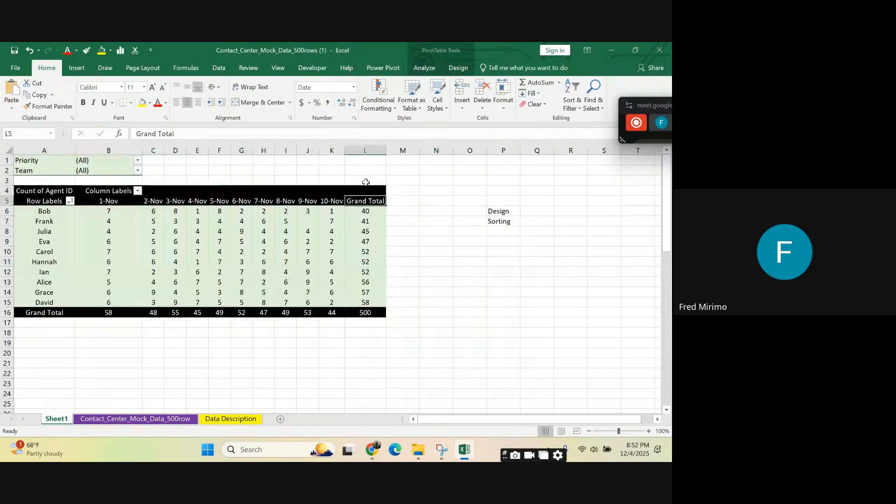
# Step: Apply the Blue, Pivot Style Dark 20 style to the PivotTable
pyautogui.click(248, 219)
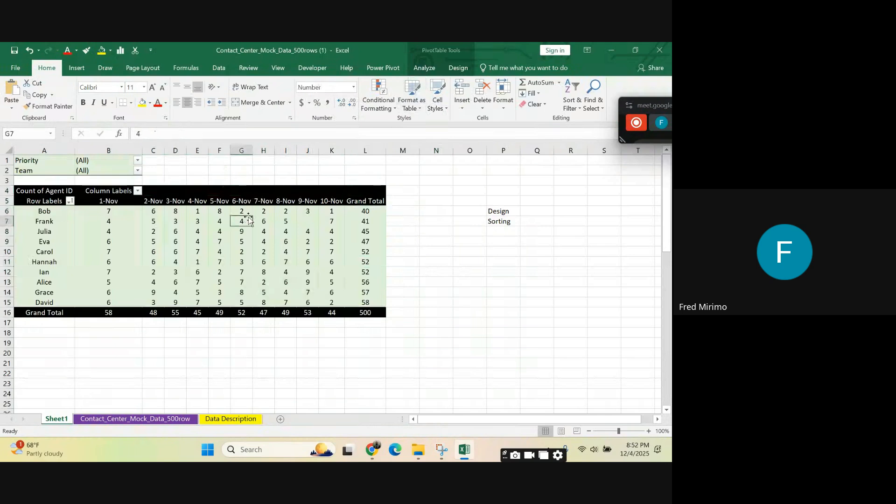
pyautogui.click(456, 68)
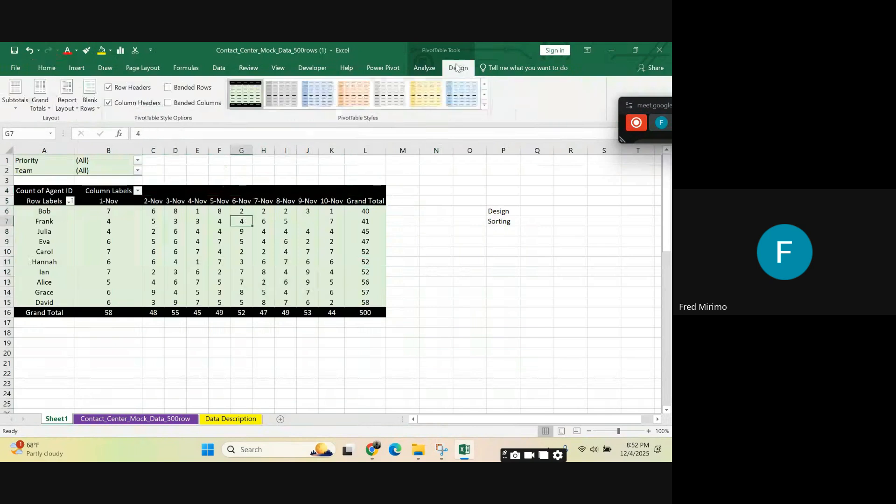
pyautogui.click(484, 105)
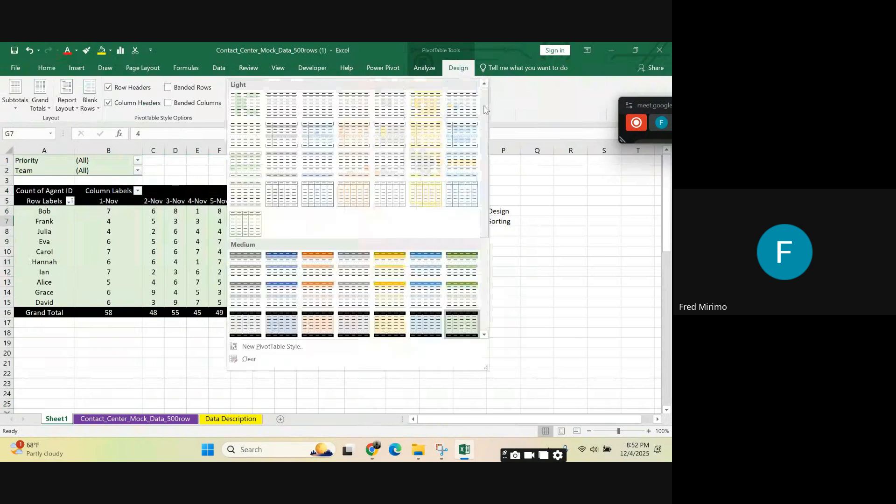
pyautogui.scroll(-3, 344, 175)
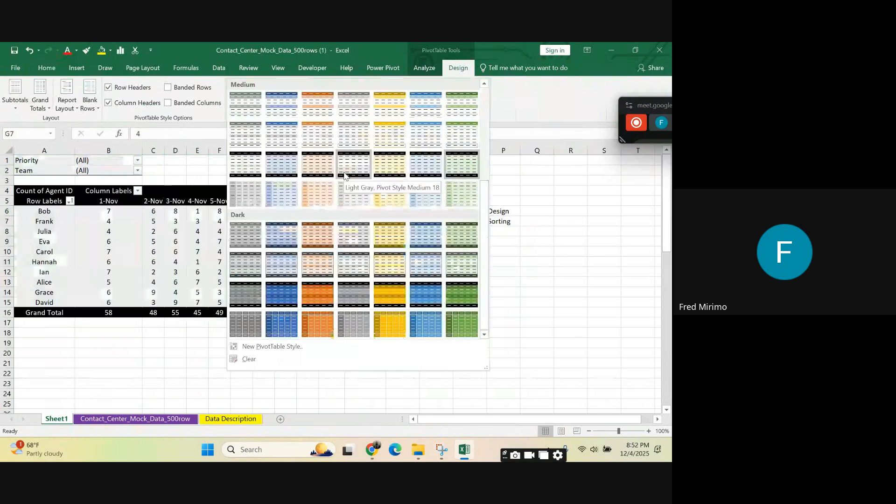
pyautogui.click(428, 295)
pyautogui.click(507, 290)
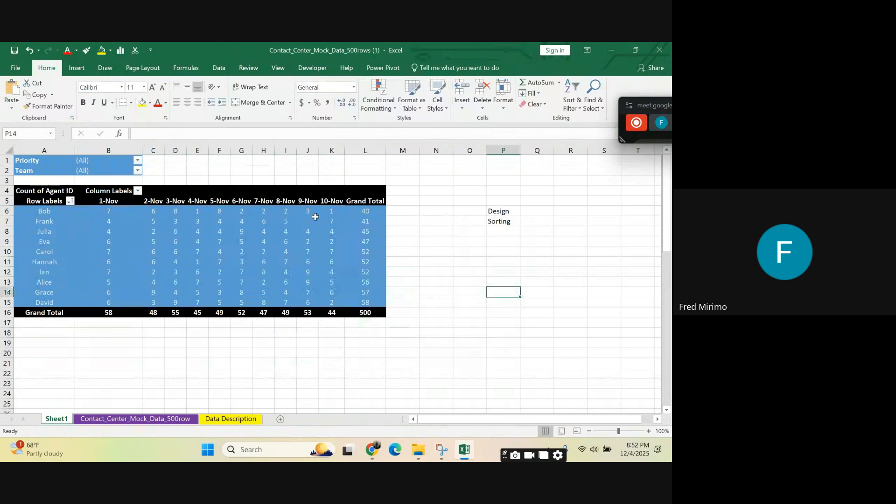
# Step: Change the PivotTable's style to Dark Green, Pivot Style Dark 21
pyautogui.click(330, 248)
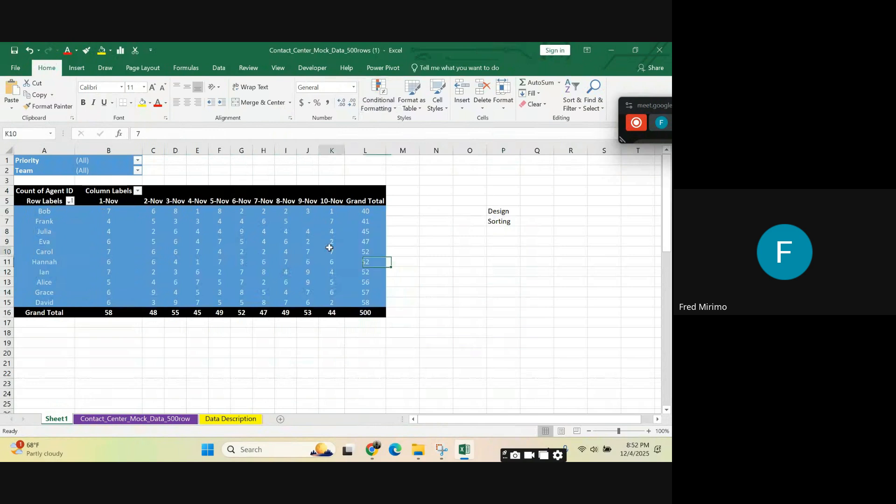
pyautogui.click(485, 105)
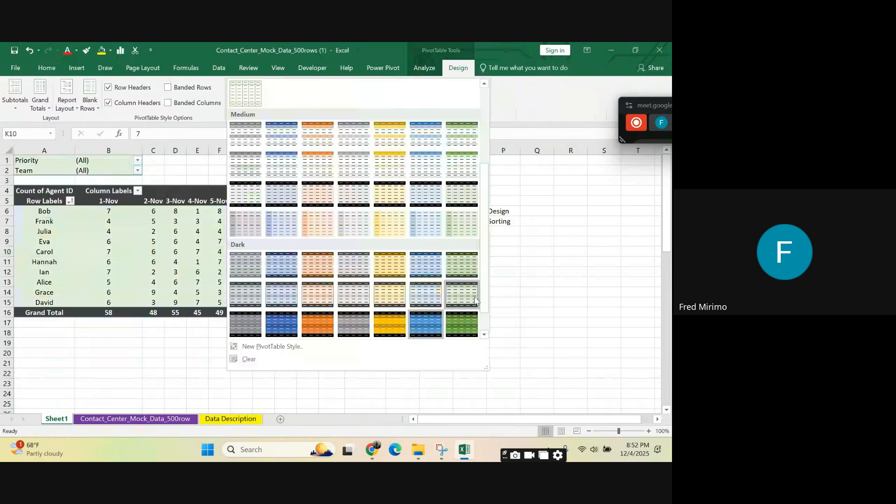
pyautogui.scroll(-1, 475, 300)
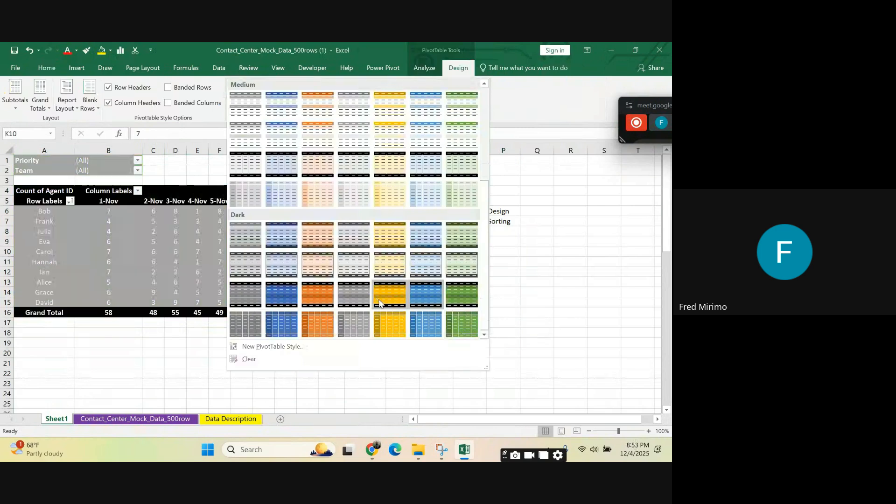
pyautogui.click(458, 296)
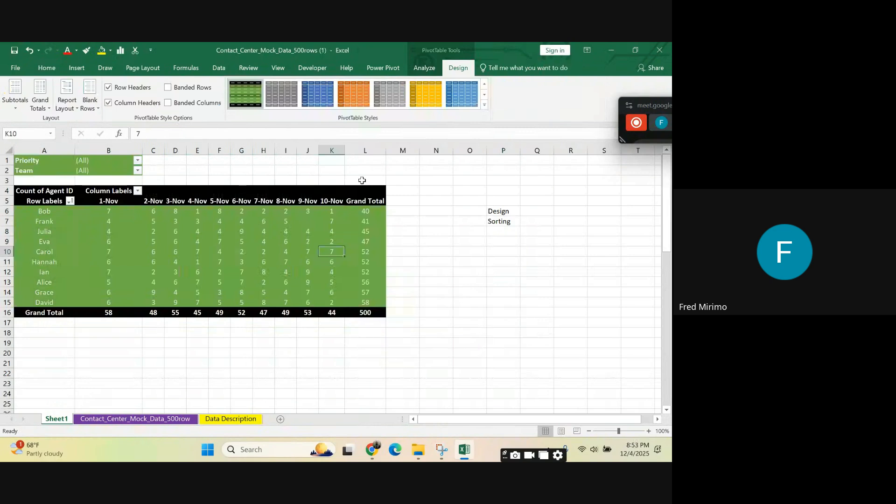
# Step: Undo the last PivotTable style change, from the dark green style back to the blue one
pyautogui.click(485, 104)
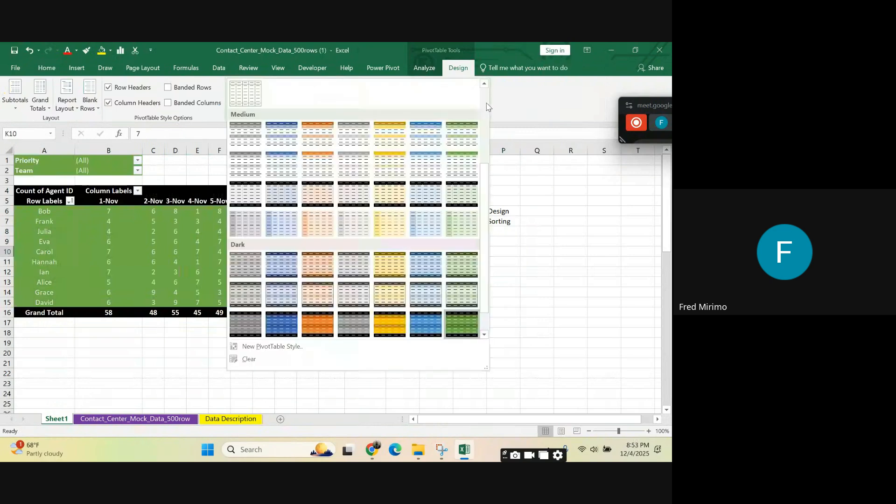
pyautogui.click(30, 52)
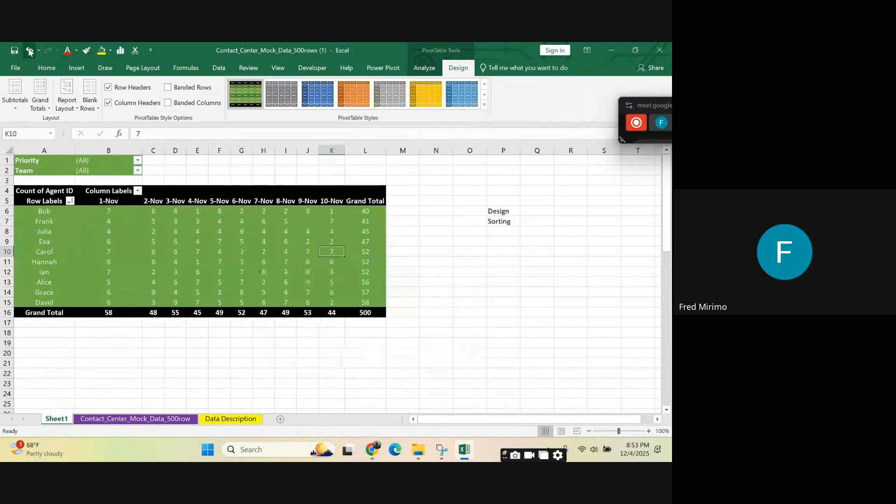
pyautogui.click(30, 51)
pyautogui.click(243, 263)
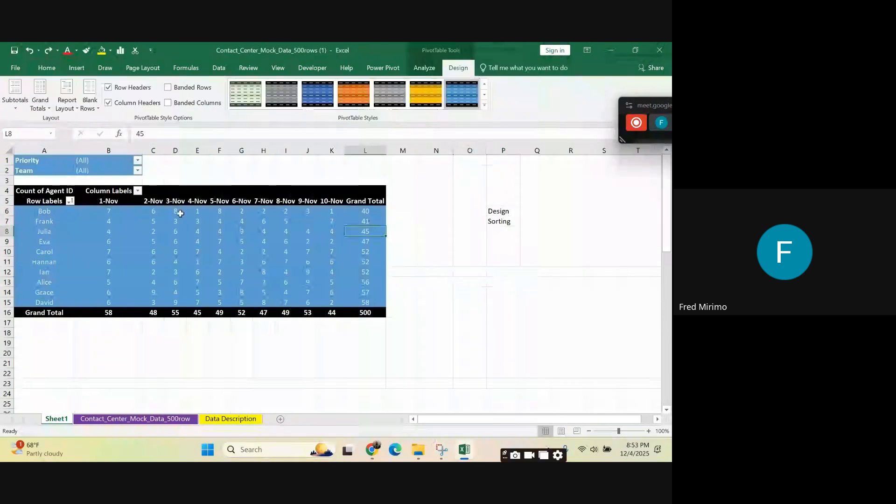
pyautogui.click(439, 280)
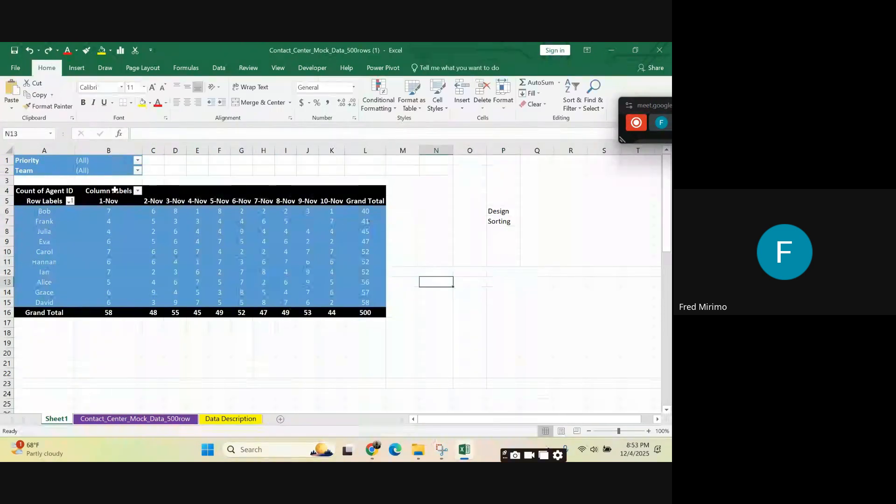
# Step: Open the PivotTable Options dialog for the Agent ID PivotTable
pyautogui.click(219, 251)
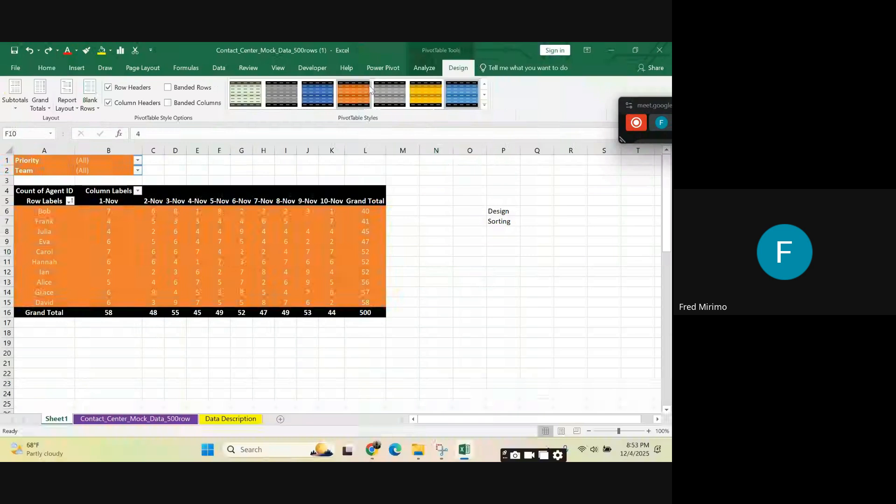
pyautogui.click(485, 105)
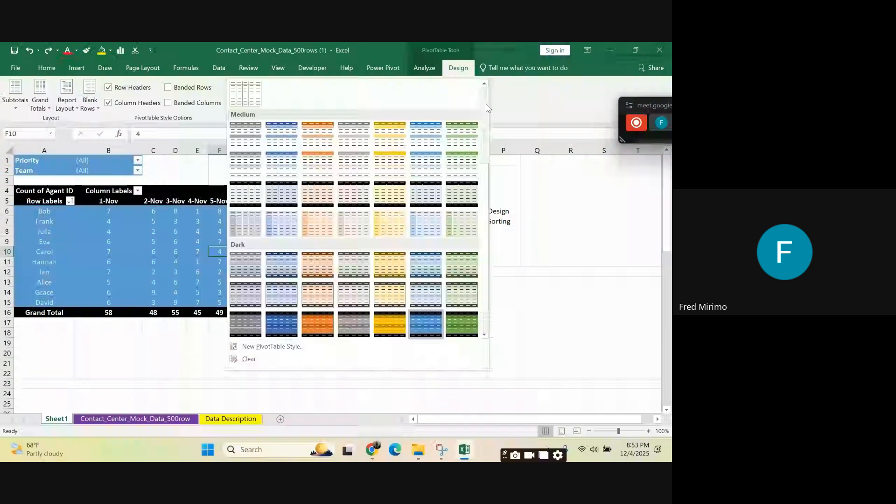
pyautogui.click(419, 66)
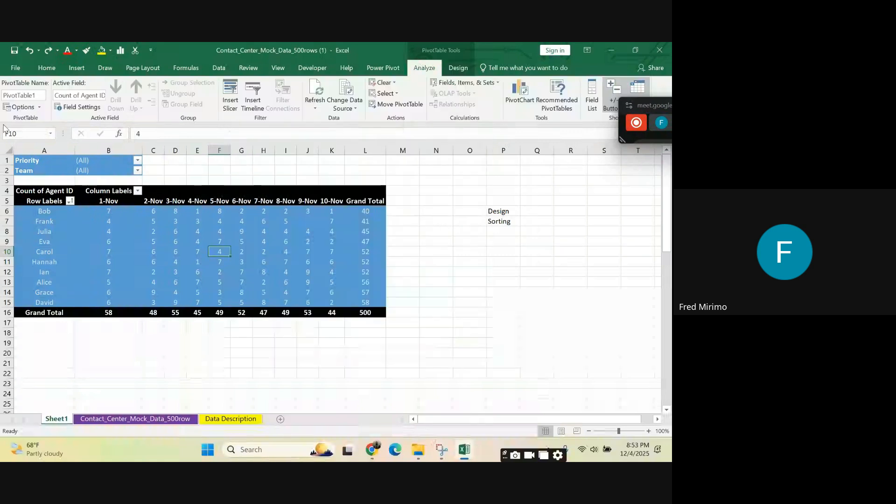
pyautogui.click(21, 107)
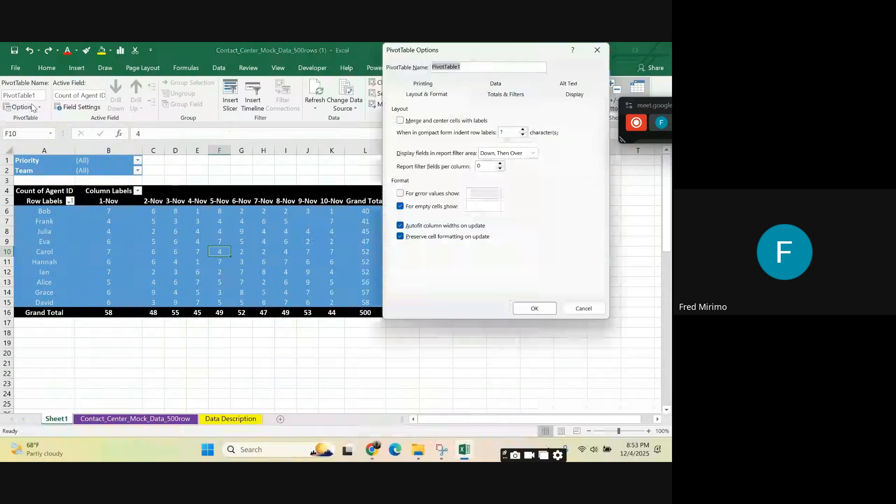
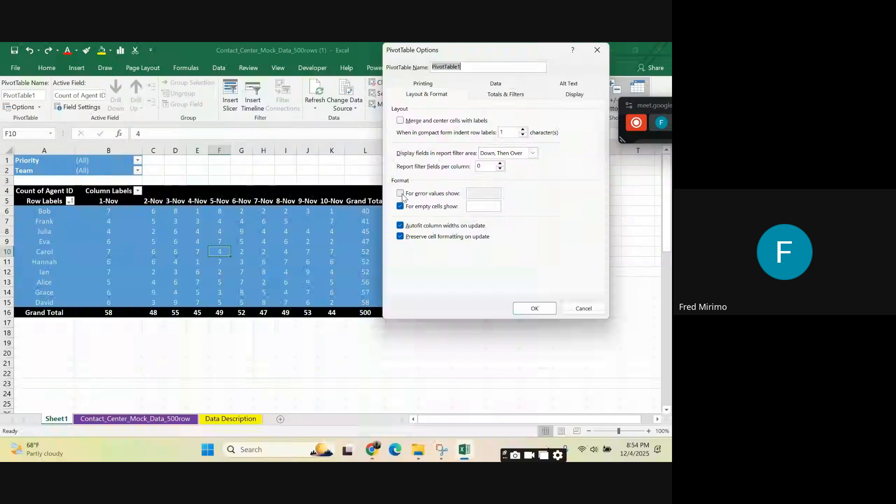
# Step: Enable the custom display for error values in the PivotTable options and turn off grand totals for columns
pyautogui.click(400, 194)
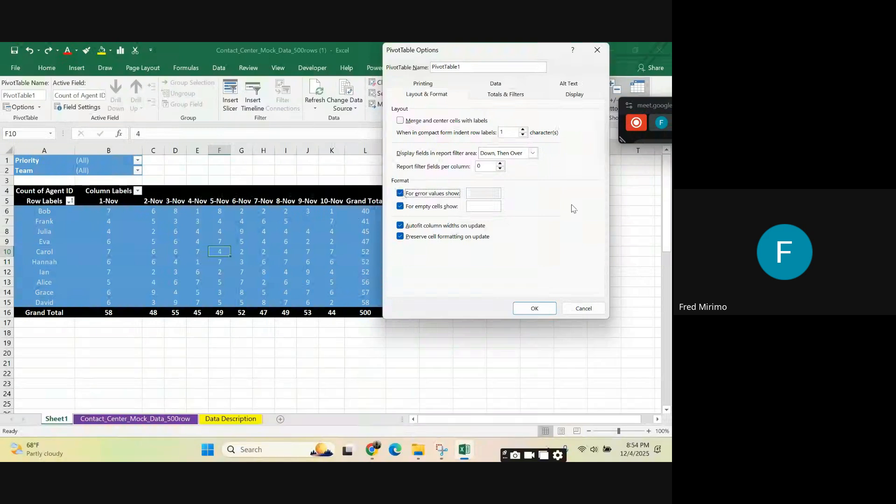
pyautogui.click(477, 195)
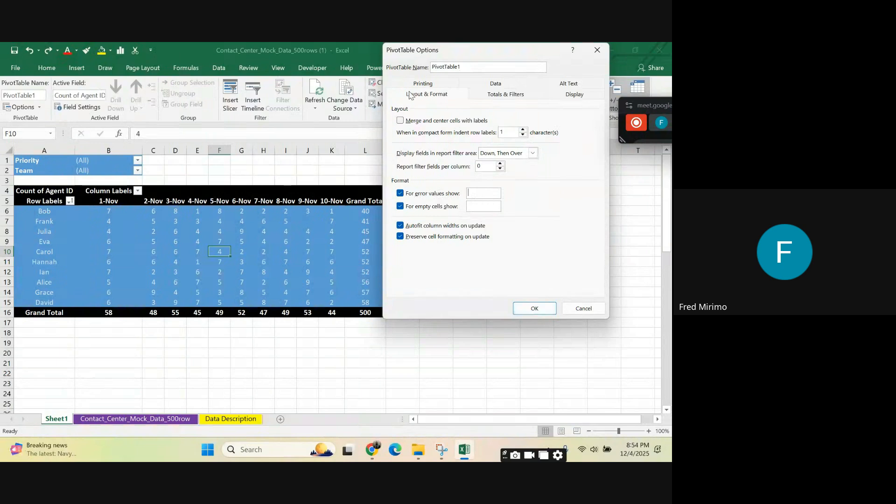
pyautogui.click(502, 95)
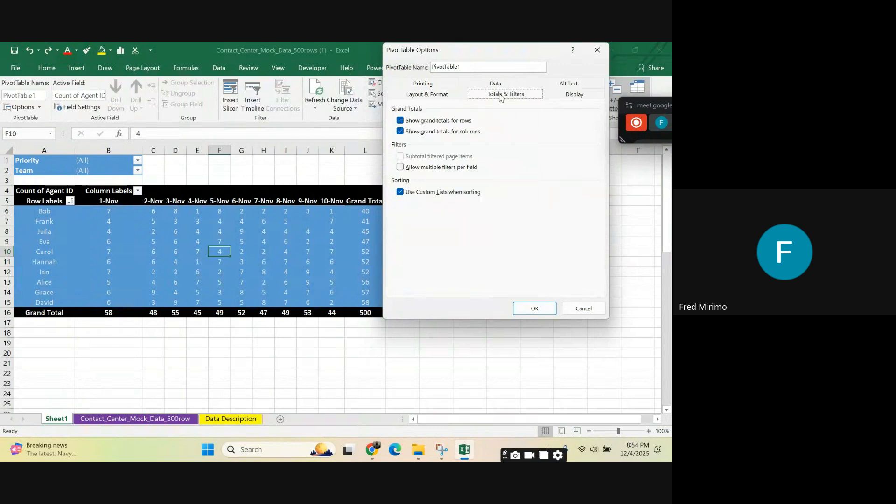
pyautogui.click(575, 95)
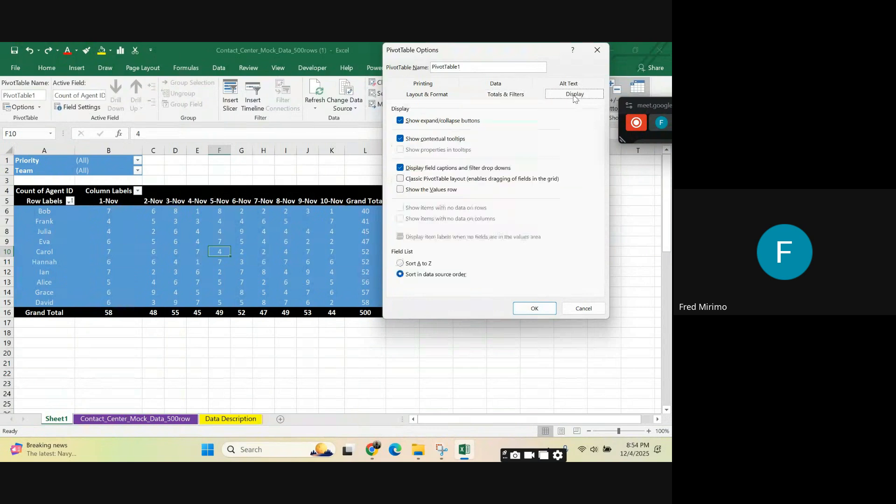
pyautogui.click(520, 95)
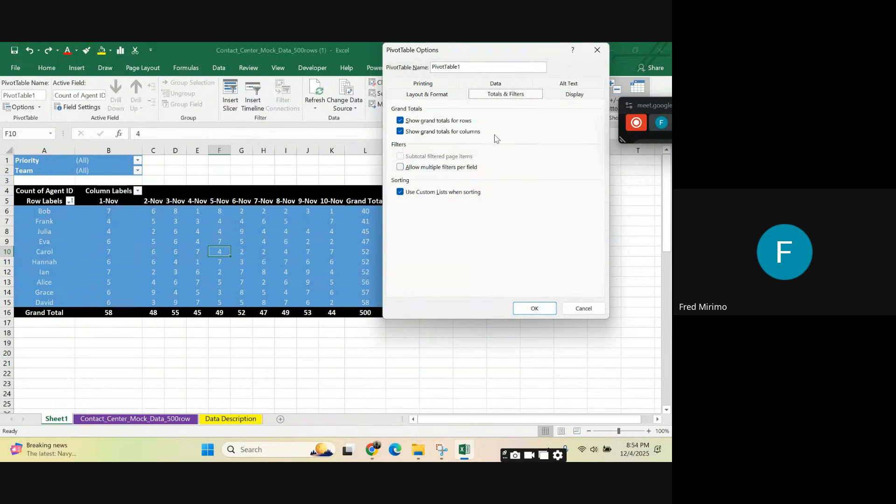
pyautogui.click(400, 132)
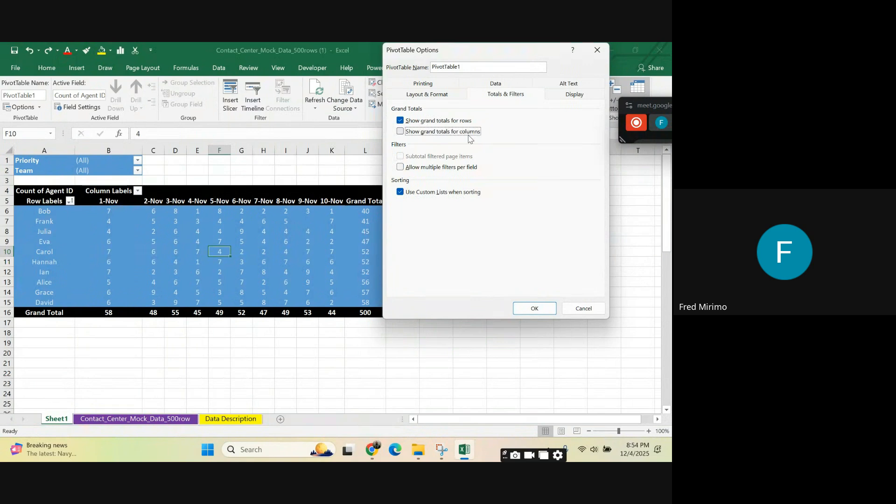
pyautogui.click(534, 308)
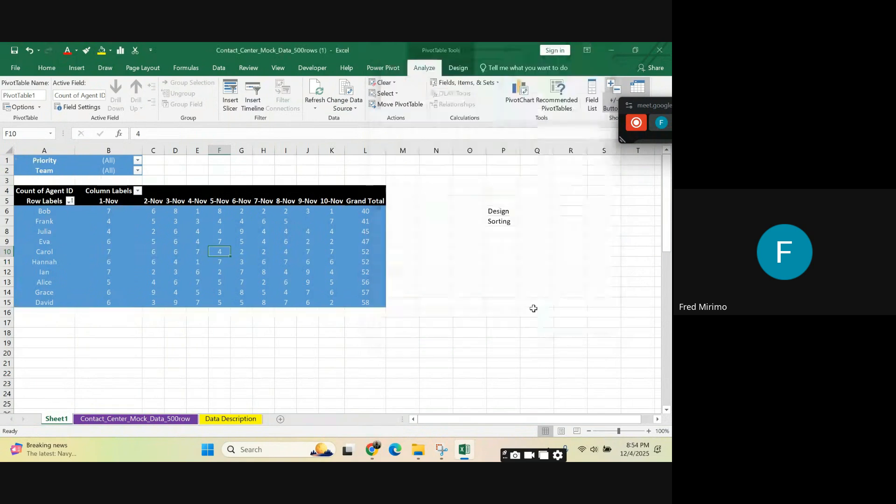
# Step: Examine the Grand Total column's values and the row directly below the PivotTable's last agent
pyautogui.click(369, 211)
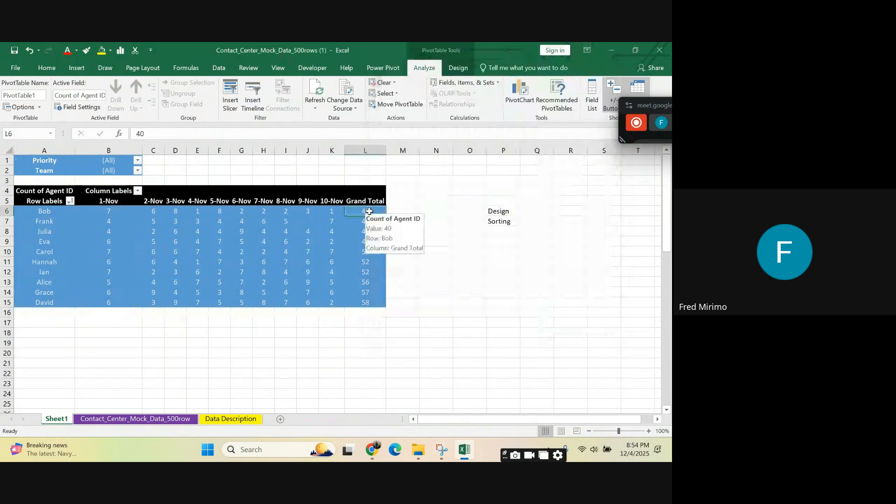
pyautogui.moveTo(369, 211); pyautogui.dragTo(378, 300)
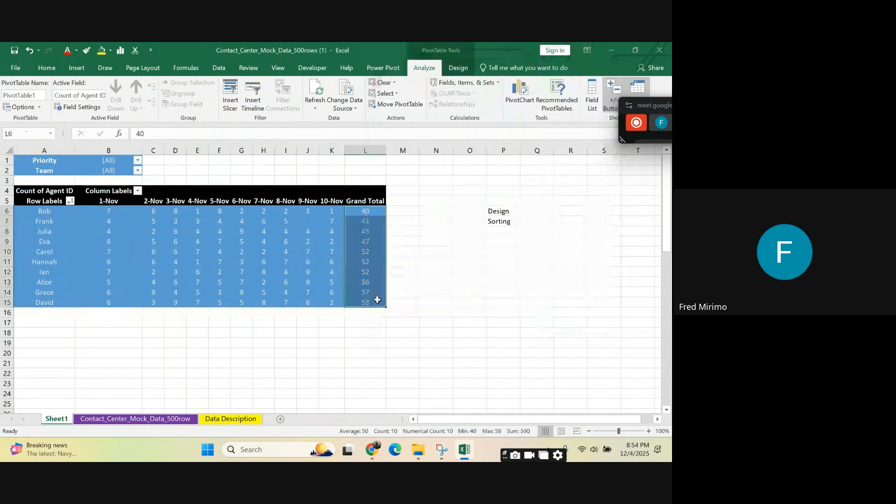
pyautogui.click(26, 314)
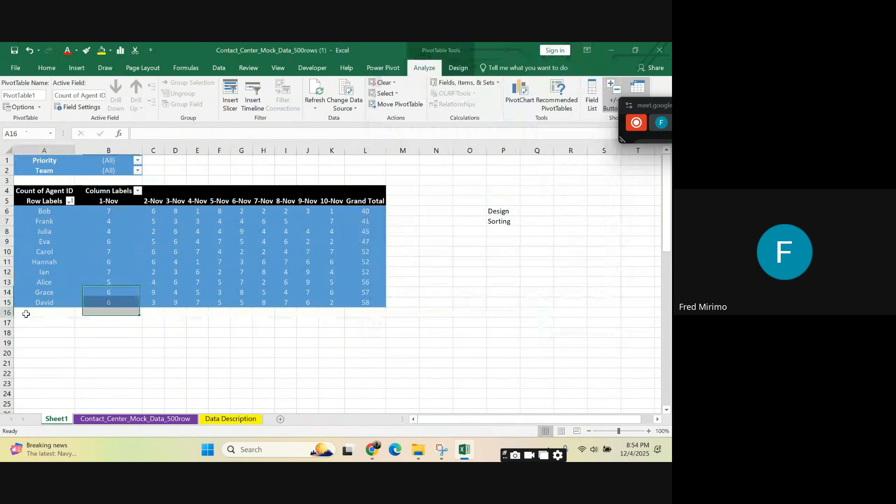
pyautogui.moveTo(25, 314); pyautogui.dragTo(365, 315)
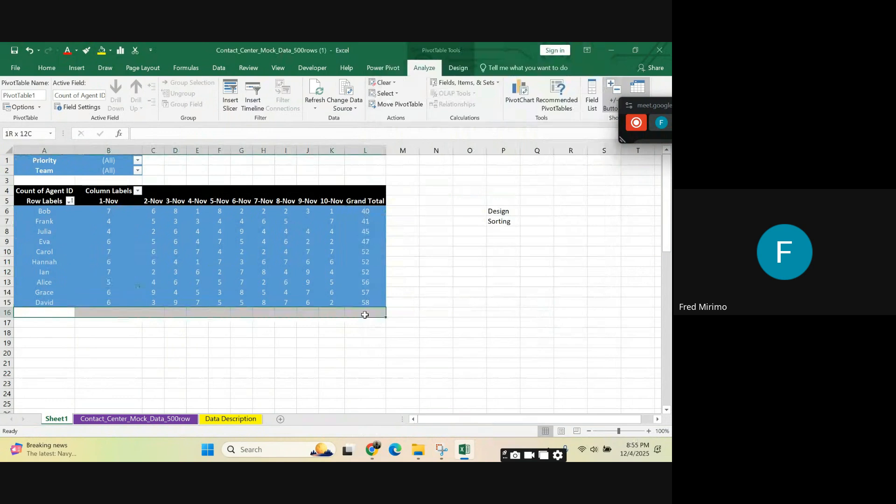
pyautogui.moveTo(365, 315); pyautogui.dragTo(365, 315)
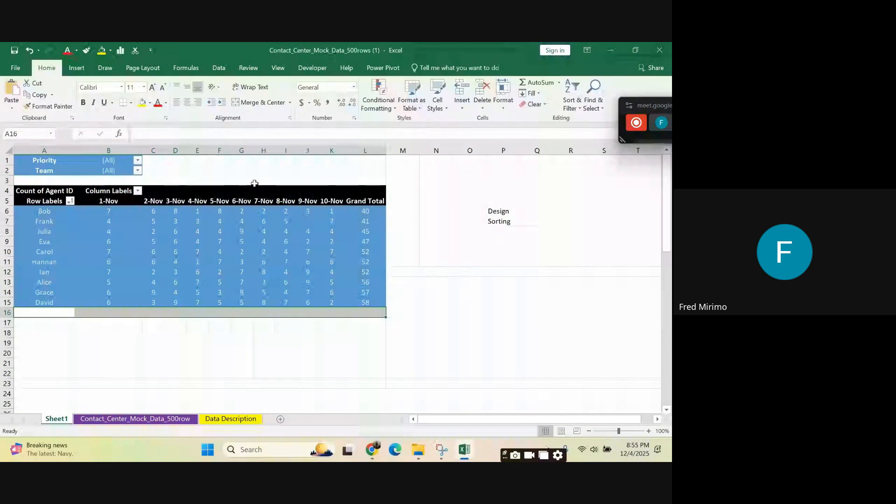
# Step: Turn off grand totals for rows and turn on grand totals for columns in the PivotTable options
pyautogui.click(264, 241)
pyautogui.click(22, 107)
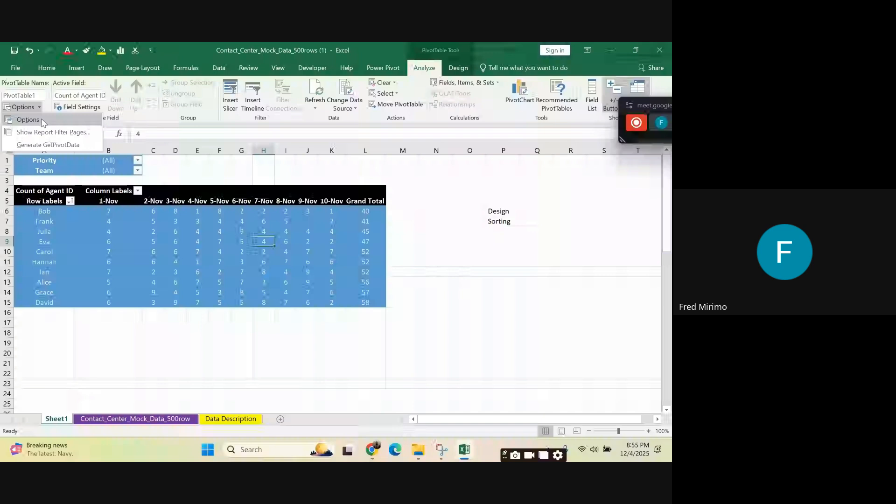
pyautogui.click(42, 121)
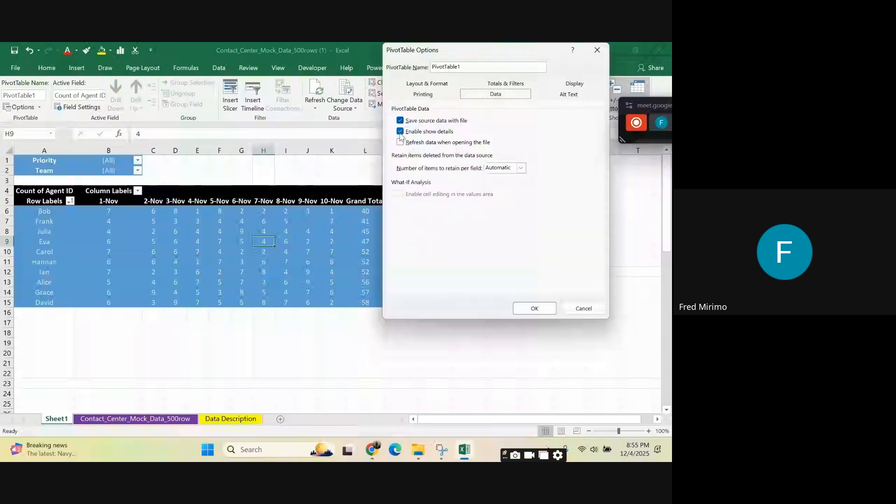
pyautogui.click(508, 84)
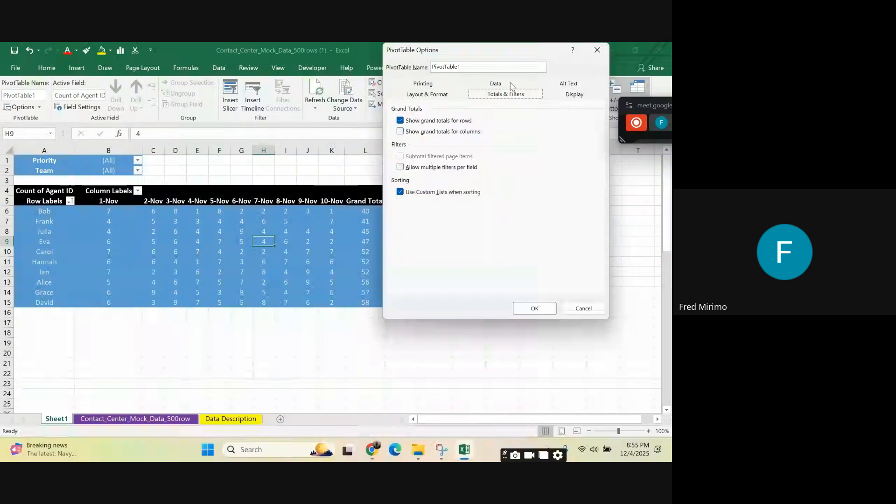
pyautogui.click(400, 120)
pyautogui.click(400, 131)
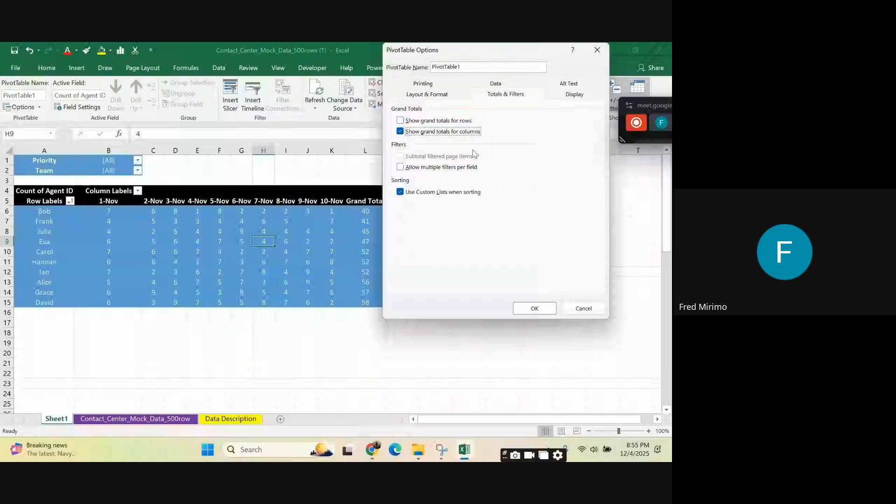
pyautogui.click(535, 307)
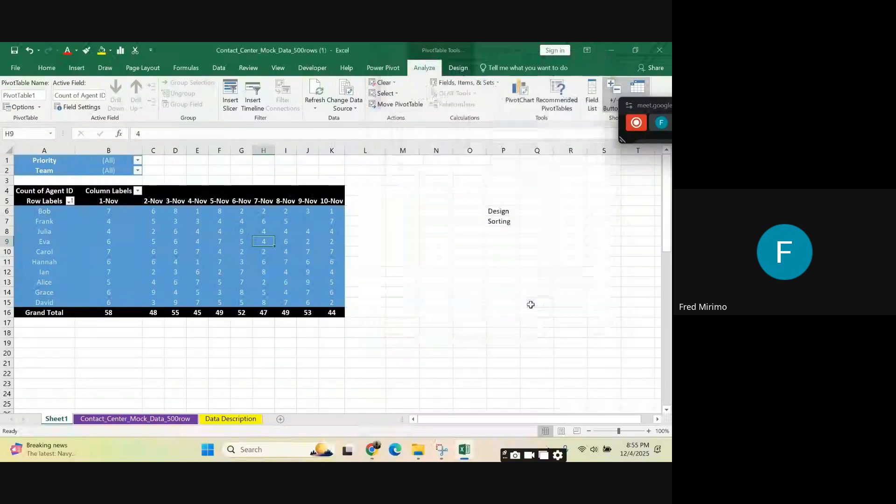
# Step: Examine cells L6:L16 beside the PivotTable and the 10-Nov cell in the Grand Total row
pyautogui.click(356, 208)
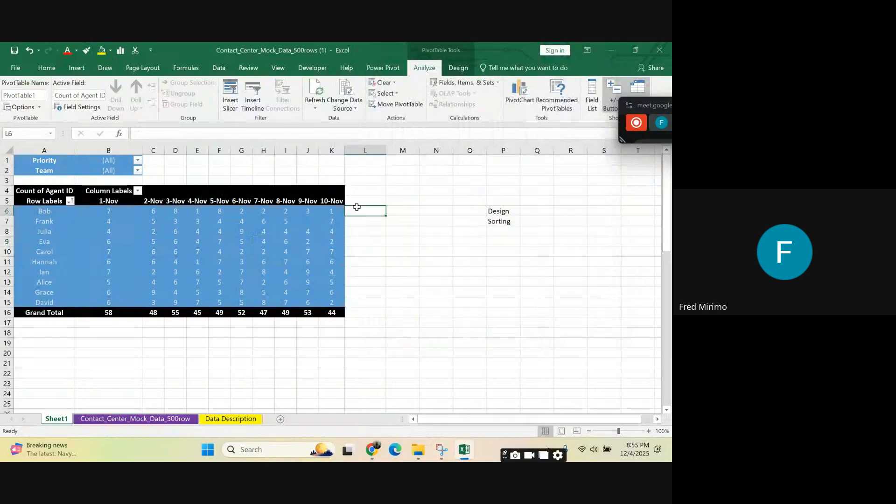
pyautogui.moveTo(357, 206); pyautogui.dragTo(365, 313)
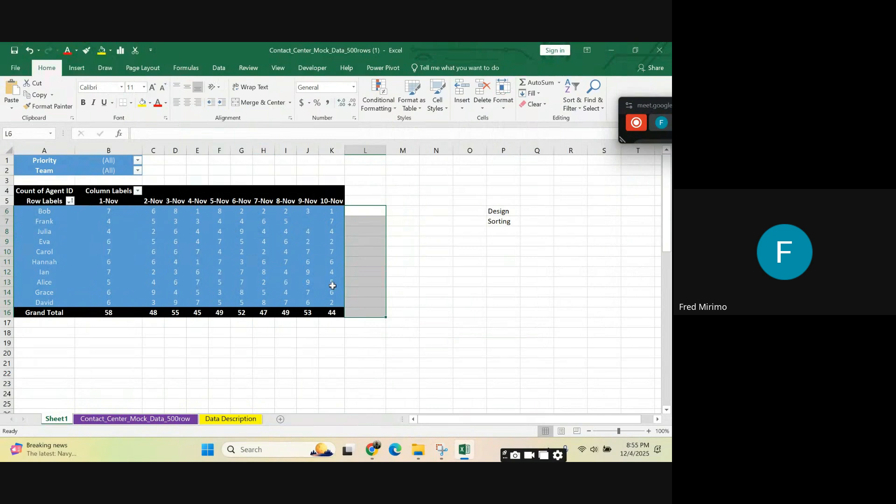
pyautogui.click(333, 312)
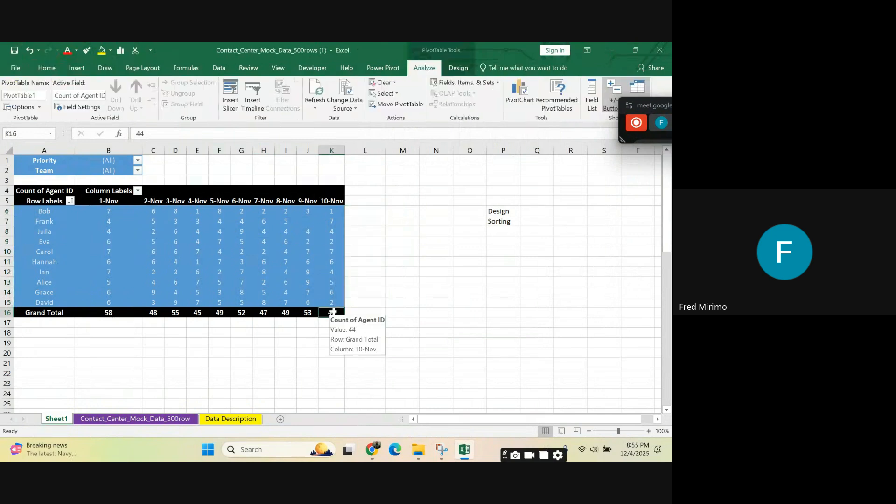
# Step: Turn on grand totals for rows in the PivotTable options, keeping grand totals for columns enabled
pyautogui.click(40, 107)
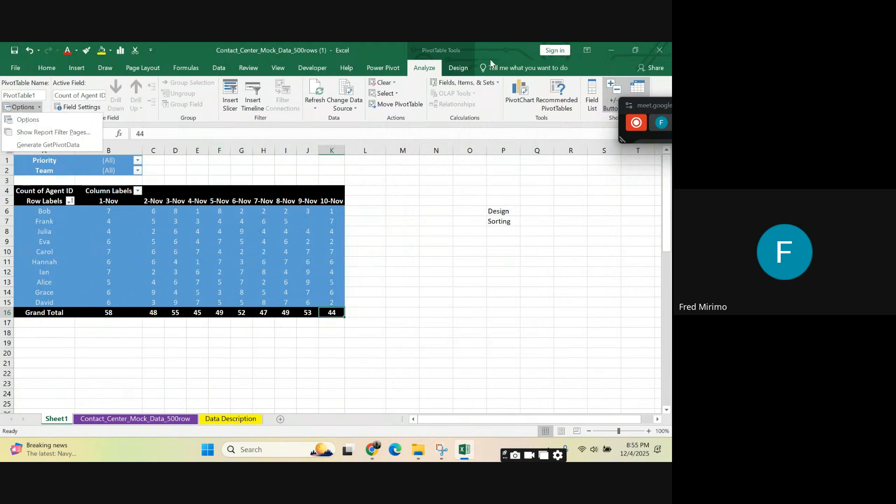
pyautogui.click(421, 70)
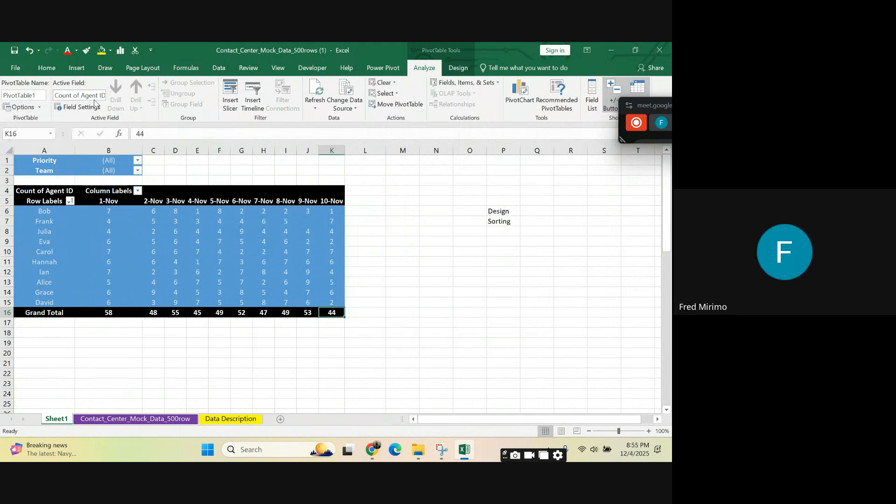
pyautogui.click(40, 107)
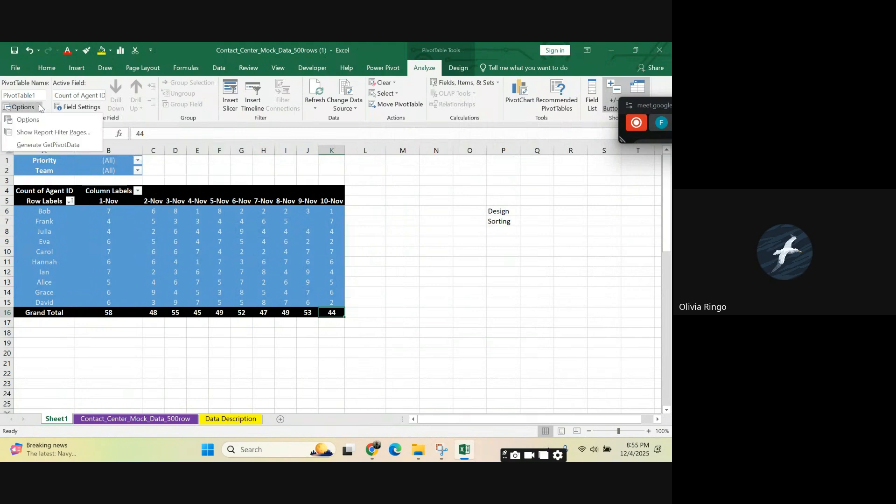
pyautogui.click(33, 120)
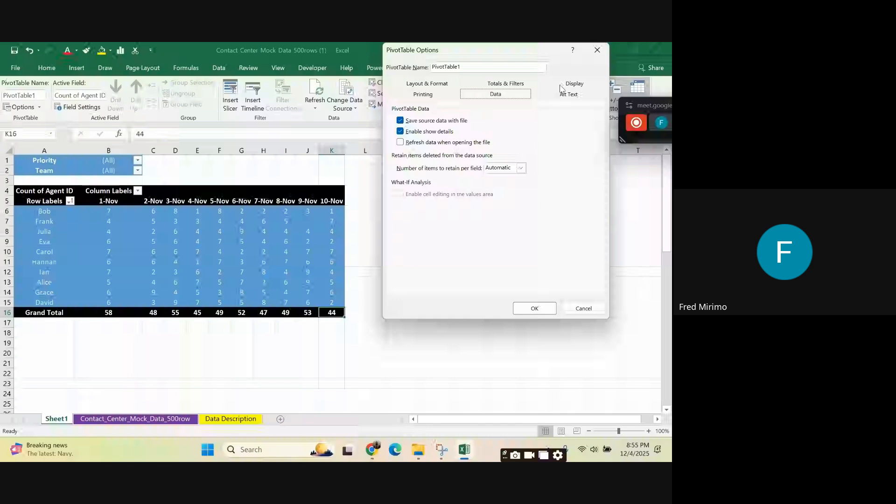
pyautogui.click(508, 83)
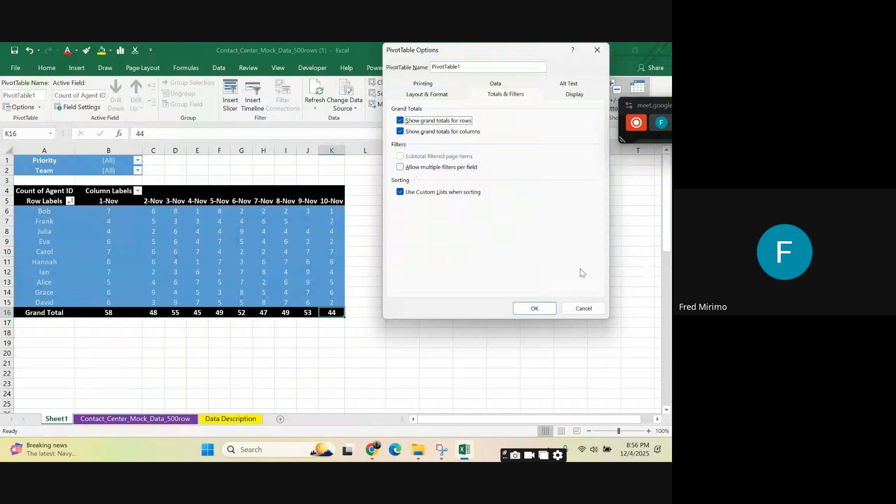
pyautogui.click(532, 308)
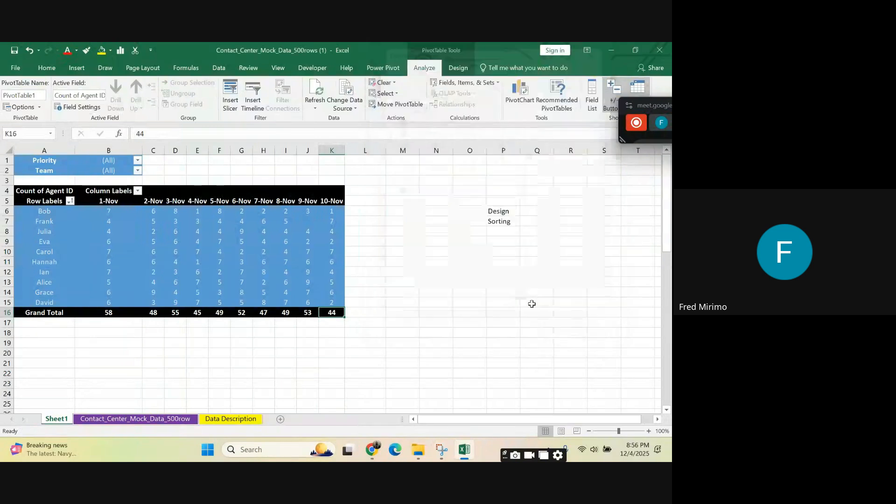
# Step: Check the headings of the PivotTable's Grand Total column and Grand Total row
pyautogui.click(524, 300)
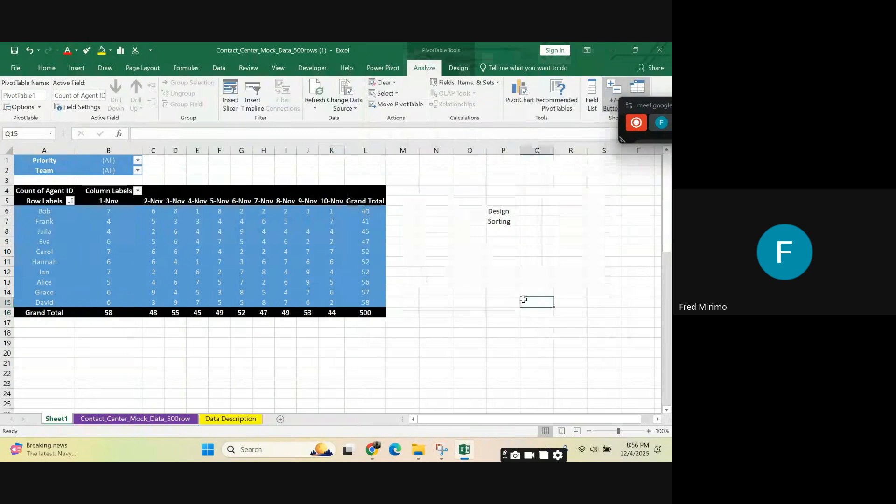
pyautogui.click(365, 201)
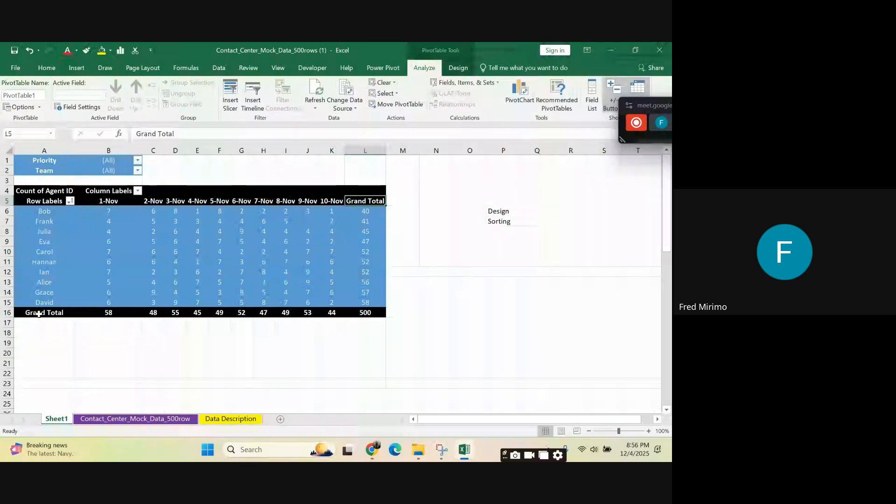
pyautogui.click(39, 314)
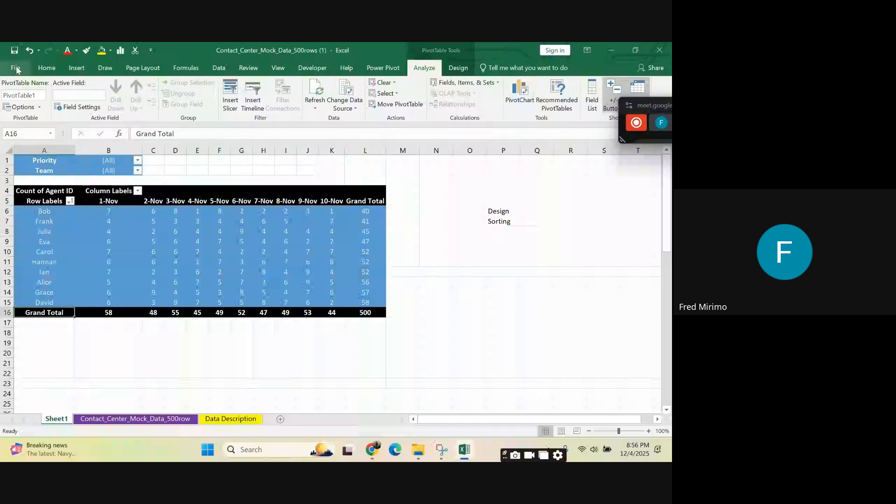
pyautogui.click(32, 93)
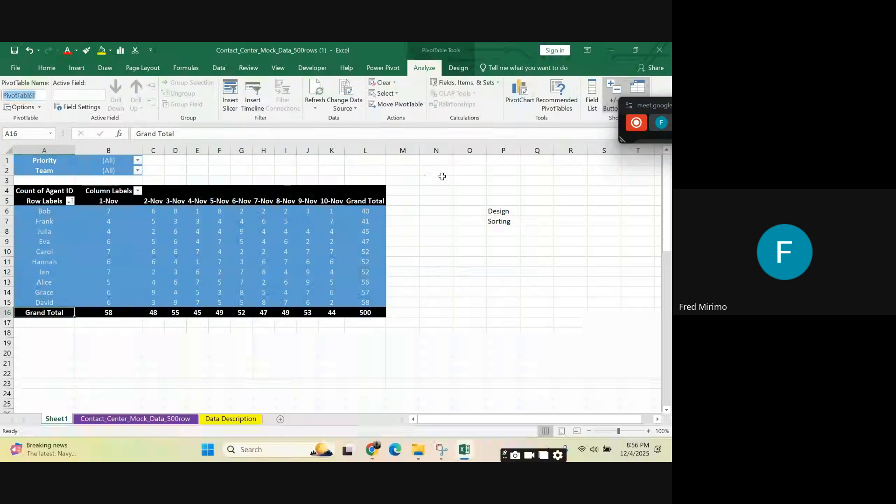
pyautogui.click(436, 201)
pyautogui.click(502, 212)
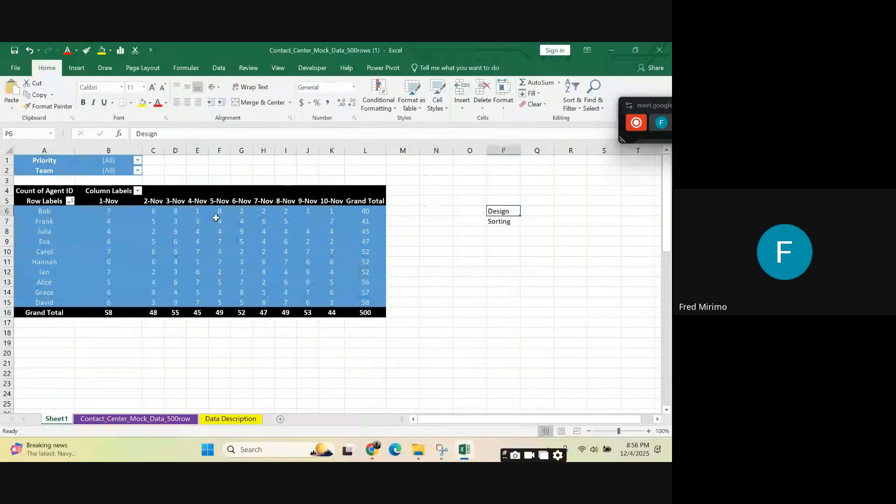
pyautogui.click(216, 218)
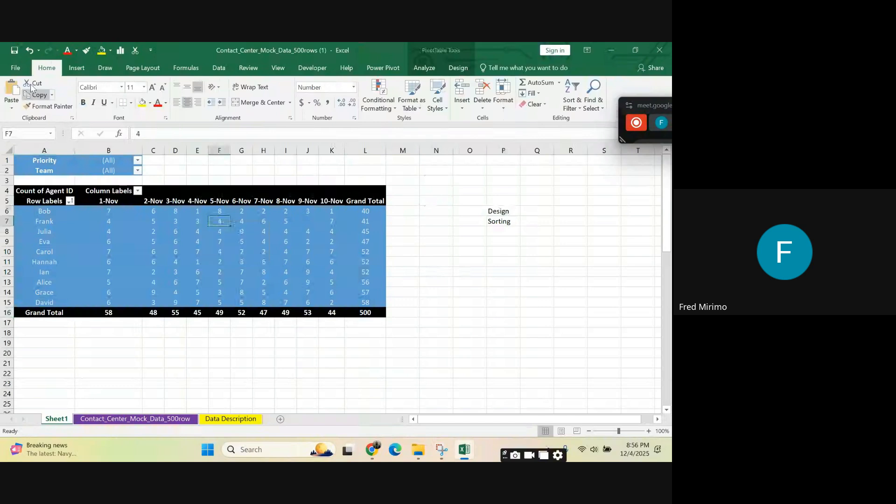
pyautogui.click(219, 68)
pyautogui.click(241, 241)
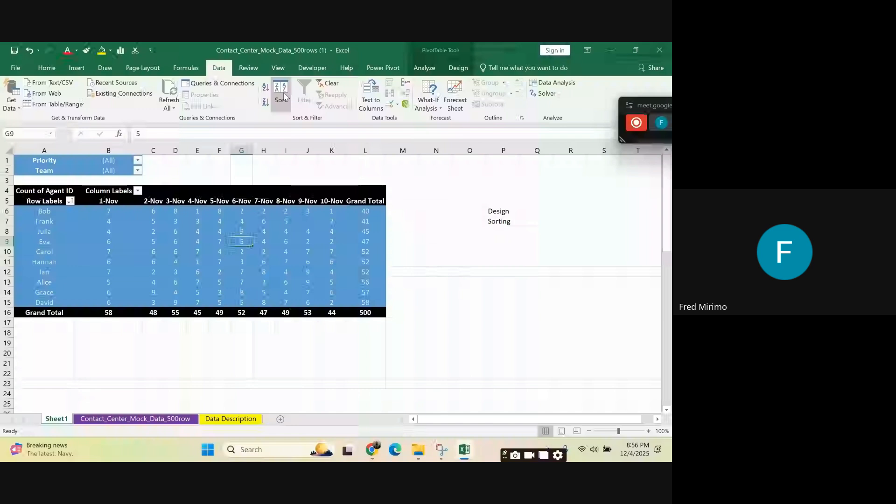
pyautogui.click(388, 71)
pyautogui.click(176, 262)
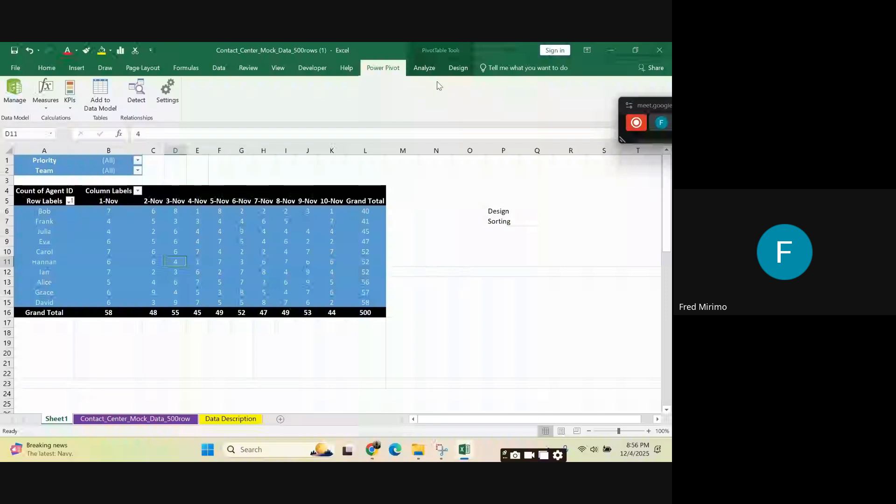
pyautogui.click(424, 68)
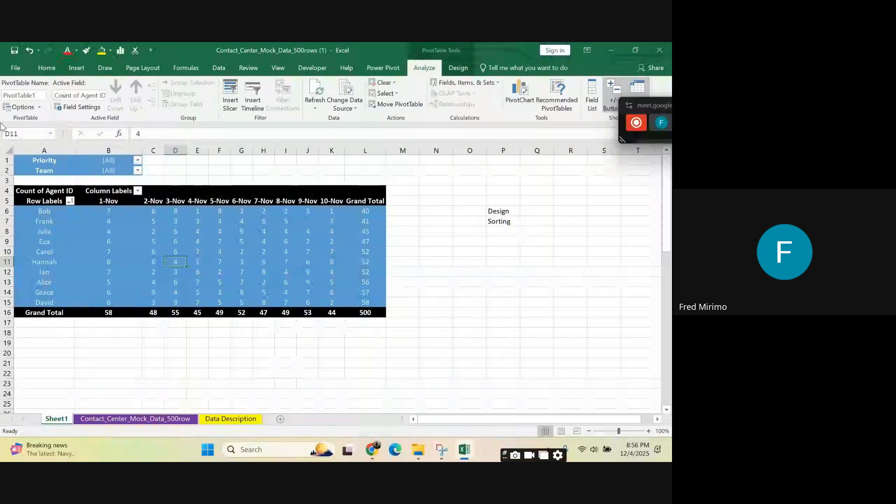
pyautogui.click(40, 108)
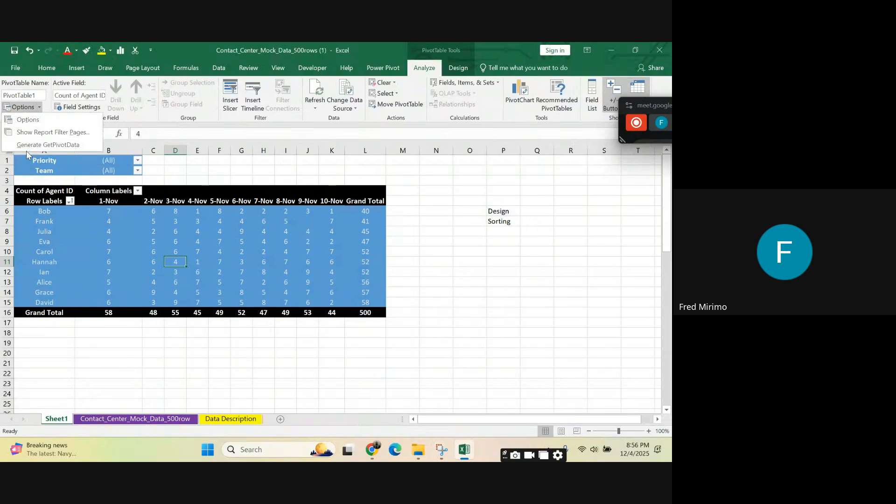
pyautogui.click(35, 121)
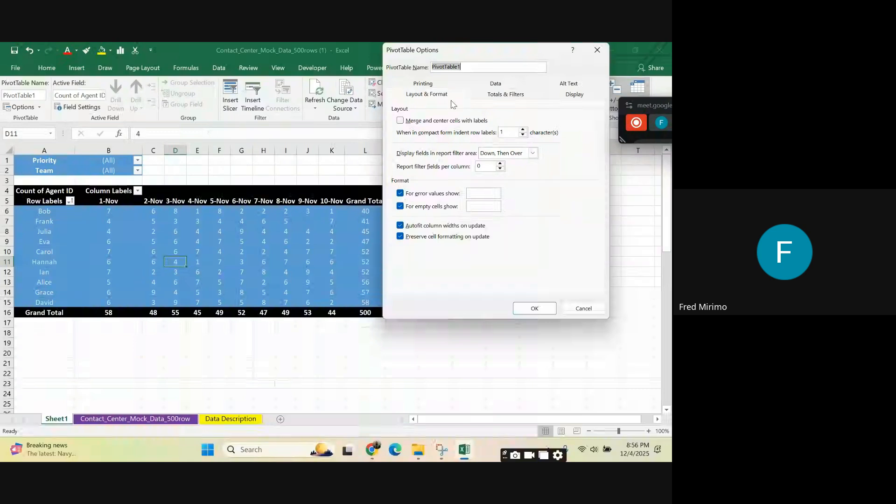
pyautogui.click(601, 51)
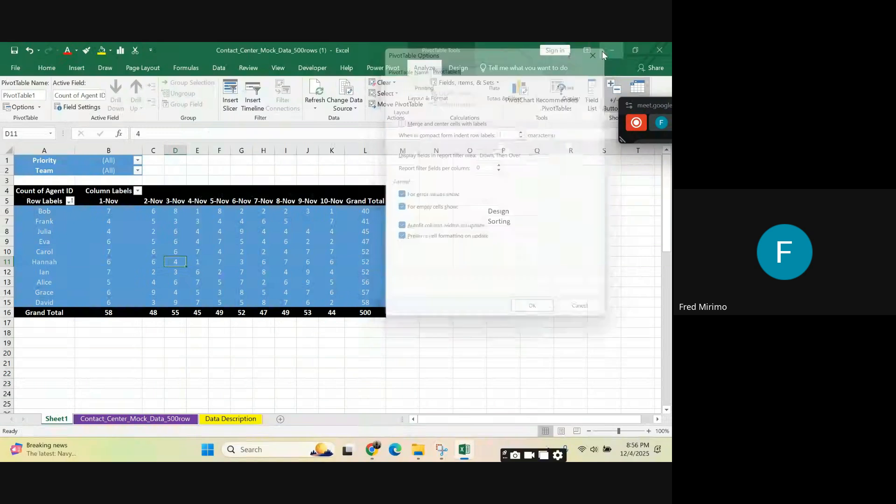
# Step: Apply the Compact Form report layout to the PivotTable, followed by the Outline Form layout
pyautogui.click(459, 68)
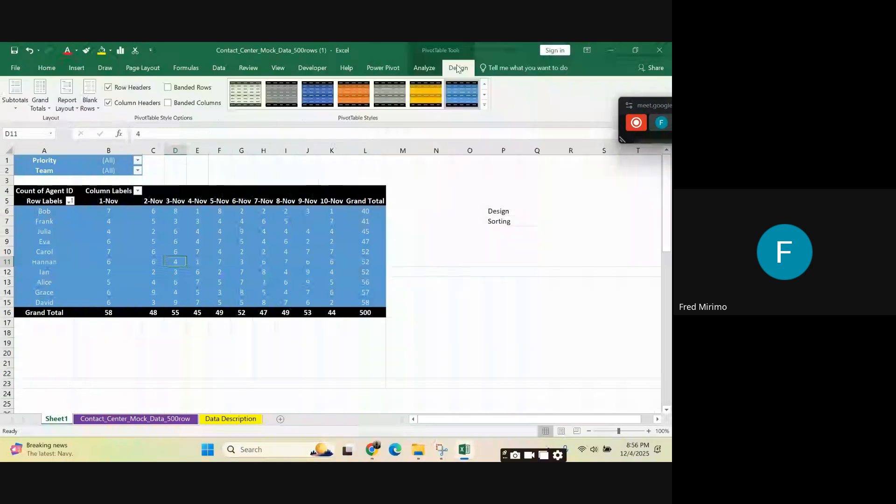
pyautogui.click(77, 111)
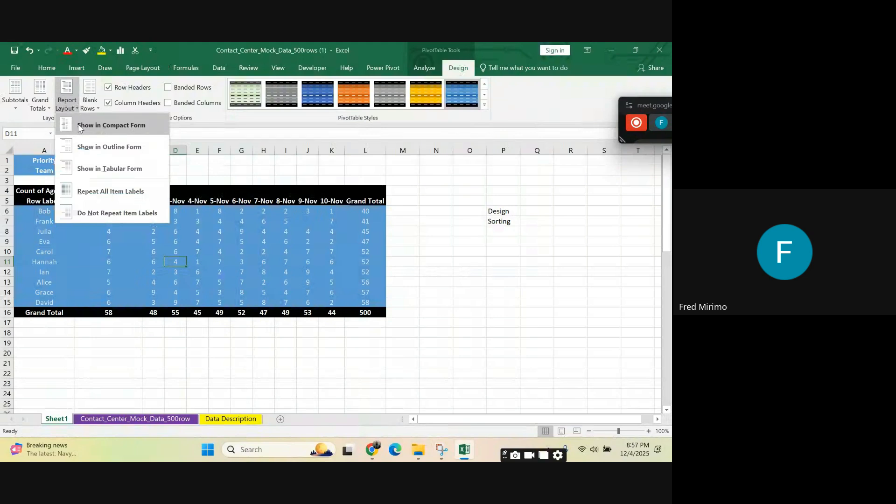
pyautogui.click(80, 126)
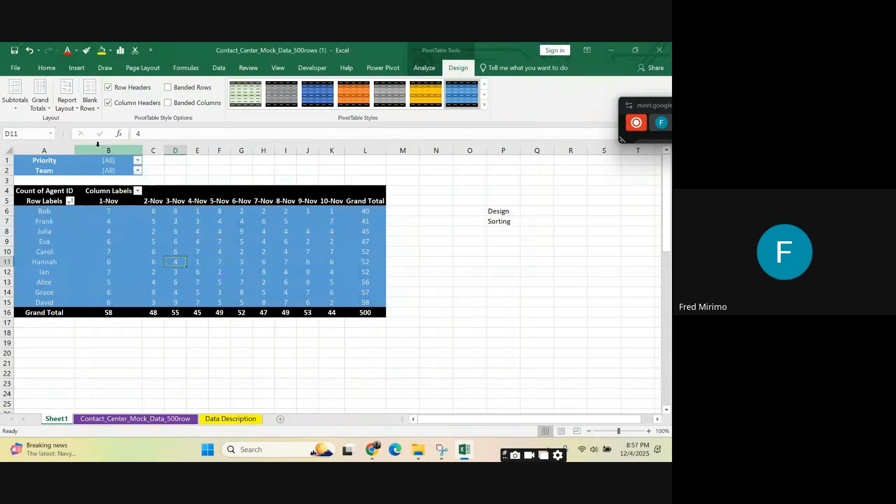
pyautogui.click(70, 105)
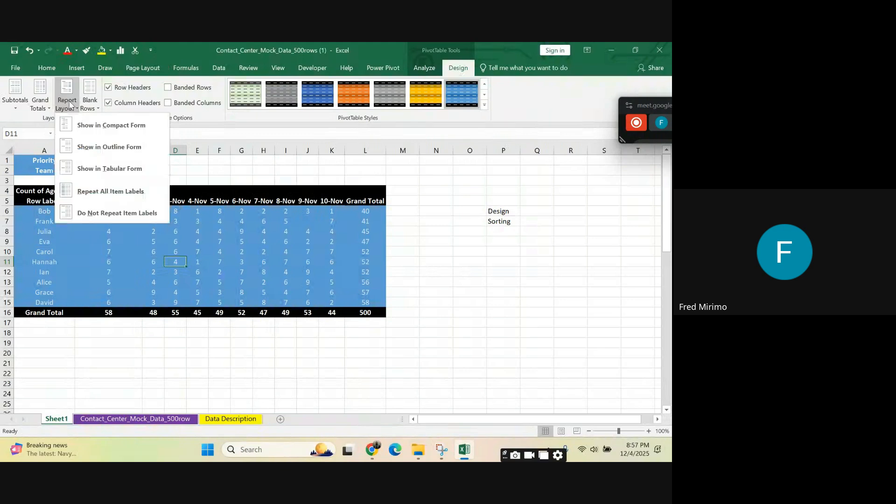
pyautogui.click(85, 149)
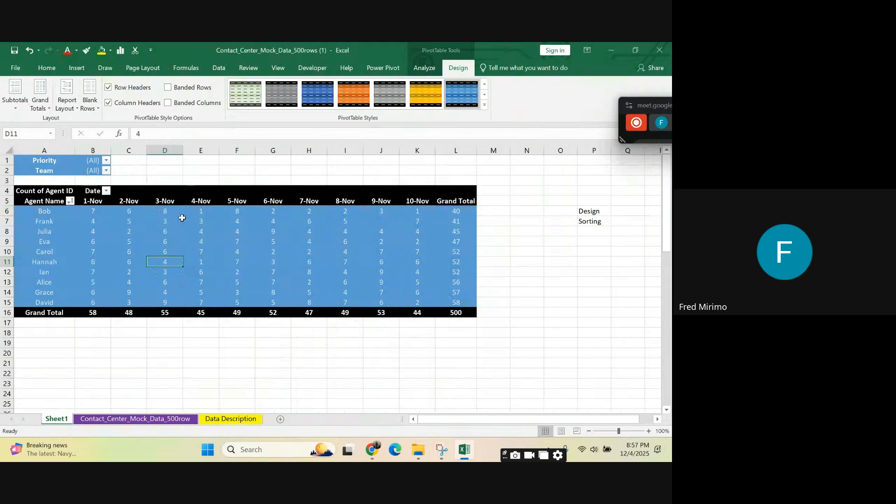
# Step: Show the PivotTable in Tabular Form and turn on repeating of all item labels
pyautogui.click(67, 107)
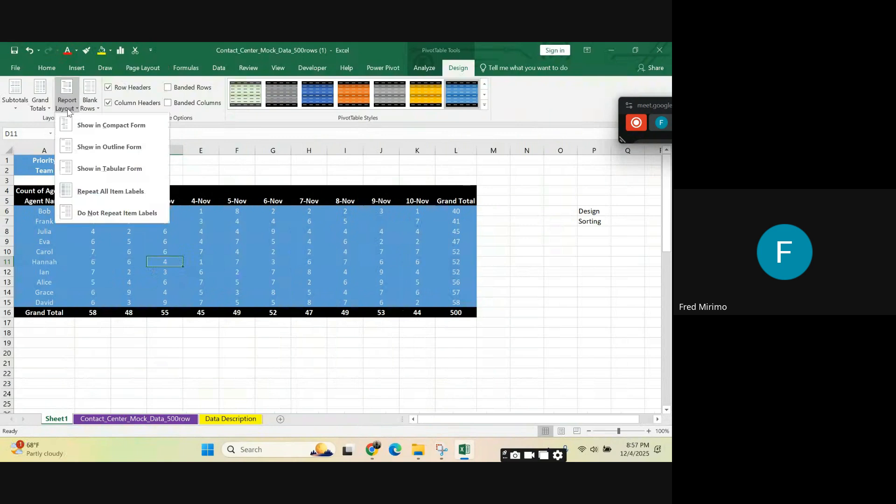
pyautogui.click(99, 172)
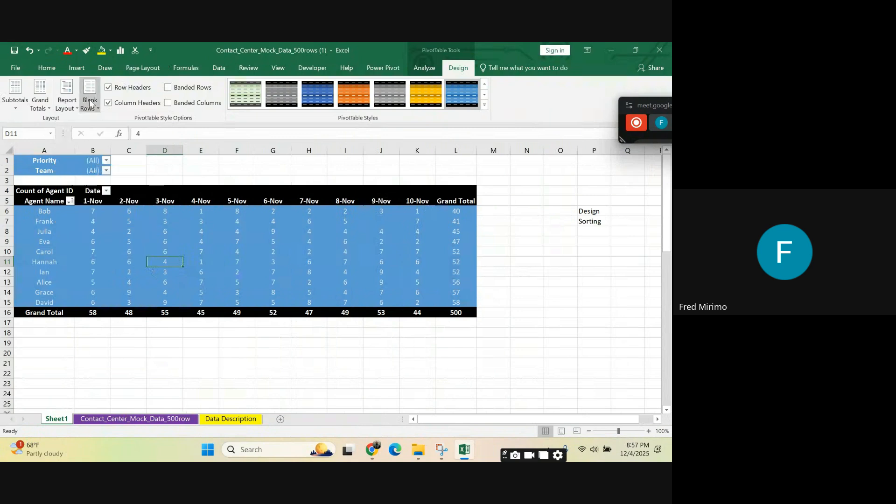
pyautogui.click(67, 98)
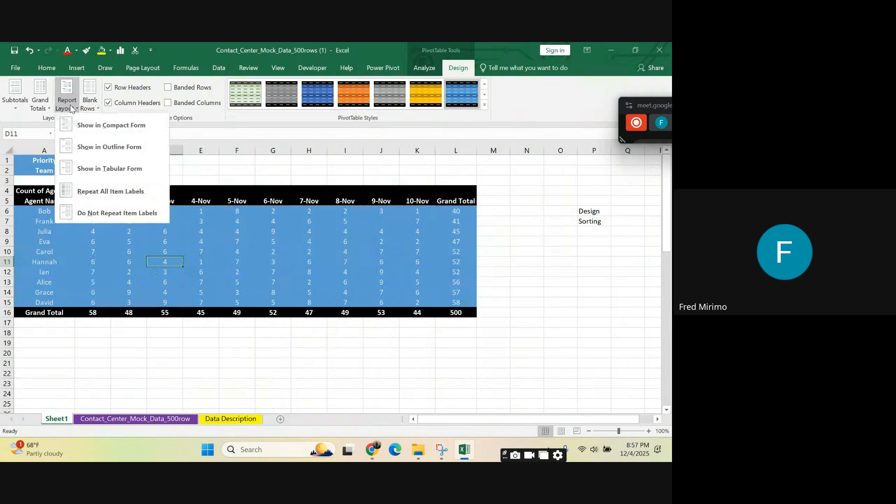
pyautogui.click(95, 191)
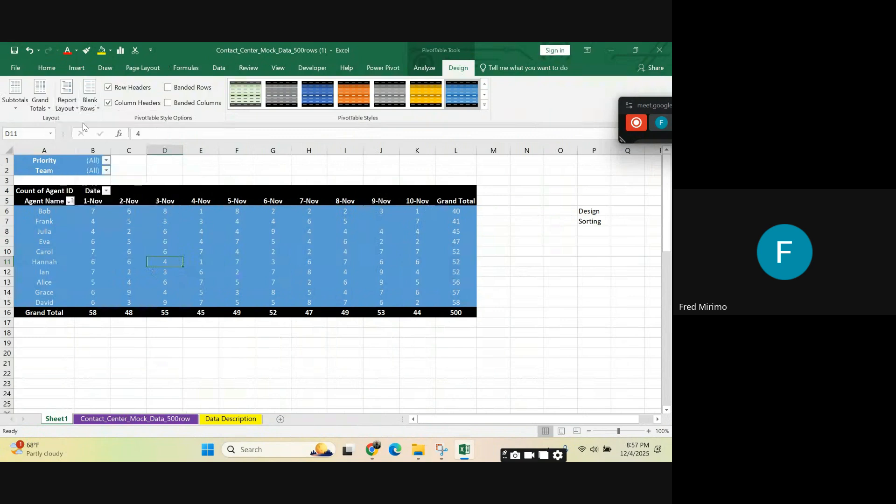
# Step: Switch the PivotTable's report layout back to Compact Form and select Julia's Grand Total cell
pyautogui.click(74, 106)
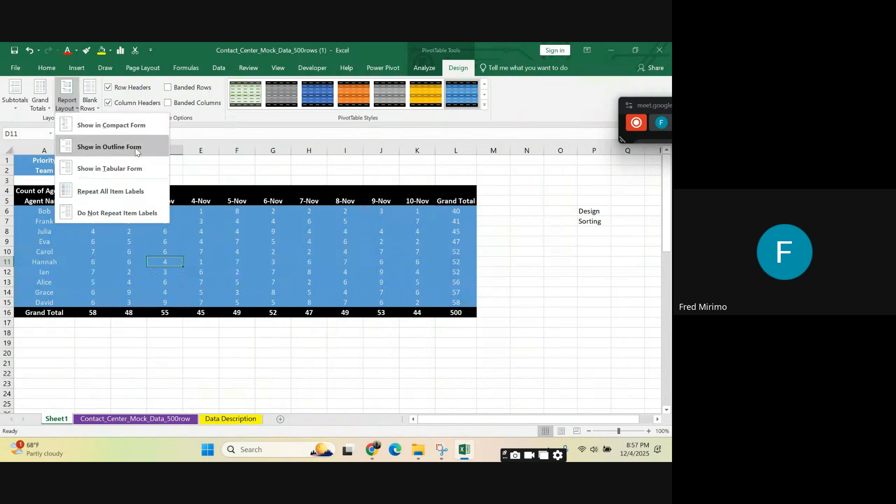
pyautogui.click(121, 126)
pyautogui.click(359, 235)
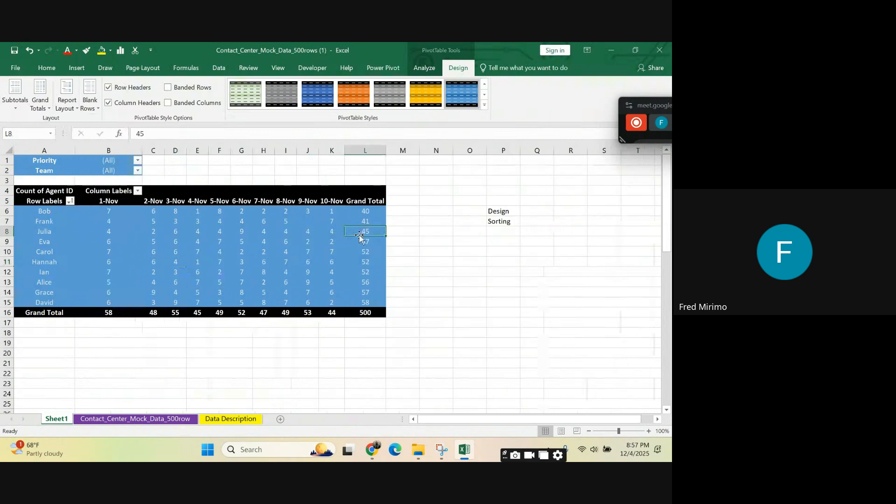
# Step: Return the PivotTable's report layout to Tabular Form
pyautogui.click(73, 106)
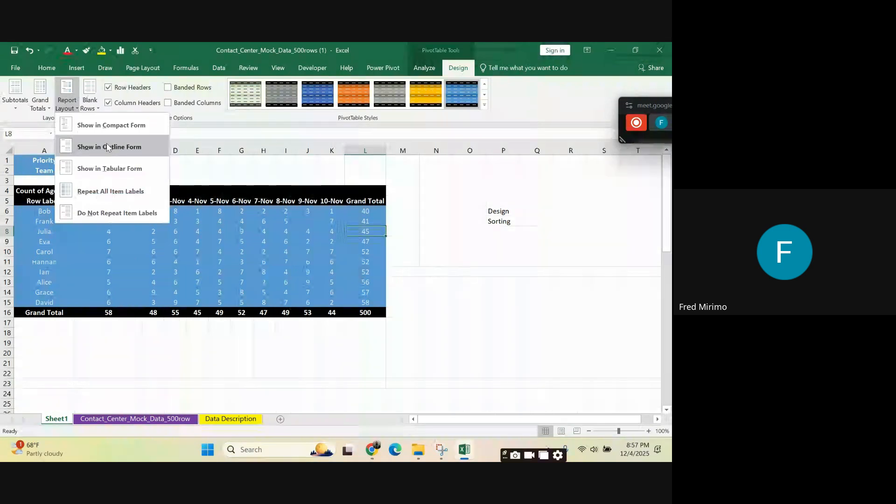
pyautogui.click(107, 169)
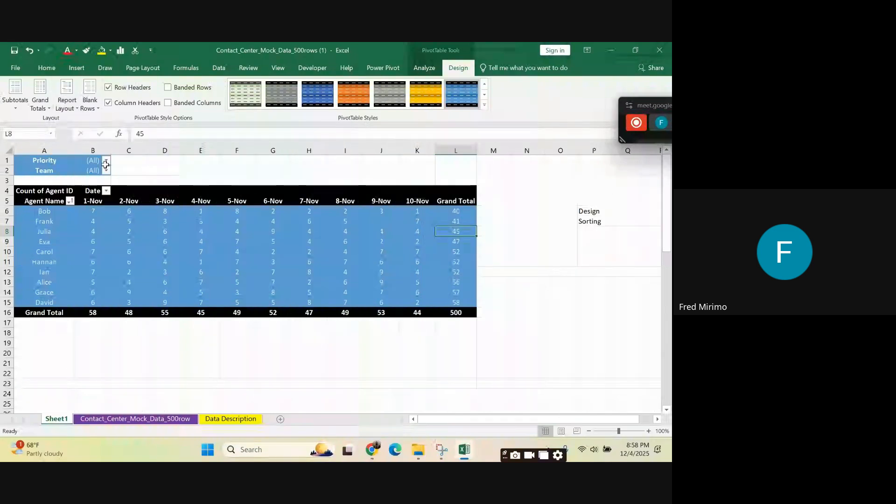
pyautogui.click(376, 254)
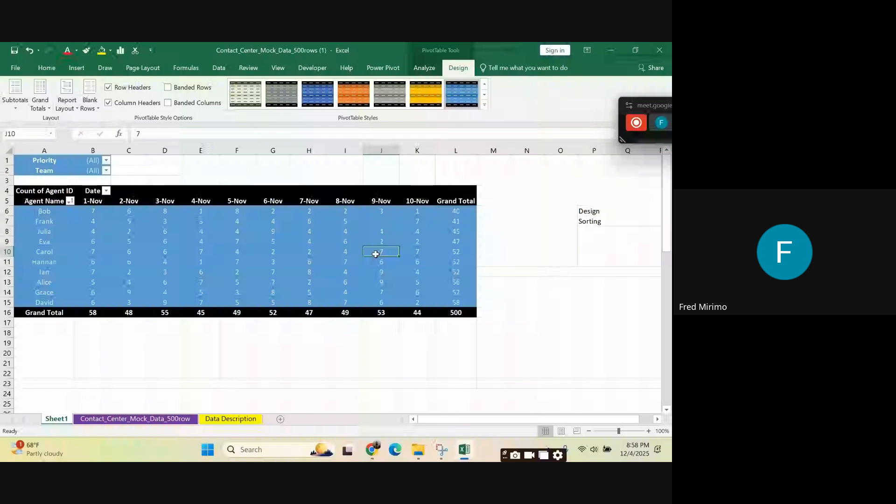
# Step: Examine the whole PivotTable in A4:L16 and its header rows in A4:L5
pyautogui.click(45, 192)
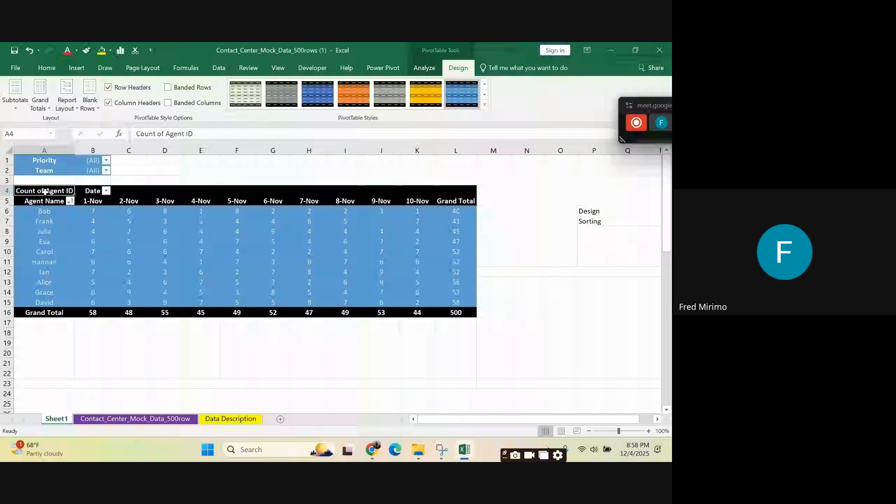
pyautogui.moveTo(46, 191); pyautogui.dragTo(456, 312)
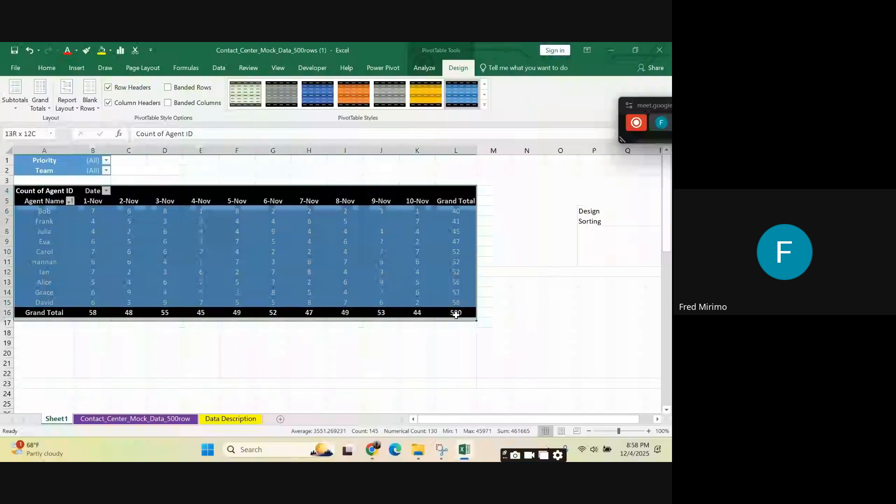
pyautogui.click(345, 252)
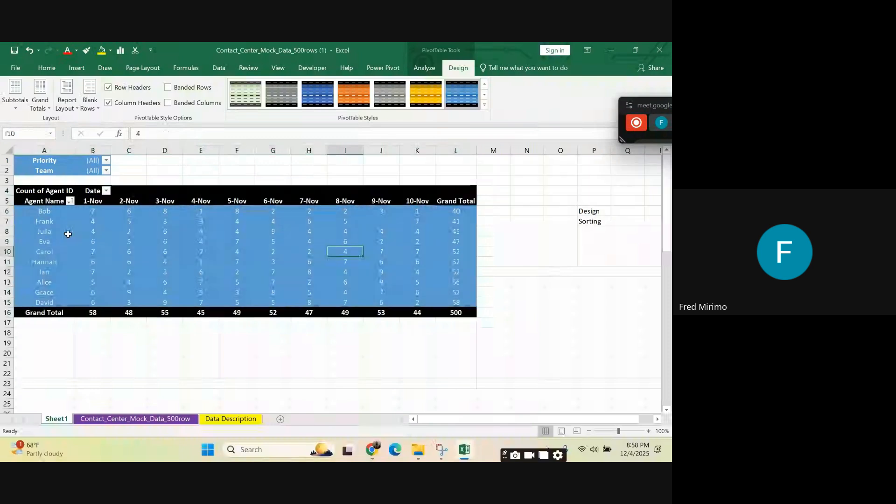
pyautogui.click(25, 192)
pyautogui.moveTo(25, 192); pyautogui.dragTo(465, 201)
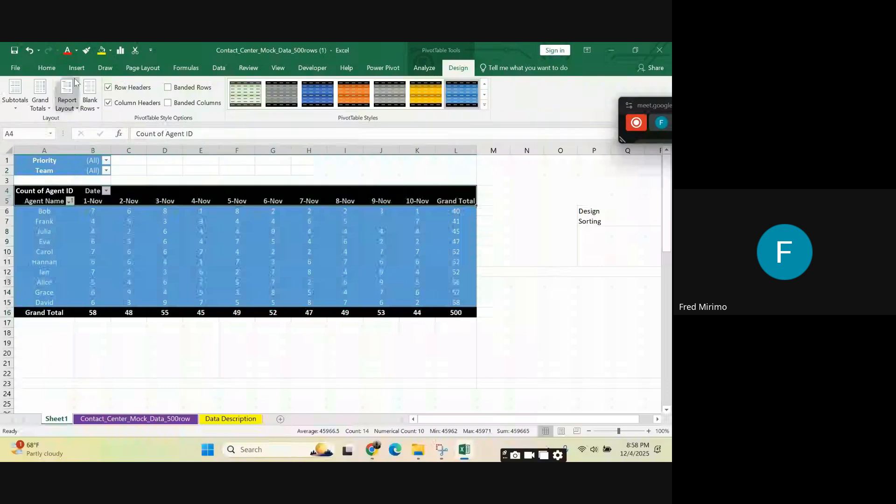
pyautogui.click(381, 272)
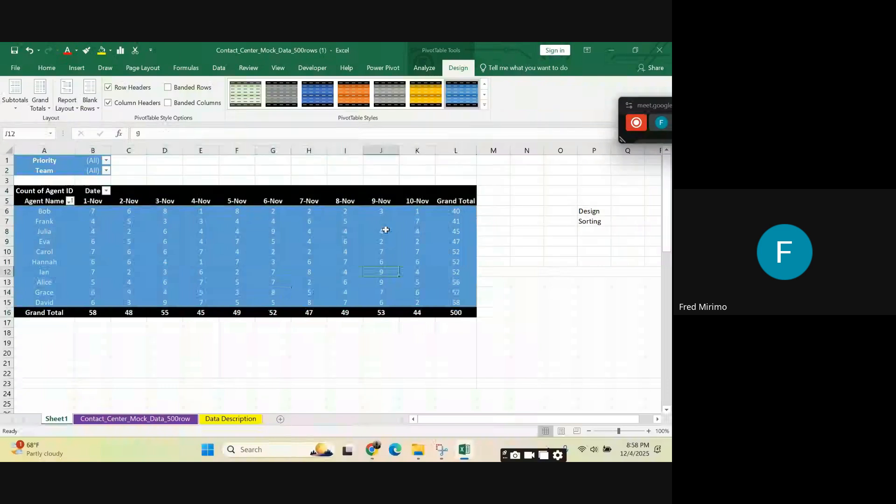
# Step: Reapply the blue PivotTable style with black headers and insert a blank line after each item
pyautogui.click(473, 94)
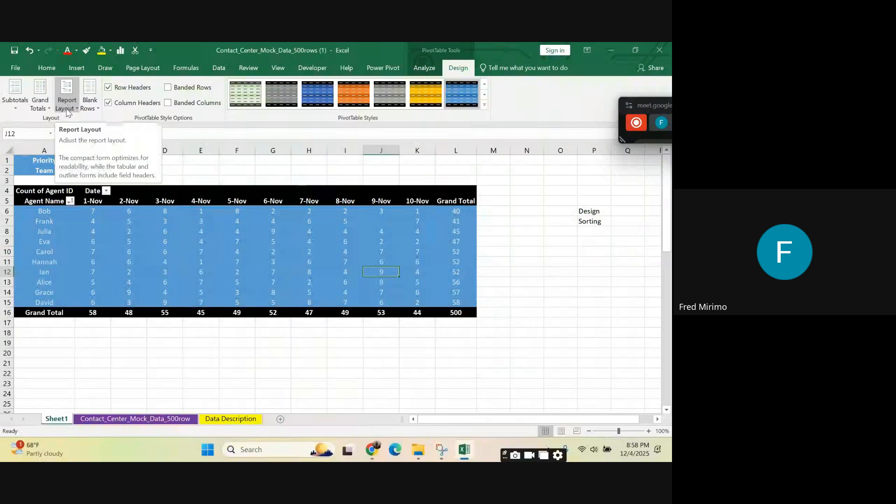
pyautogui.click(90, 104)
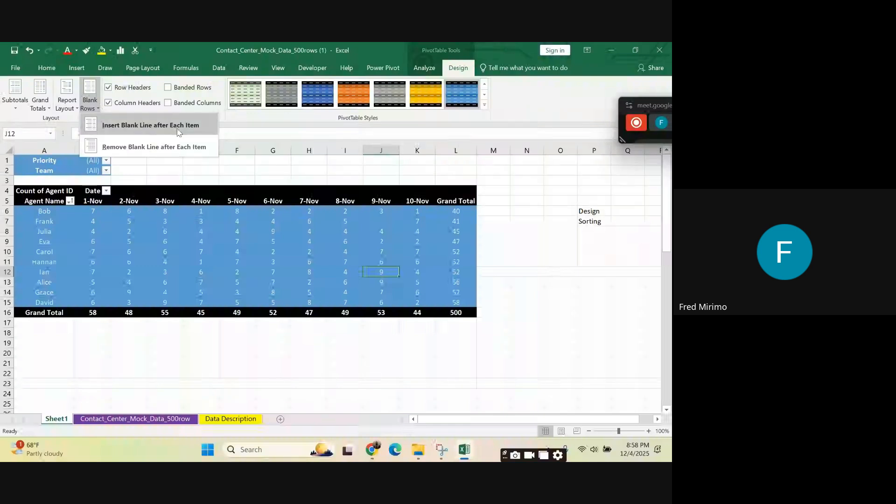
pyautogui.click(117, 130)
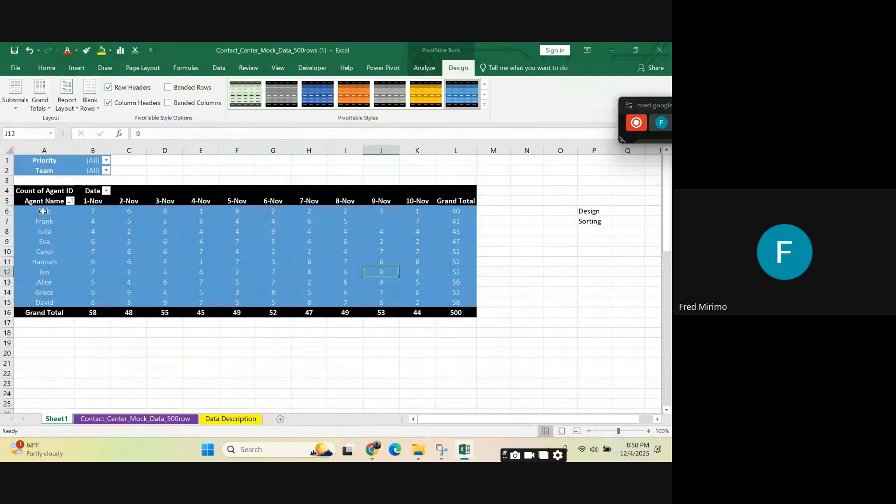
# Step: Check the agent names in the PivotTable's rows A6:A15
pyautogui.click(58, 211)
pyautogui.moveTo(57, 211); pyautogui.dragTo(46, 302)
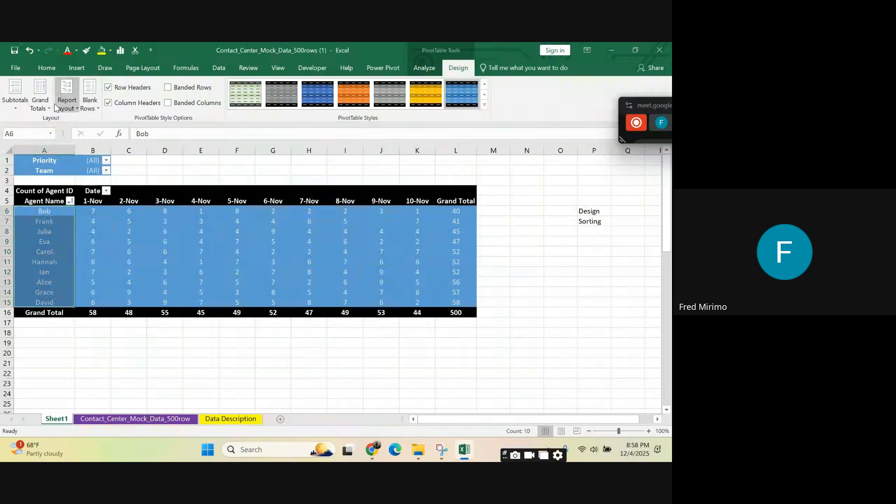
pyautogui.click(539, 261)
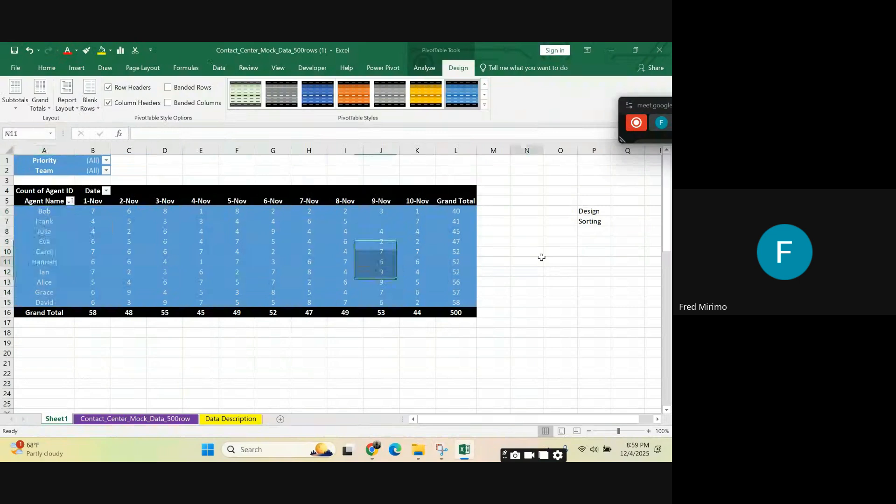
# Step: Fill blank cell N4 over the range N4:Q11 to clear the Design and Sorting notes beside the PivotTable
pyautogui.click(526, 193)
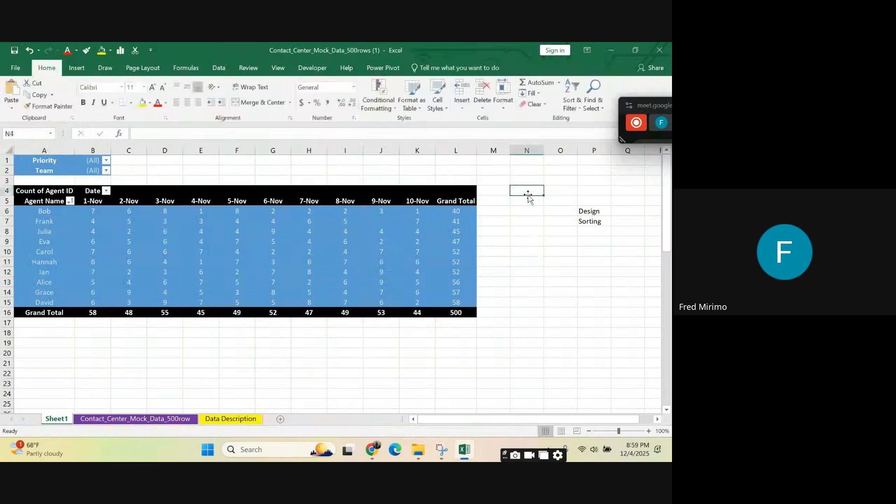
pyautogui.click(555, 249)
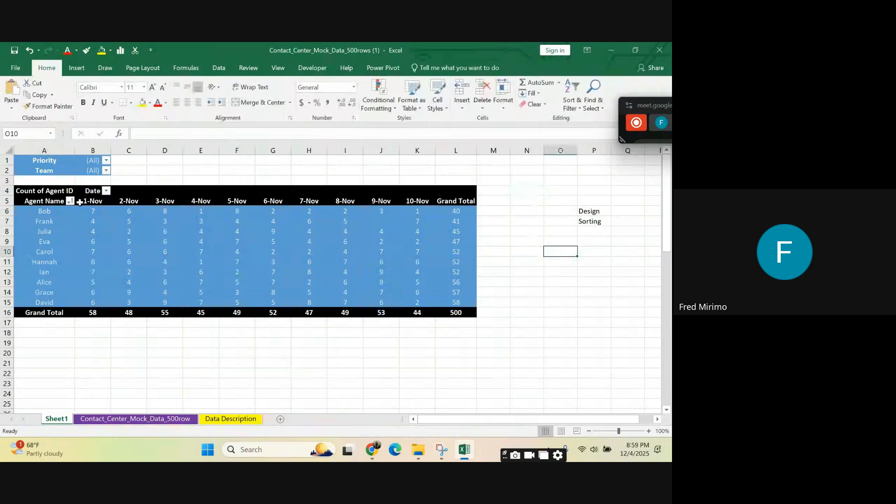
pyautogui.moveTo(80, 202); pyautogui.dragTo(426, 200)
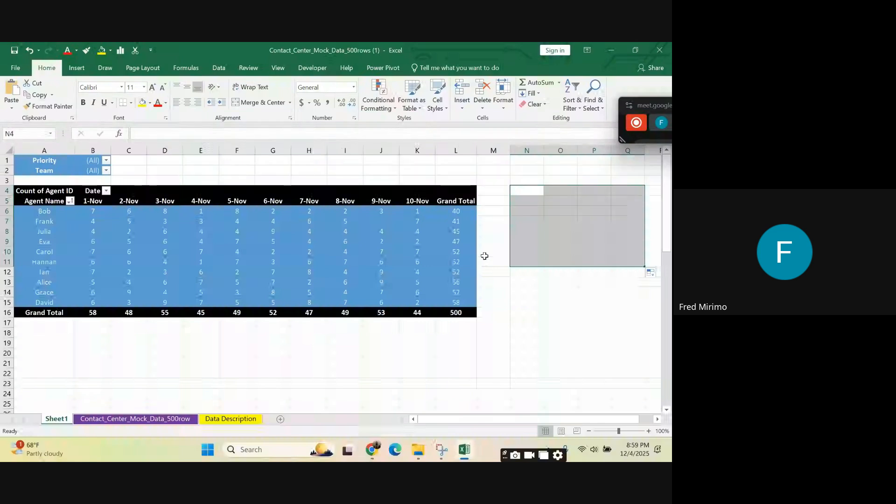
pyautogui.click(530, 310)
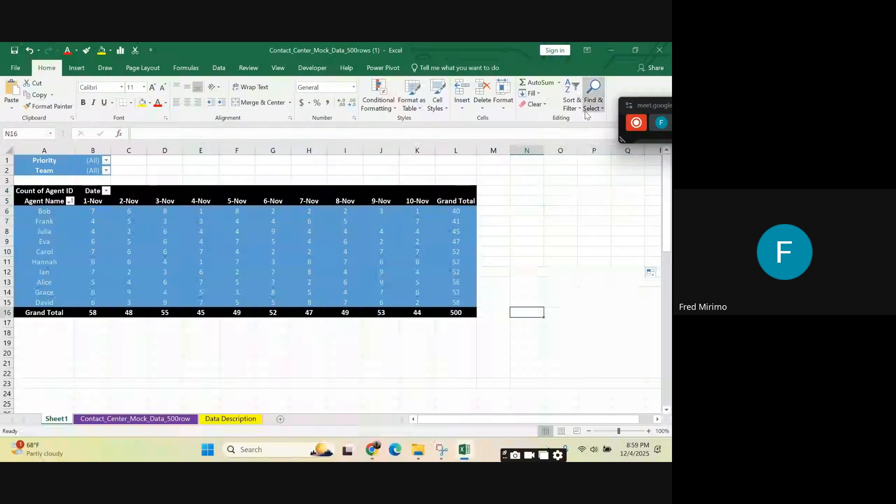
# Step: Switch to the floating Google Meet window, move and enlarge it, and stop sharing the screen
pyautogui.click(654, 99)
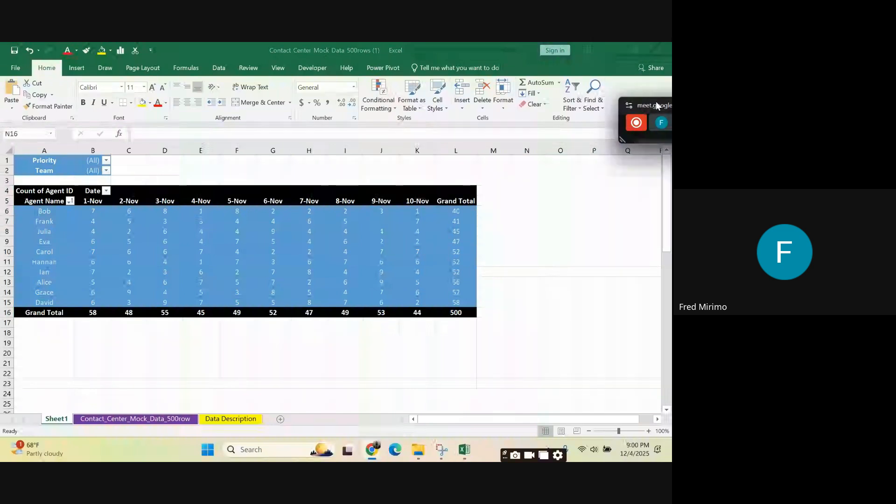
pyautogui.moveTo(659, 99); pyautogui.dragTo(660, 97)
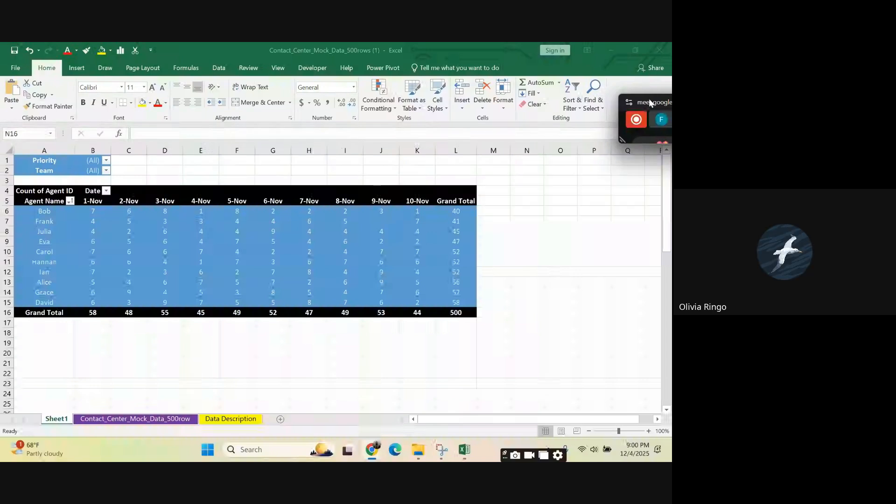
pyautogui.moveTo(635, 112); pyautogui.dragTo(361, 137)
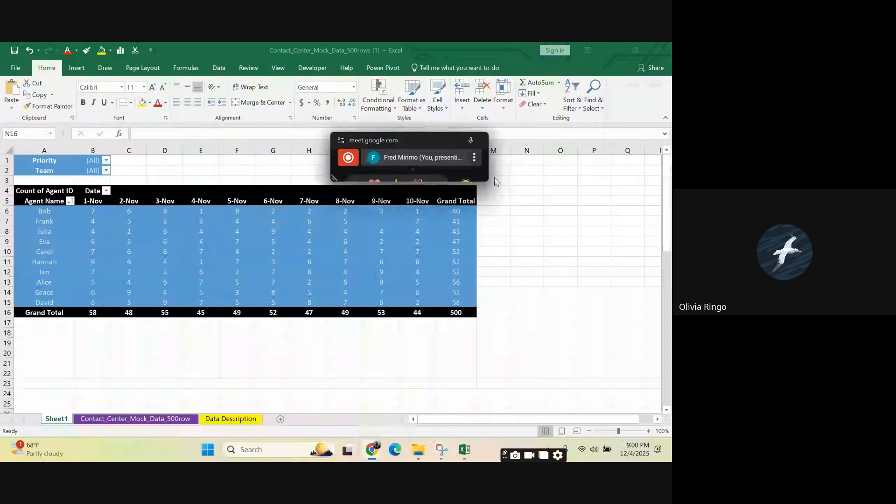
pyautogui.moveTo(412, 181); pyautogui.dragTo(419, 306)
pyautogui.click(418, 301)
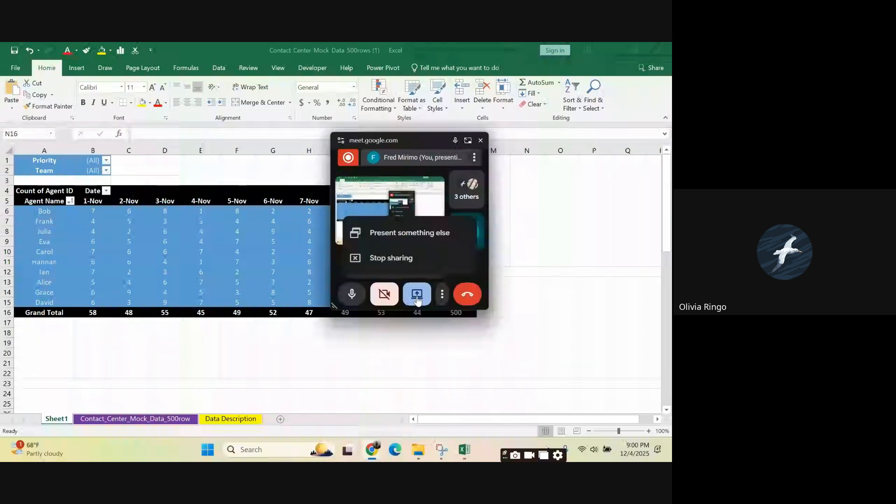
pyautogui.click(384, 260)
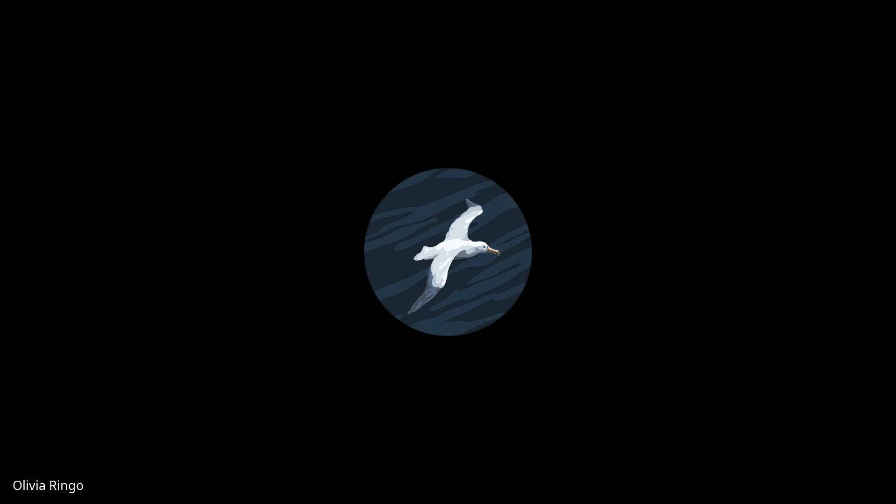